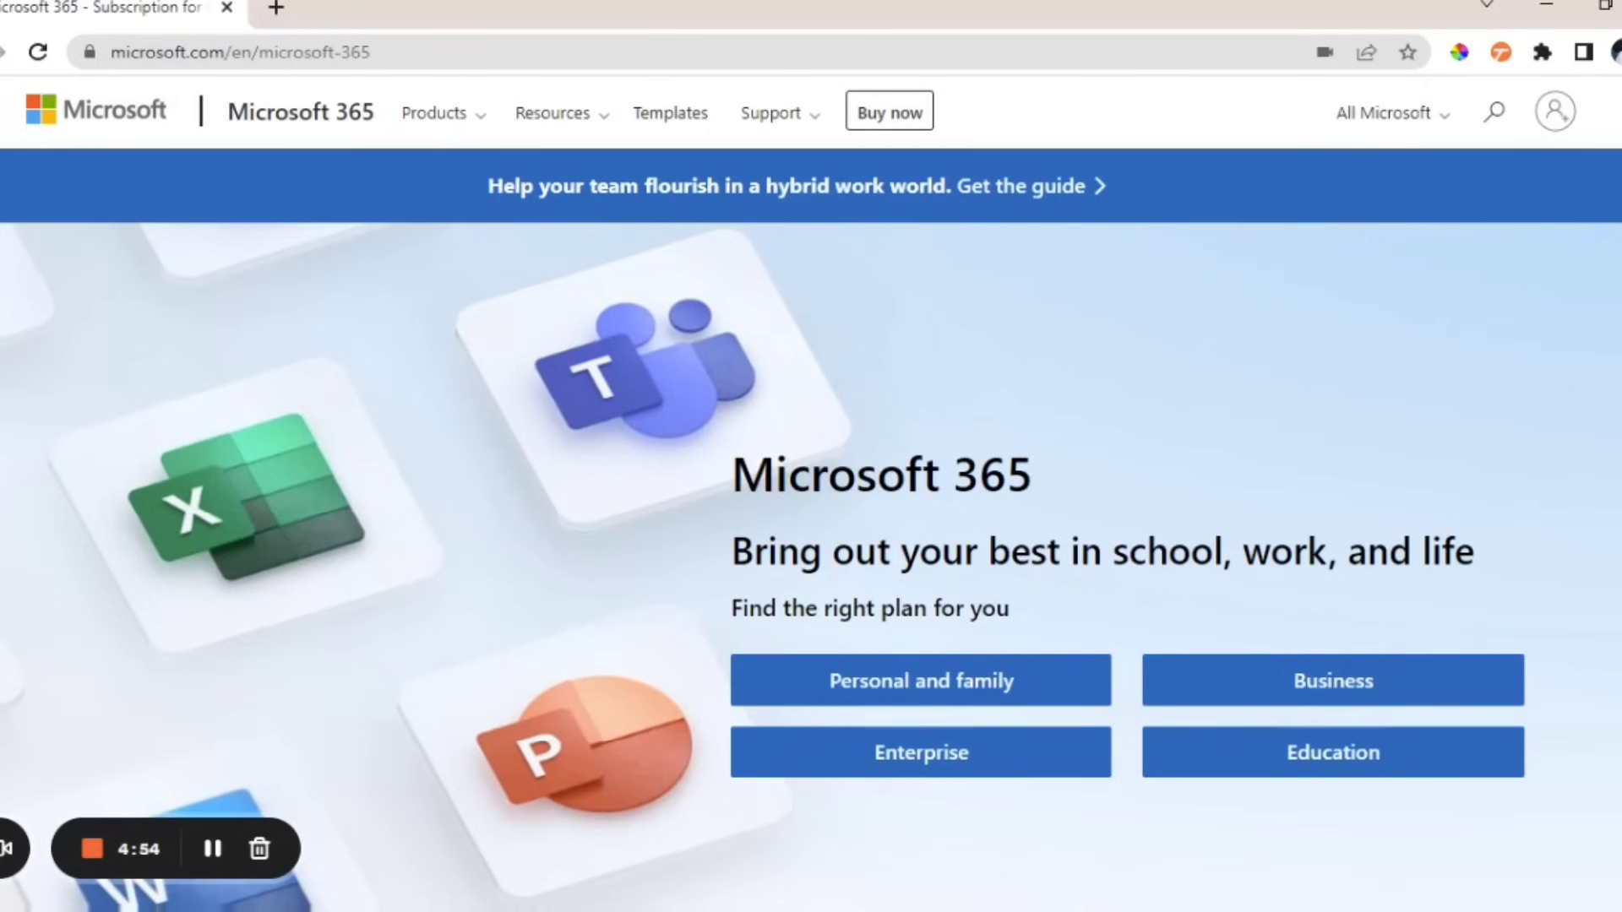
# Load office.com in the browser to reach the signed-in Office home page
pyautogui.scroll(-1, 811, 492)
pyautogui.scroll(-2, 810, 493)
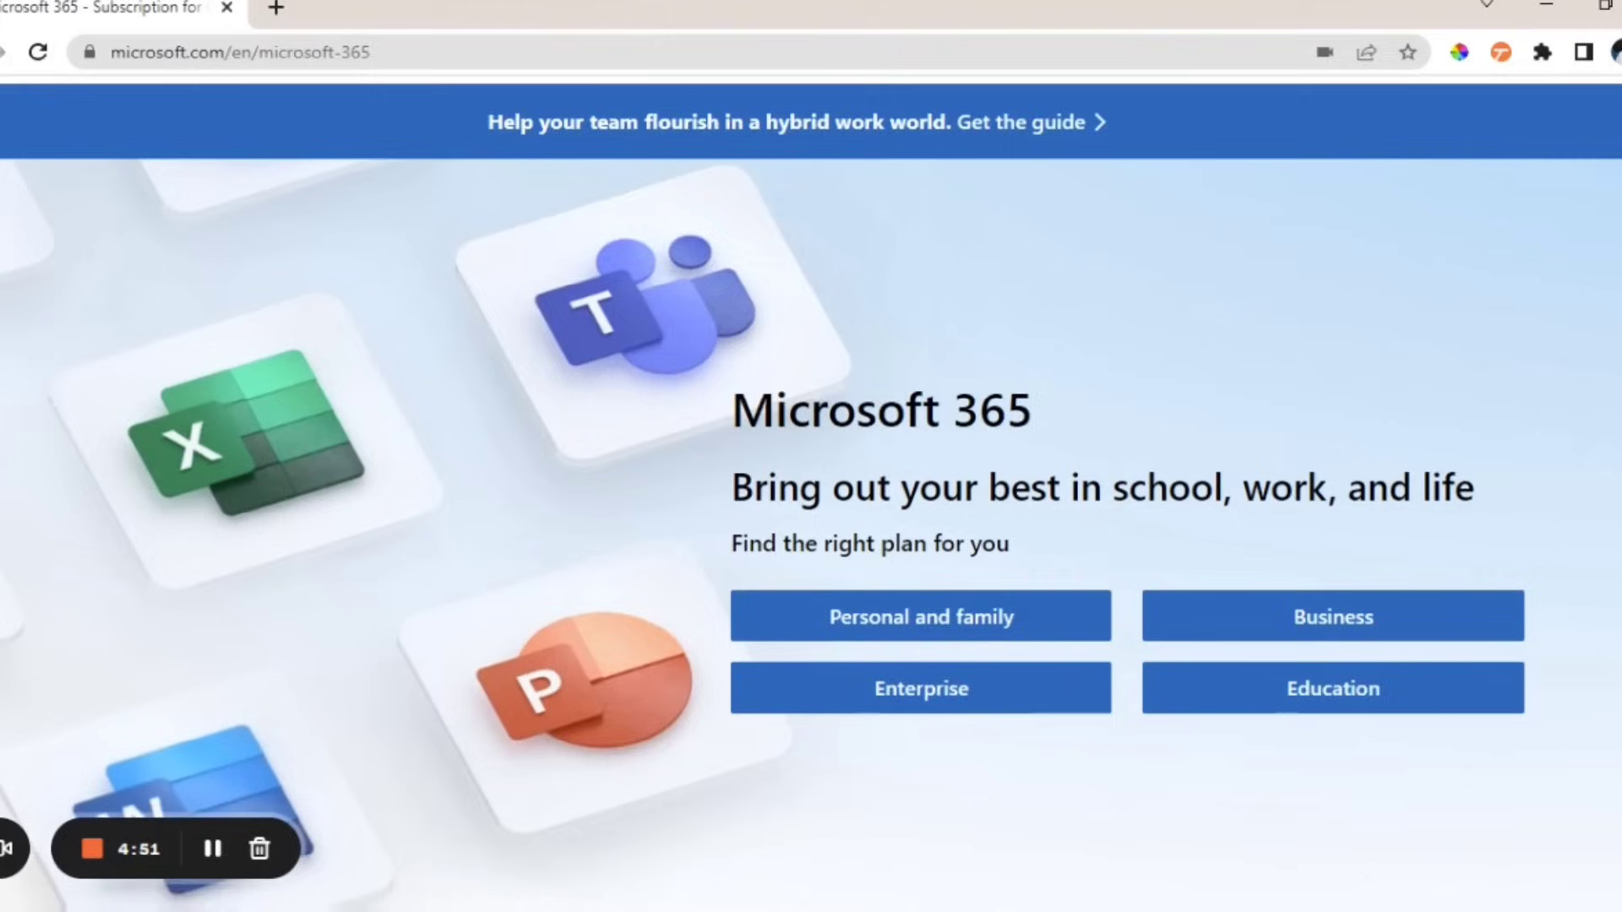
pyautogui.scroll(-1, 811, 493)
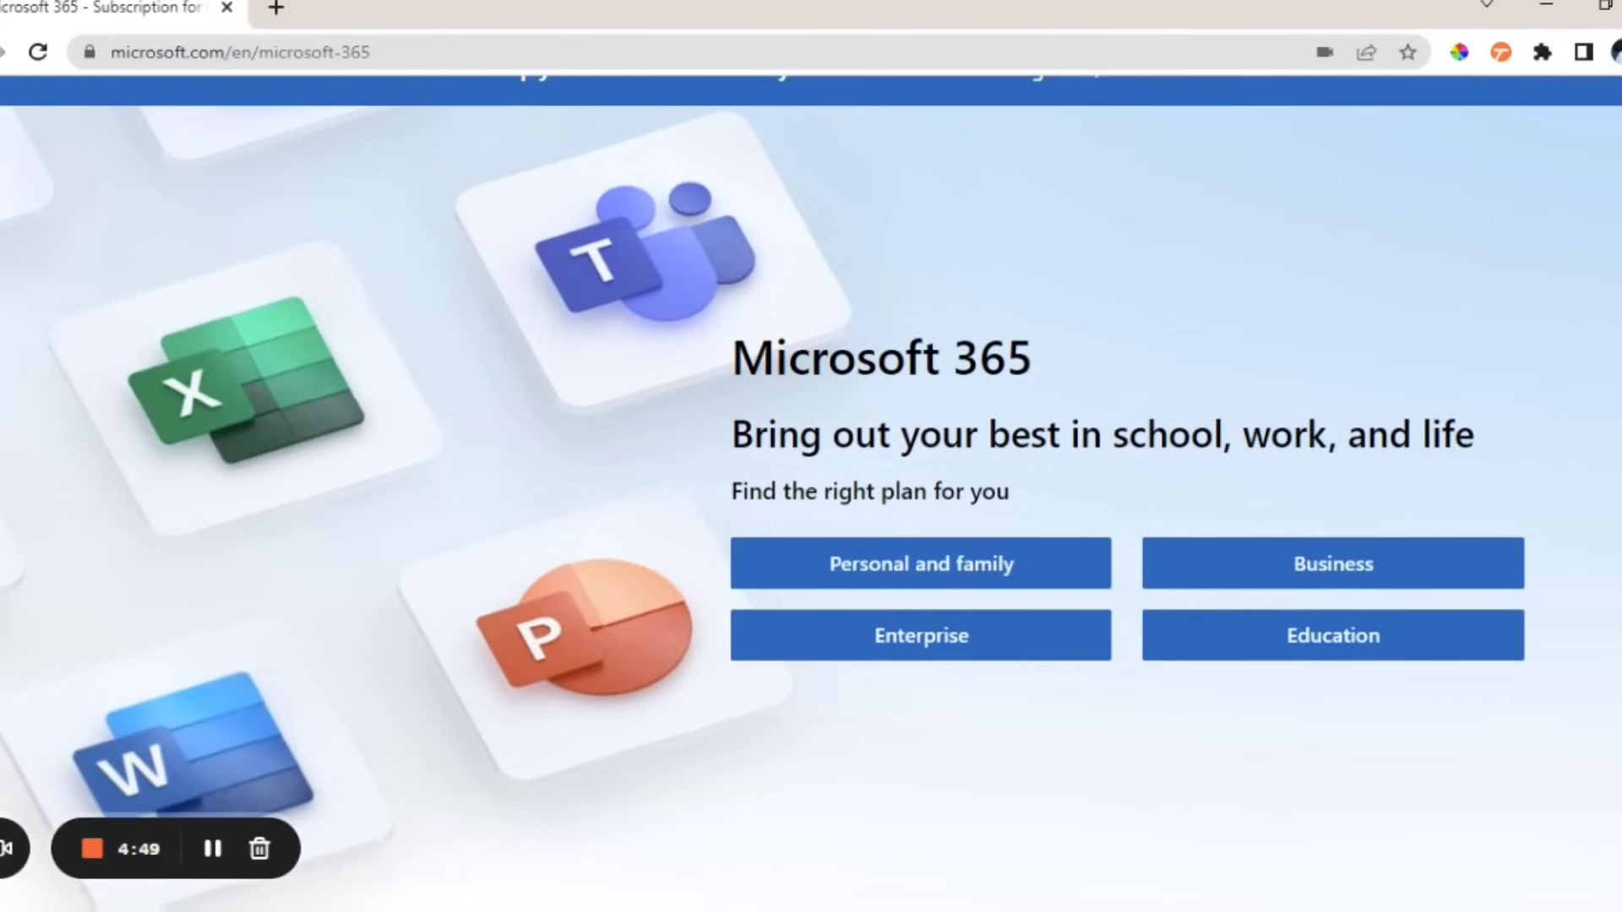
pyautogui.scroll(-1, 811, 492)
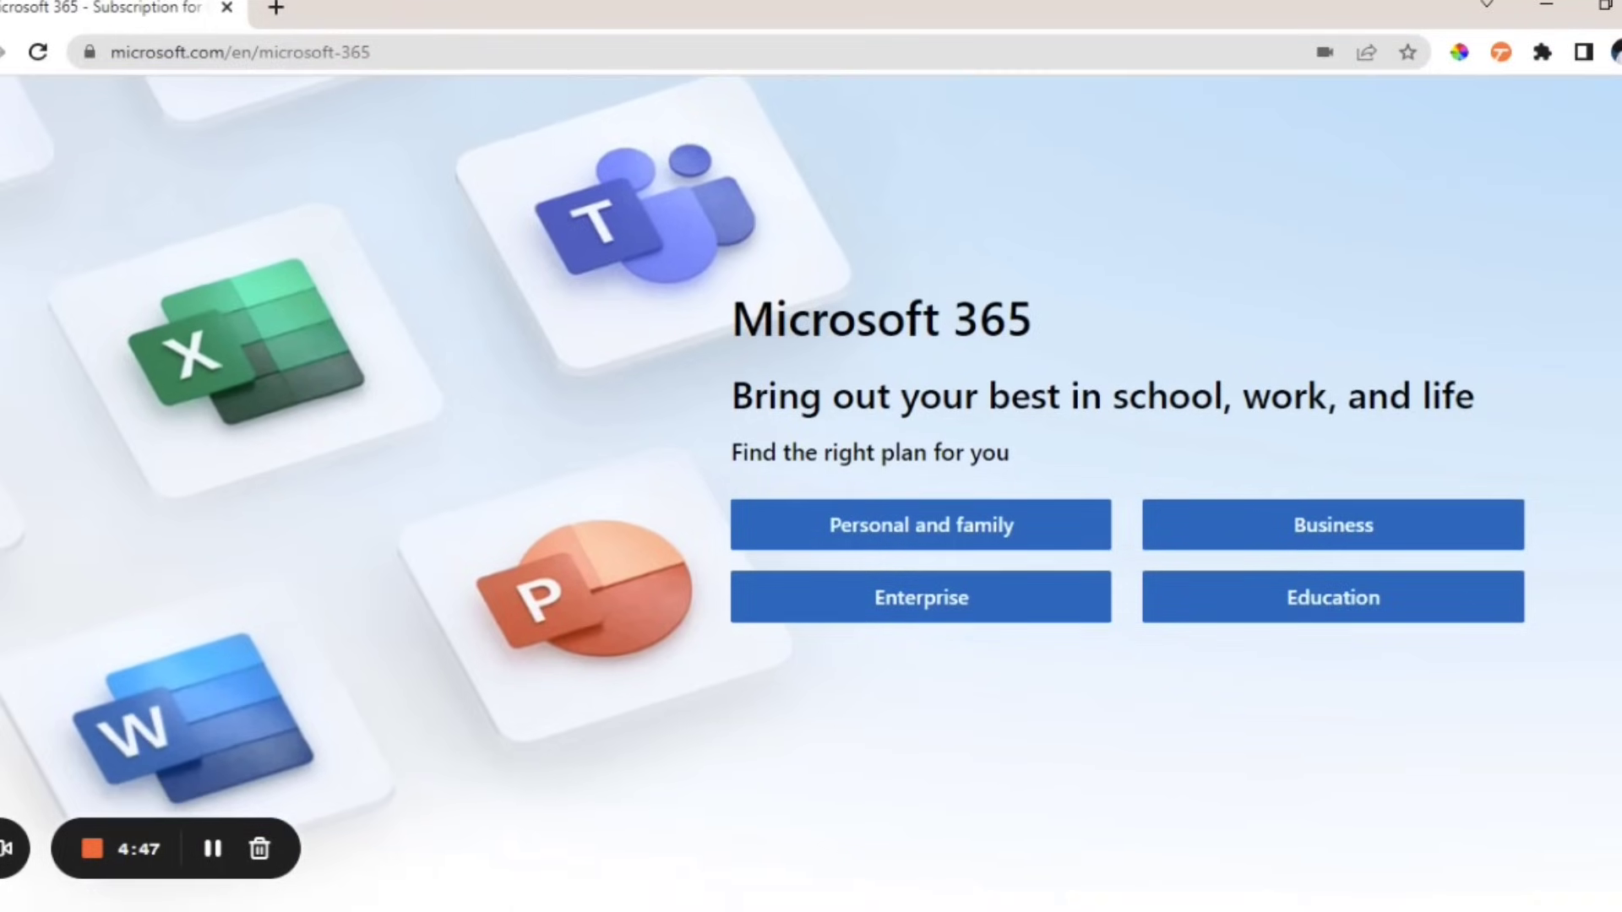
pyautogui.scroll(-1, 763, 454)
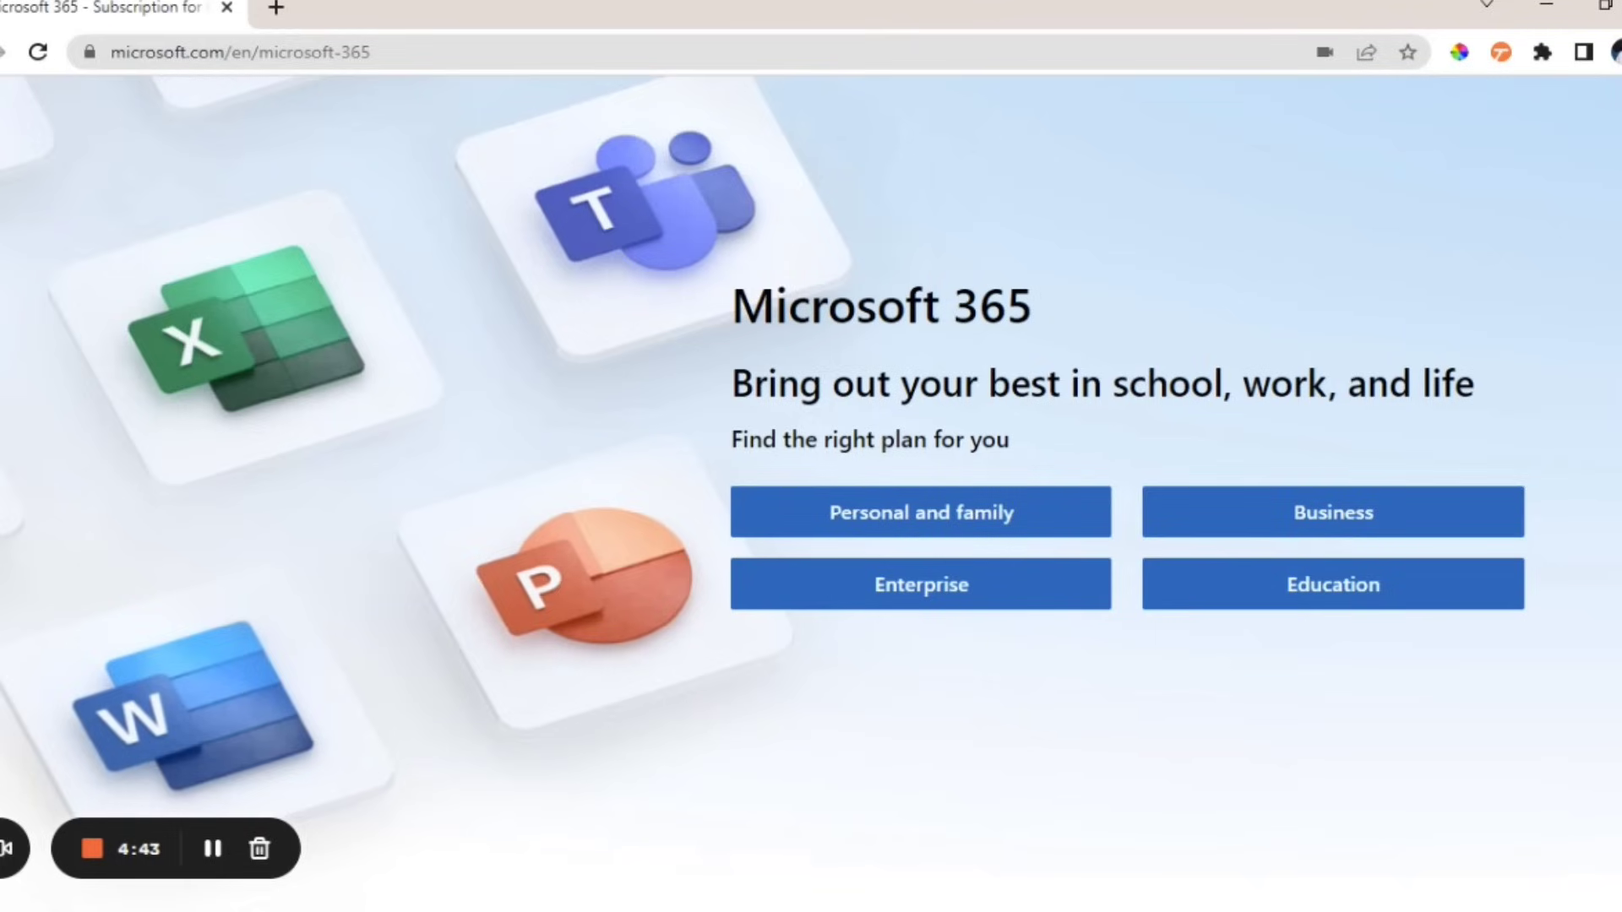
pyautogui.scroll(-1, 811, 467)
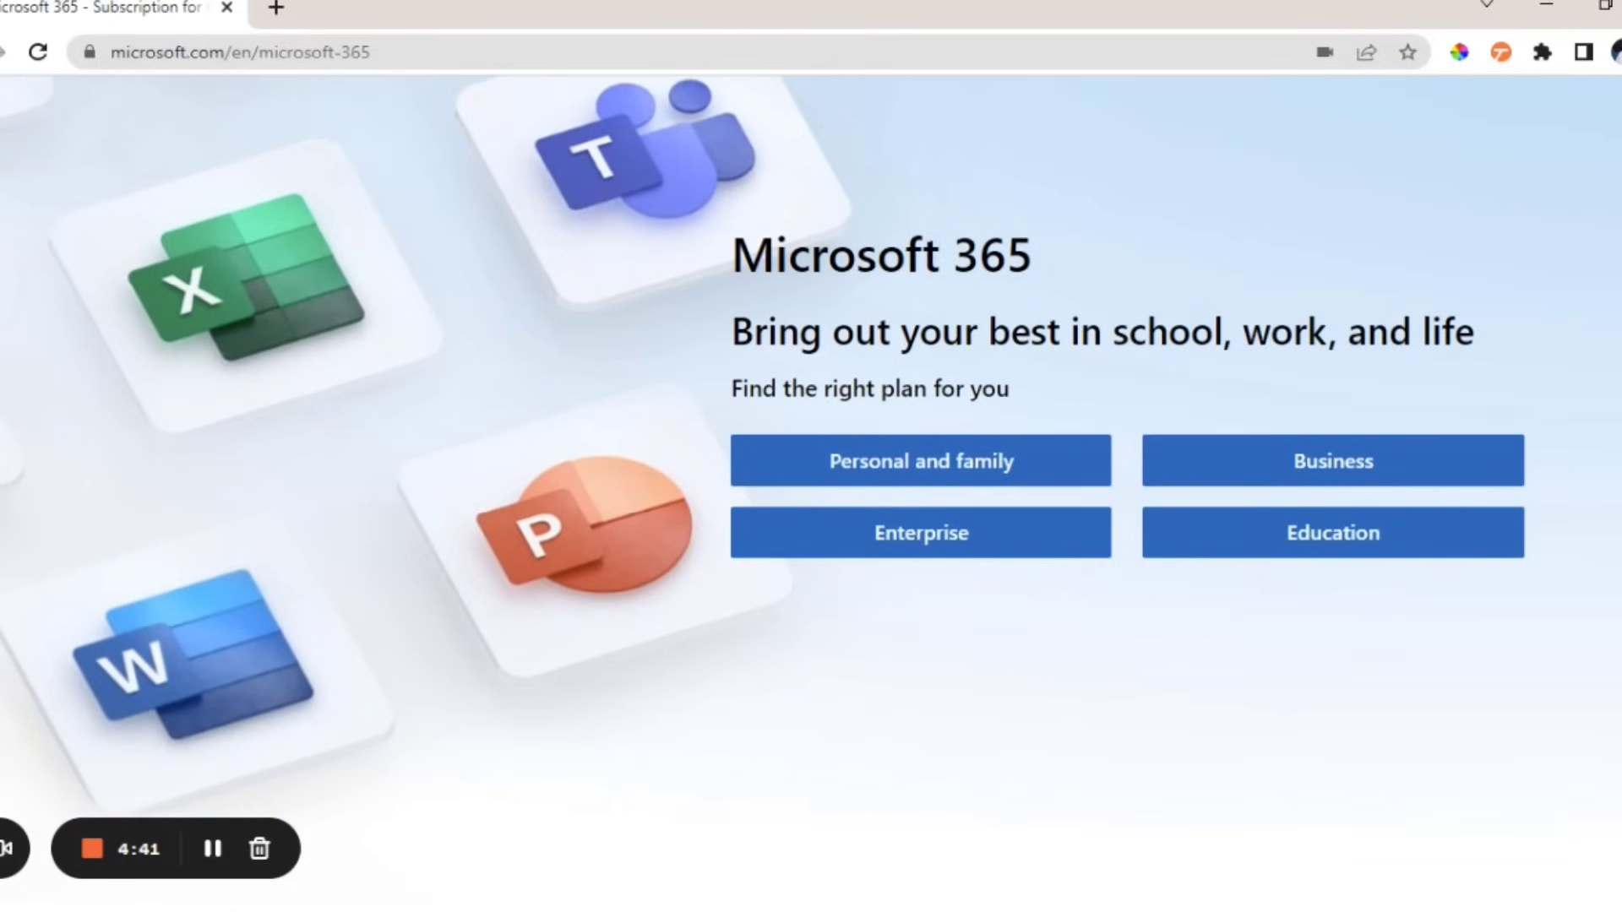
pyautogui.scroll(-3, 811, 465)
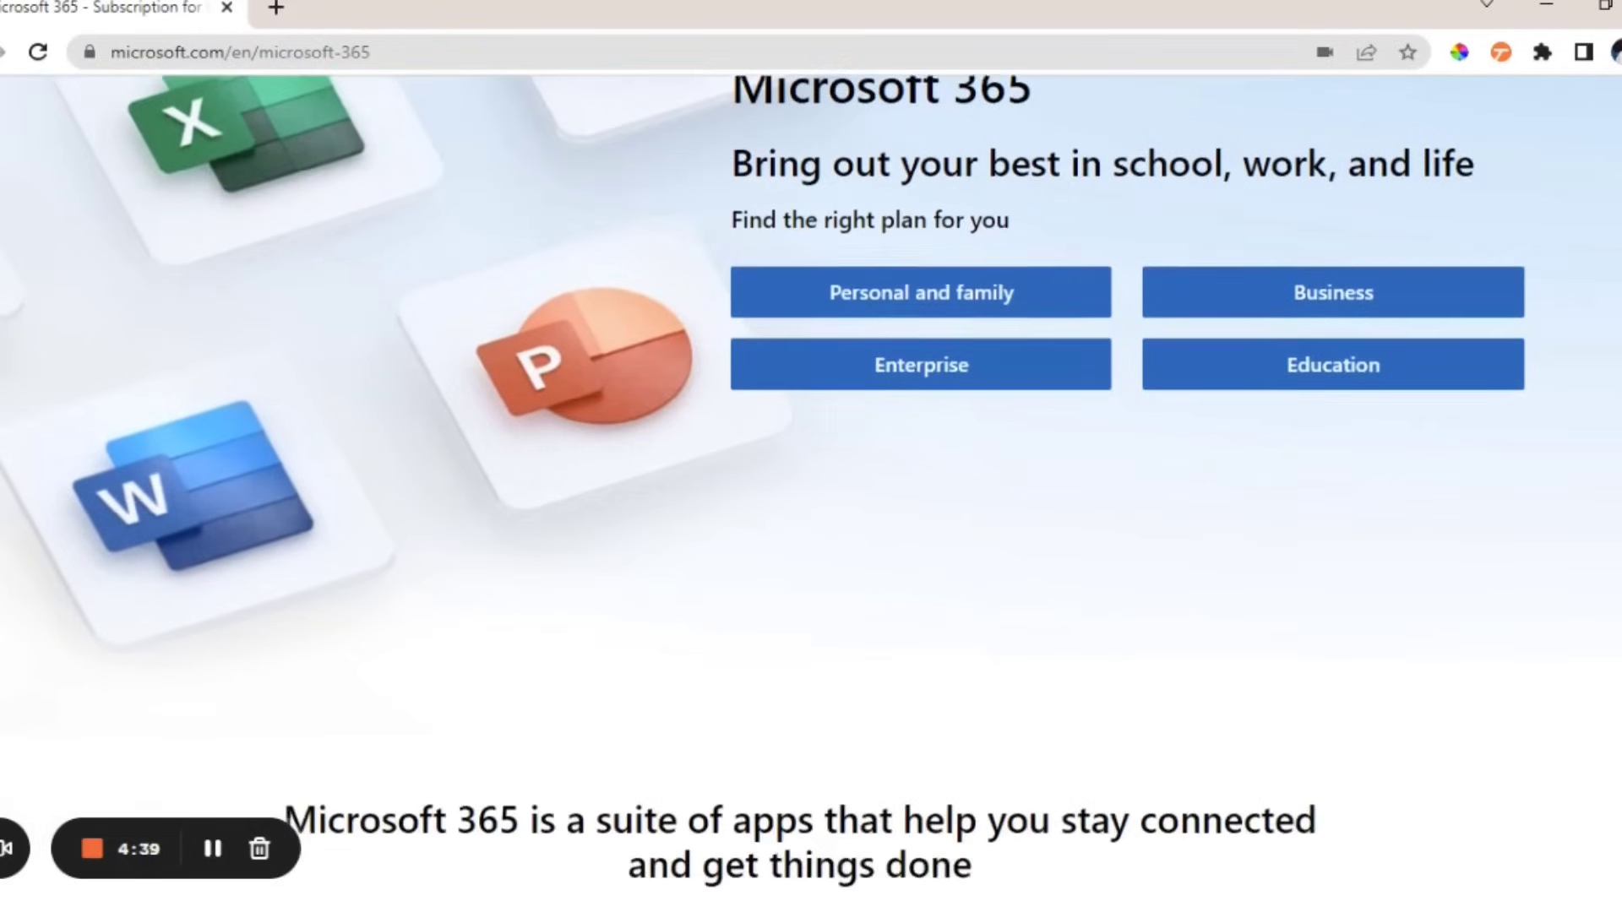
pyautogui.scroll(-1, 811, 464)
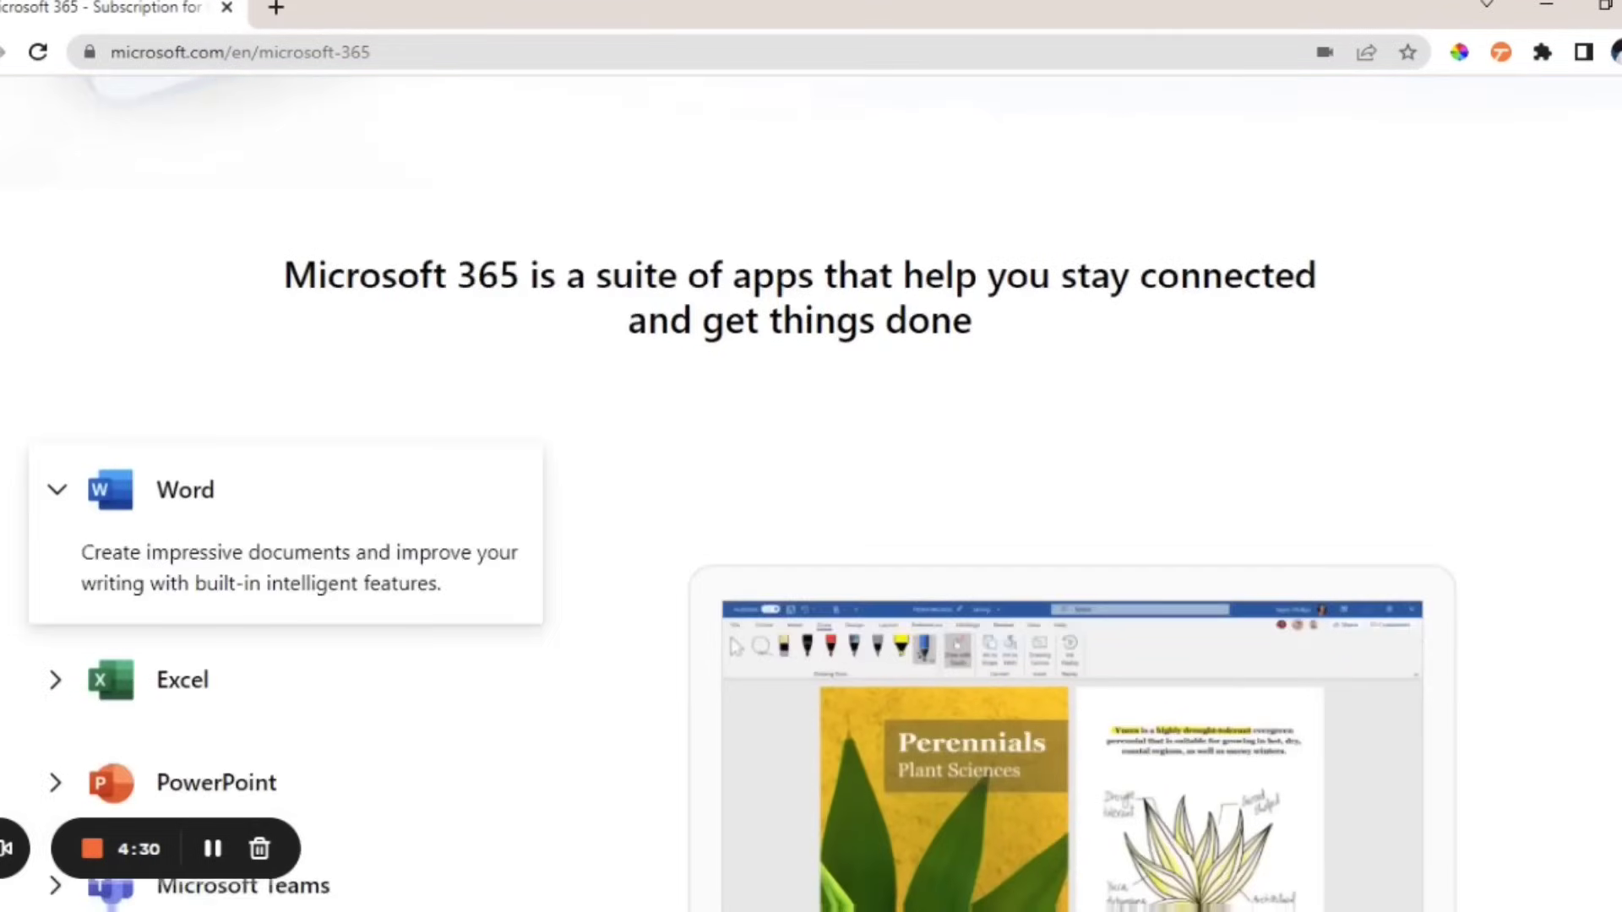
pyautogui.scroll(-4, 811, 490)
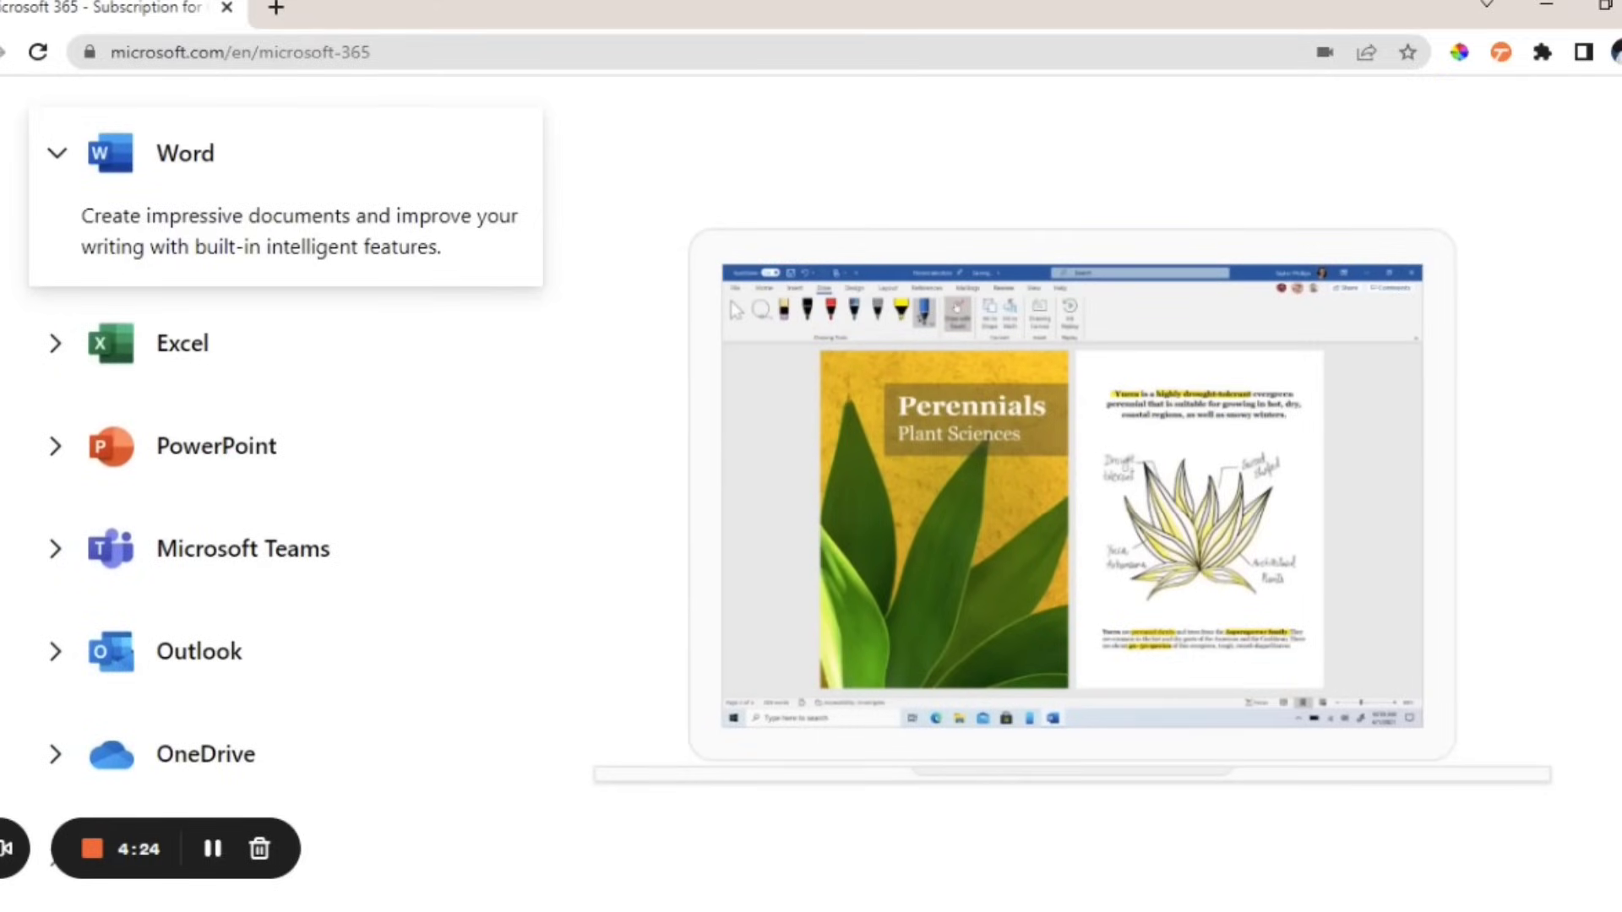
pyautogui.scroll(-1, 810, 465)
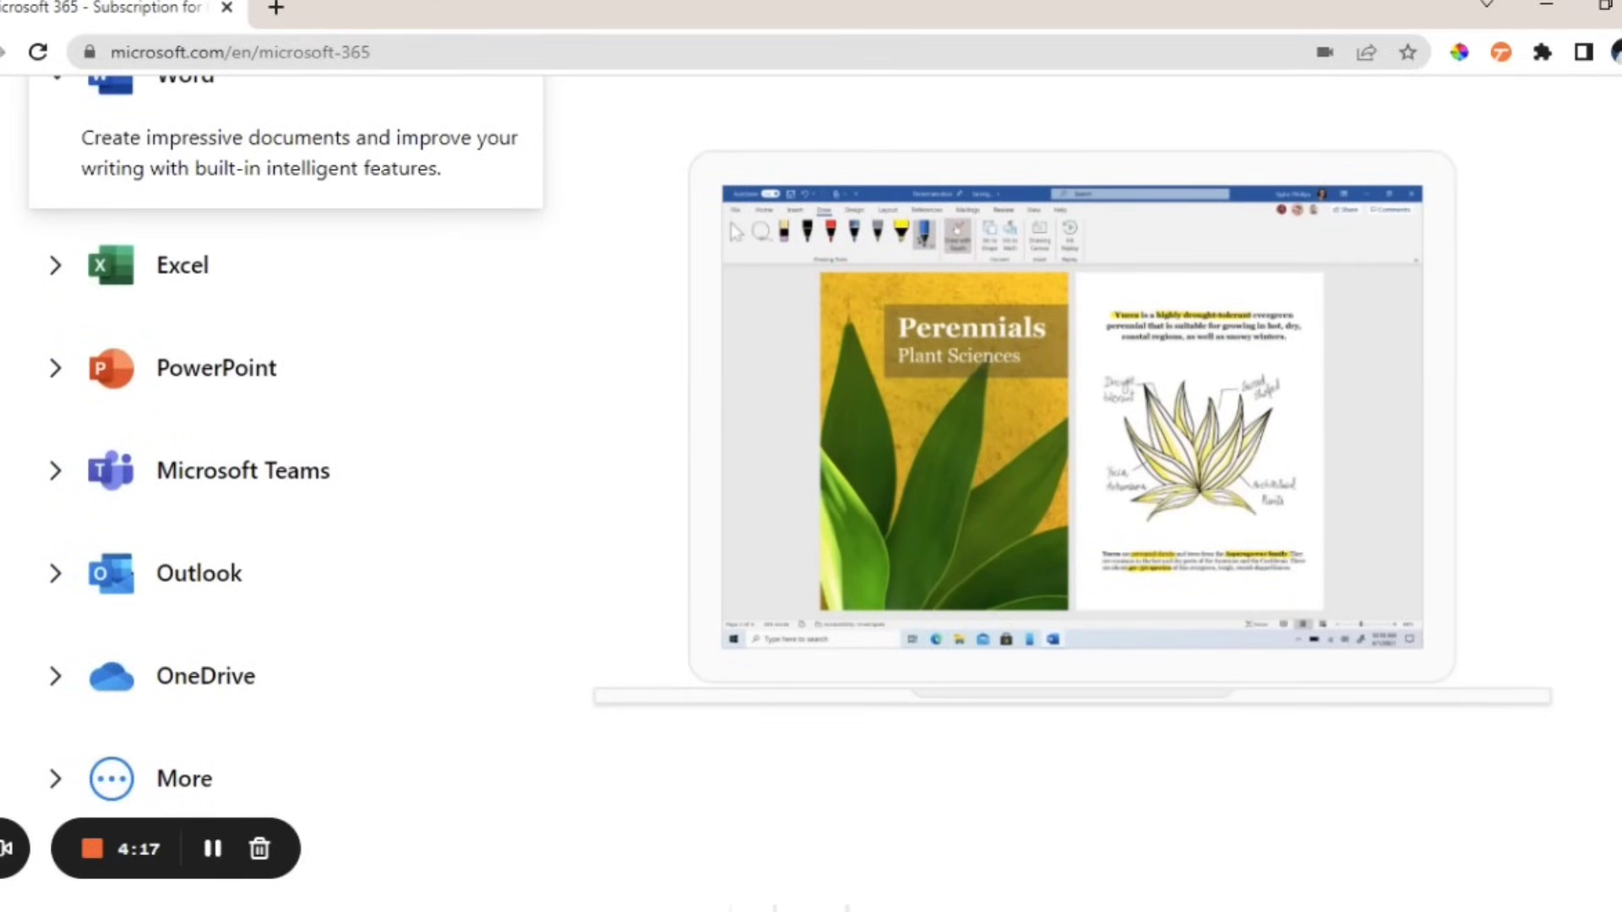
pyautogui.scroll(-6, 811, 490)
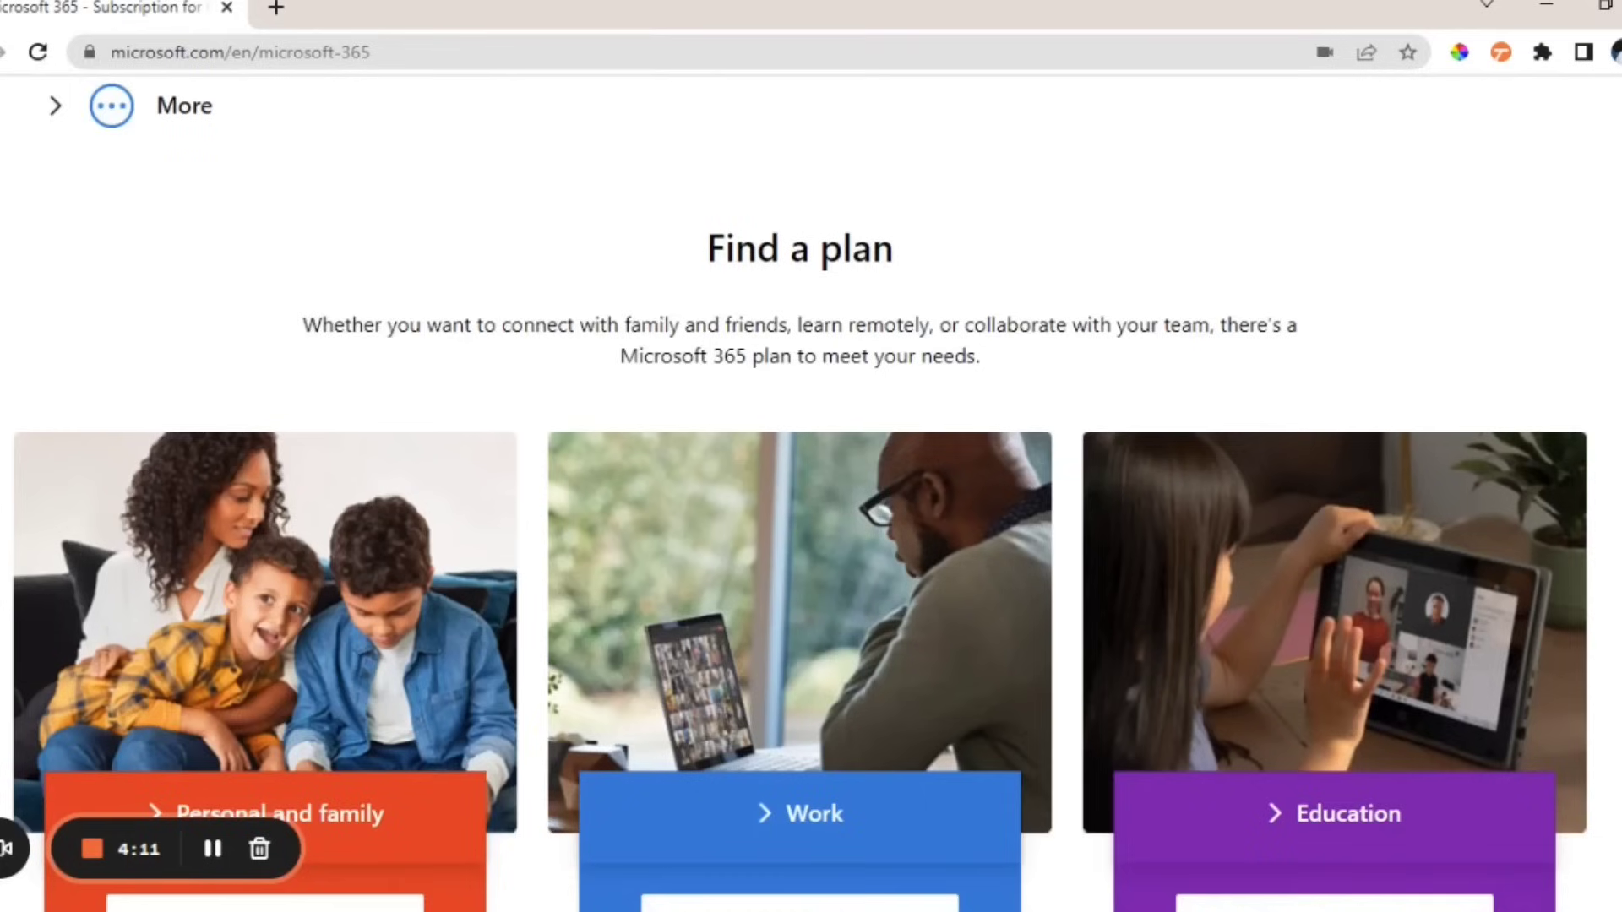
pyautogui.scroll(-3, 811, 507)
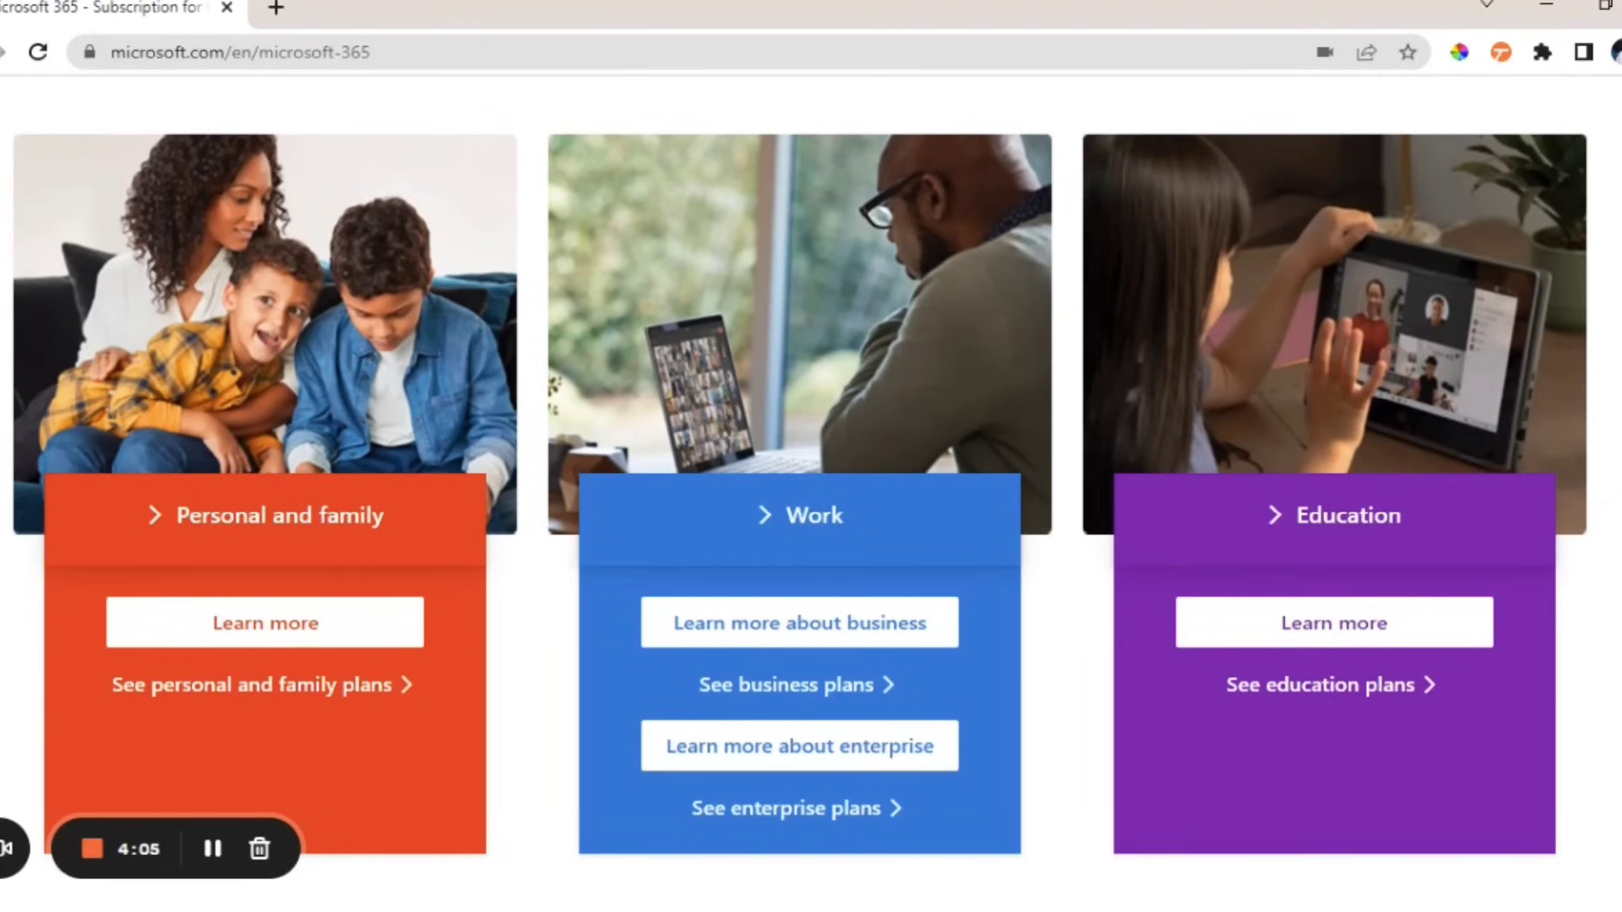
pyautogui.scroll(-4, 810, 473)
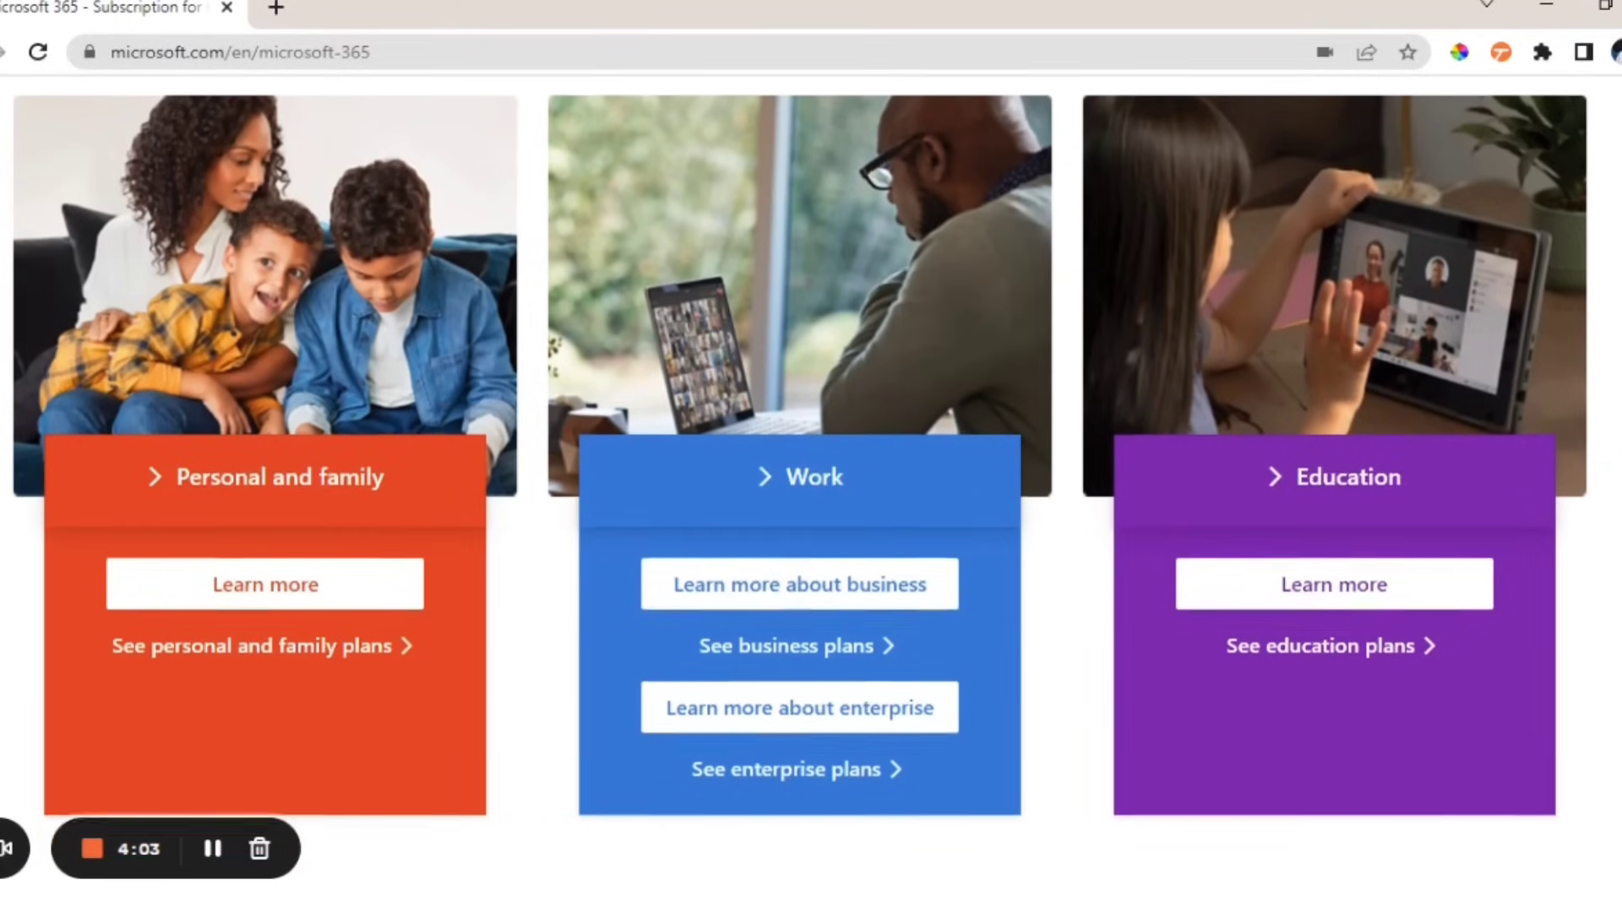
pyautogui.scroll(-2, 811, 473)
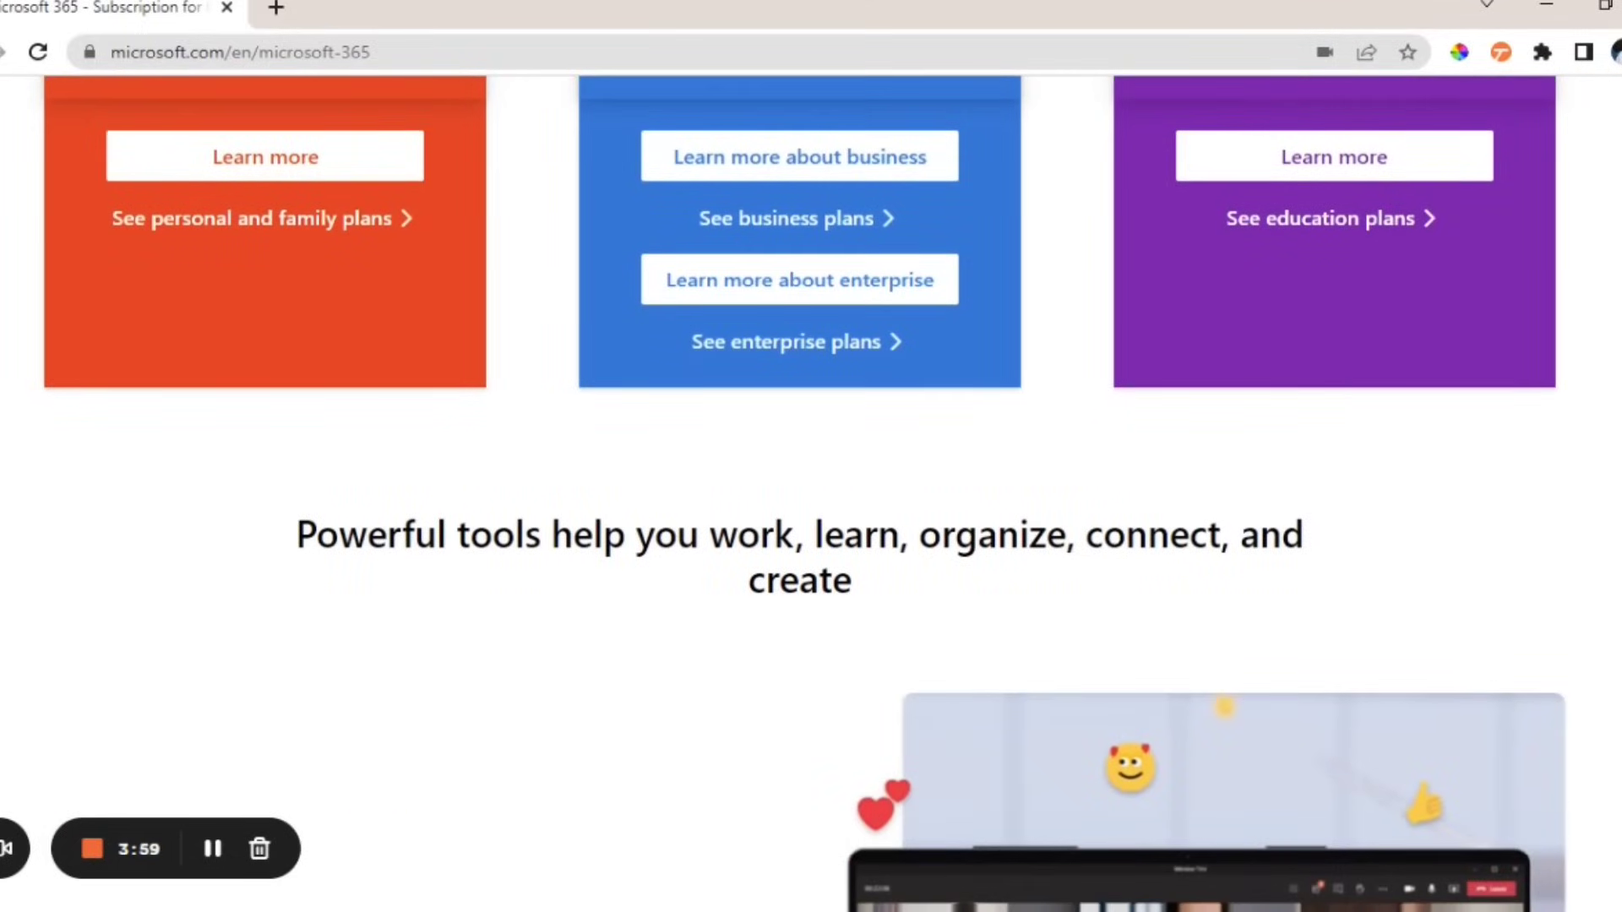
pyautogui.scroll(-3, 811, 473)
pyautogui.scroll(-1, 811, 473)
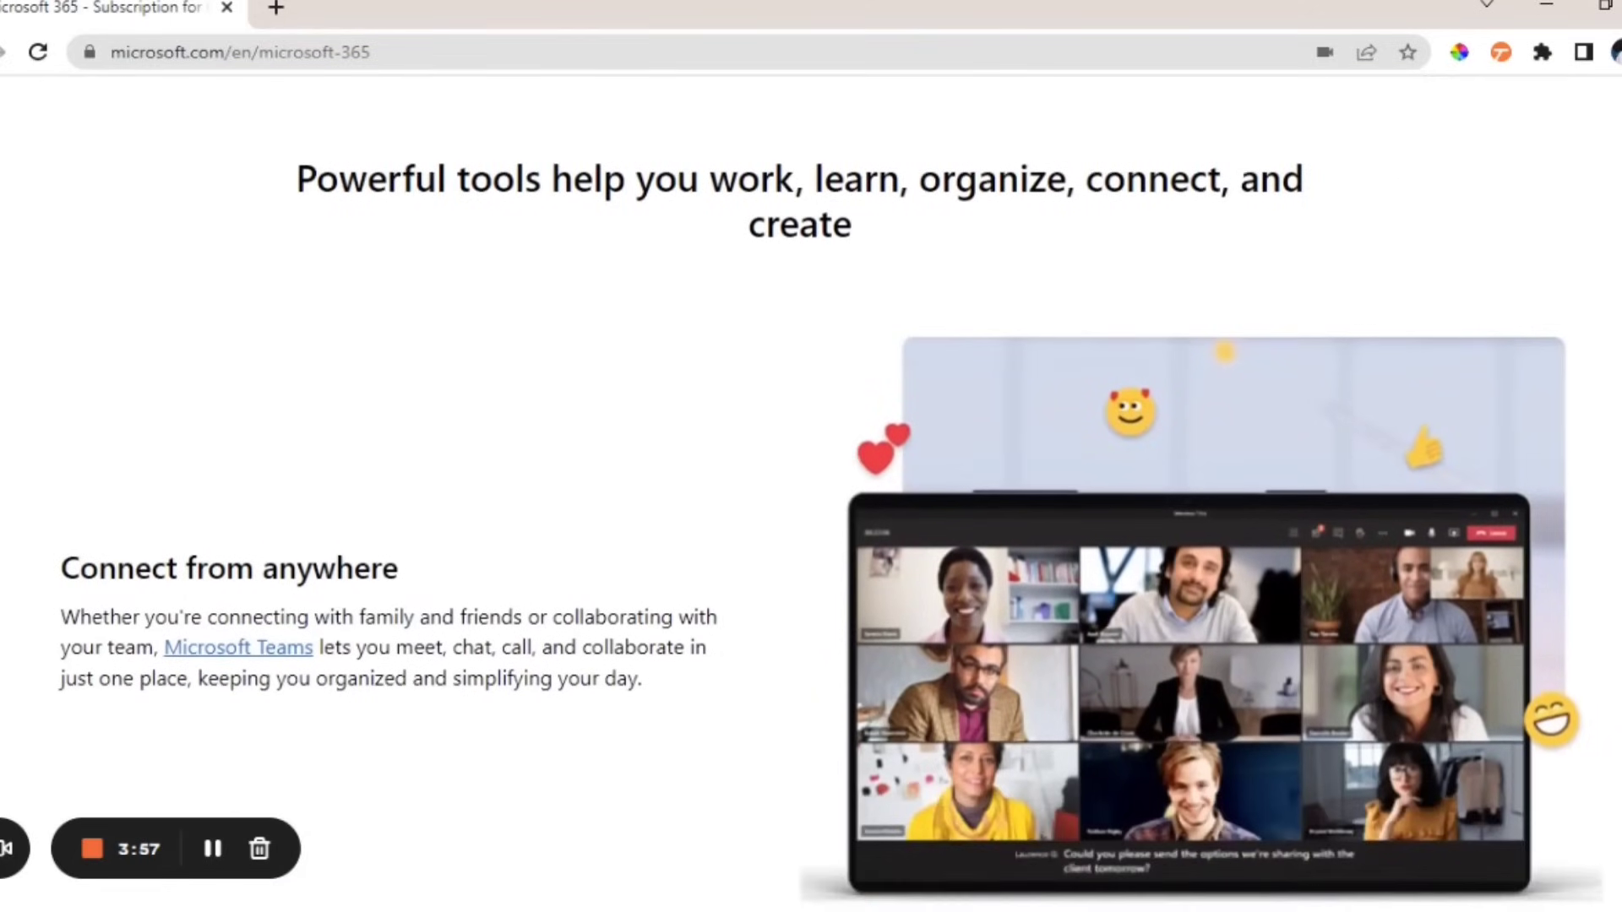
pyautogui.scroll(-1, 810, 473)
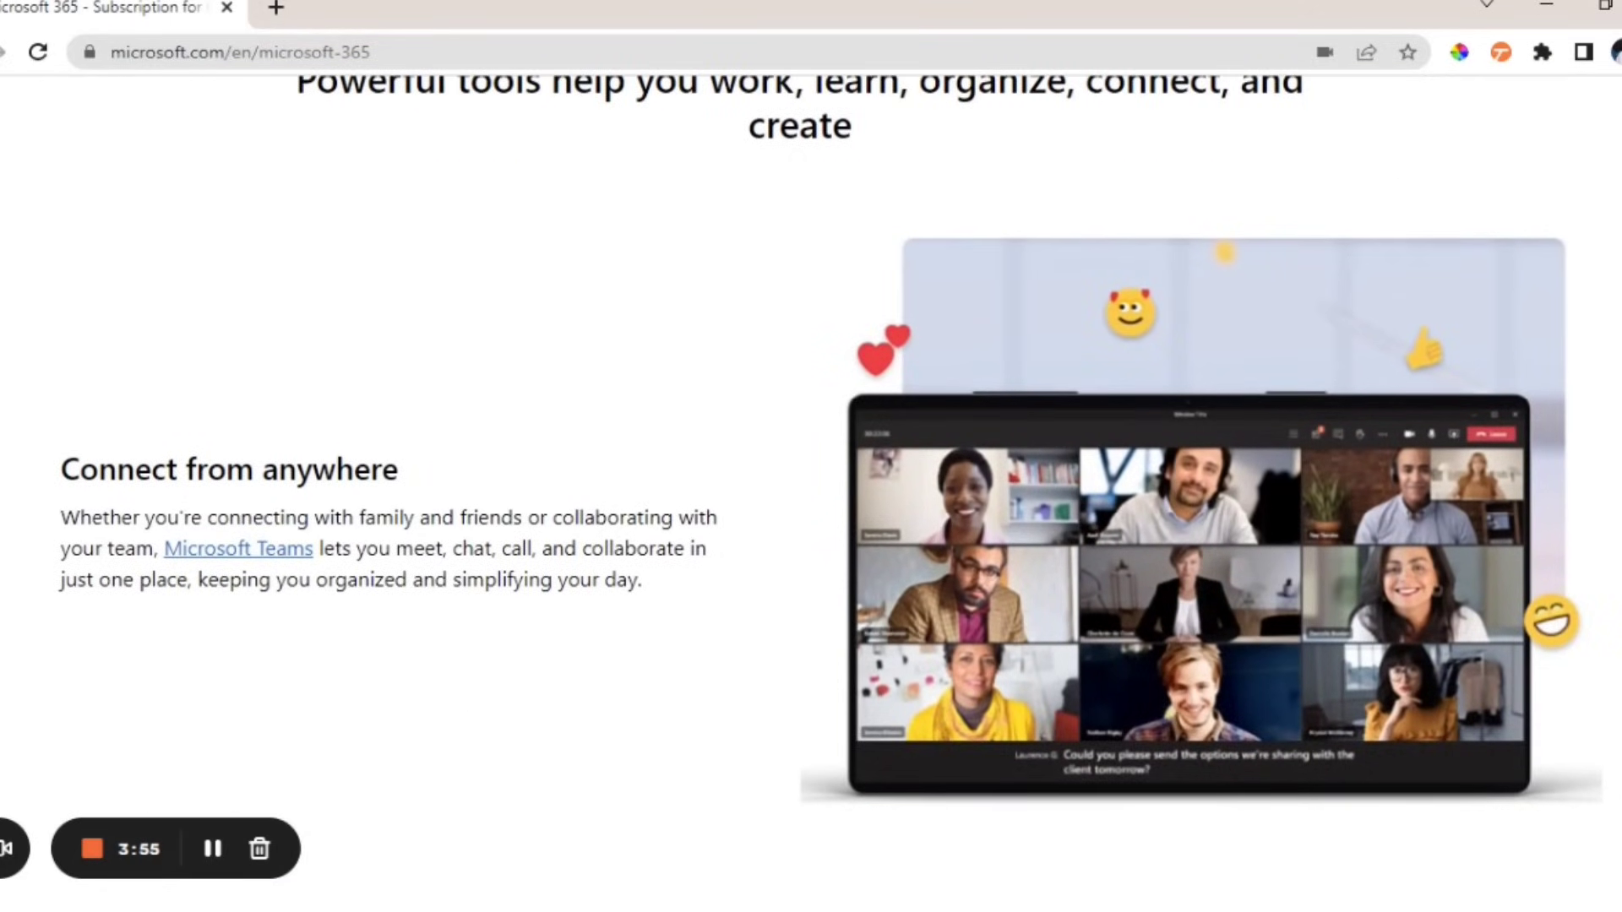
pyautogui.scroll(-4, 811, 473)
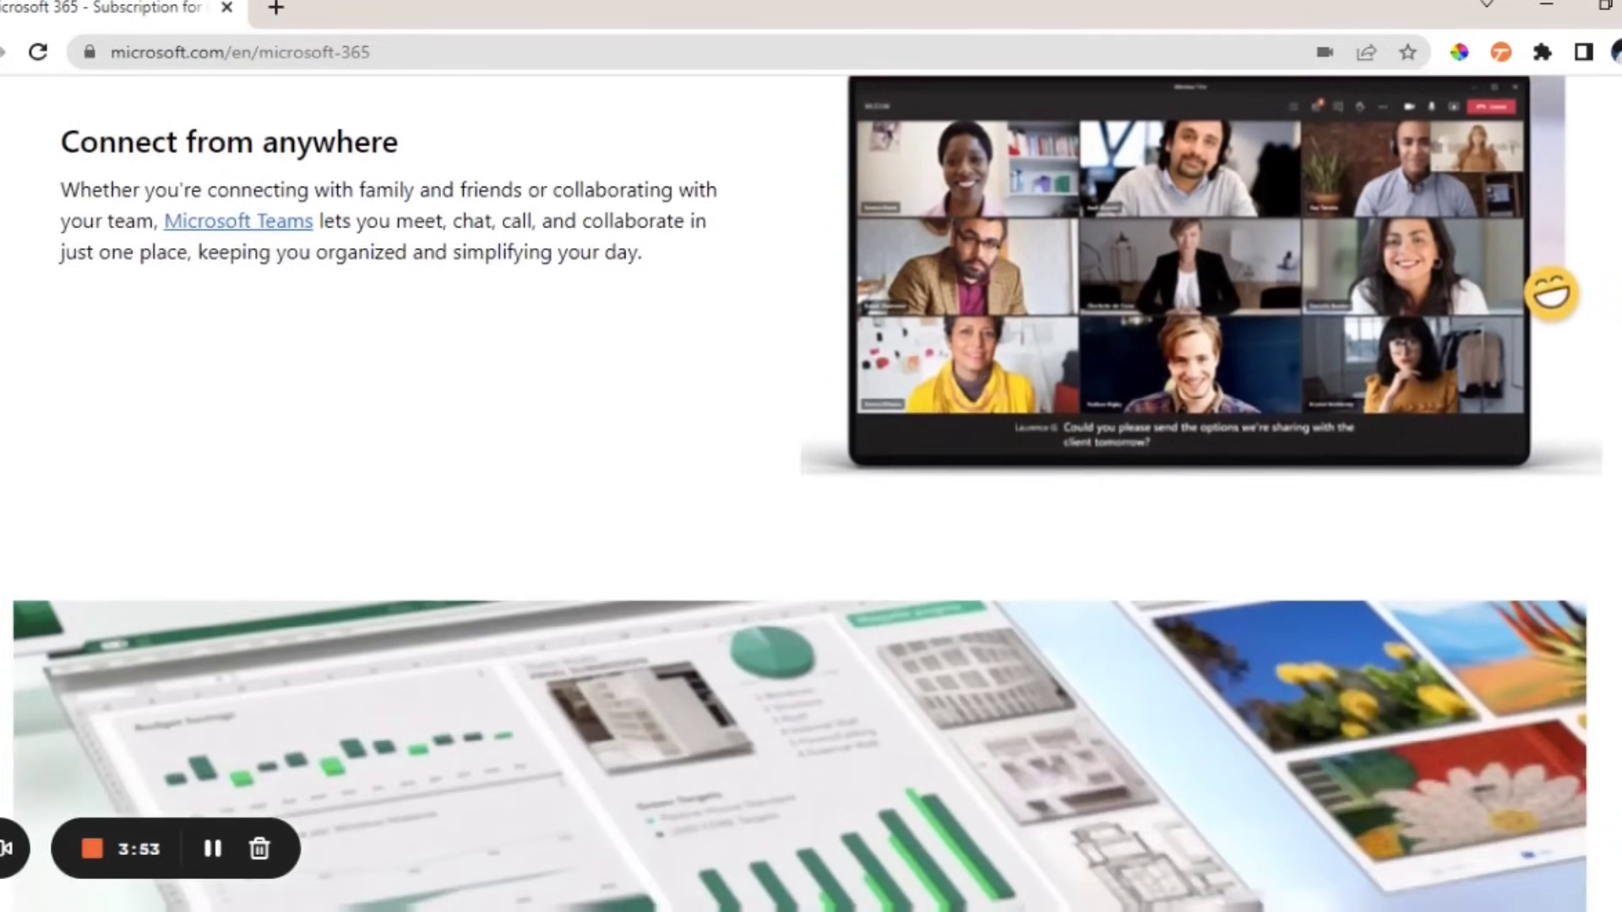
pyautogui.scroll(-1, 811, 473)
pyautogui.scroll(-4, 806, 492)
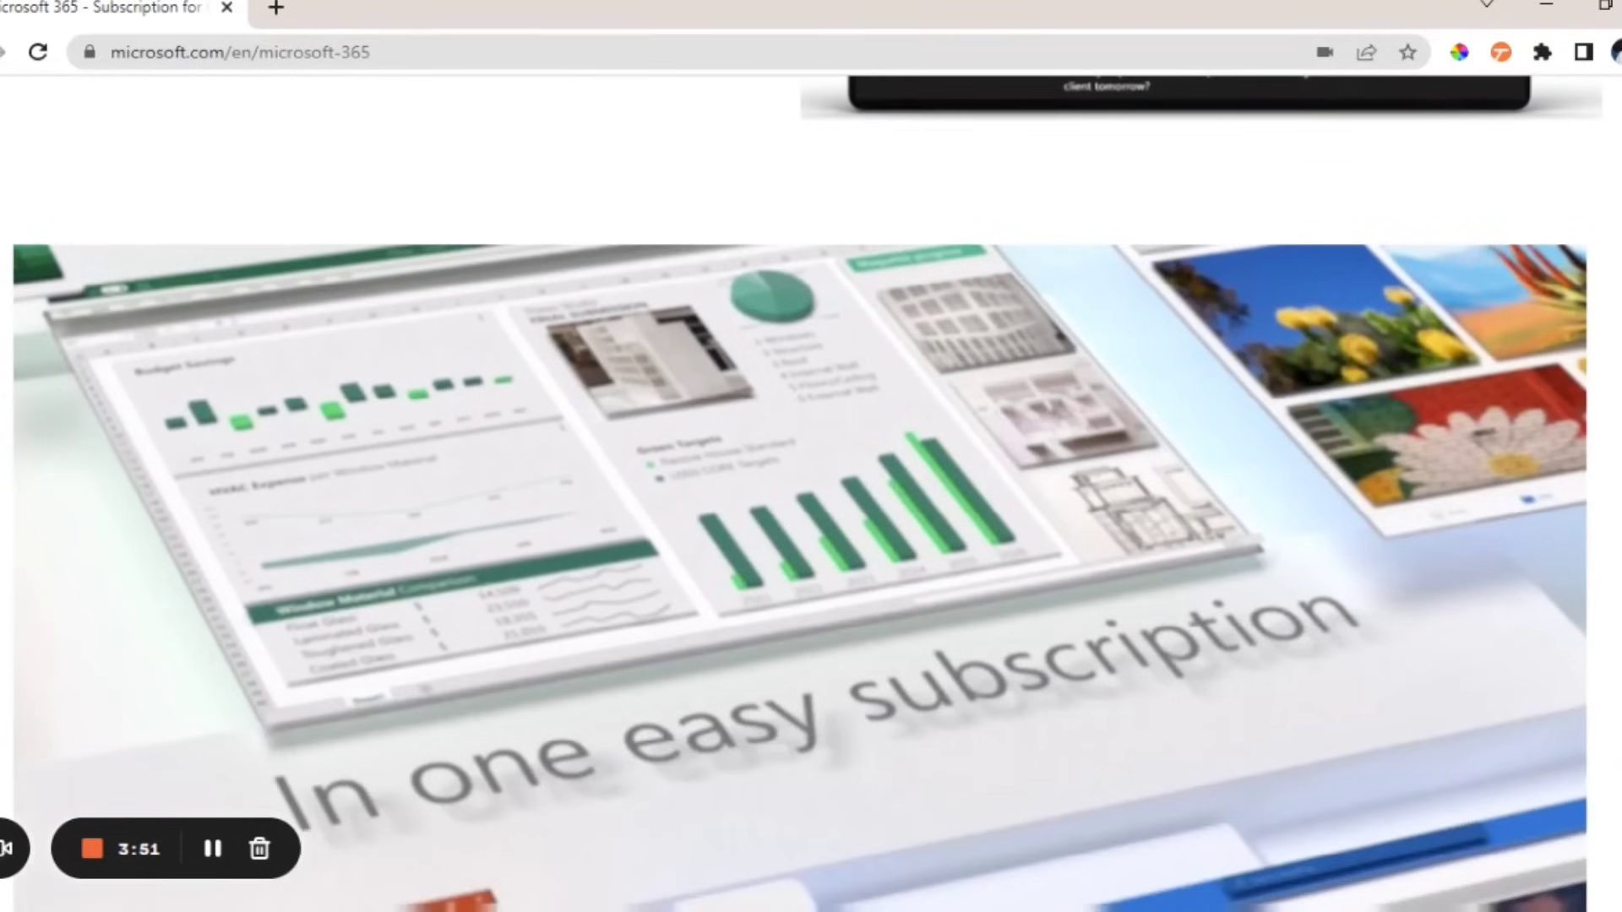
pyautogui.scroll(-2, 805, 491)
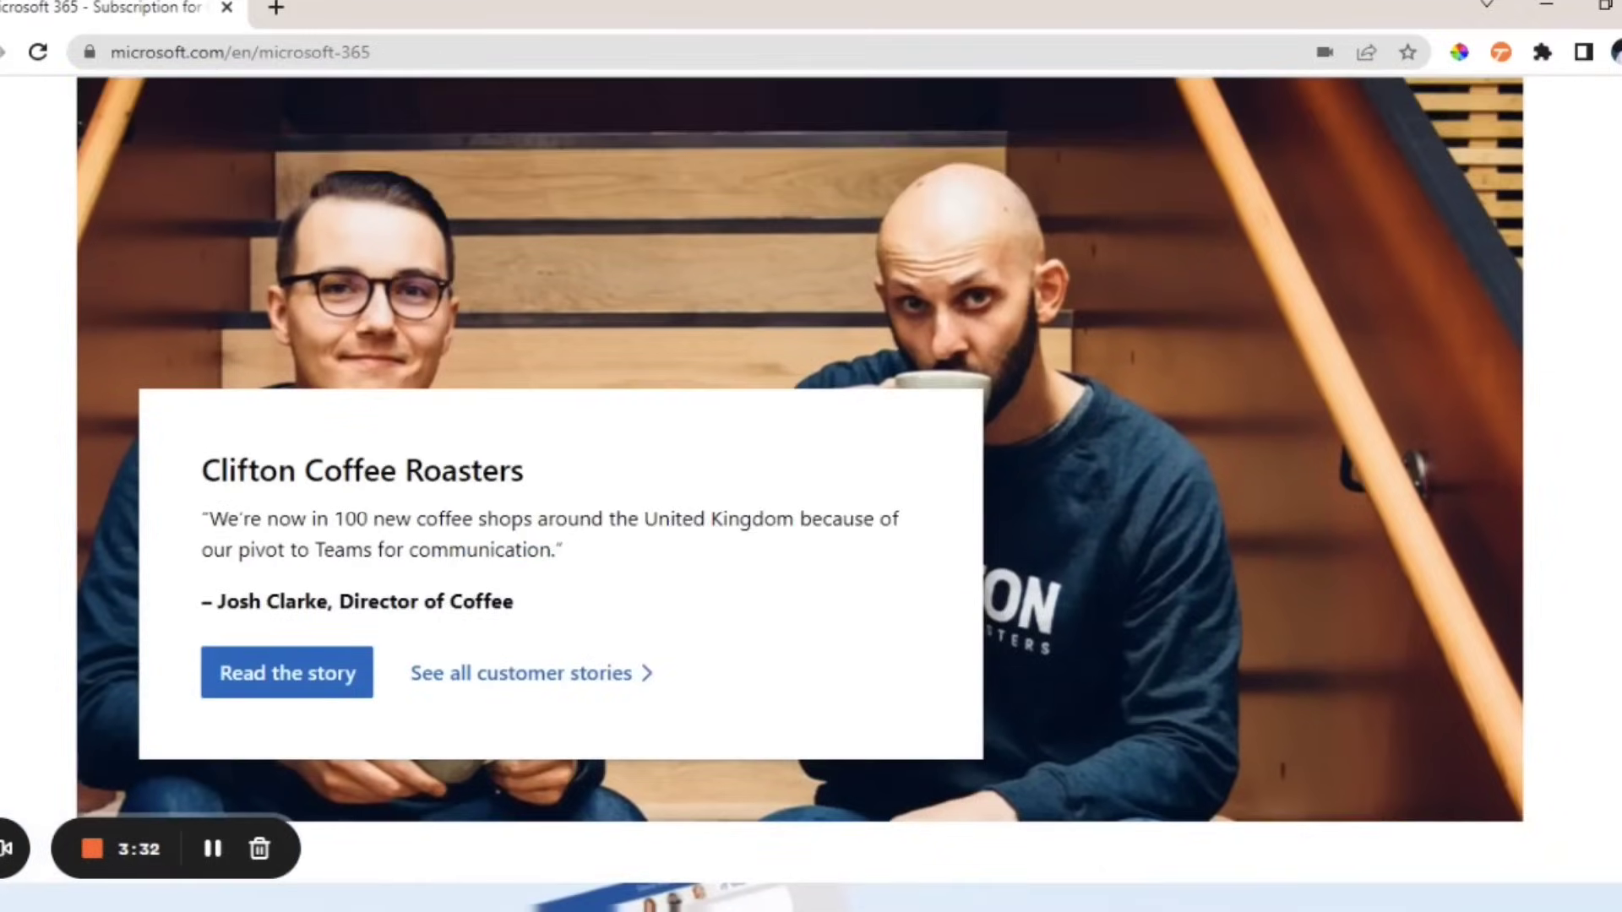
pyautogui.scroll(-1, 811, 456)
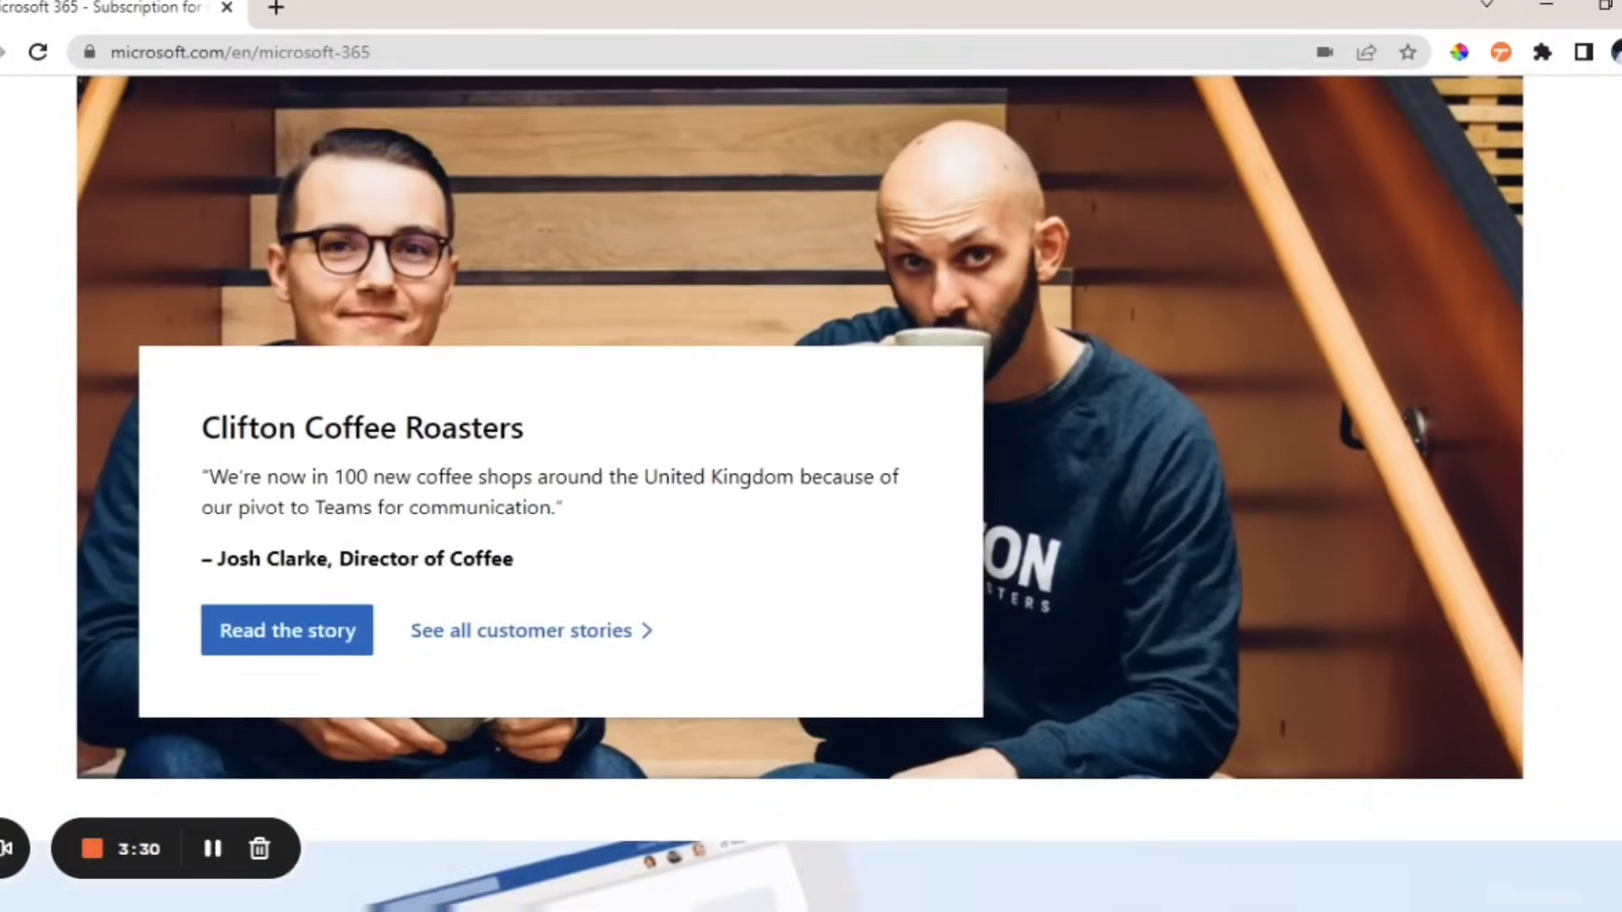
pyautogui.scroll(-10, 811, 456)
pyautogui.scroll(4, 811, 456)
pyautogui.scroll(10, 811, 456)
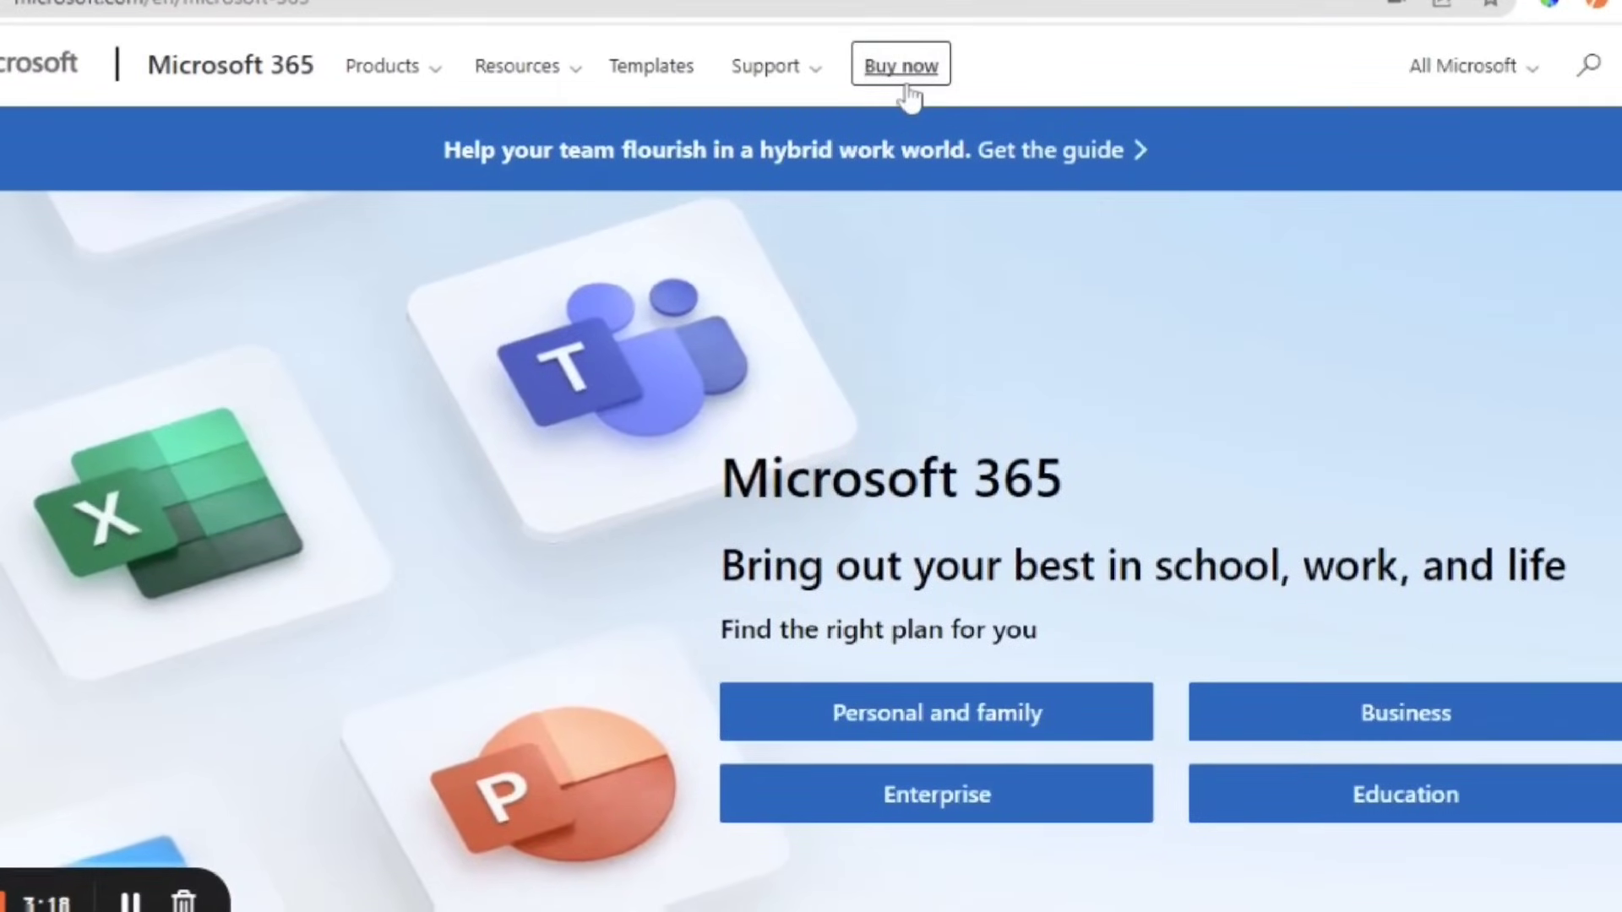
pyautogui.click(892, 76)
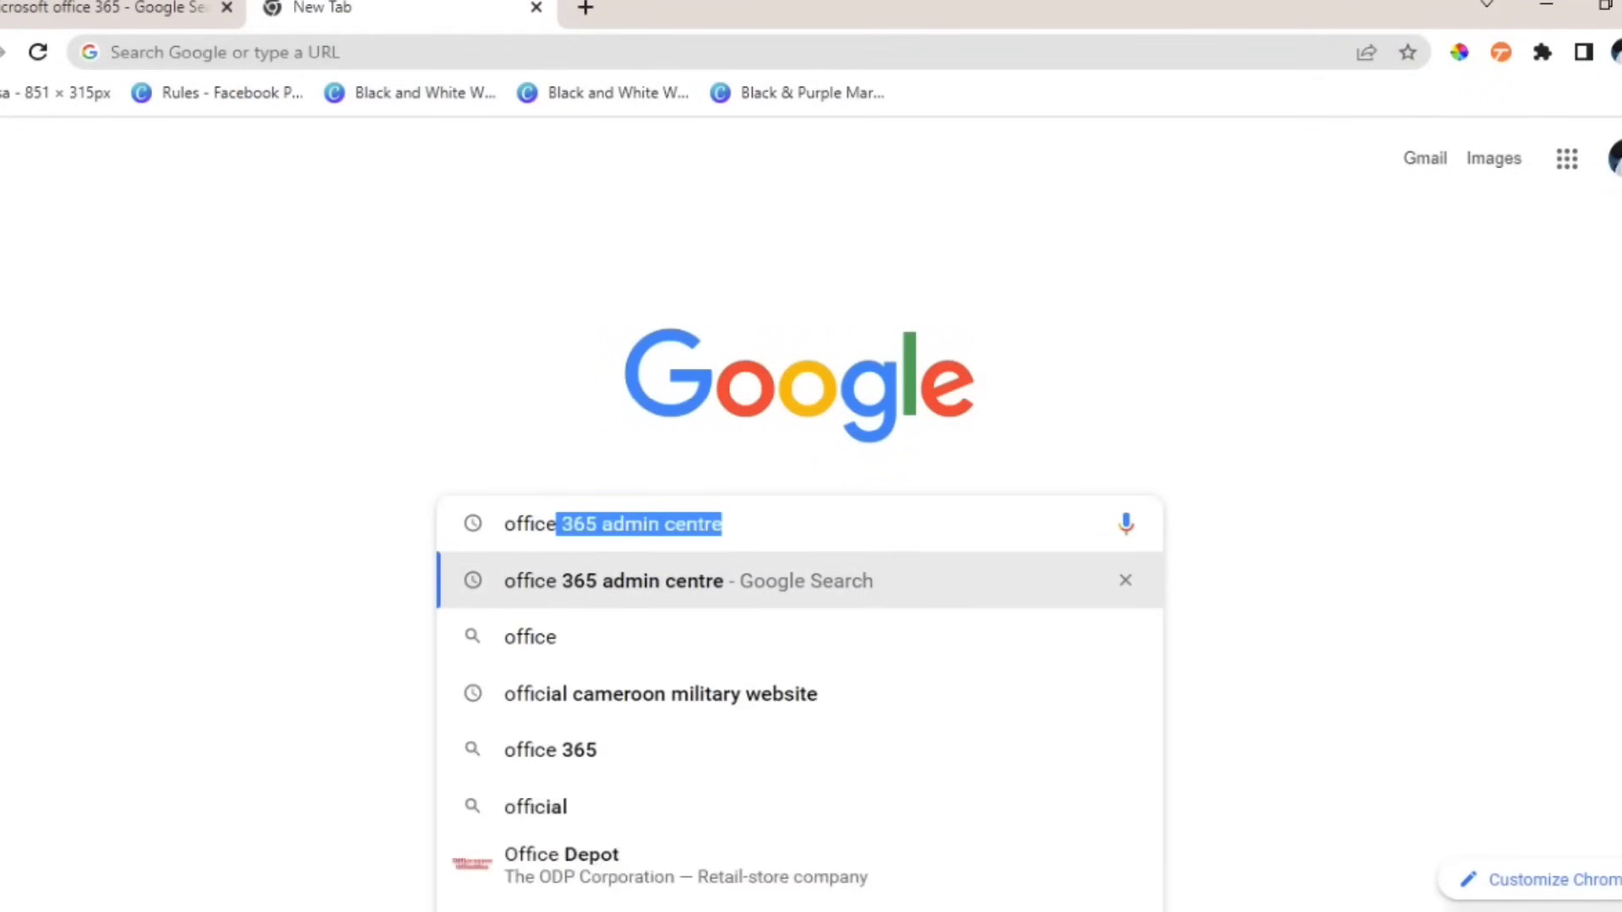
pyautogui.write('.com')
pyautogui.press('Return')
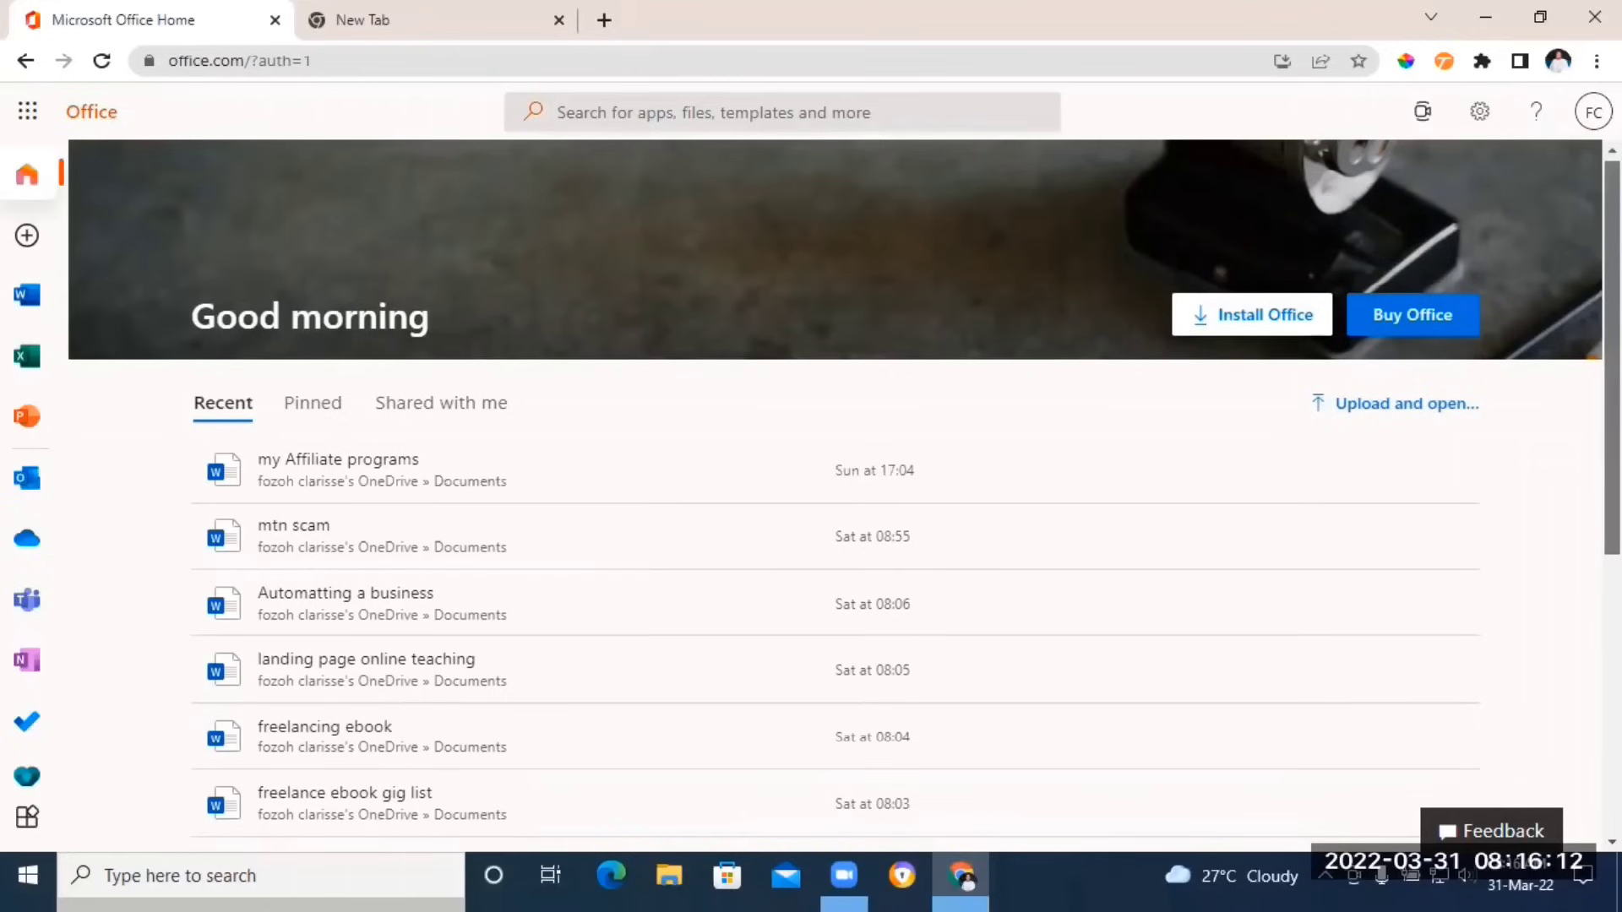
# Open the Install Office dropdown to see the installation choices
pyautogui.scroll(-1, 836, 496)
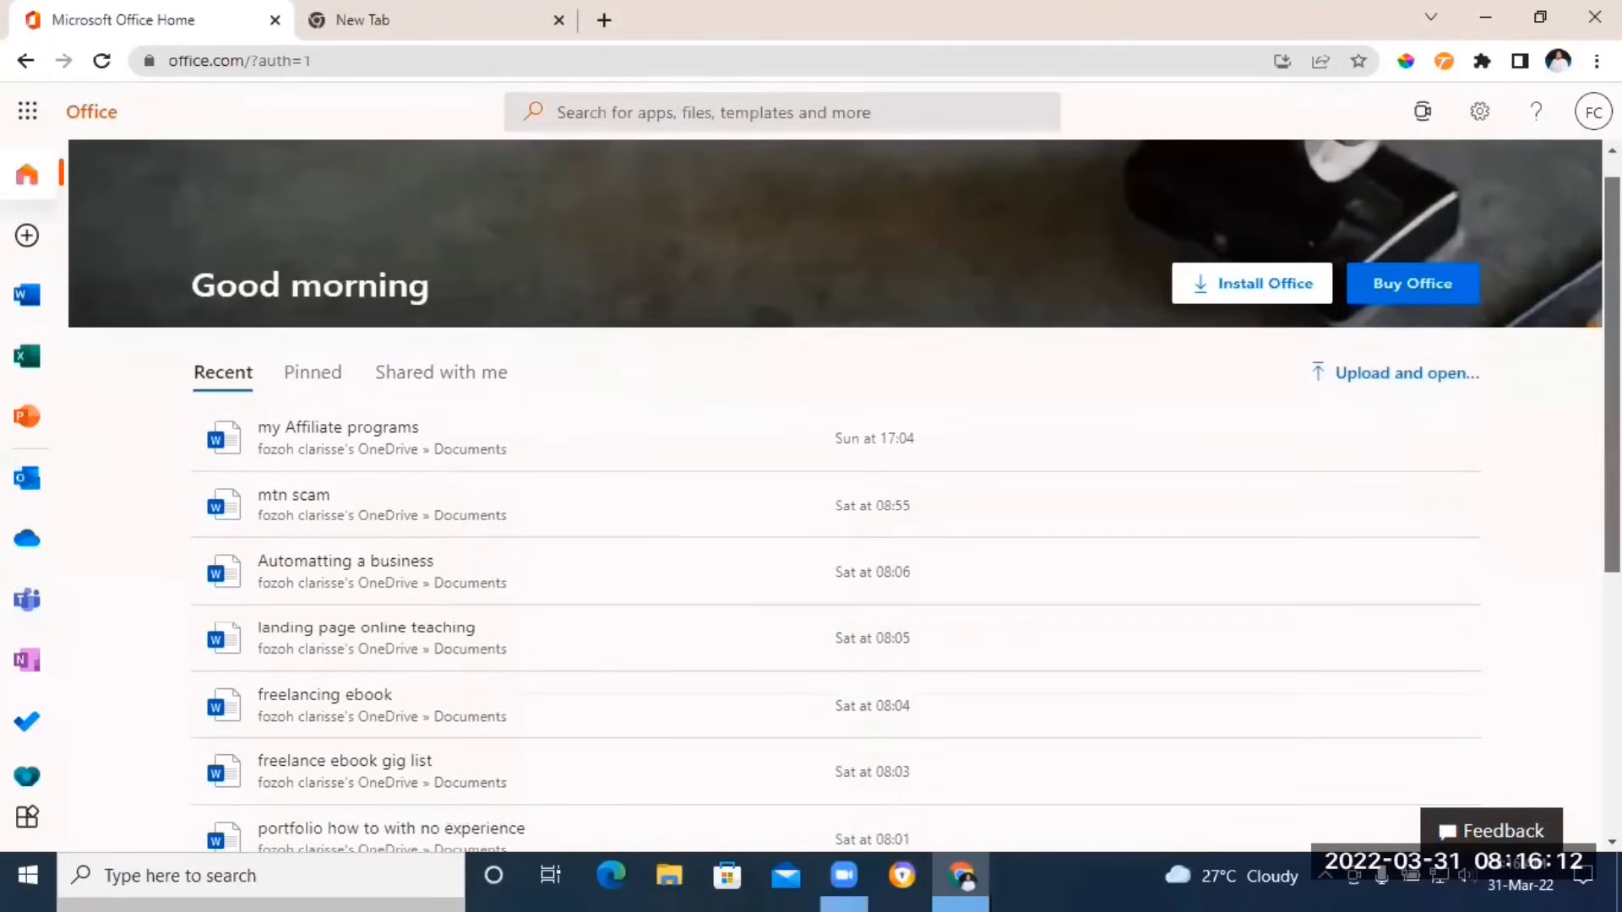
pyautogui.scroll(1, 836, 497)
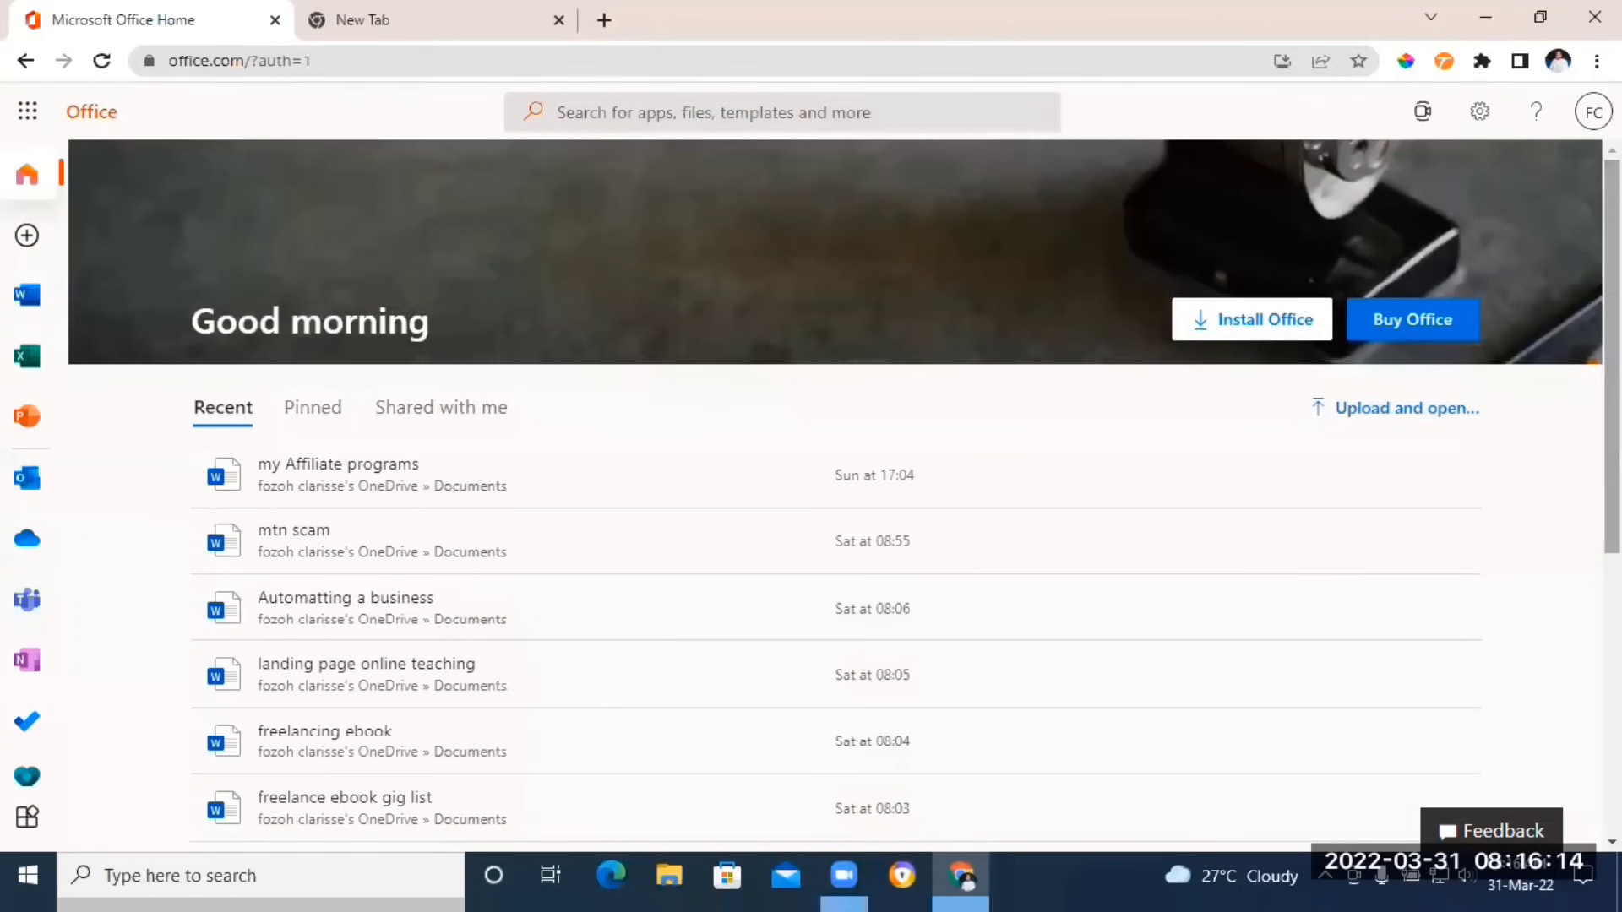
pyautogui.click(1289, 329)
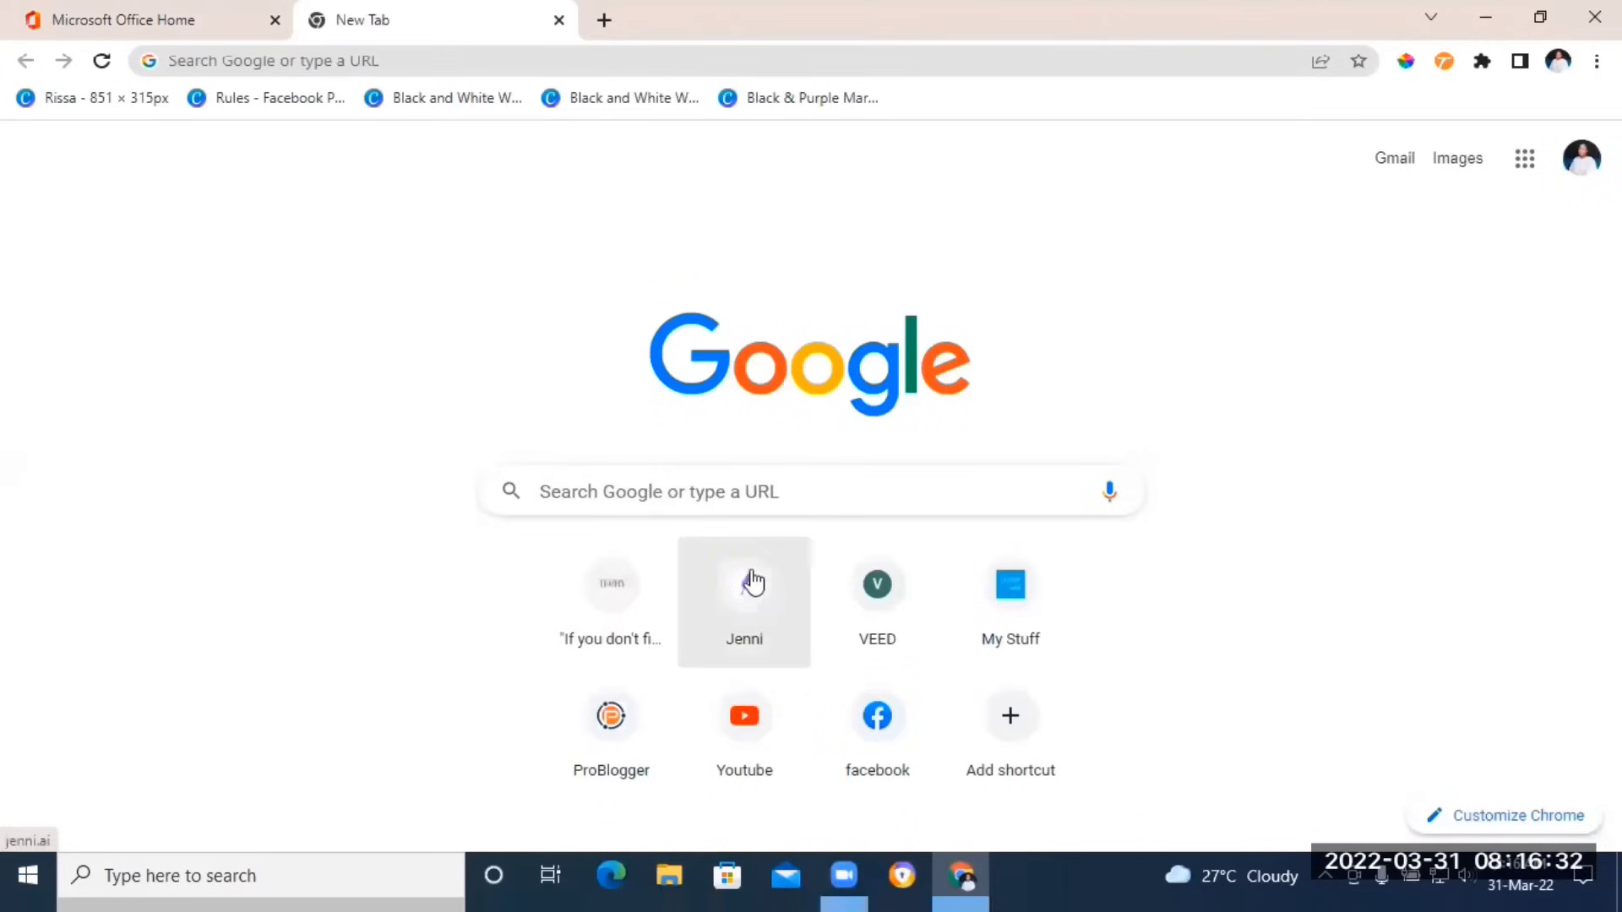
# Search Google for 'microsoft developer' and open developer.microsoft.com, scrolling to its product list
pyautogui.click(746, 501)
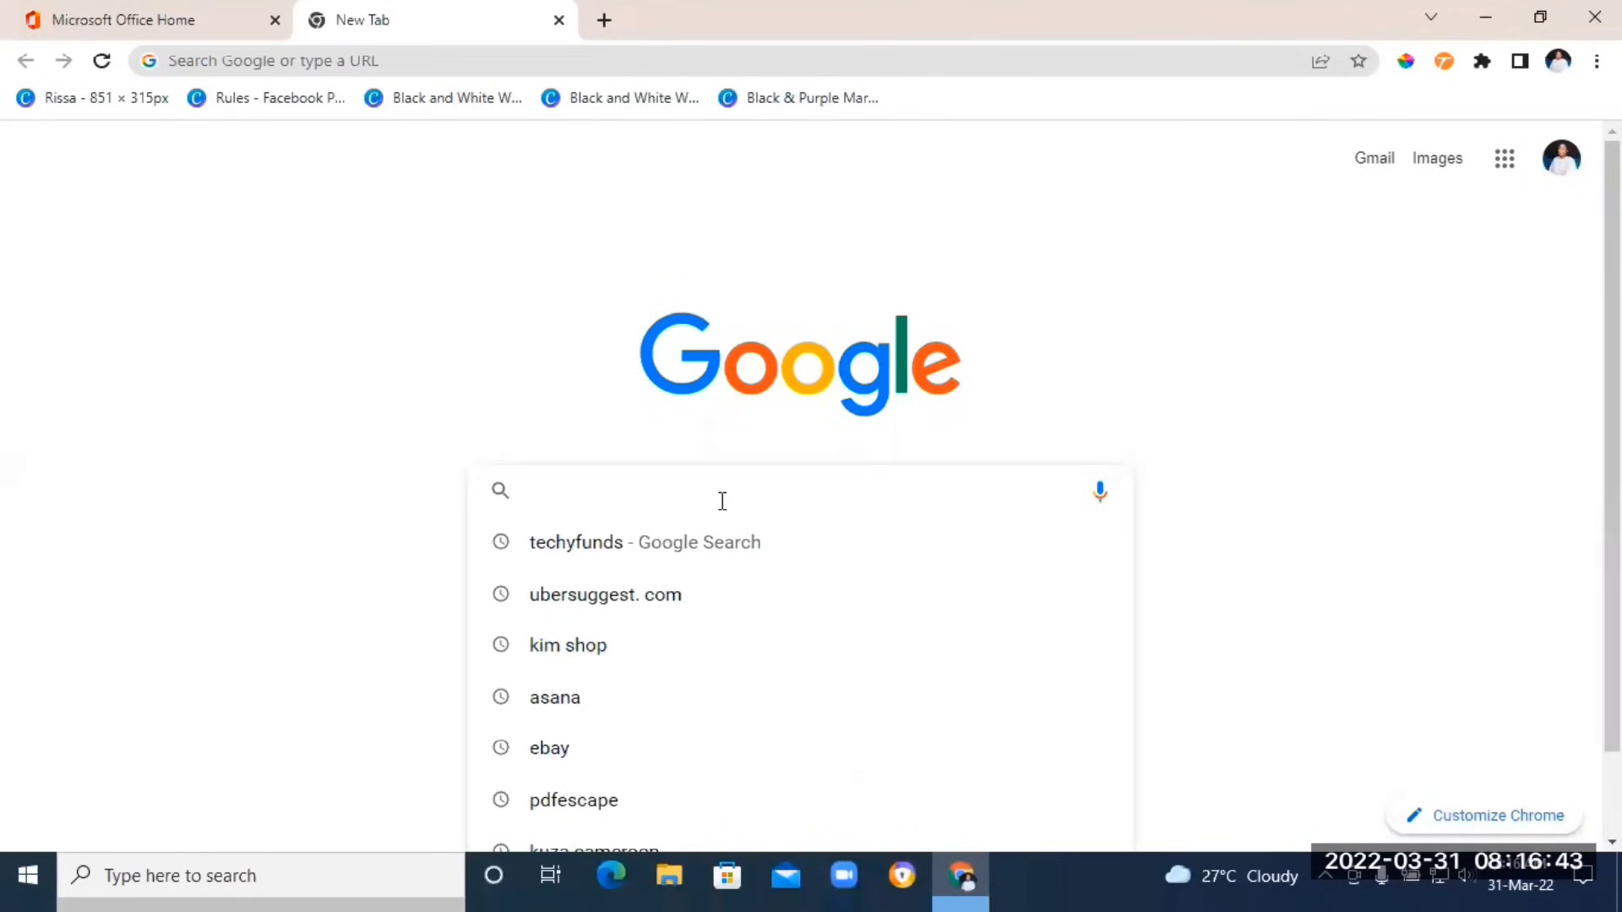
pyautogui.write('microsoft deve')
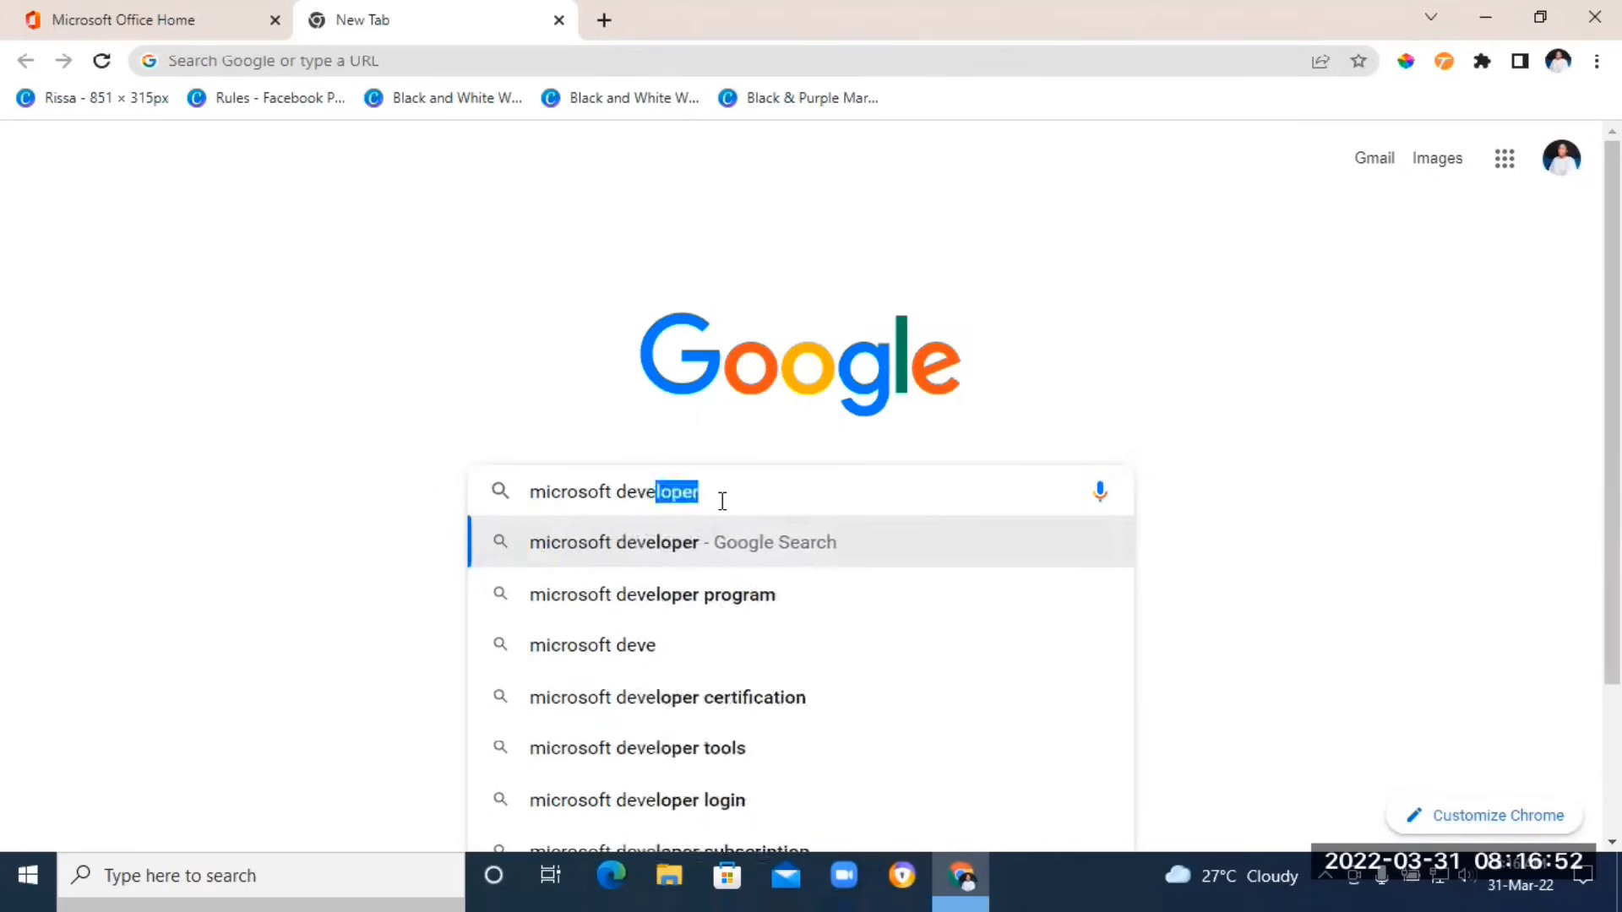
pyautogui.press('Return')
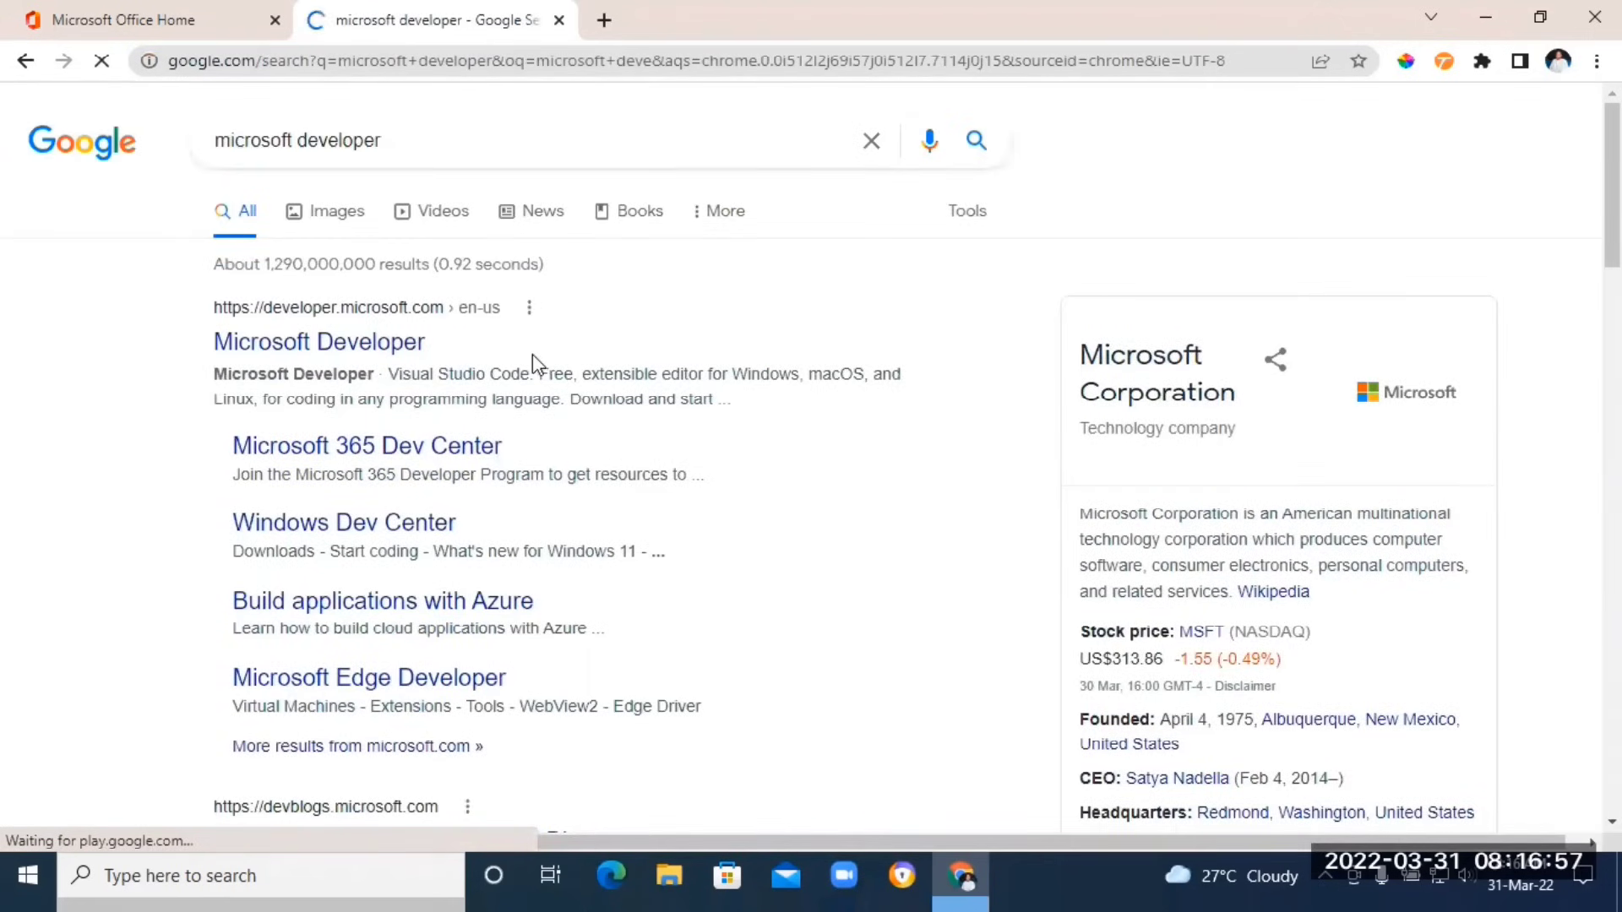
pyautogui.click(365, 348)
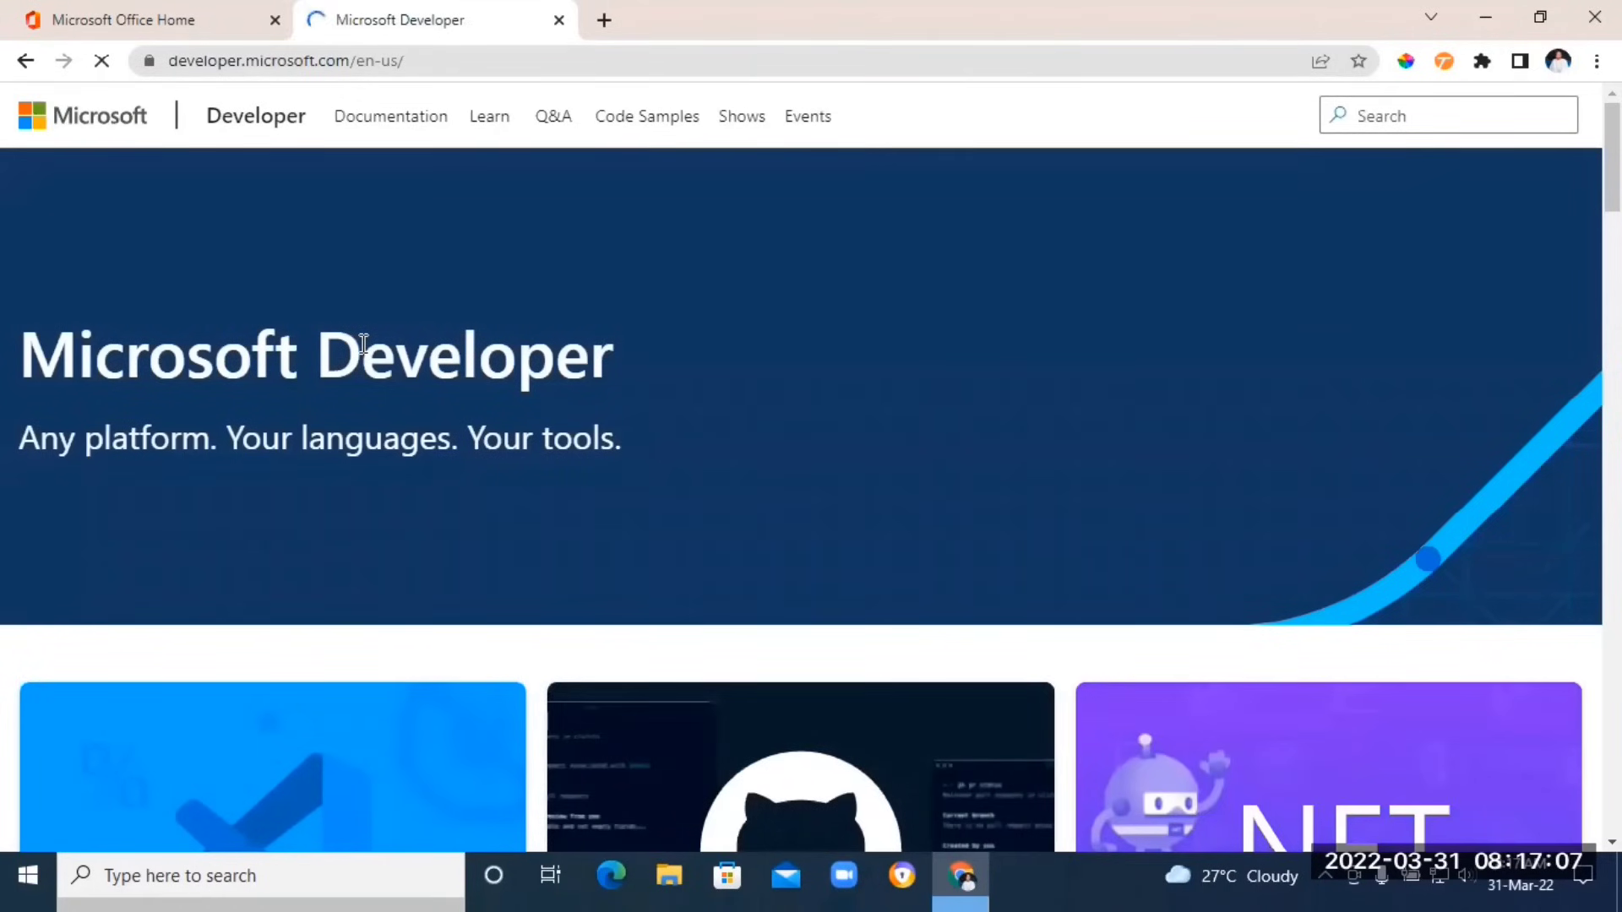
pyautogui.scroll(-5, 1206, 322)
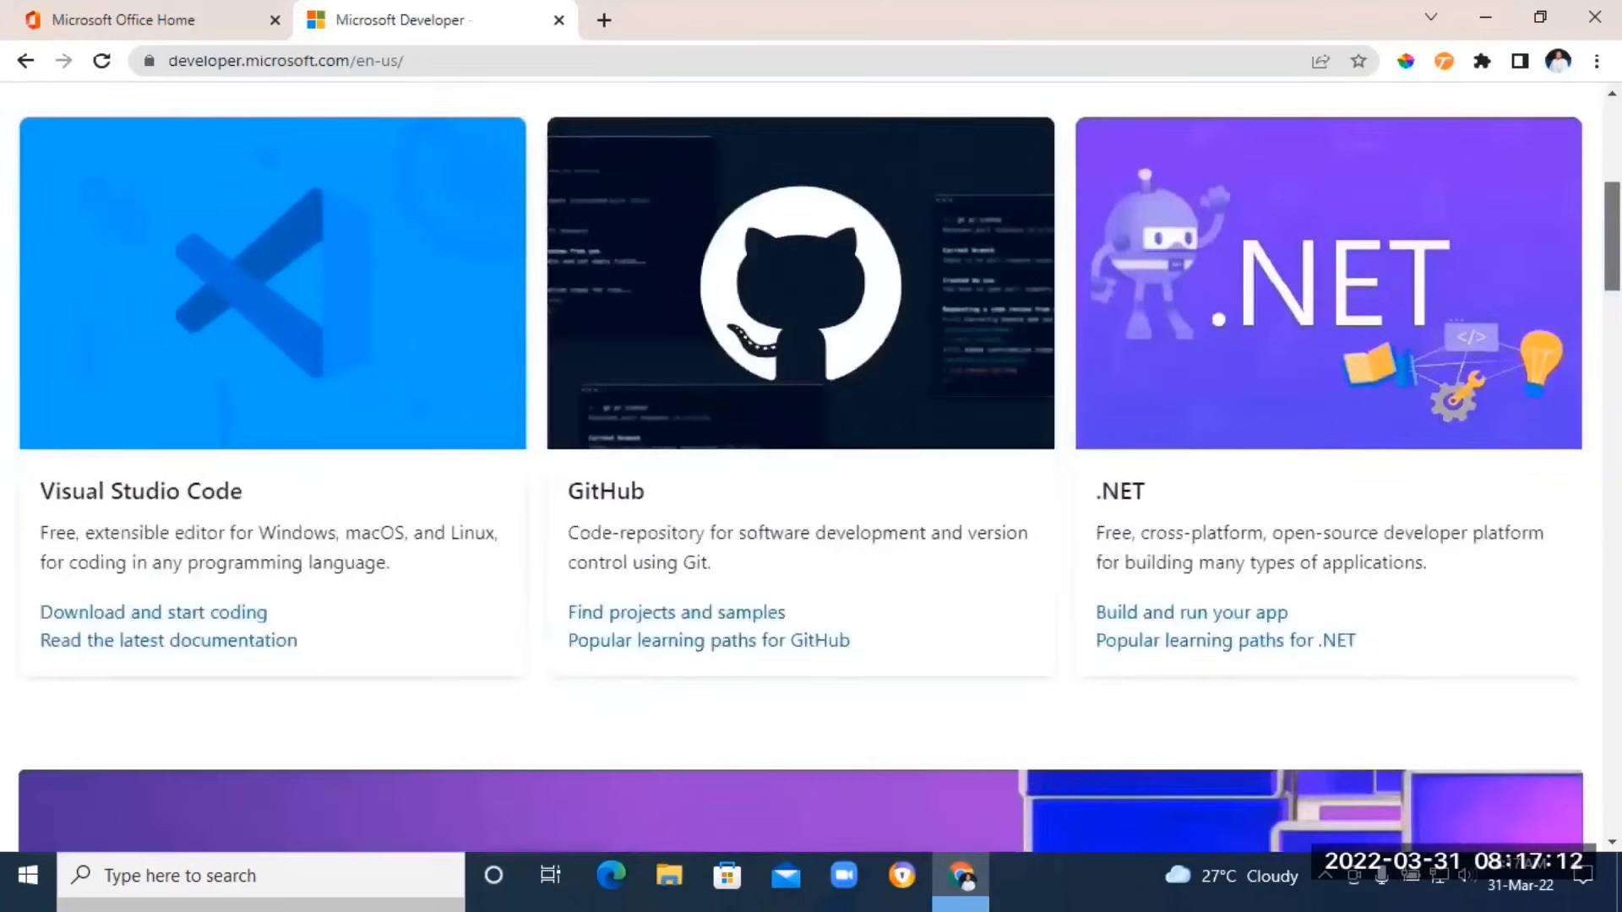
pyautogui.scroll(-10, 811, 476)
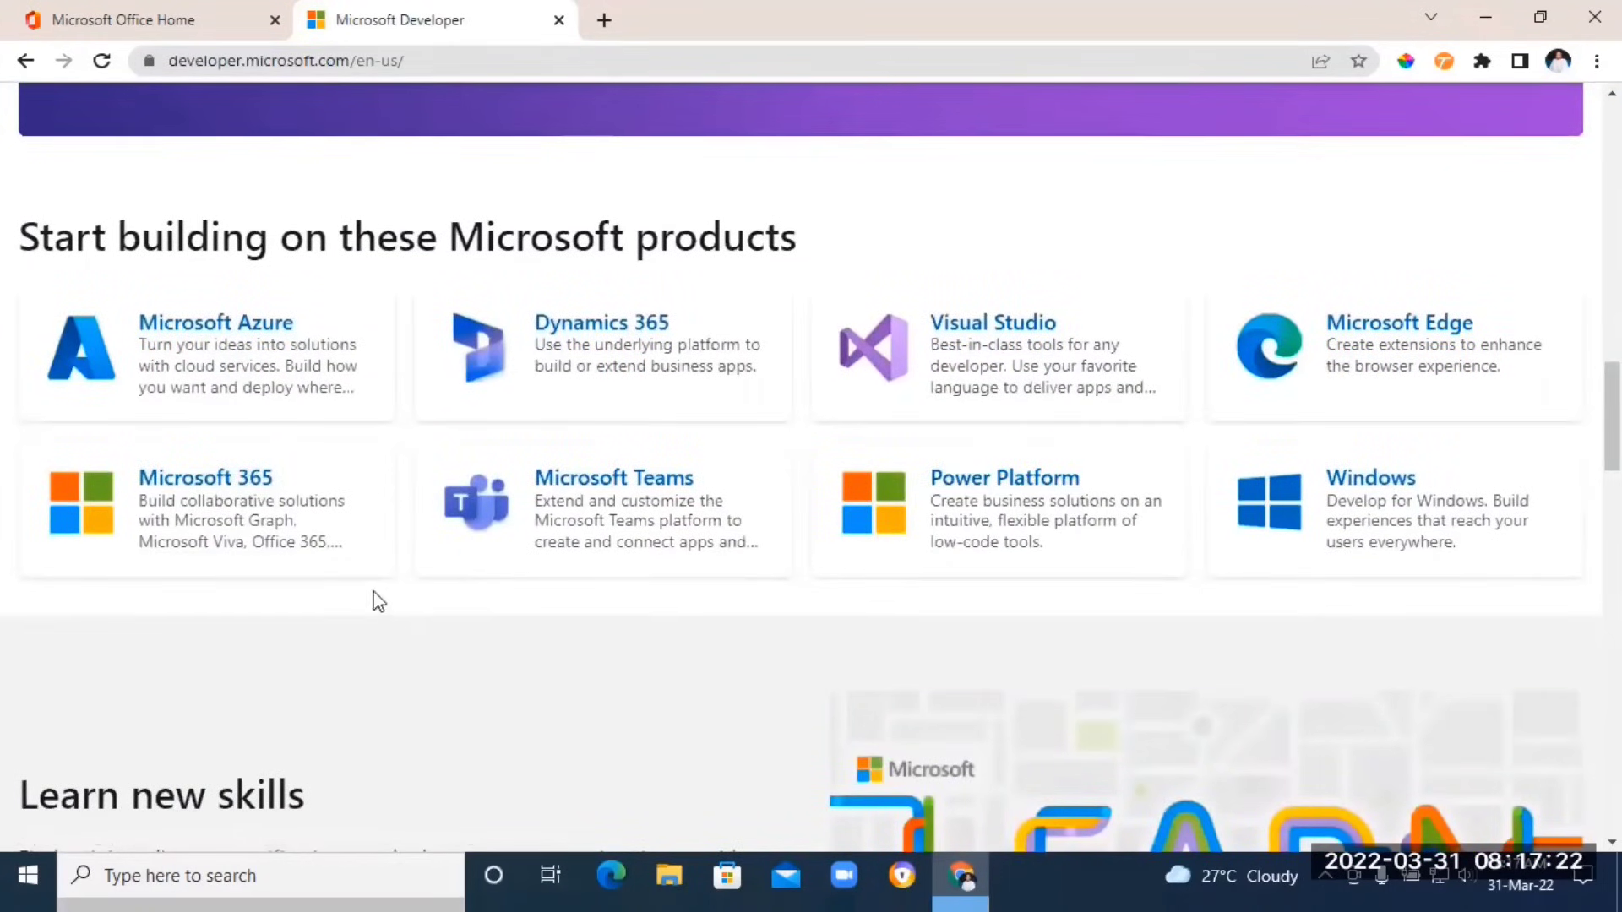
# Go from the Microsoft 365 developer area to the Developer Program page and choose Join now
pyautogui.click(214, 478)
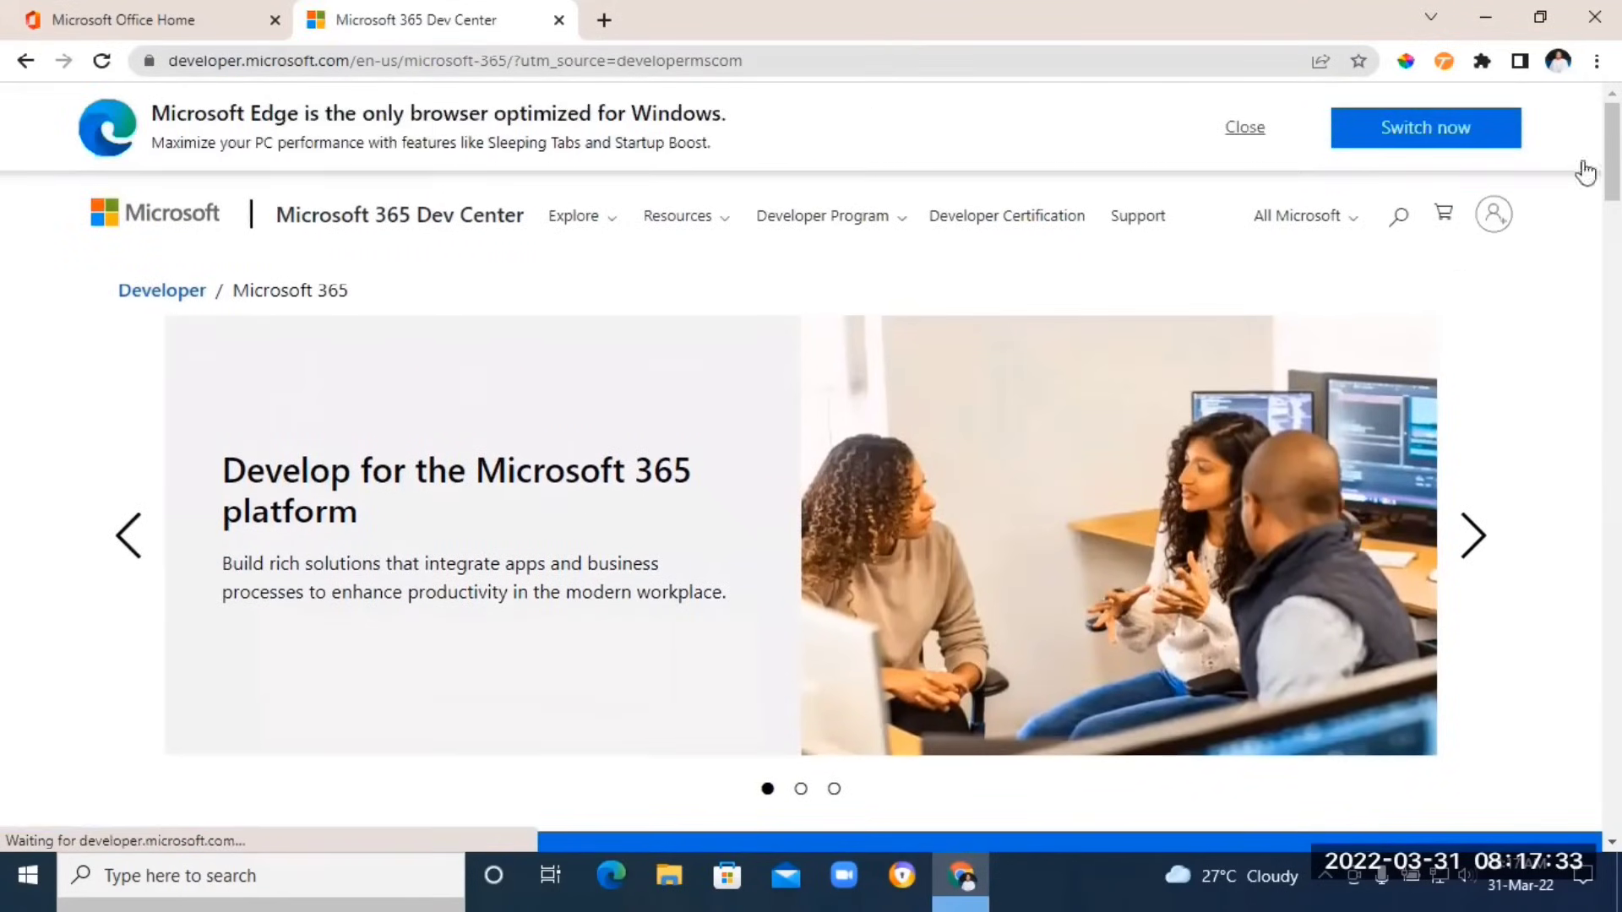
pyautogui.scroll(-8, 1582, 169)
pyautogui.scroll(-18, 801, 467)
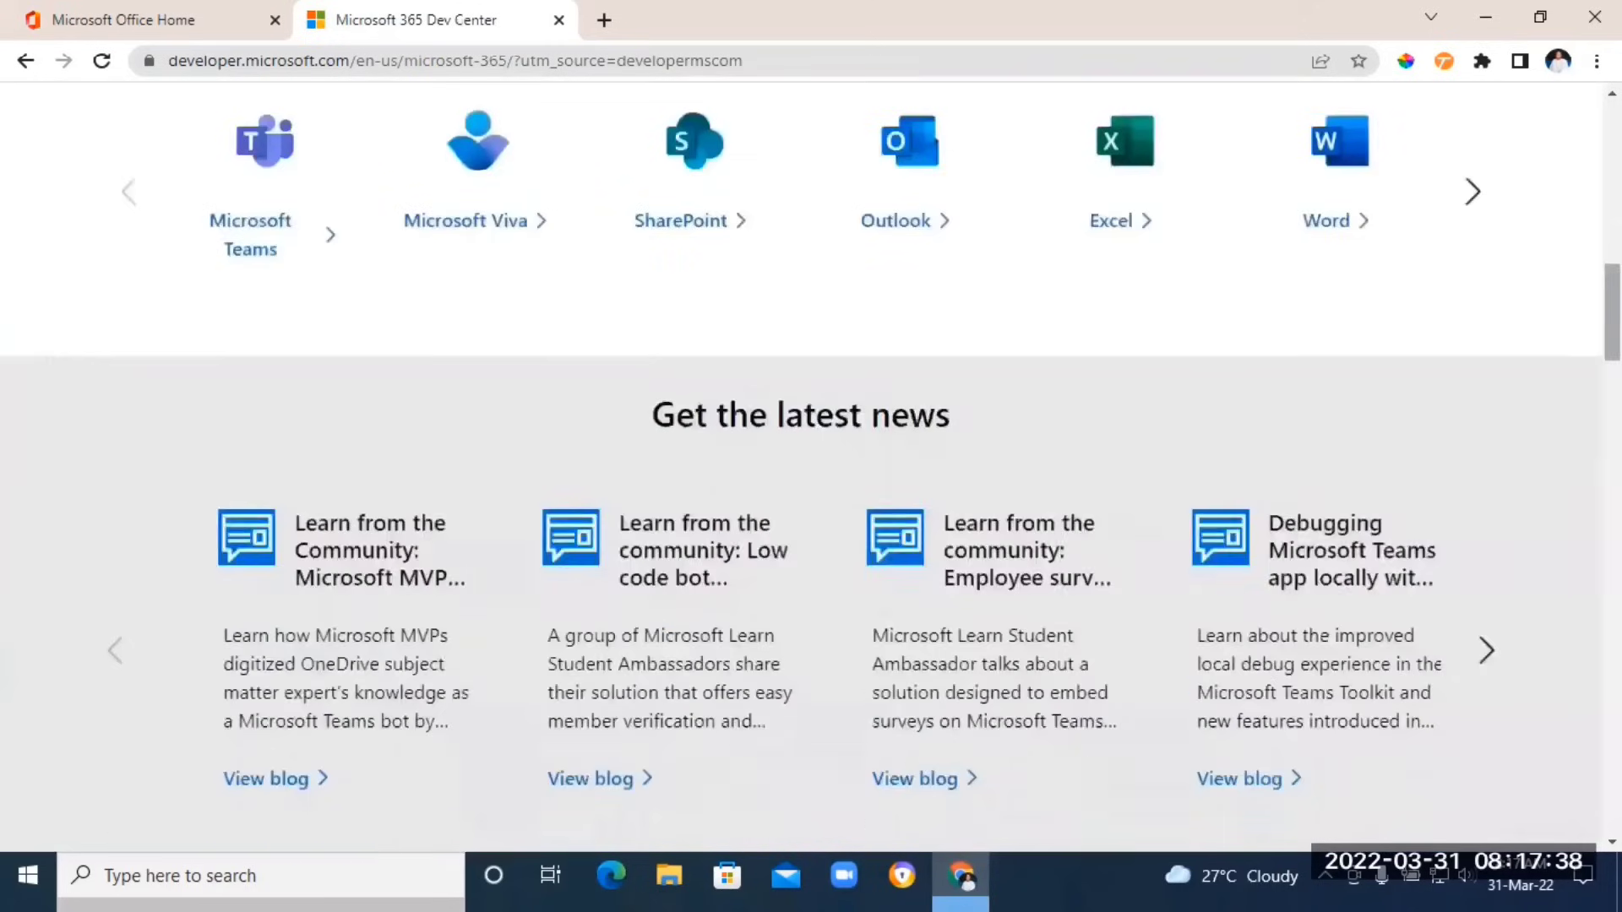
pyautogui.scroll(-10, 1171, 521)
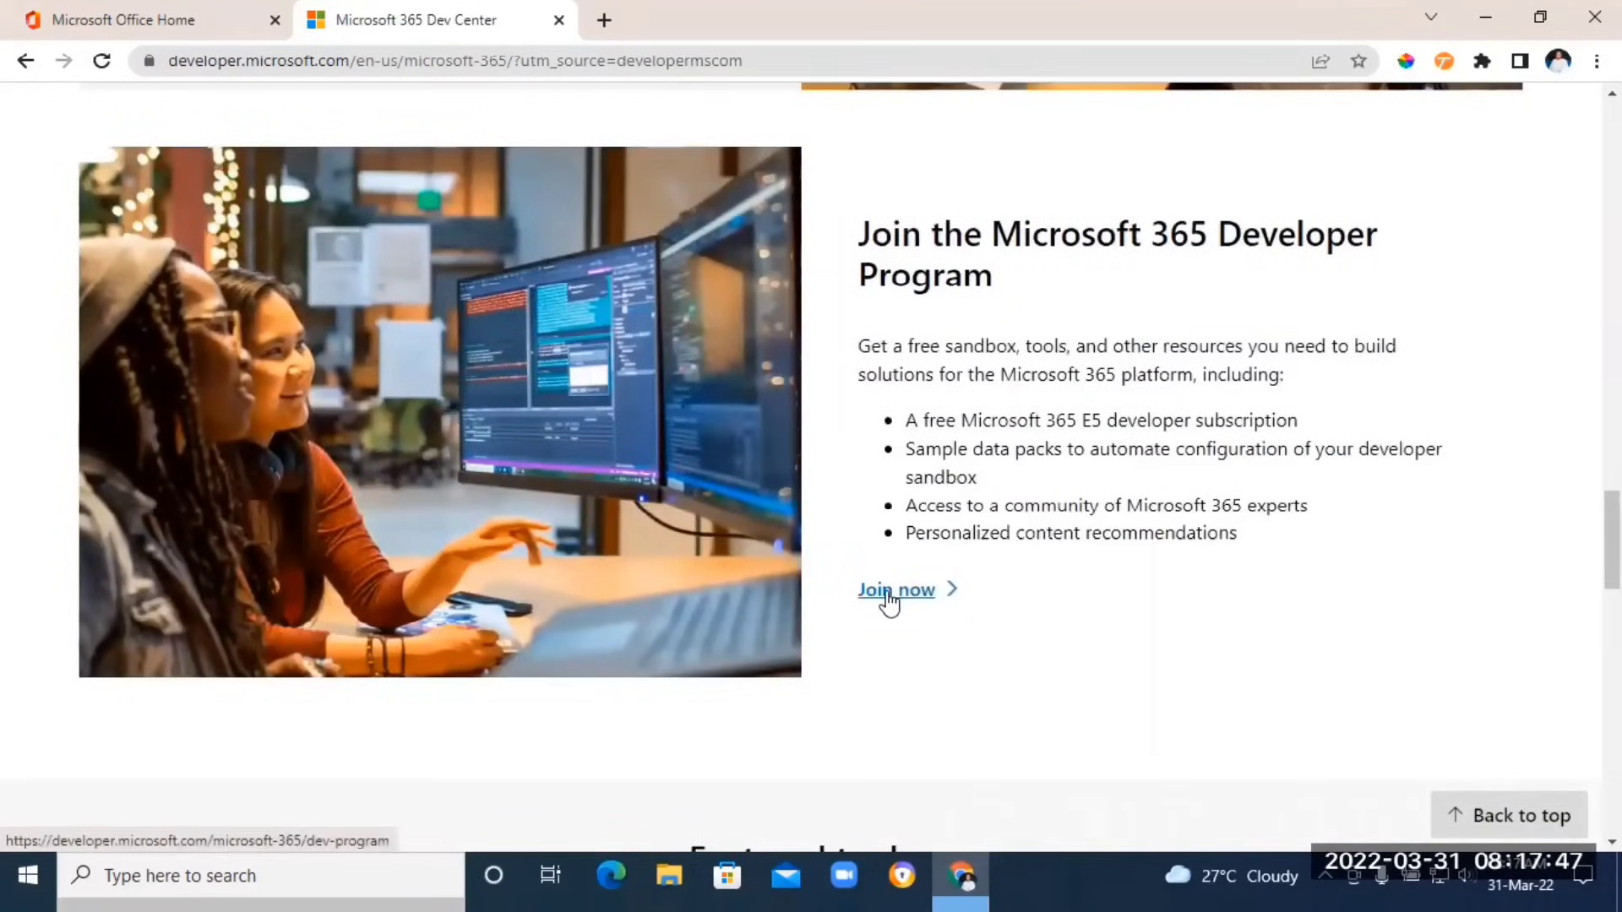
pyautogui.click(889, 603)
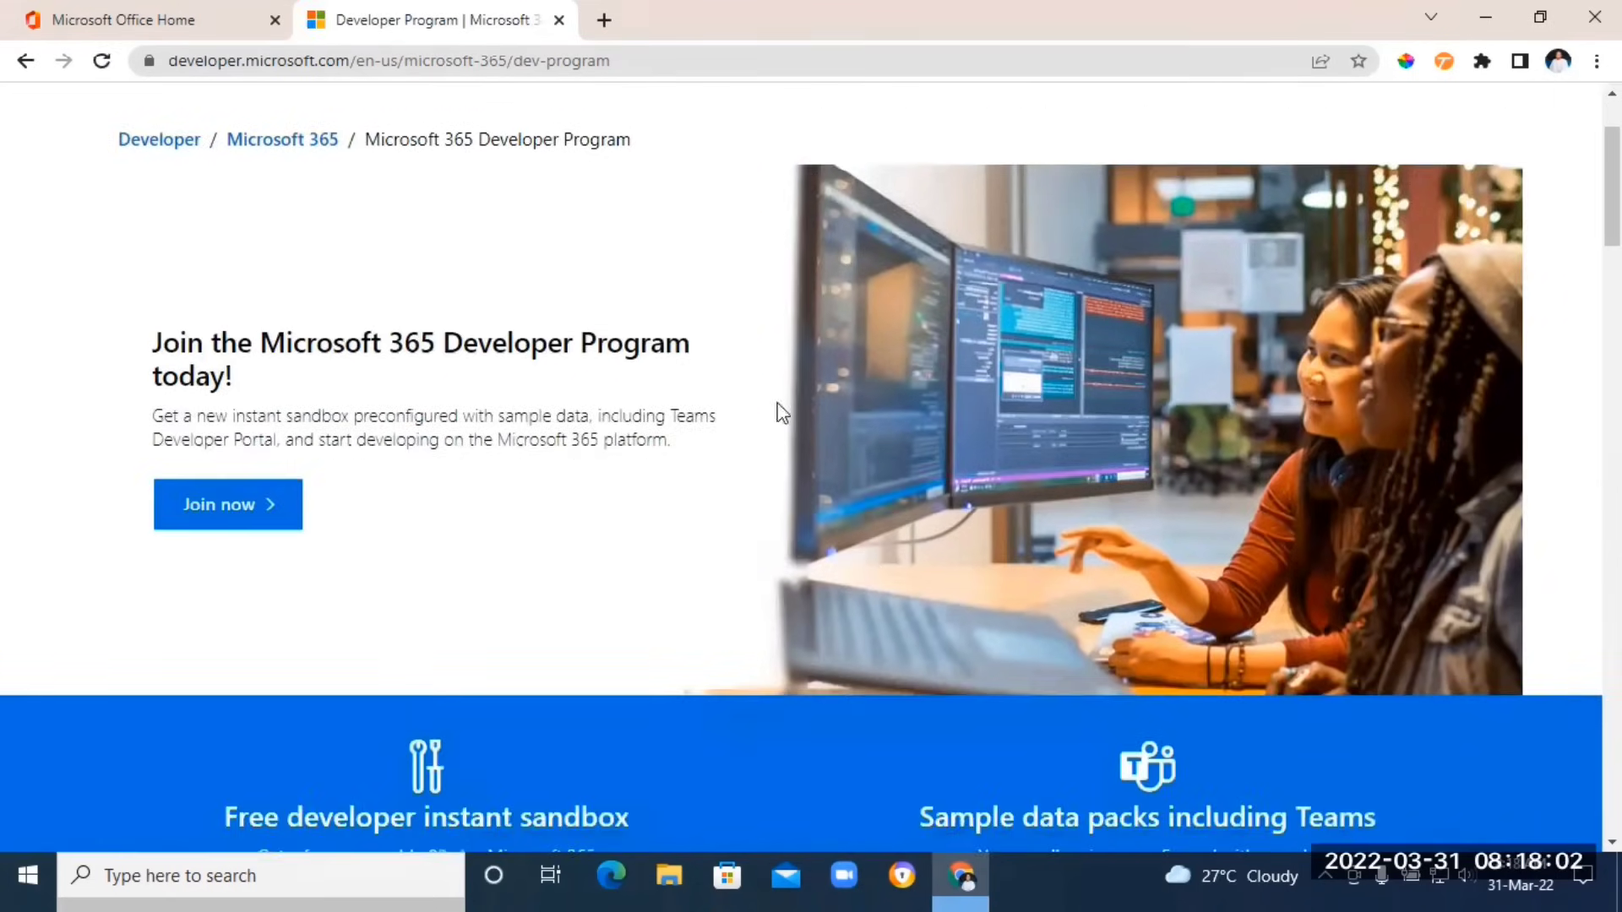
pyautogui.click(210, 522)
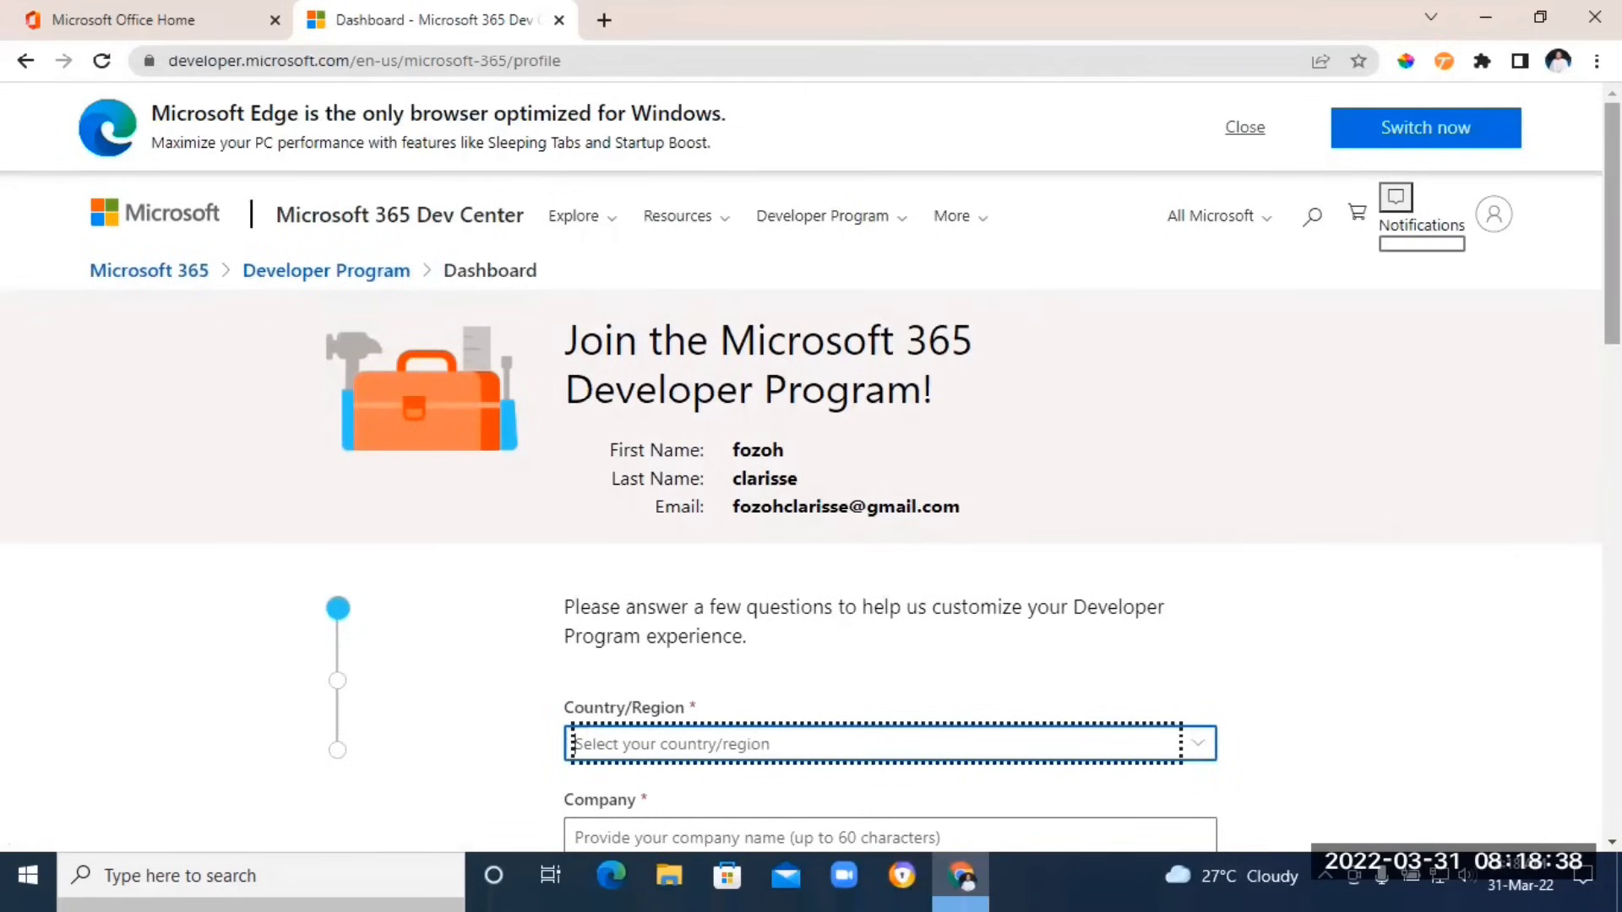
# Fill the first profile step: Cameroon, the company name, English, accepted terms, then Next
pyautogui.scroll(-3, 811, 473)
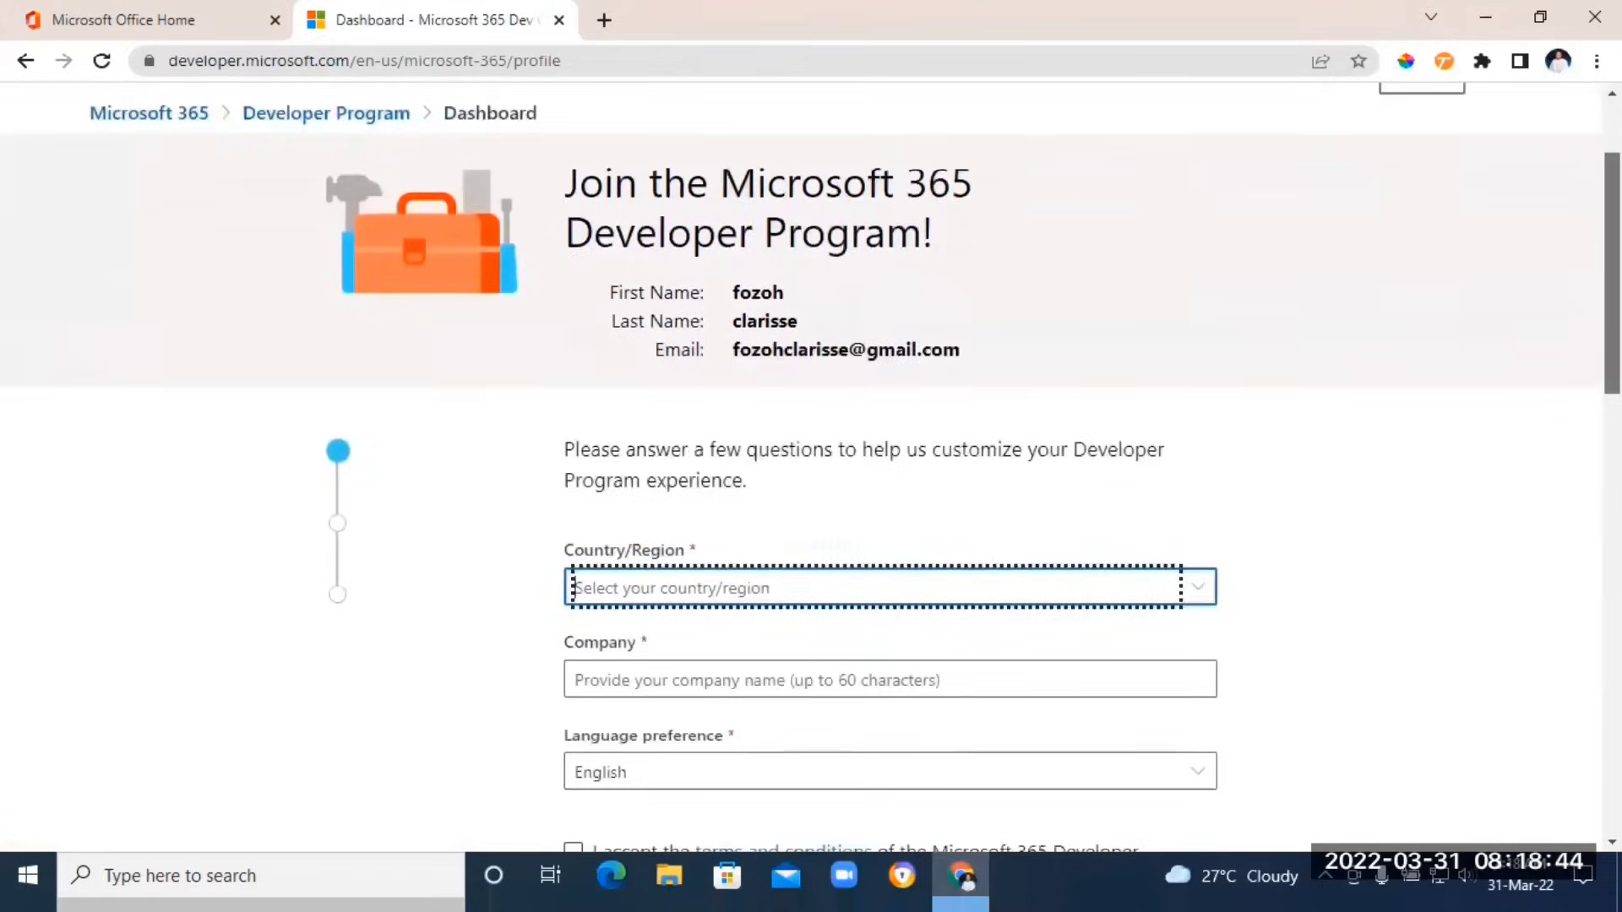
pyautogui.scroll(-5, 1199, 249)
pyautogui.scroll(1, 1199, 249)
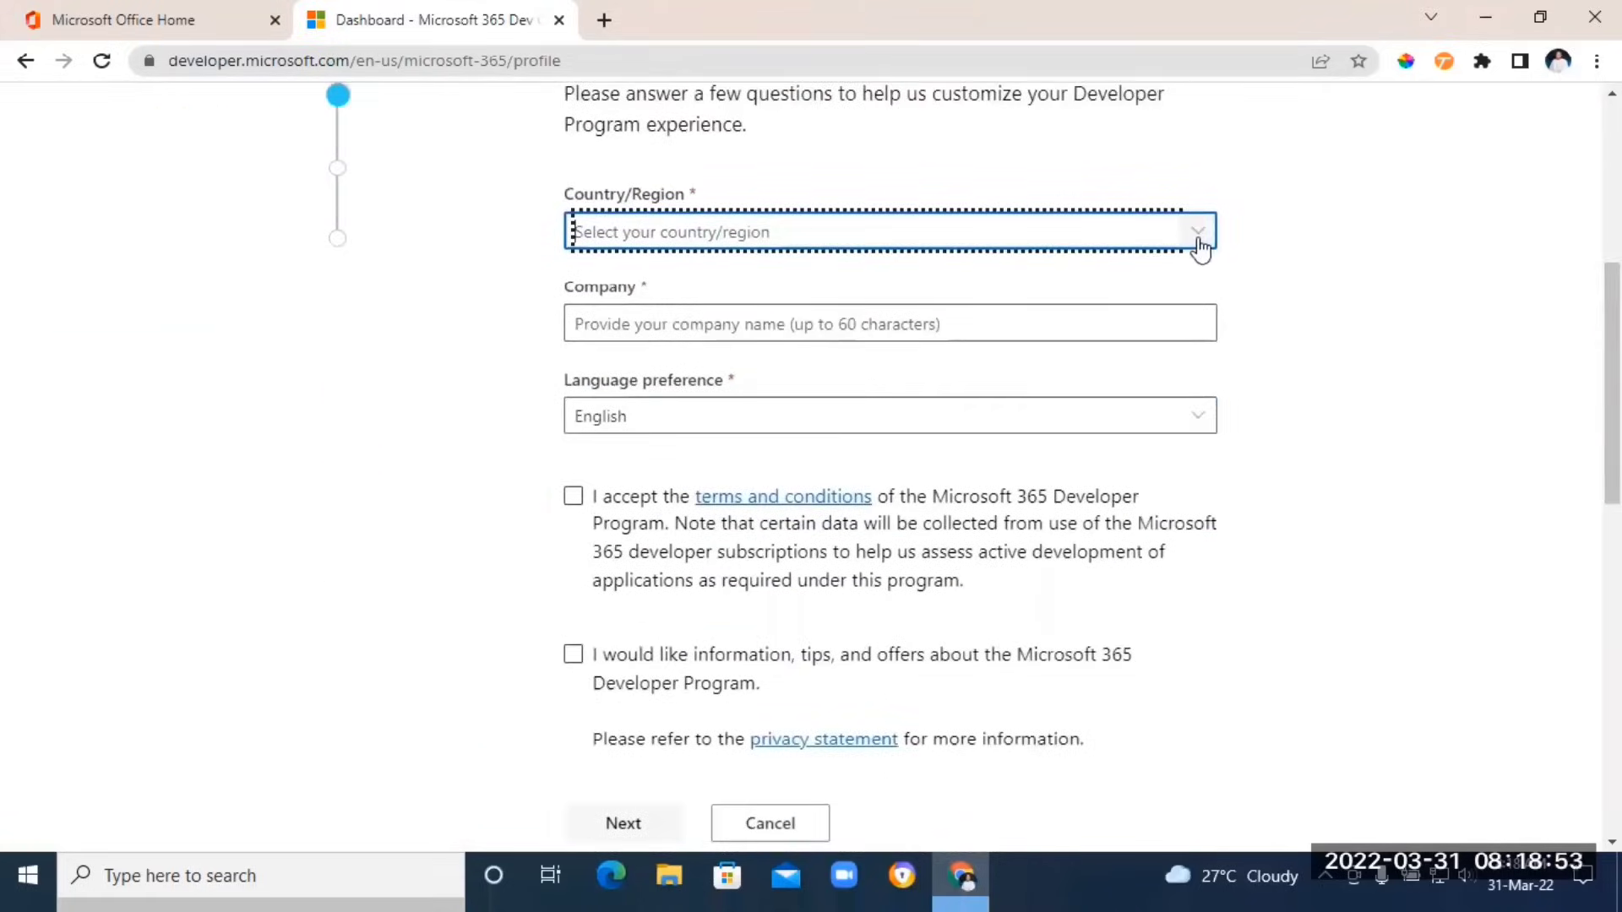
pyautogui.click(1199, 249)
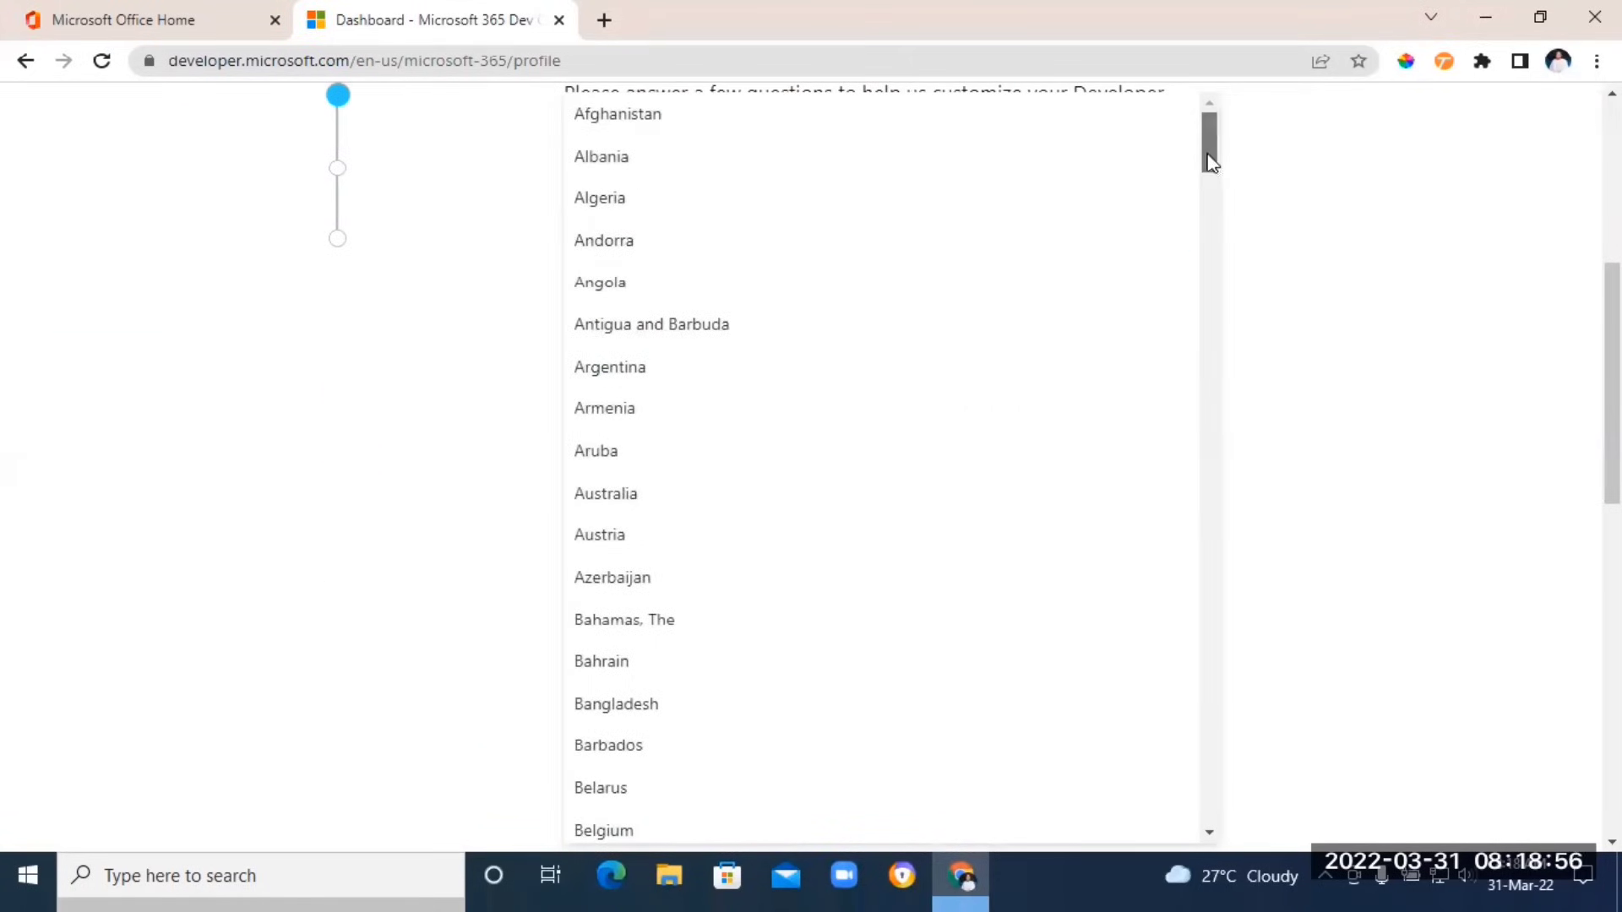
pyautogui.moveTo(1209, 144); pyautogui.dragTo(1211, 208)
pyautogui.click(818, 626)
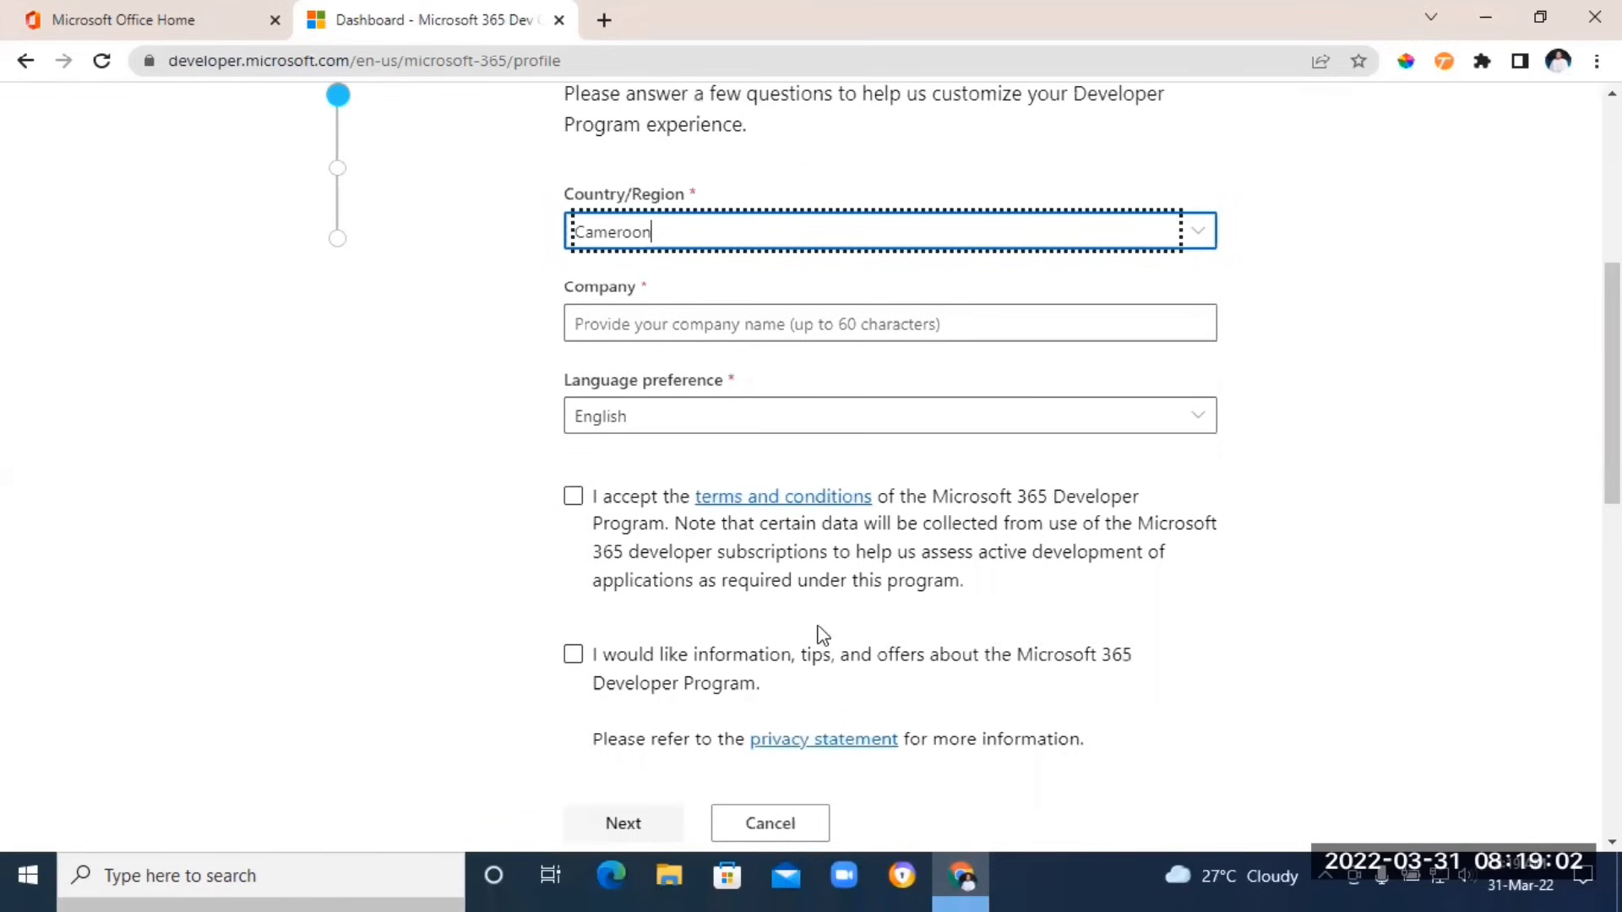
pyautogui.click(1048, 329)
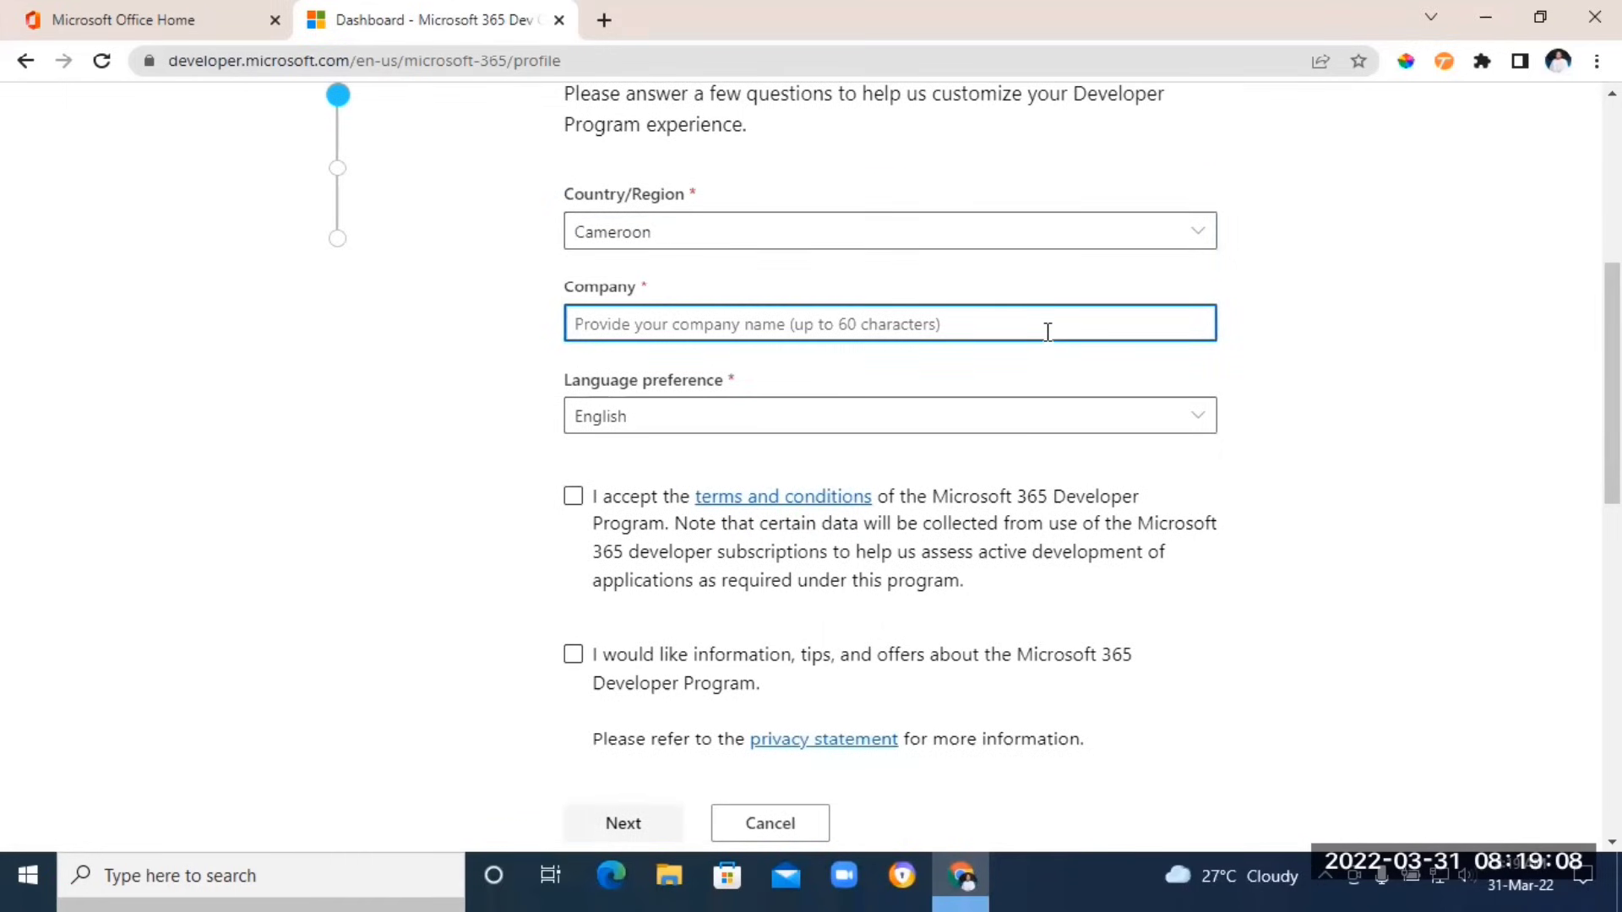
pyautogui.write('Rissa ')
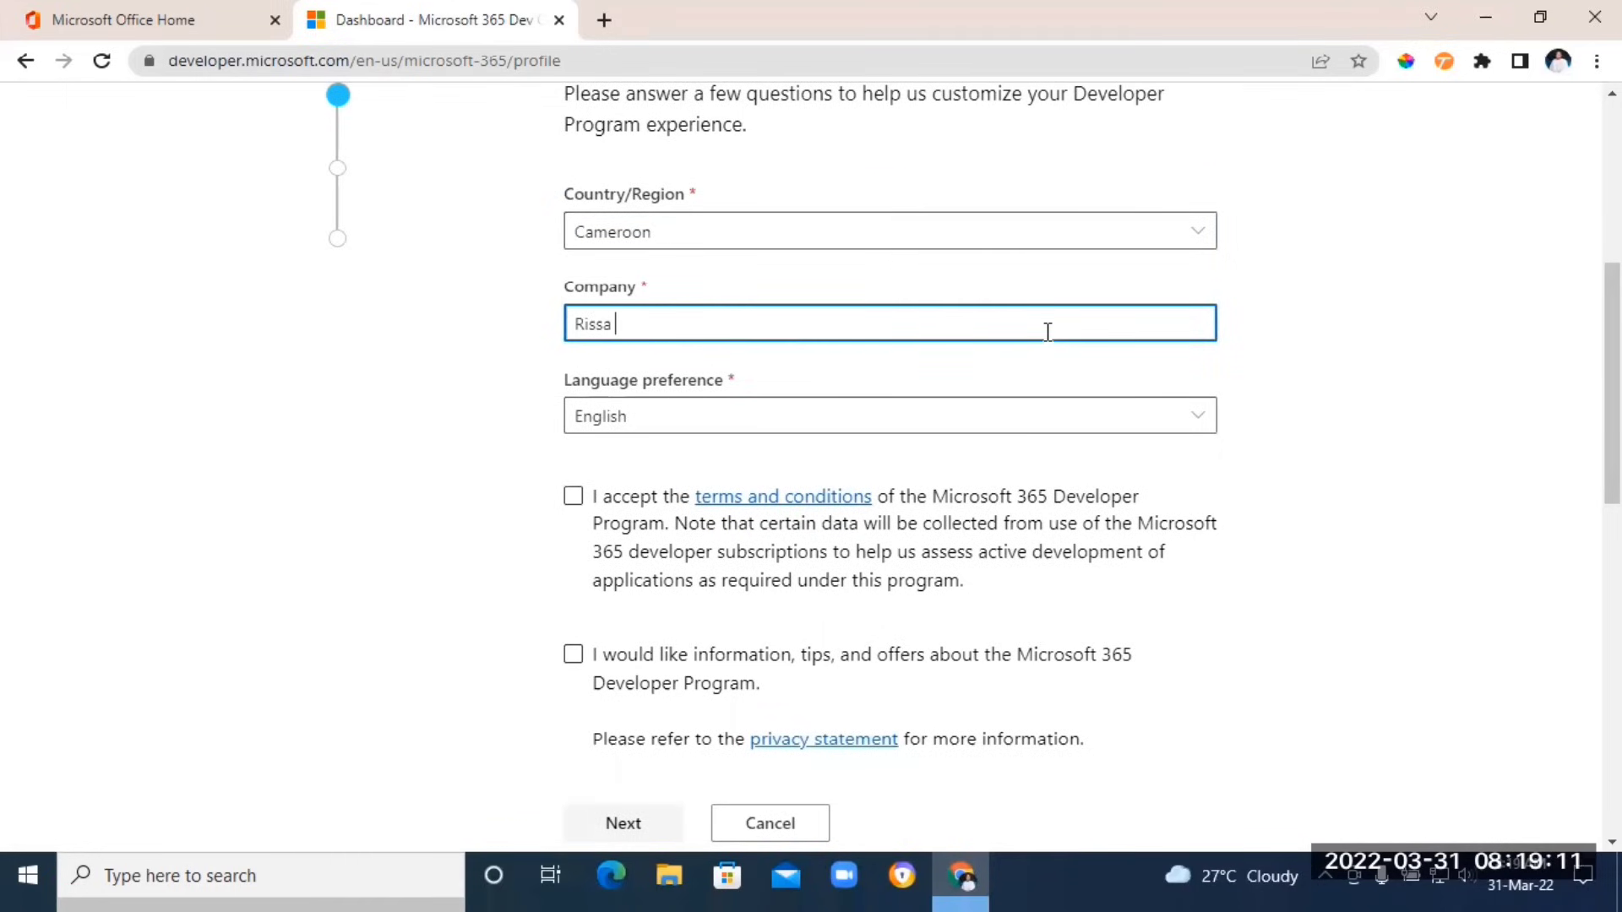
pyautogui.write('campus-techyfunds')
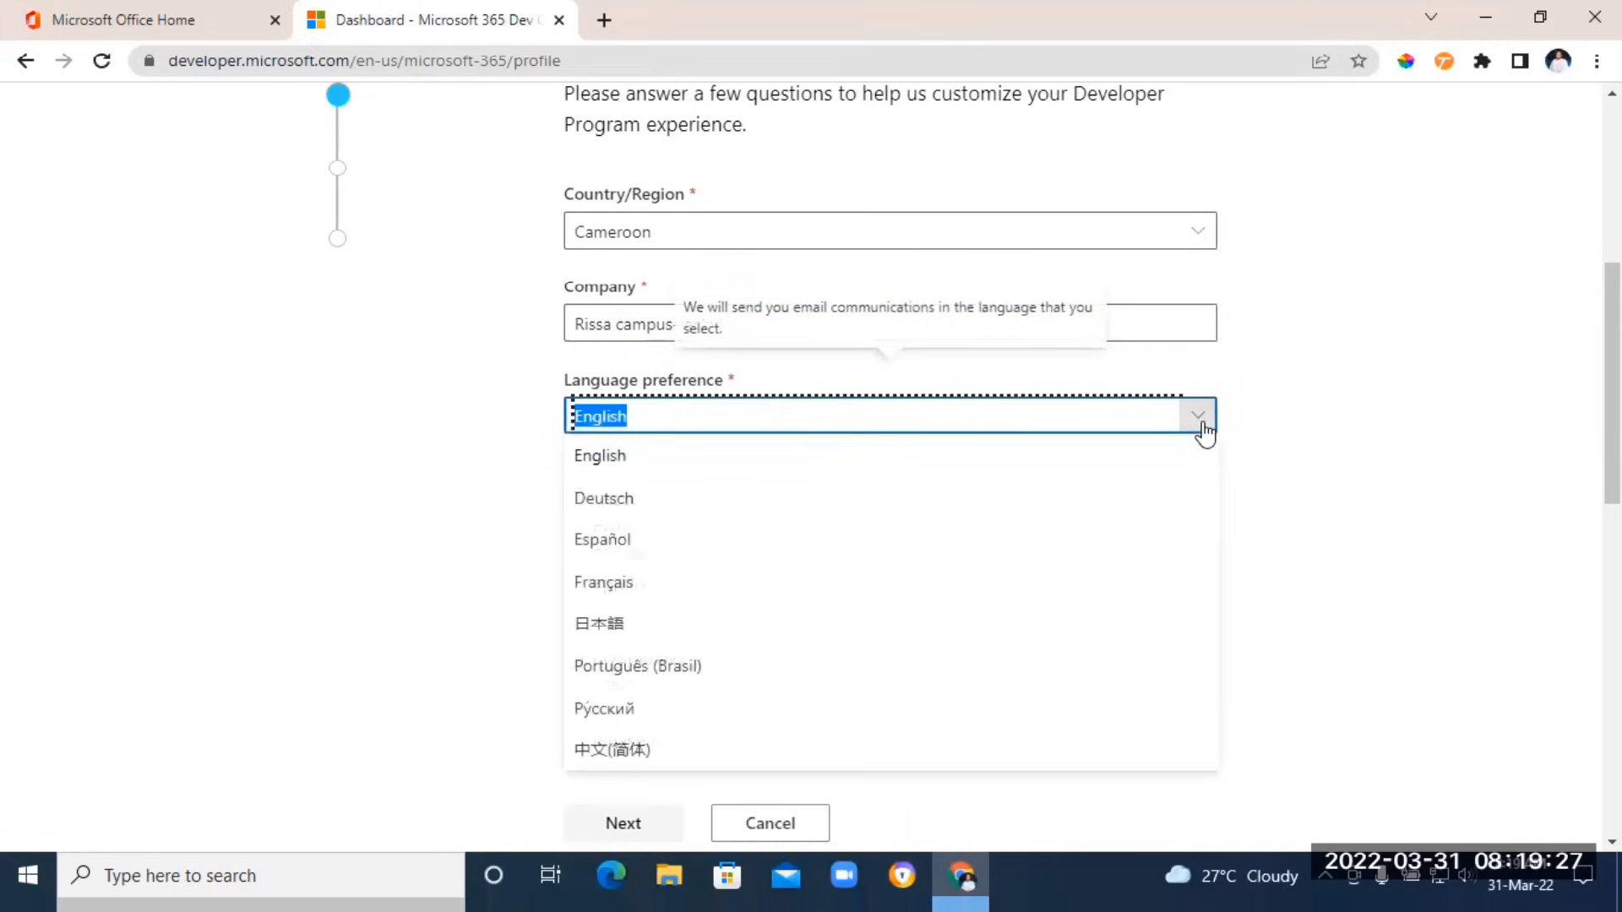
pyautogui.click(1203, 433)
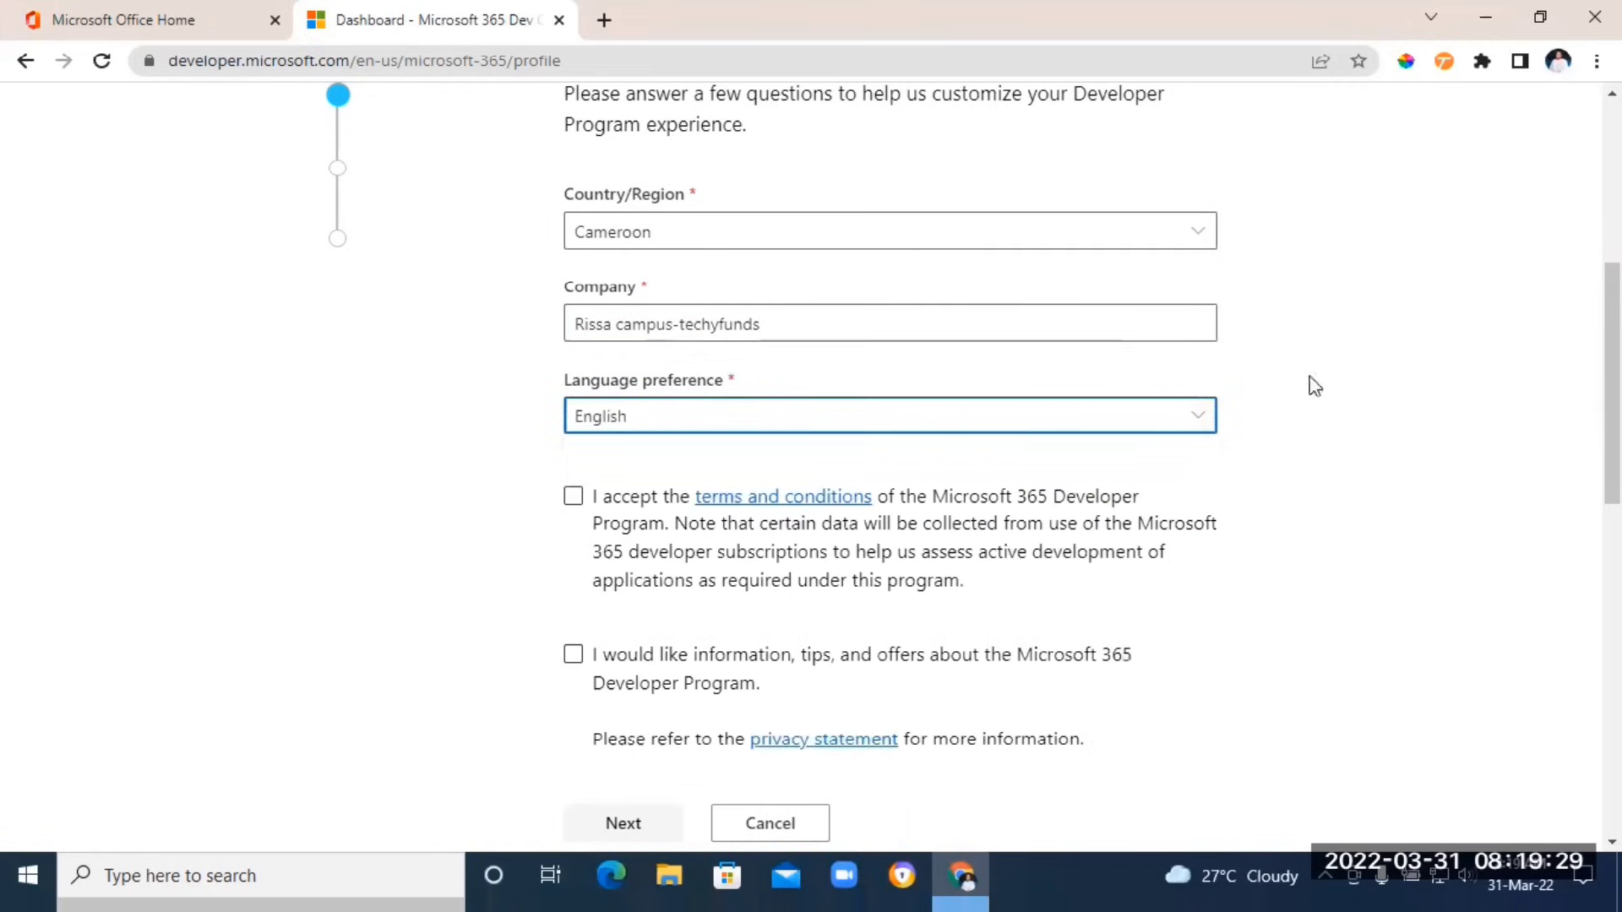
pyautogui.scroll(-2, 971, 439)
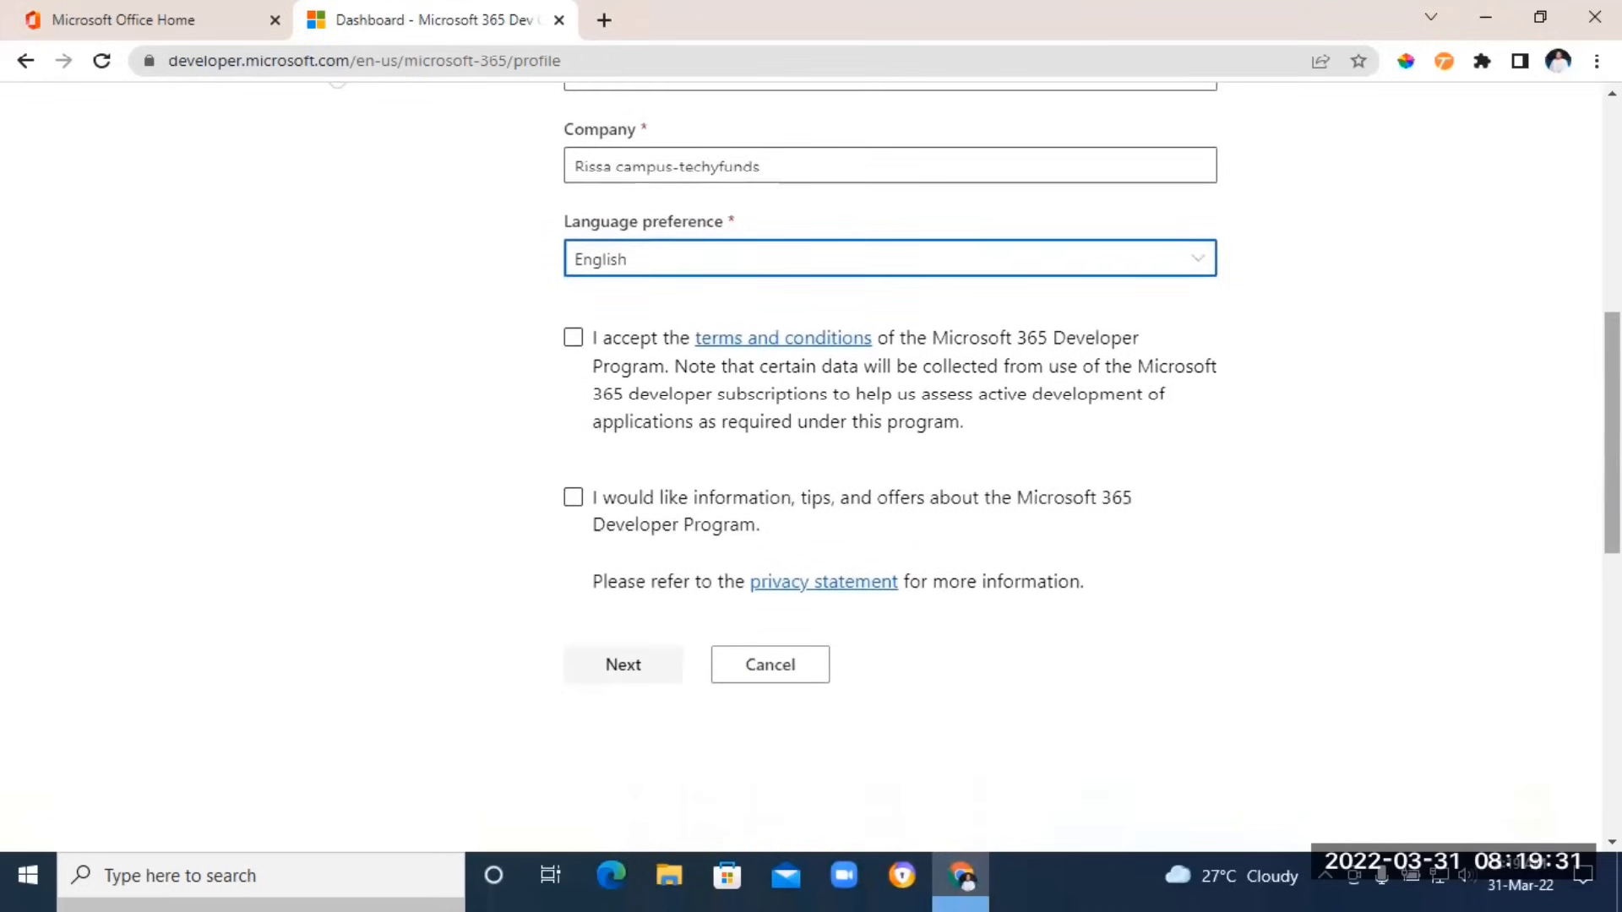
pyautogui.click(572, 342)
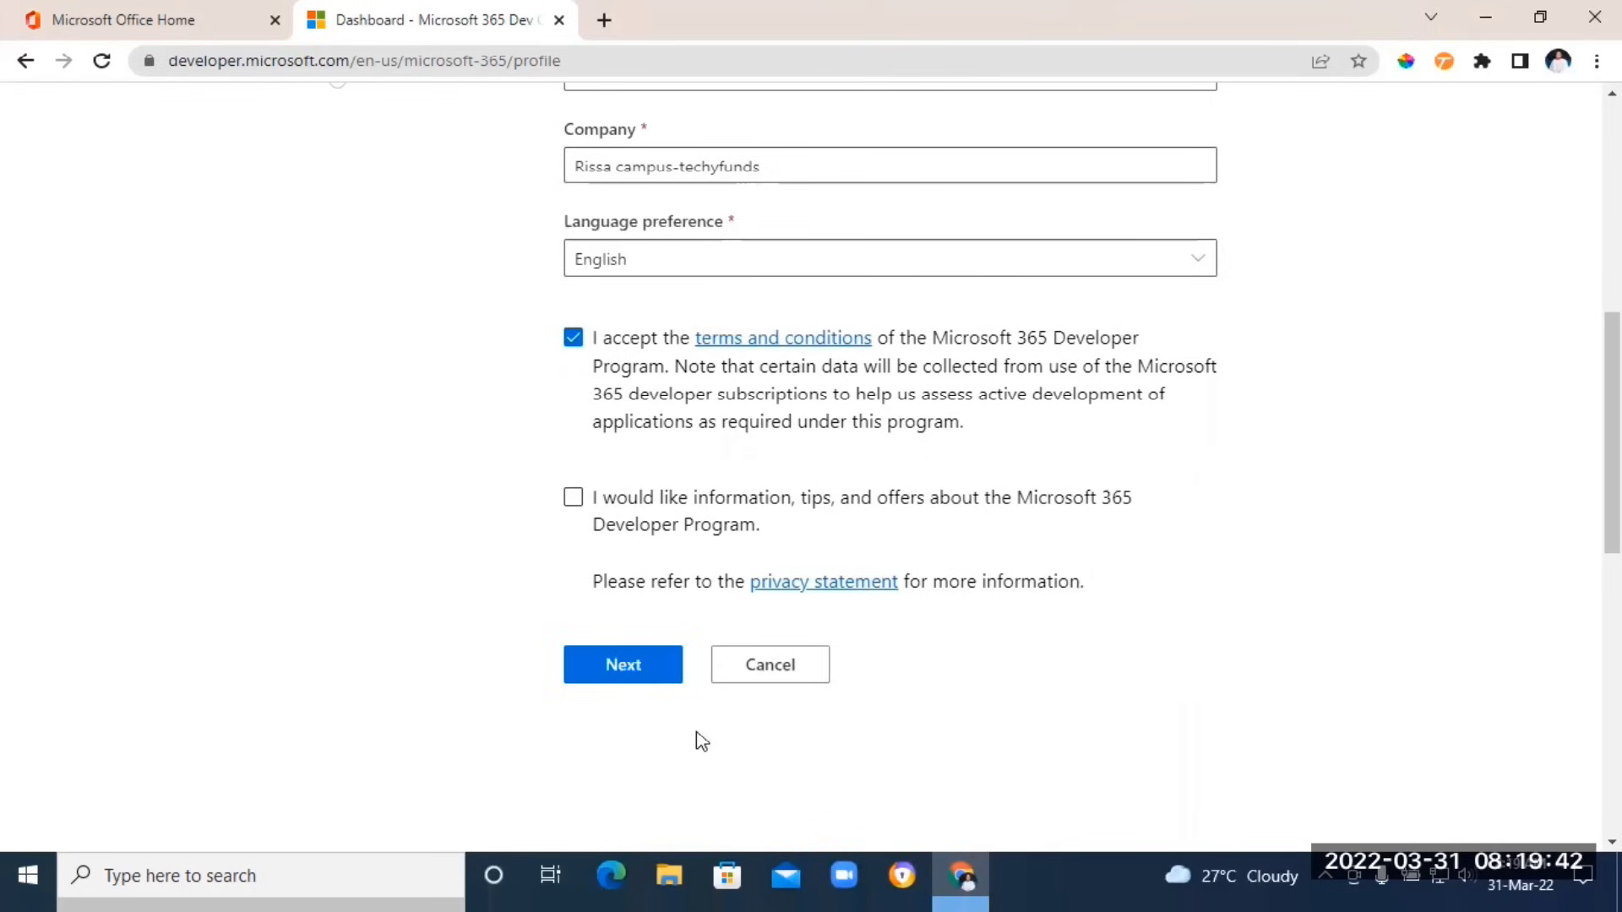
pyautogui.click(623, 665)
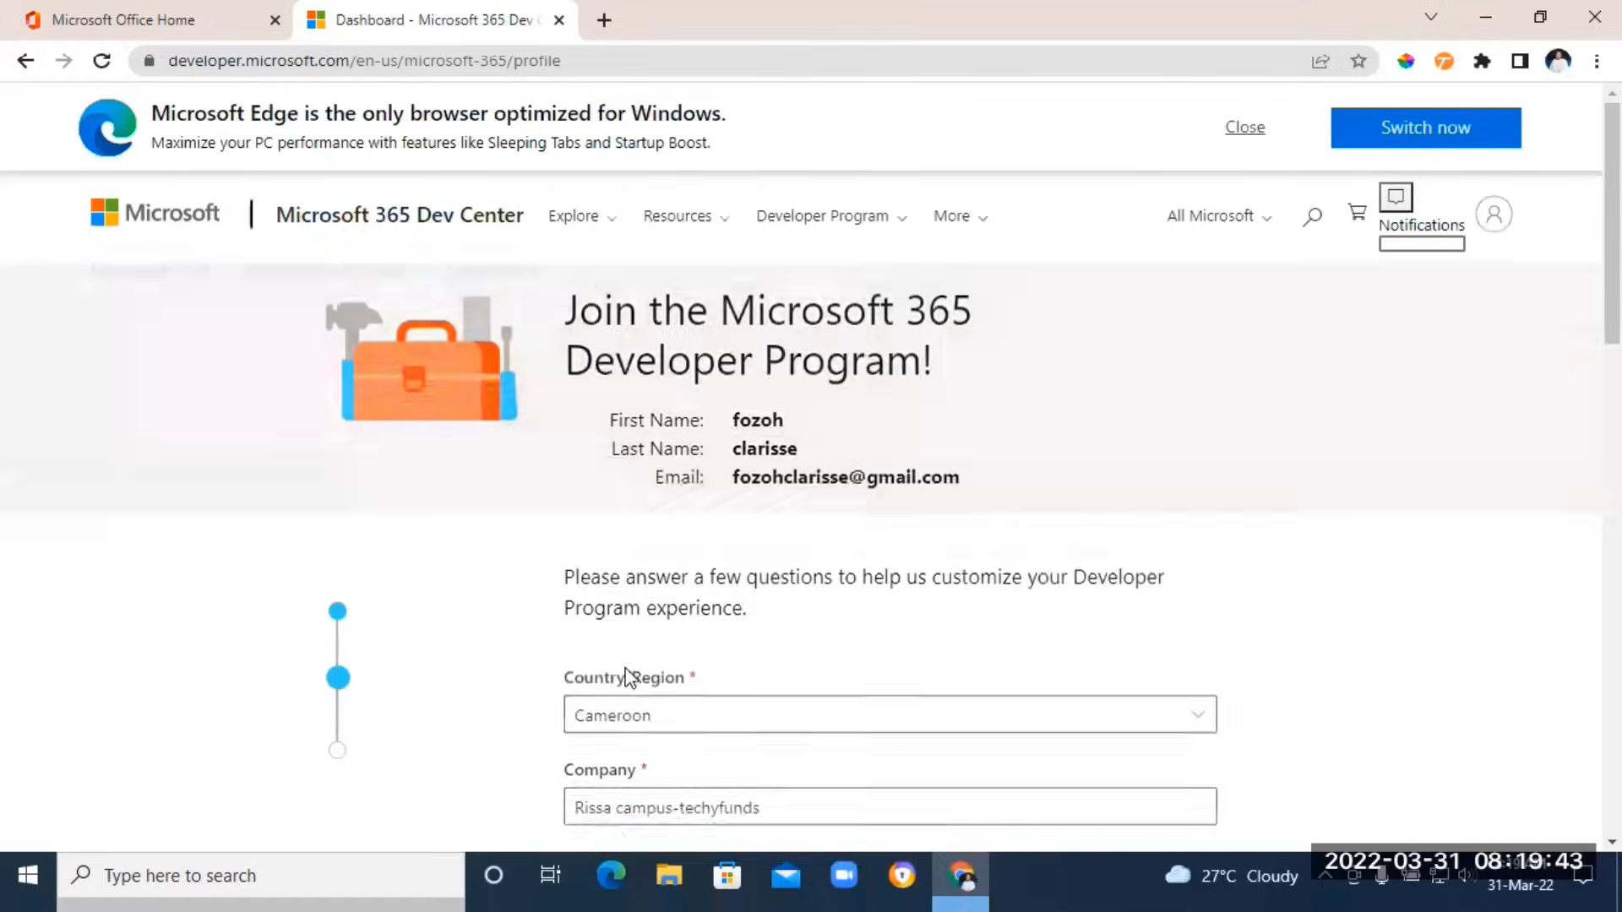
# Choose Personal projects as the primary developer focus and continue
pyautogui.scroll(-3, 1310, 322)
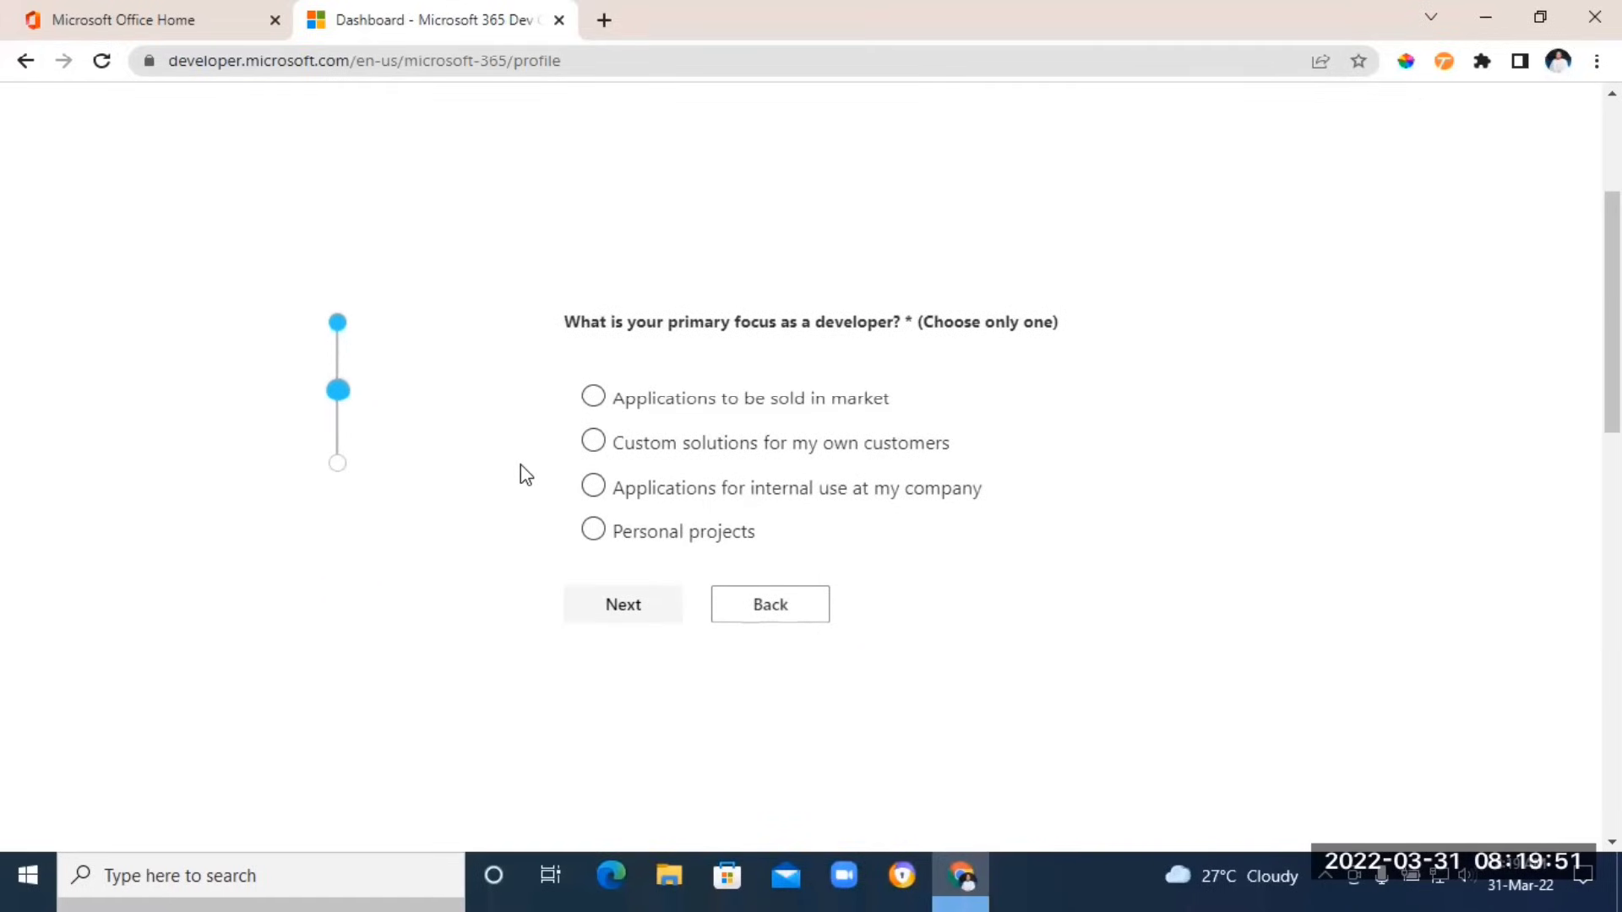
pyautogui.click(595, 531)
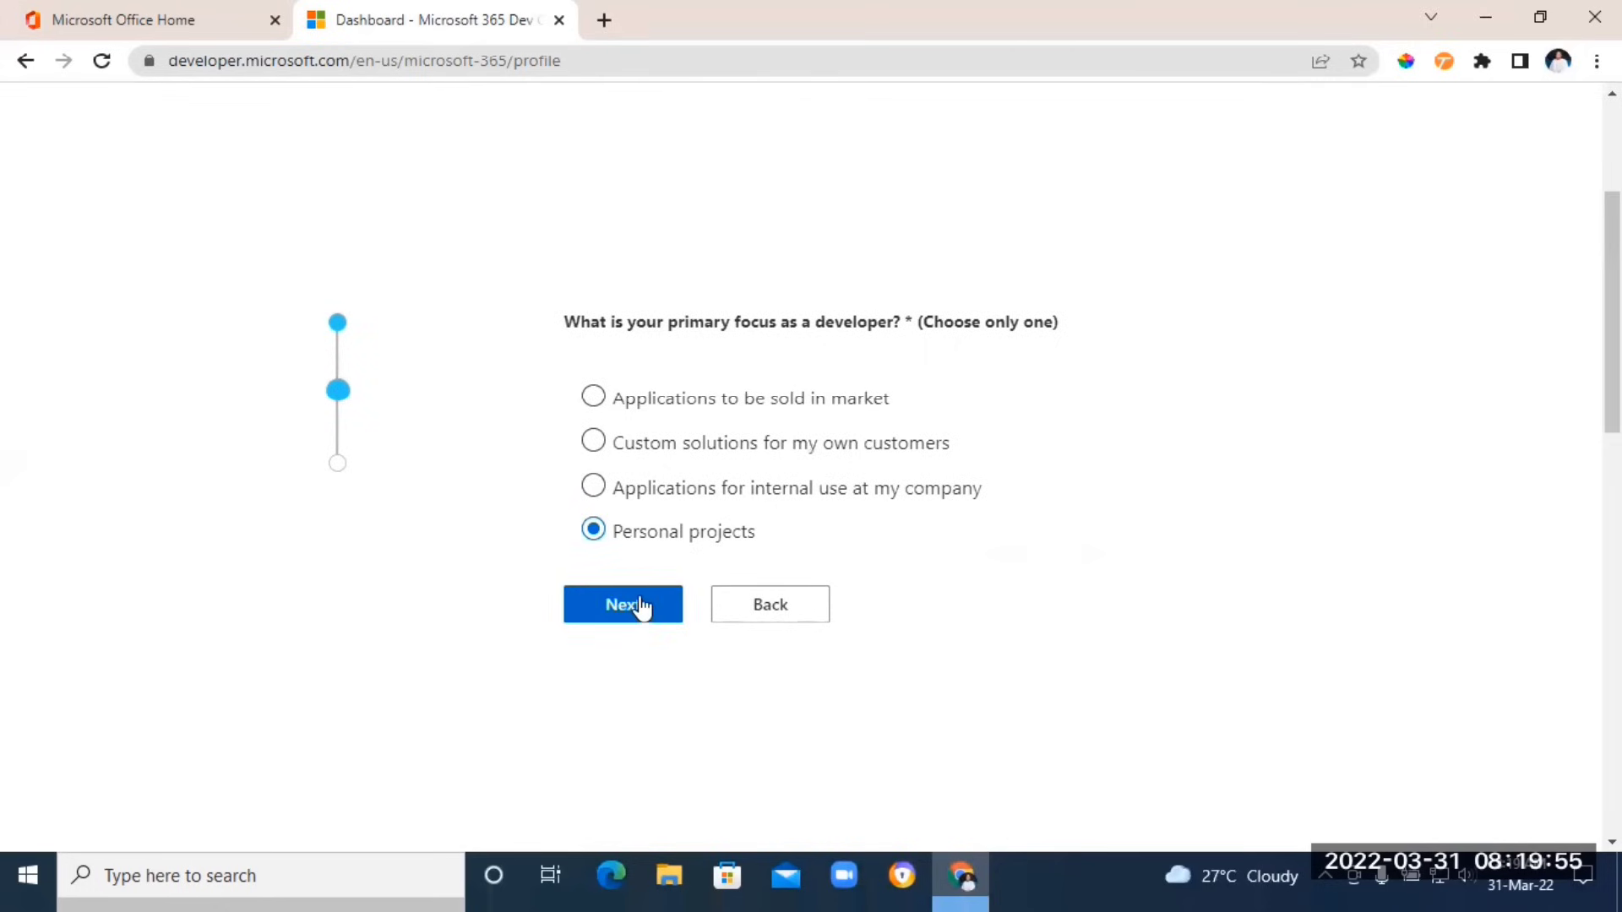
pyautogui.click(638, 612)
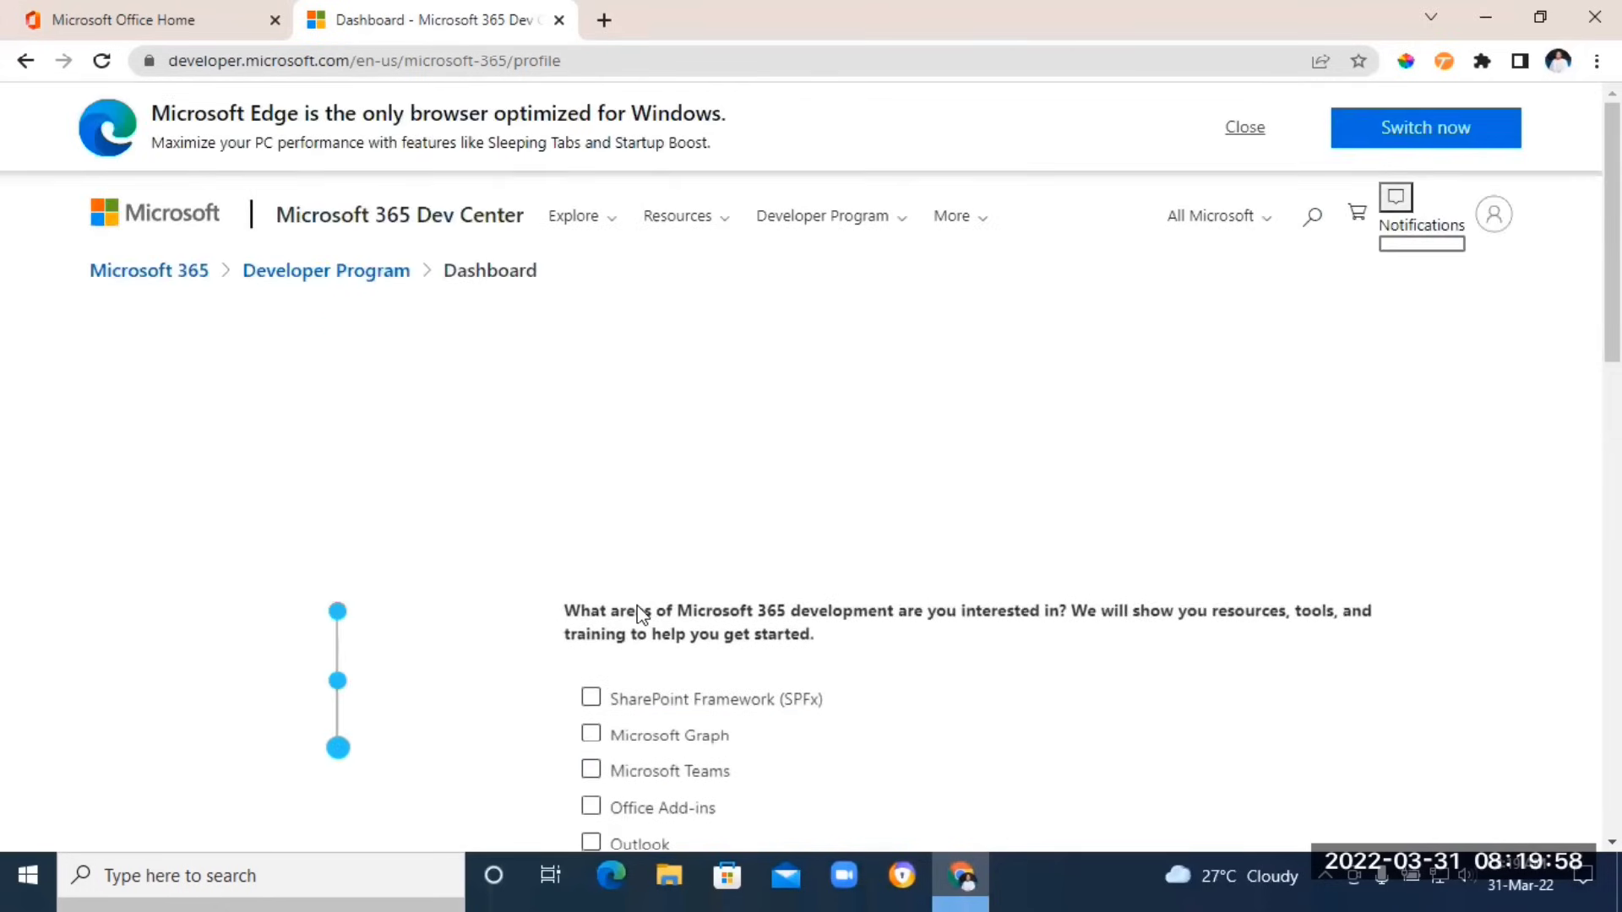
# Mark Microsoft Teams and Office Add-ins as interests and save the profile
pyautogui.scroll(-1, 642, 615)
pyautogui.scroll(-1, 642, 614)
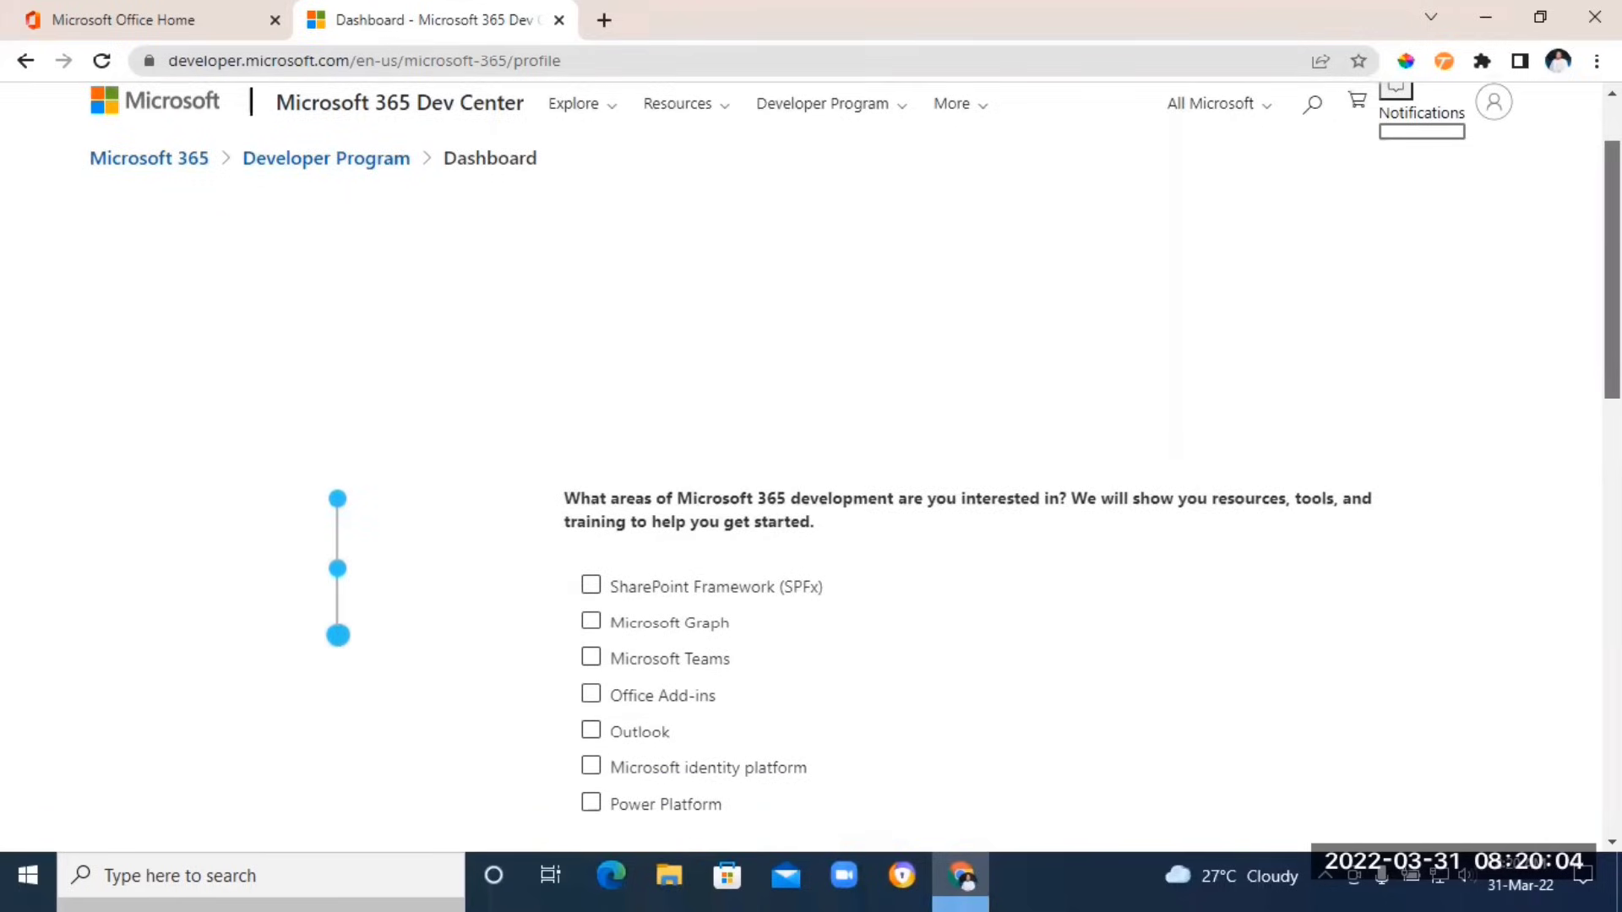
pyautogui.scroll(-1, 1086, 434)
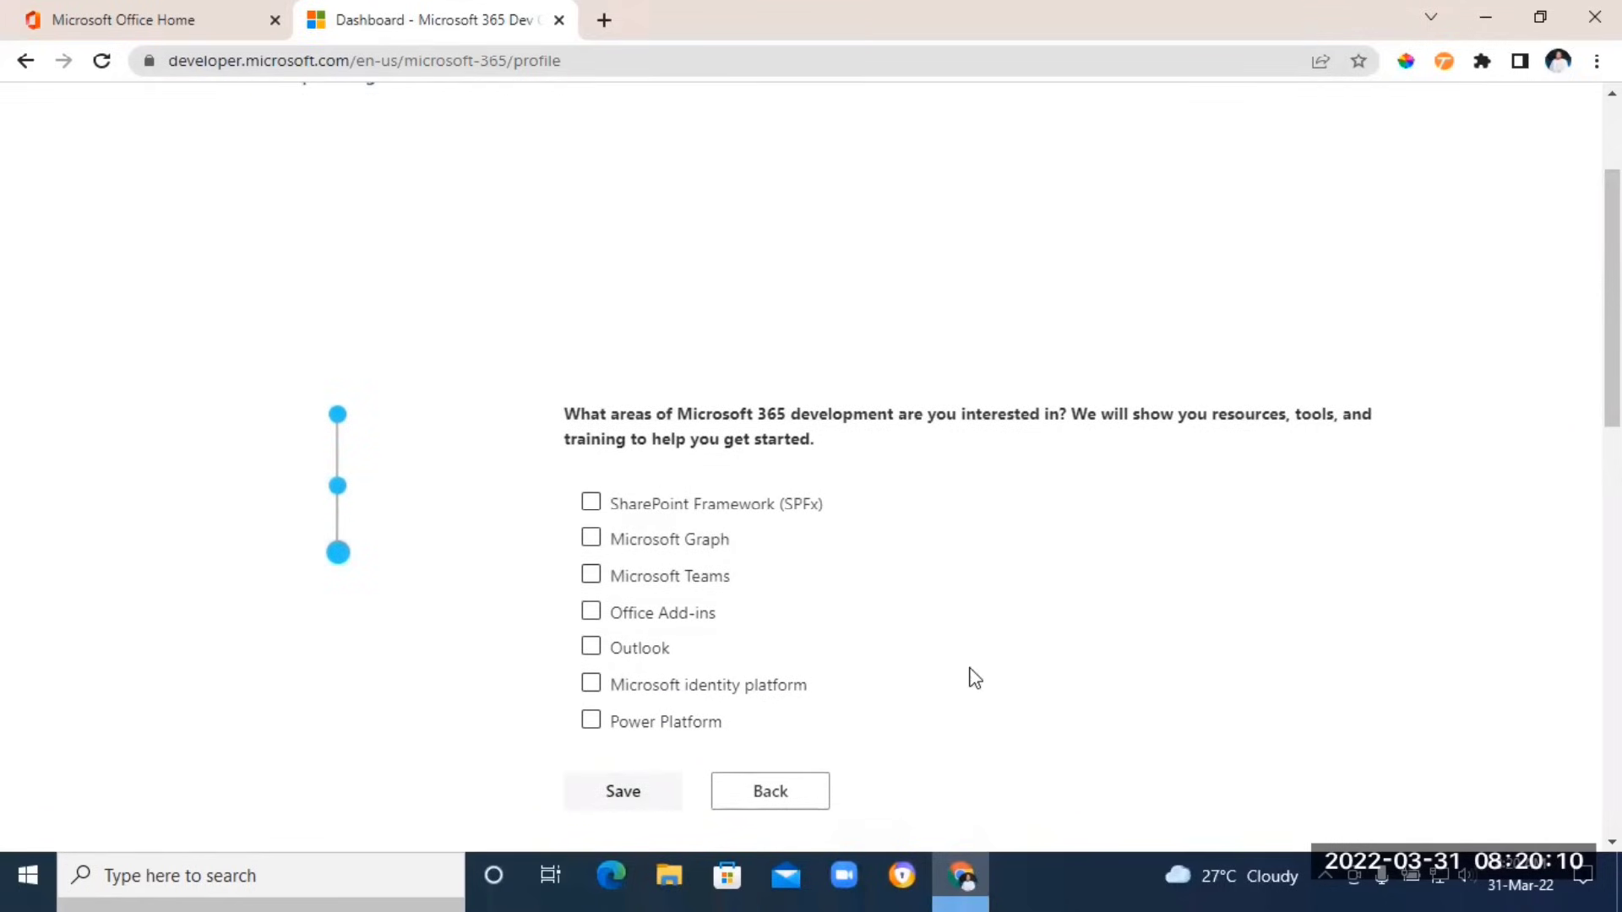
pyautogui.click(592, 578)
pyautogui.click(592, 576)
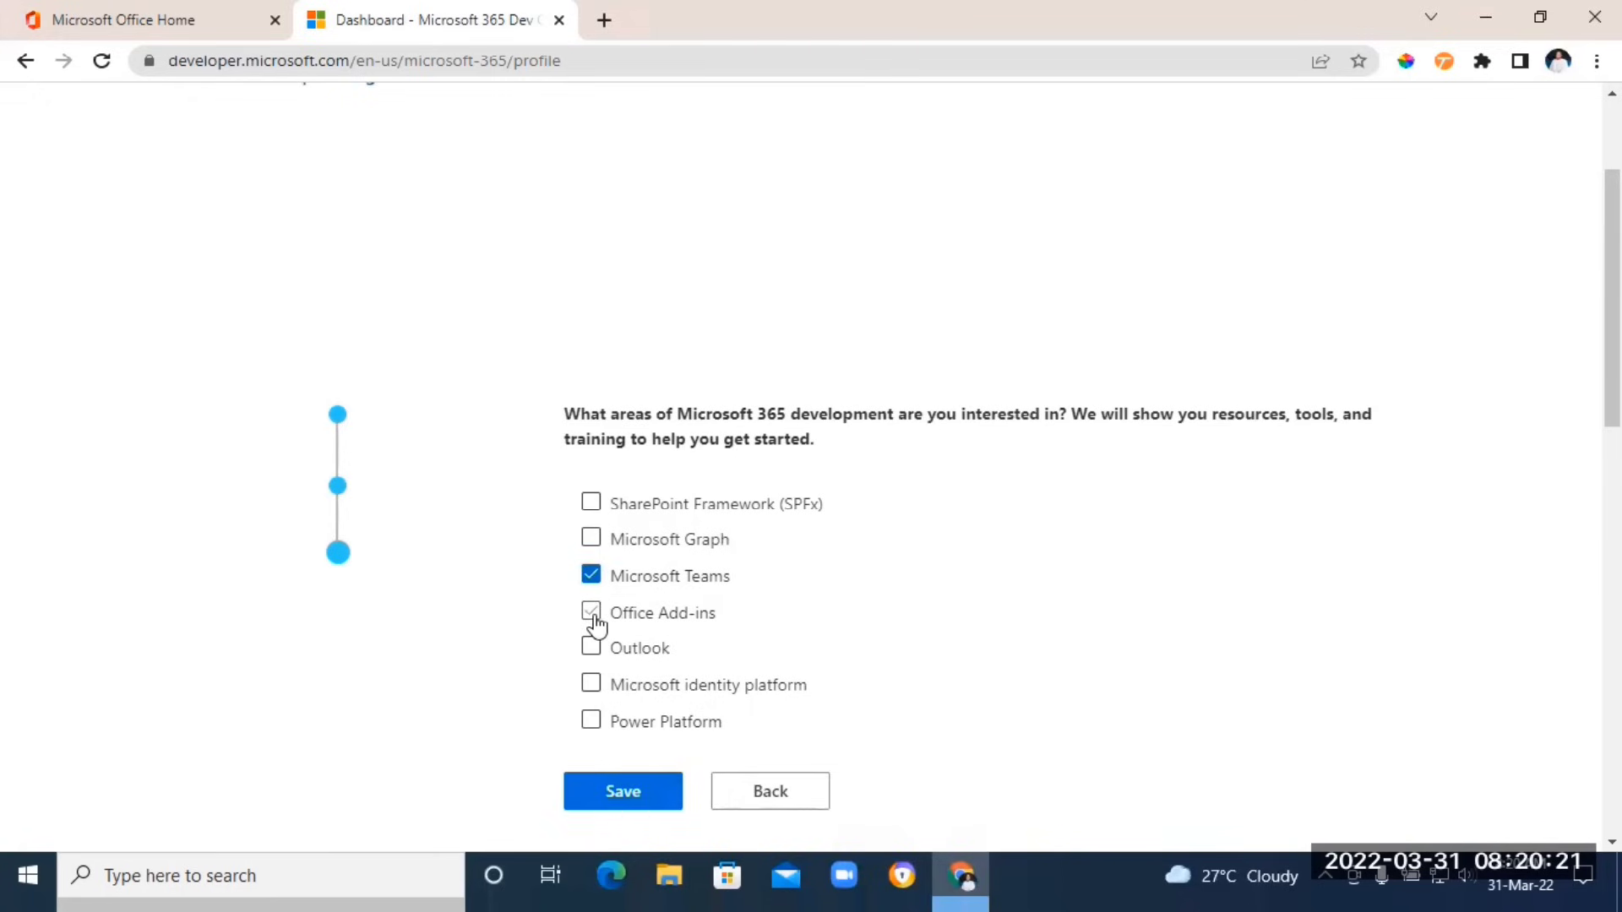
pyautogui.click(593, 617)
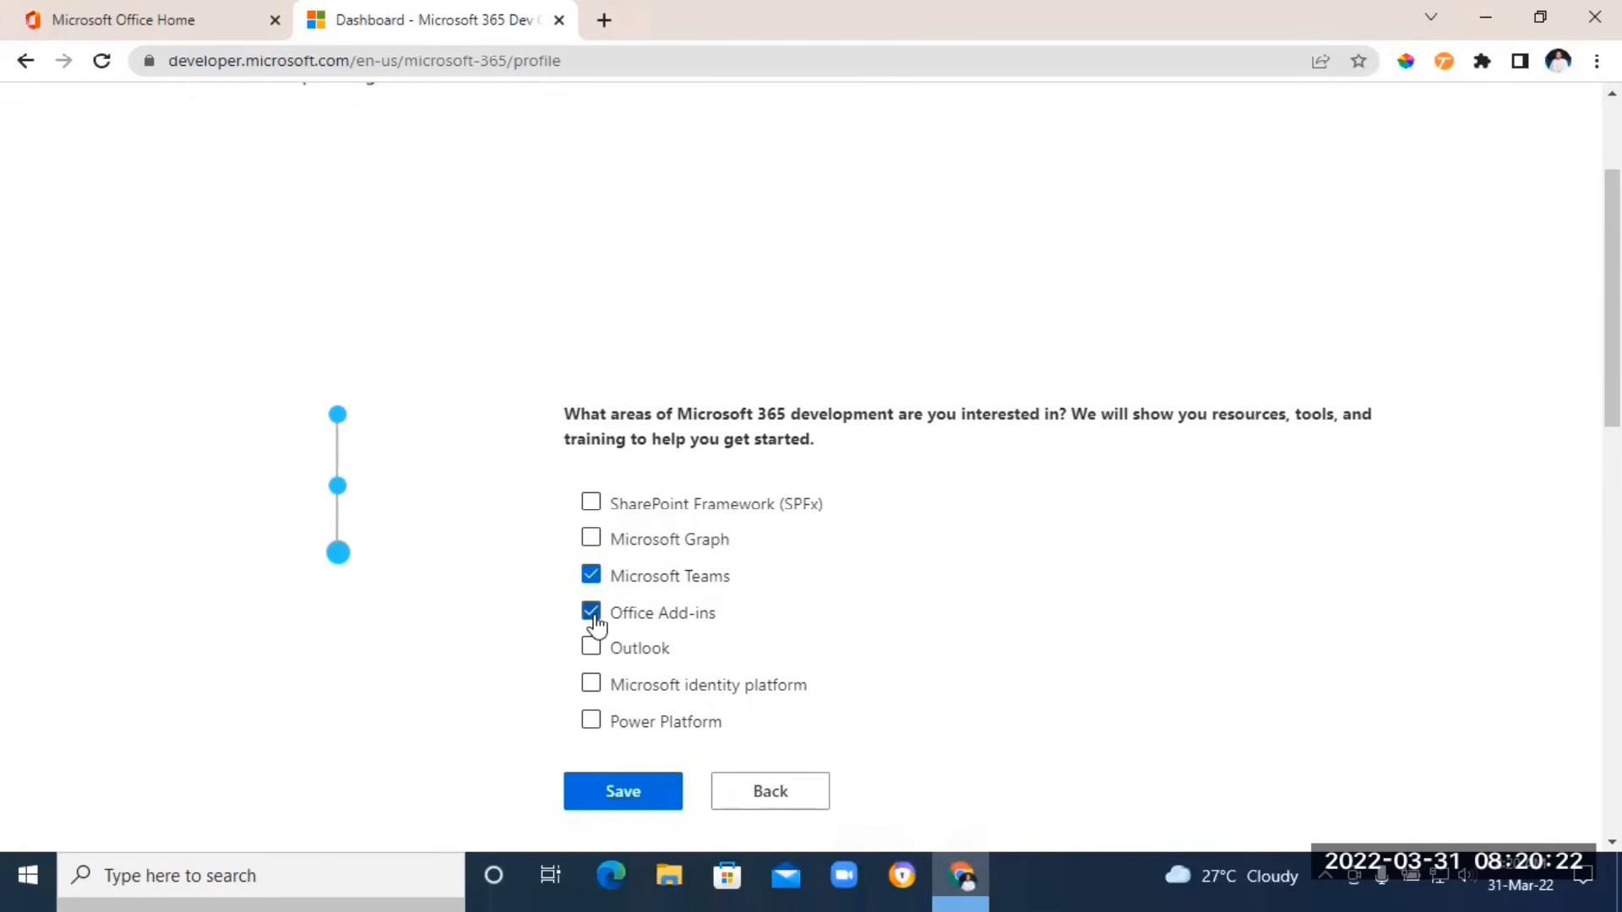
pyautogui.click(636, 799)
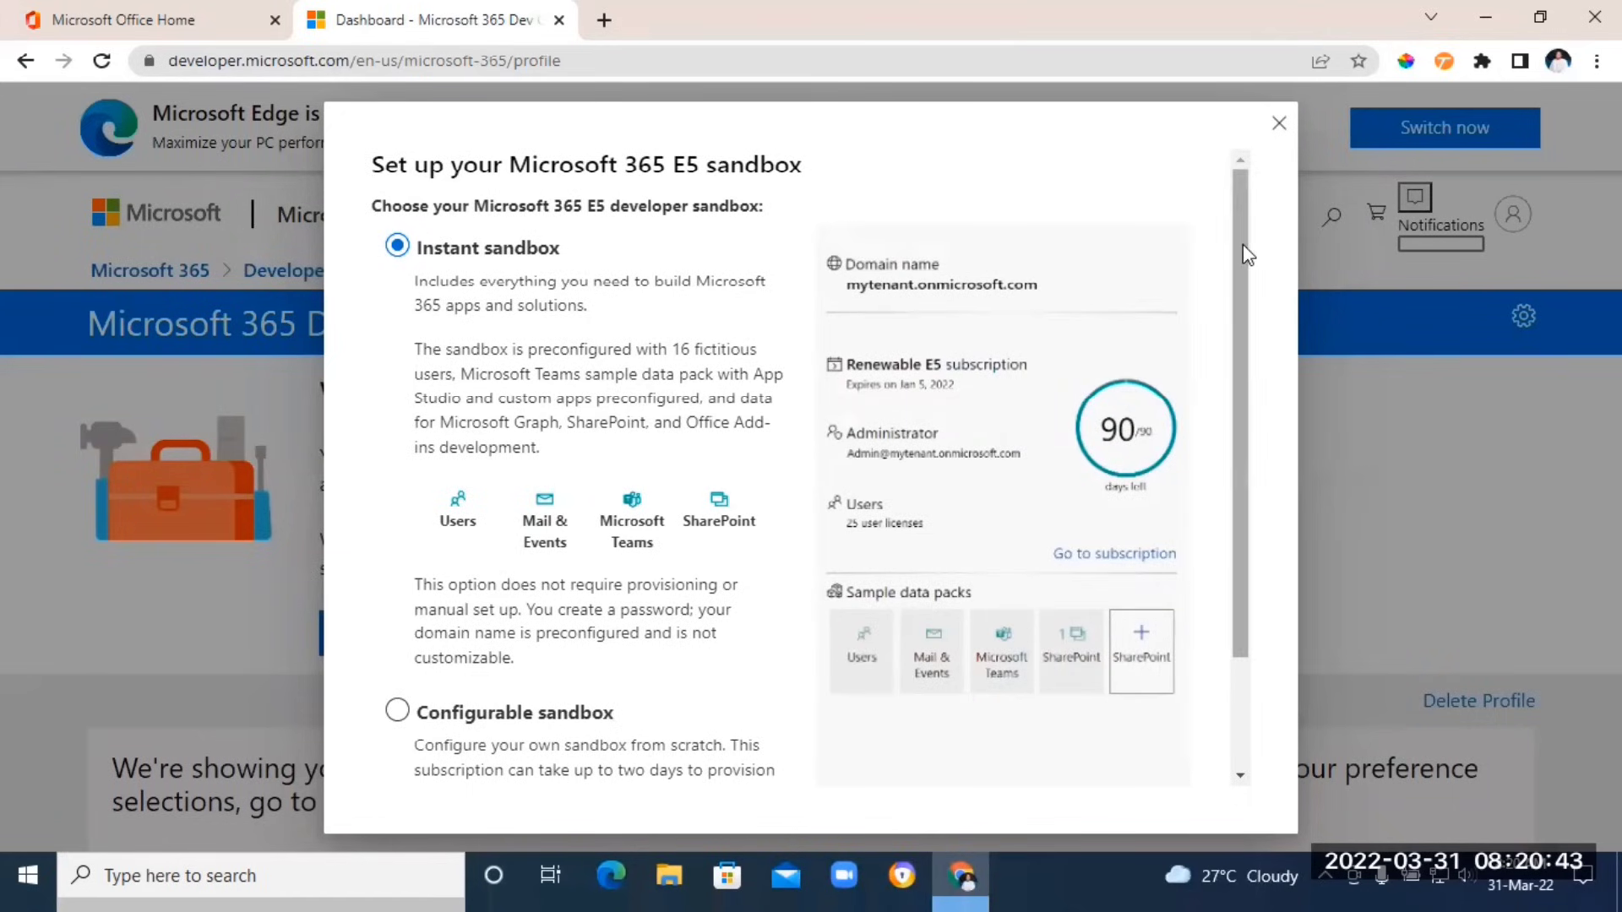
# Continue with the instant E5 sandbox, enter the admin username and password, and submit
pyautogui.scroll(-3, 1242, 507)
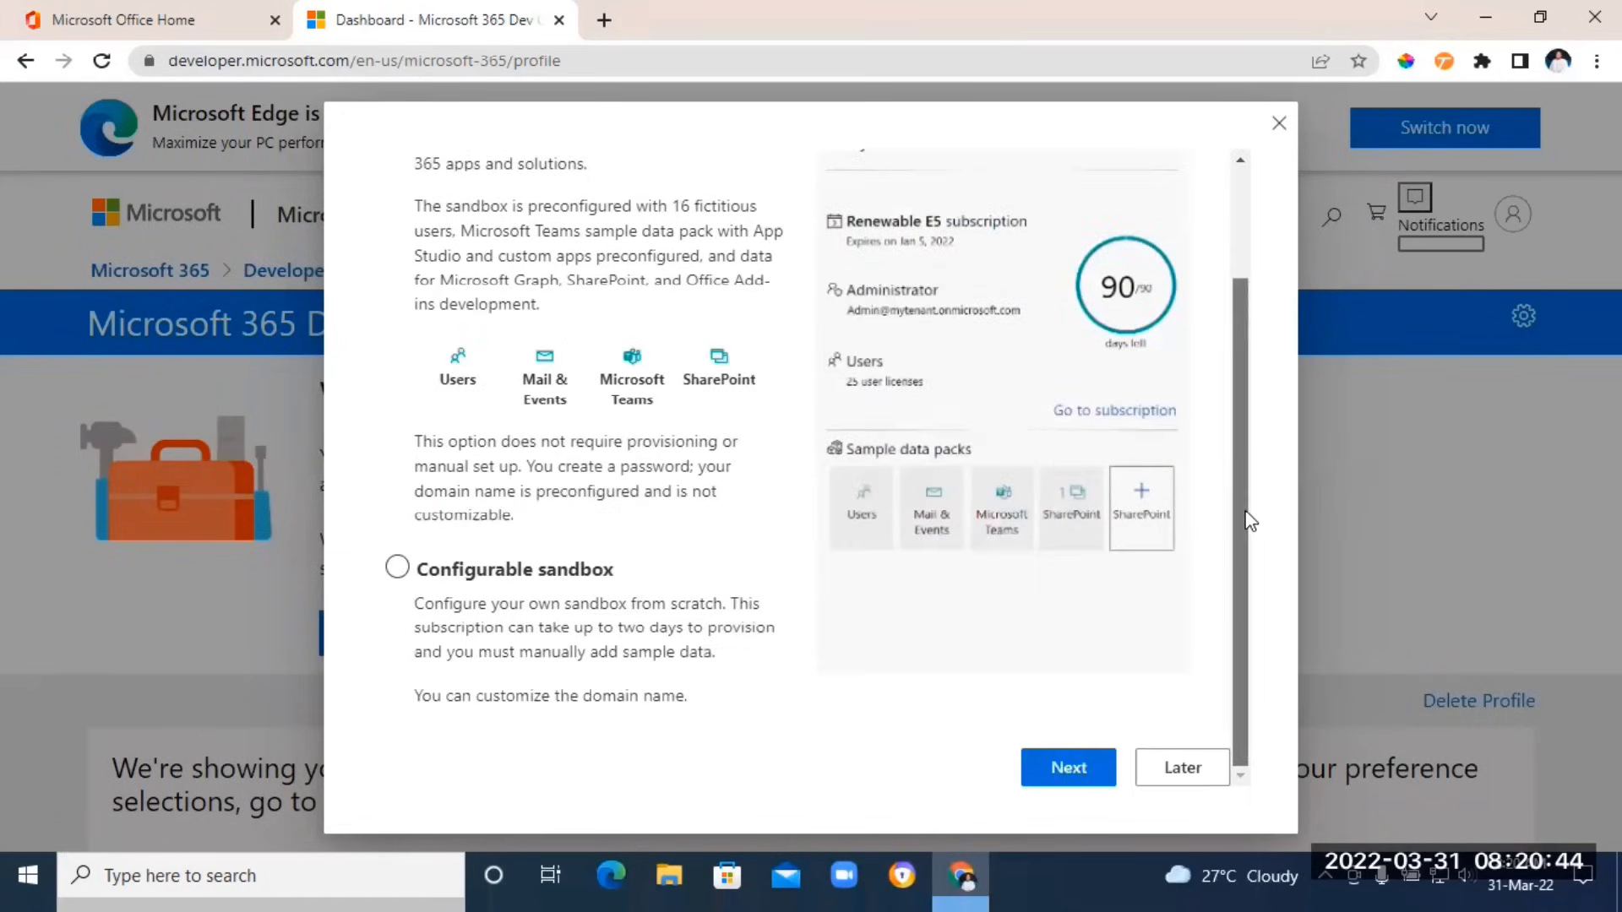
pyautogui.click(1068, 764)
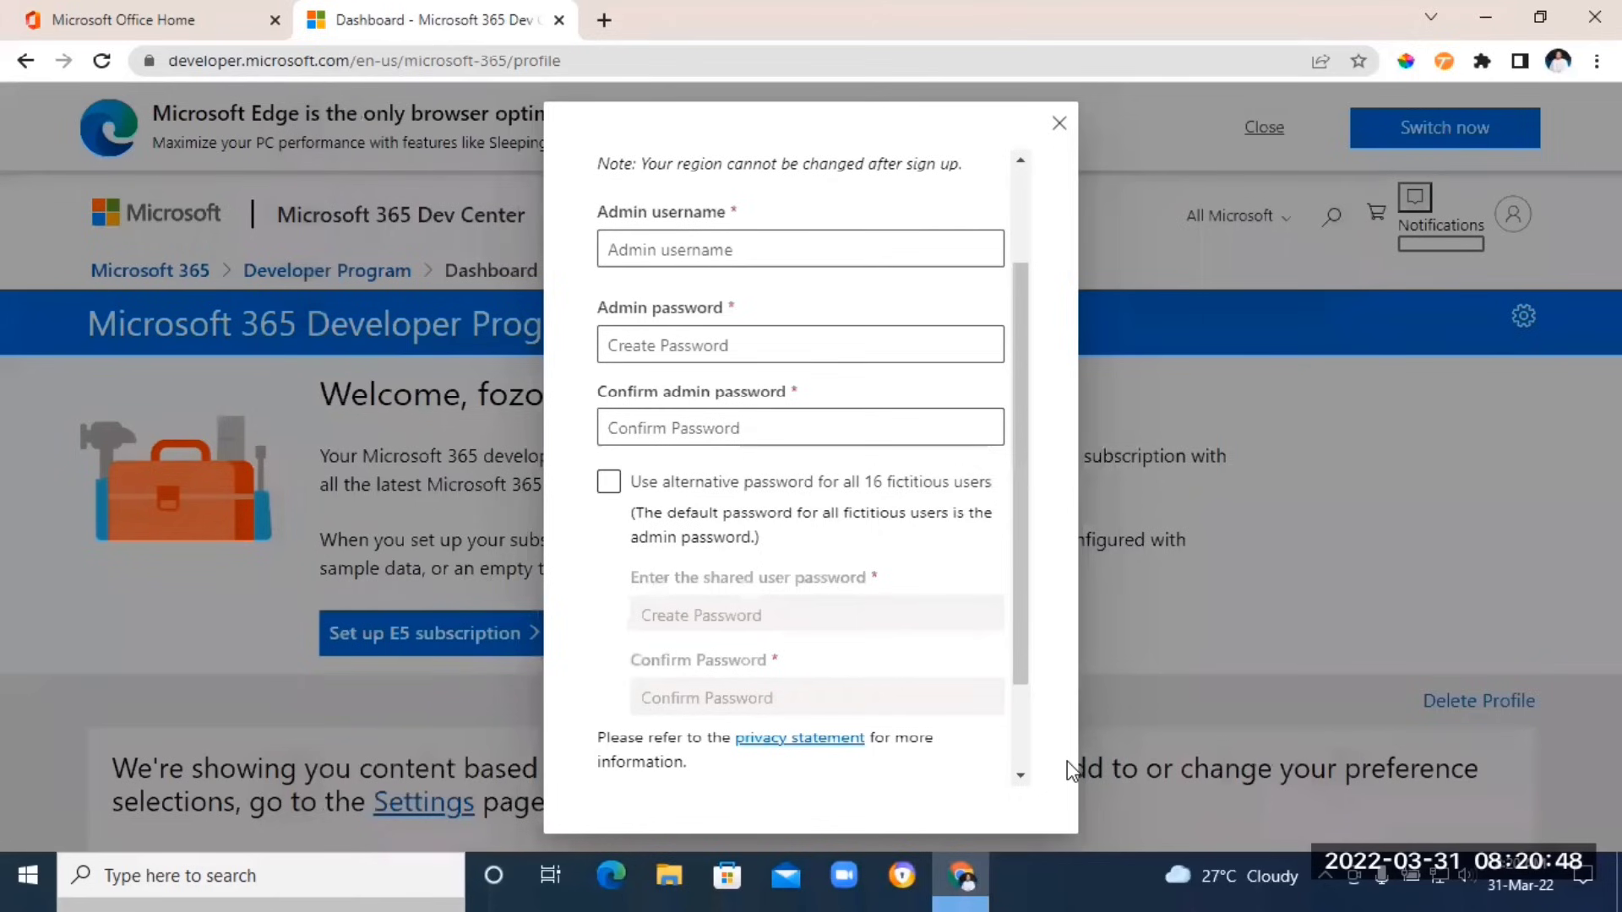
pyautogui.click(777, 242)
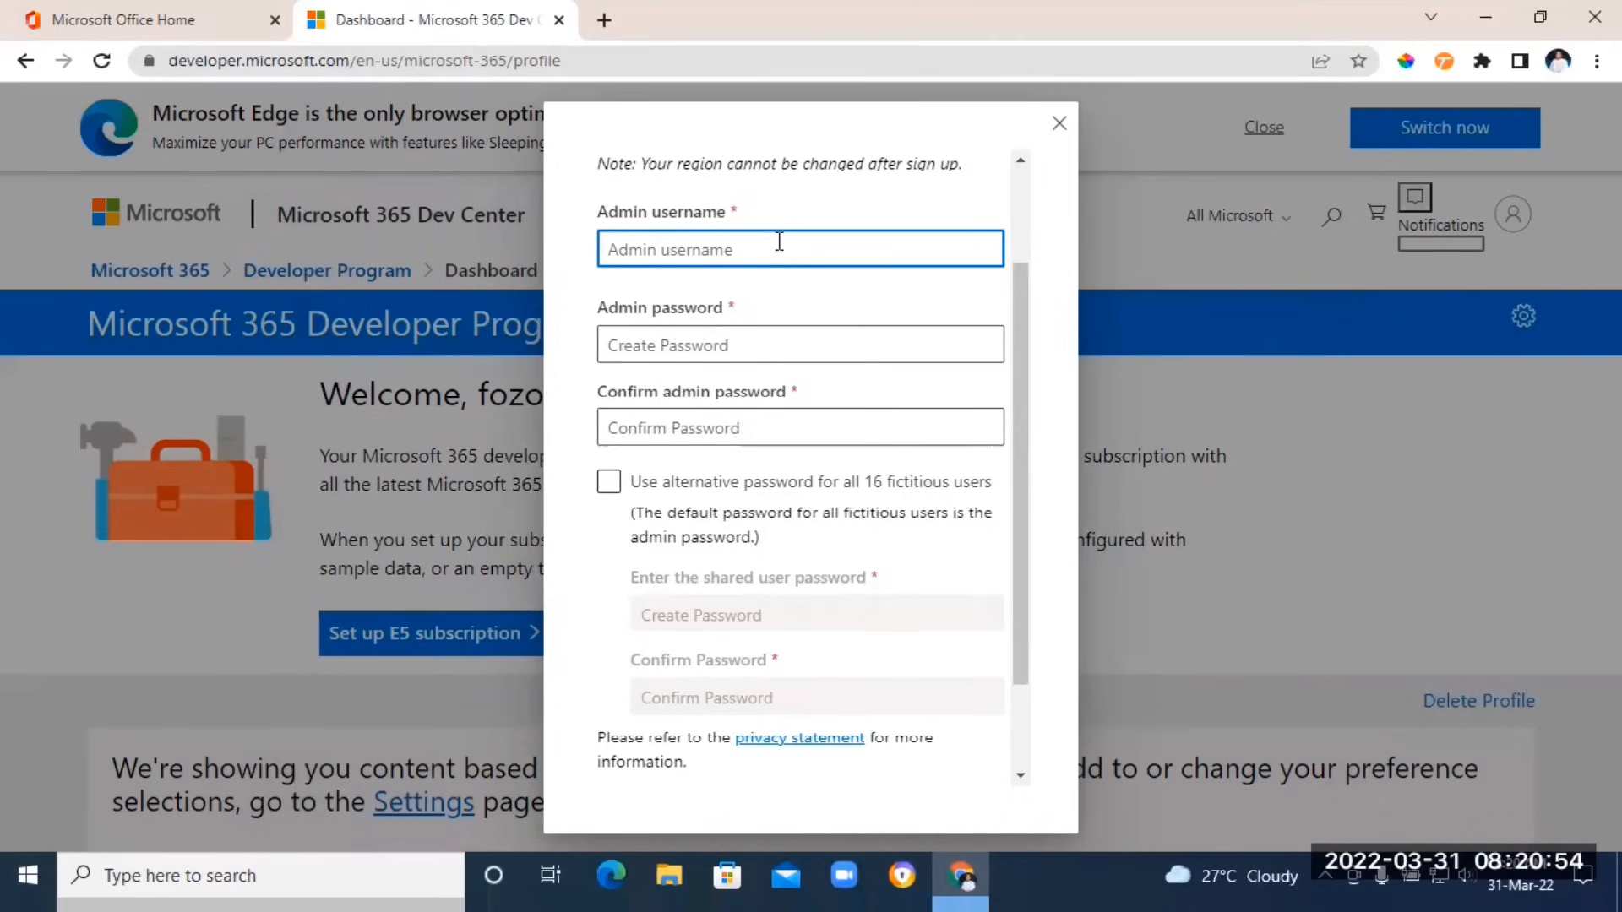
pyautogui.write('r')
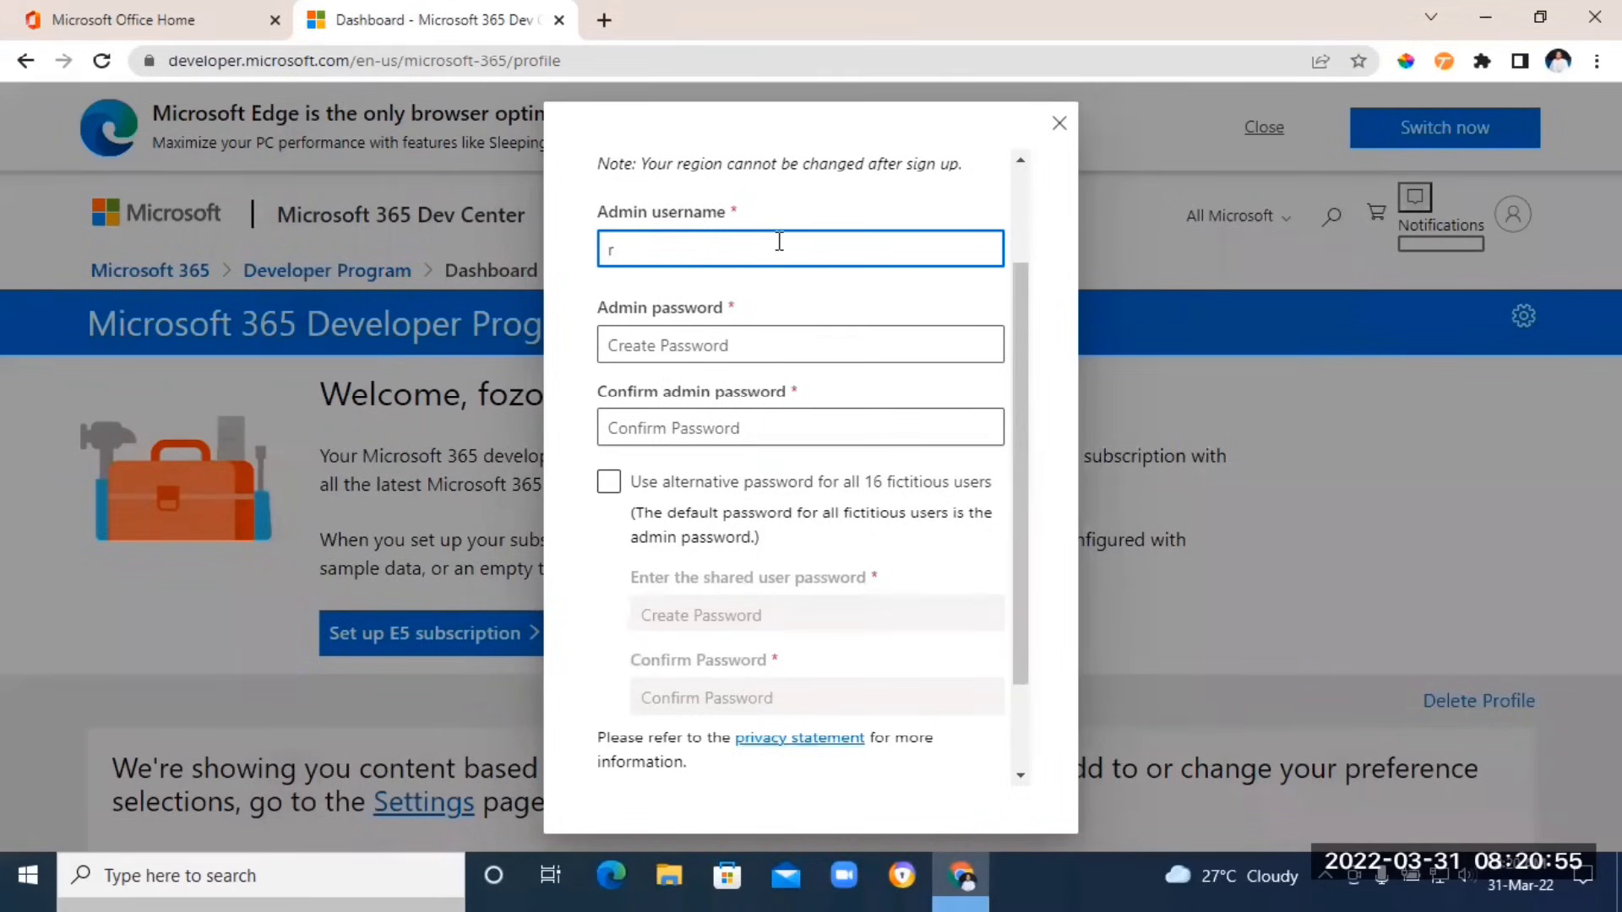
pyautogui.press('BackSpace')
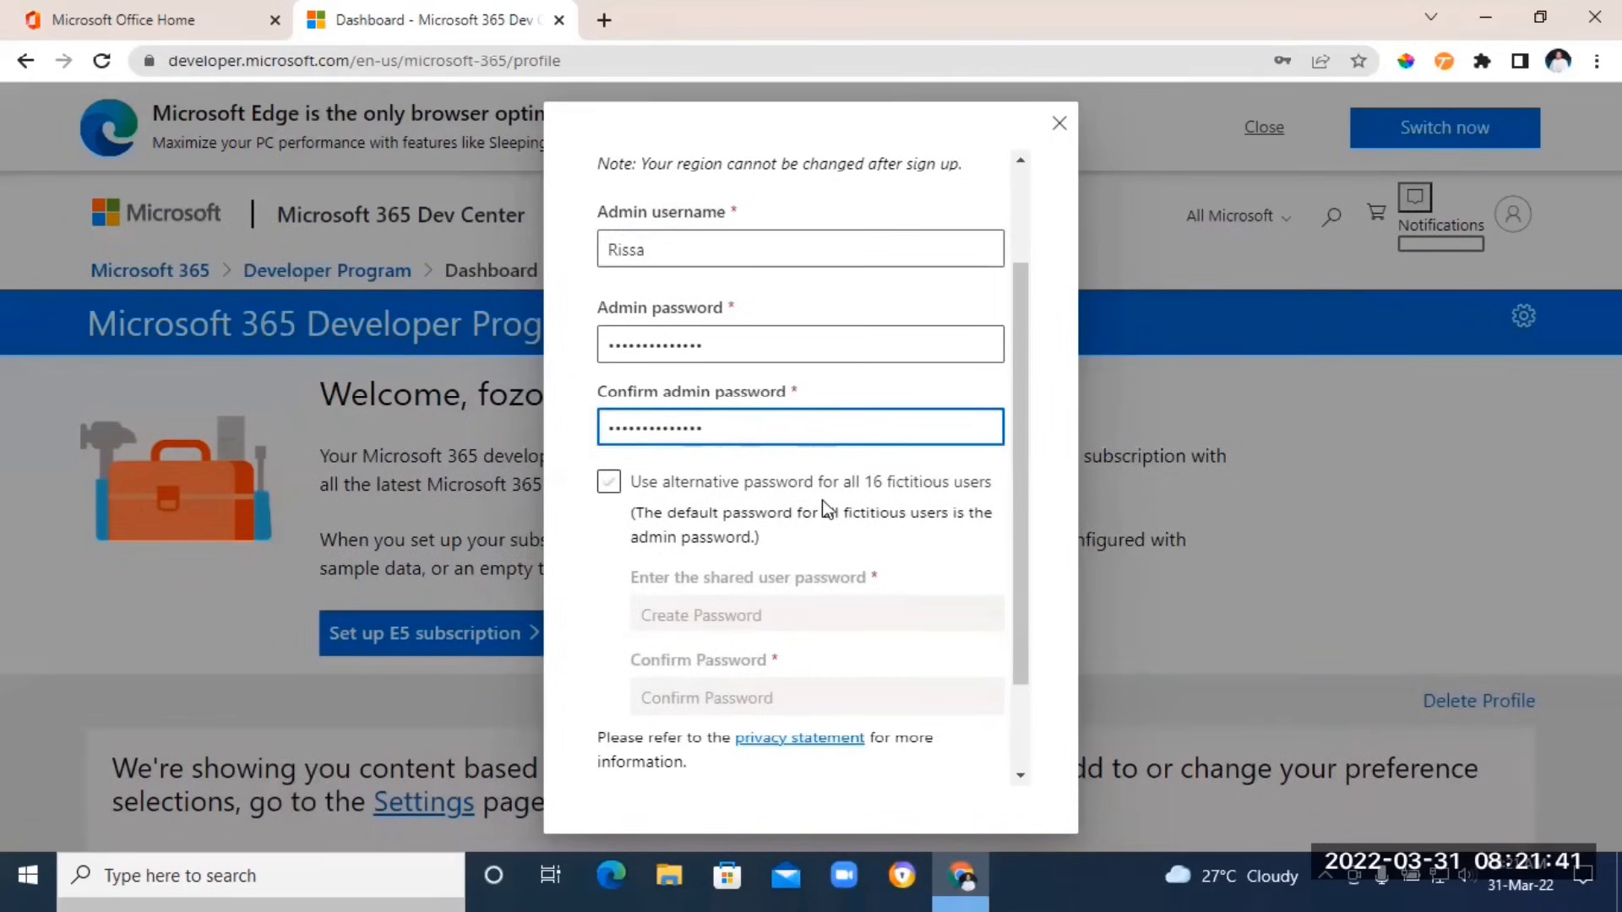
pyautogui.moveTo(1025, 319); pyautogui.dragTo(1031, 460)
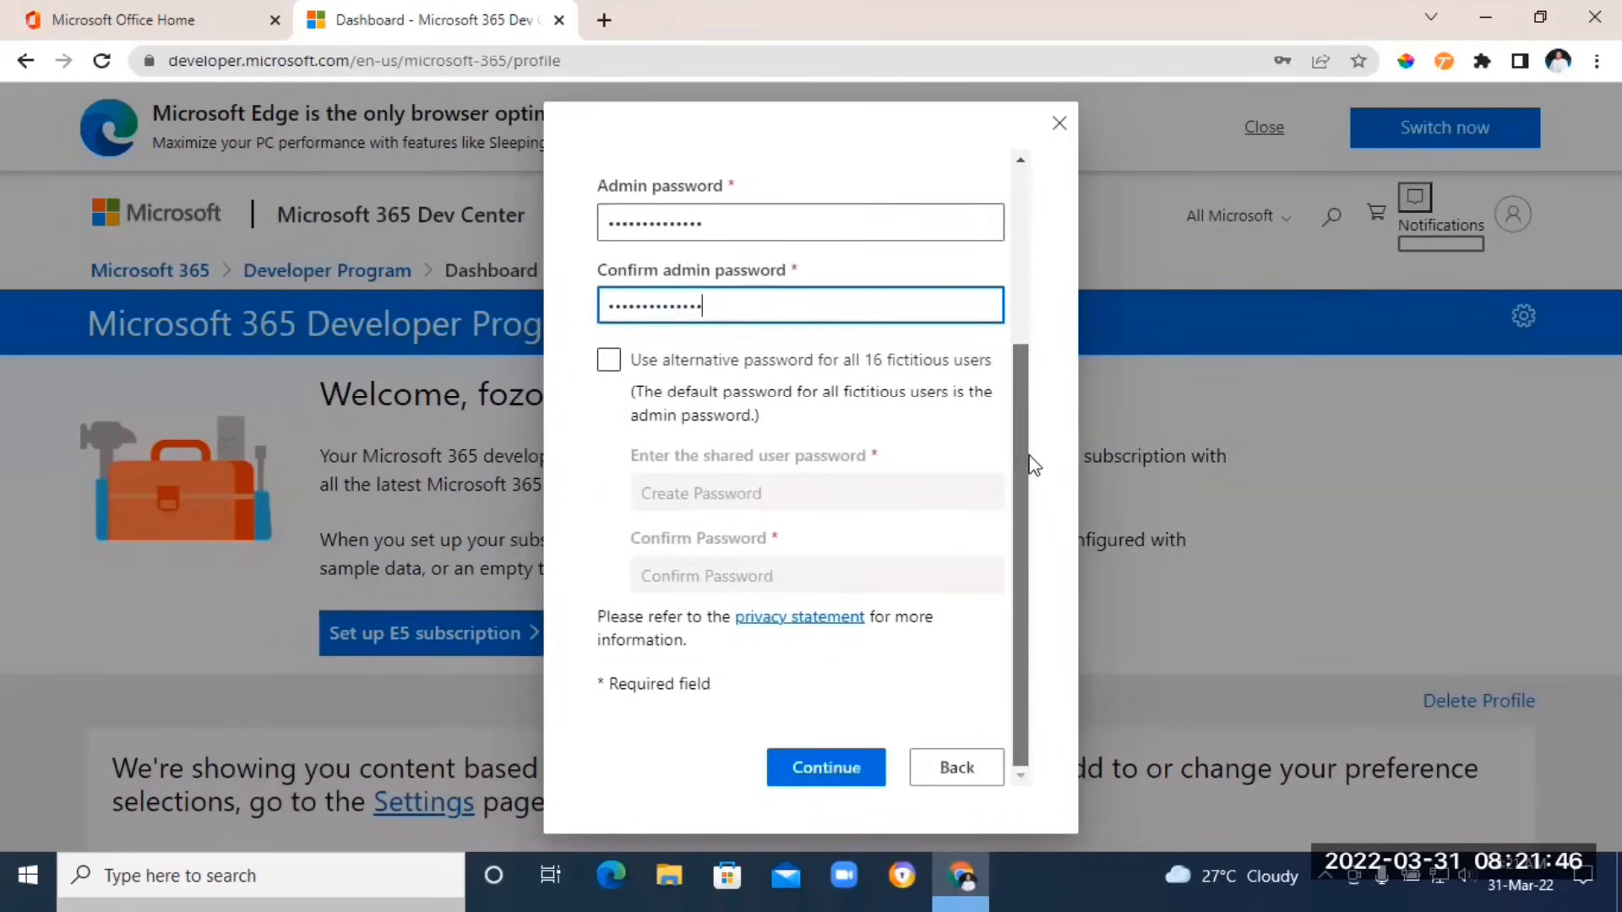
pyautogui.click(832, 769)
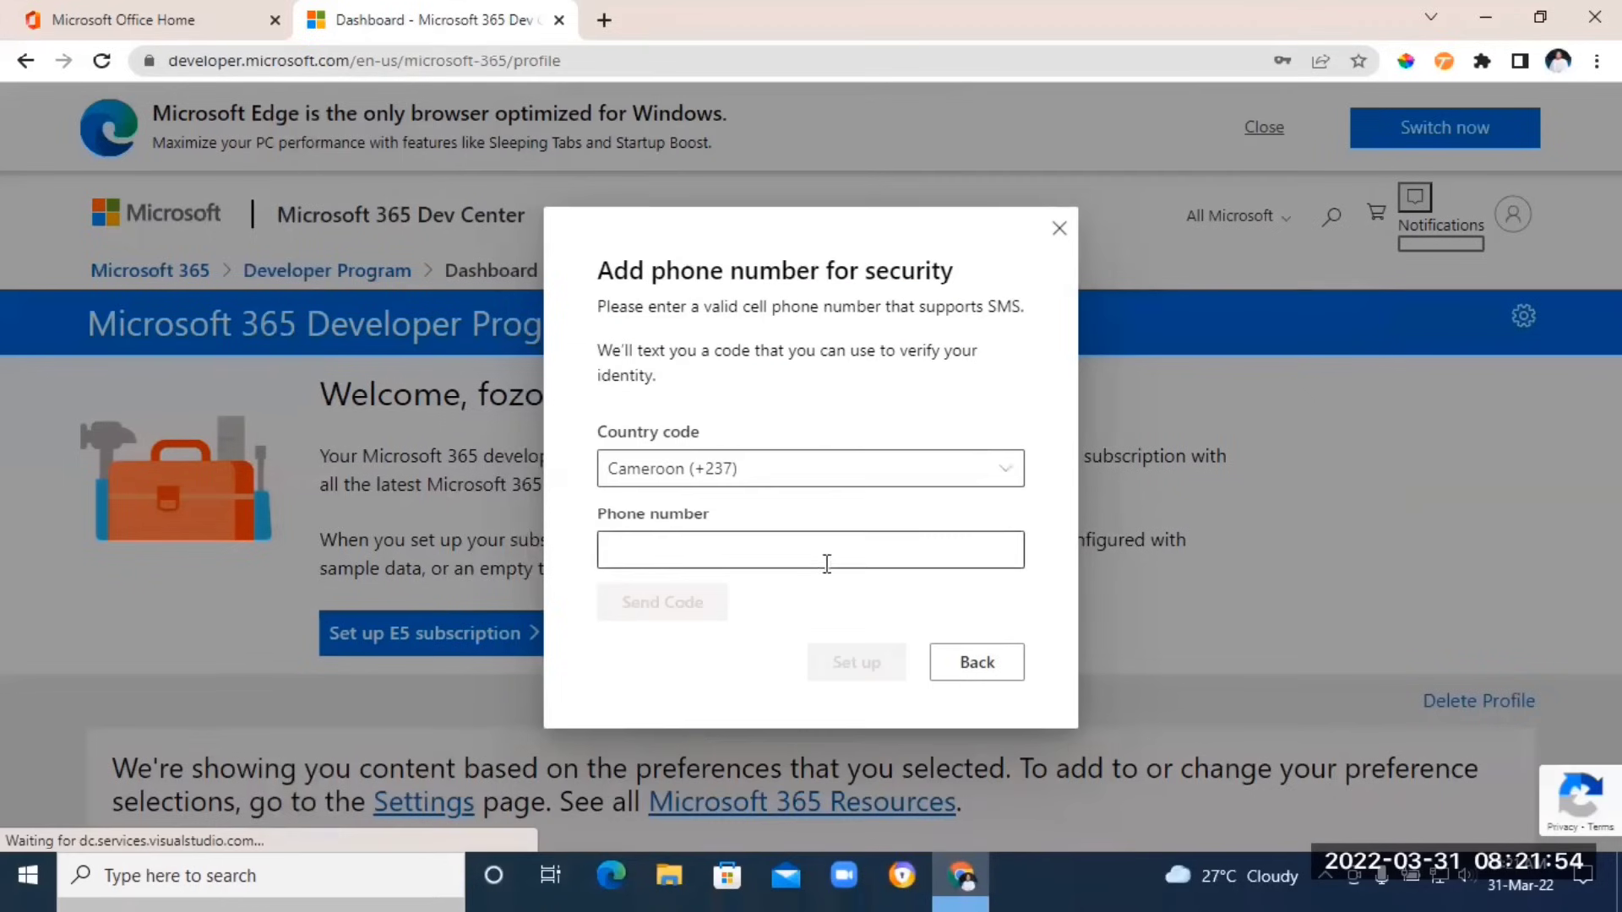
# Enter the security phone number, confirm the texted verification code, and finish setup
pyautogui.click(698, 543)
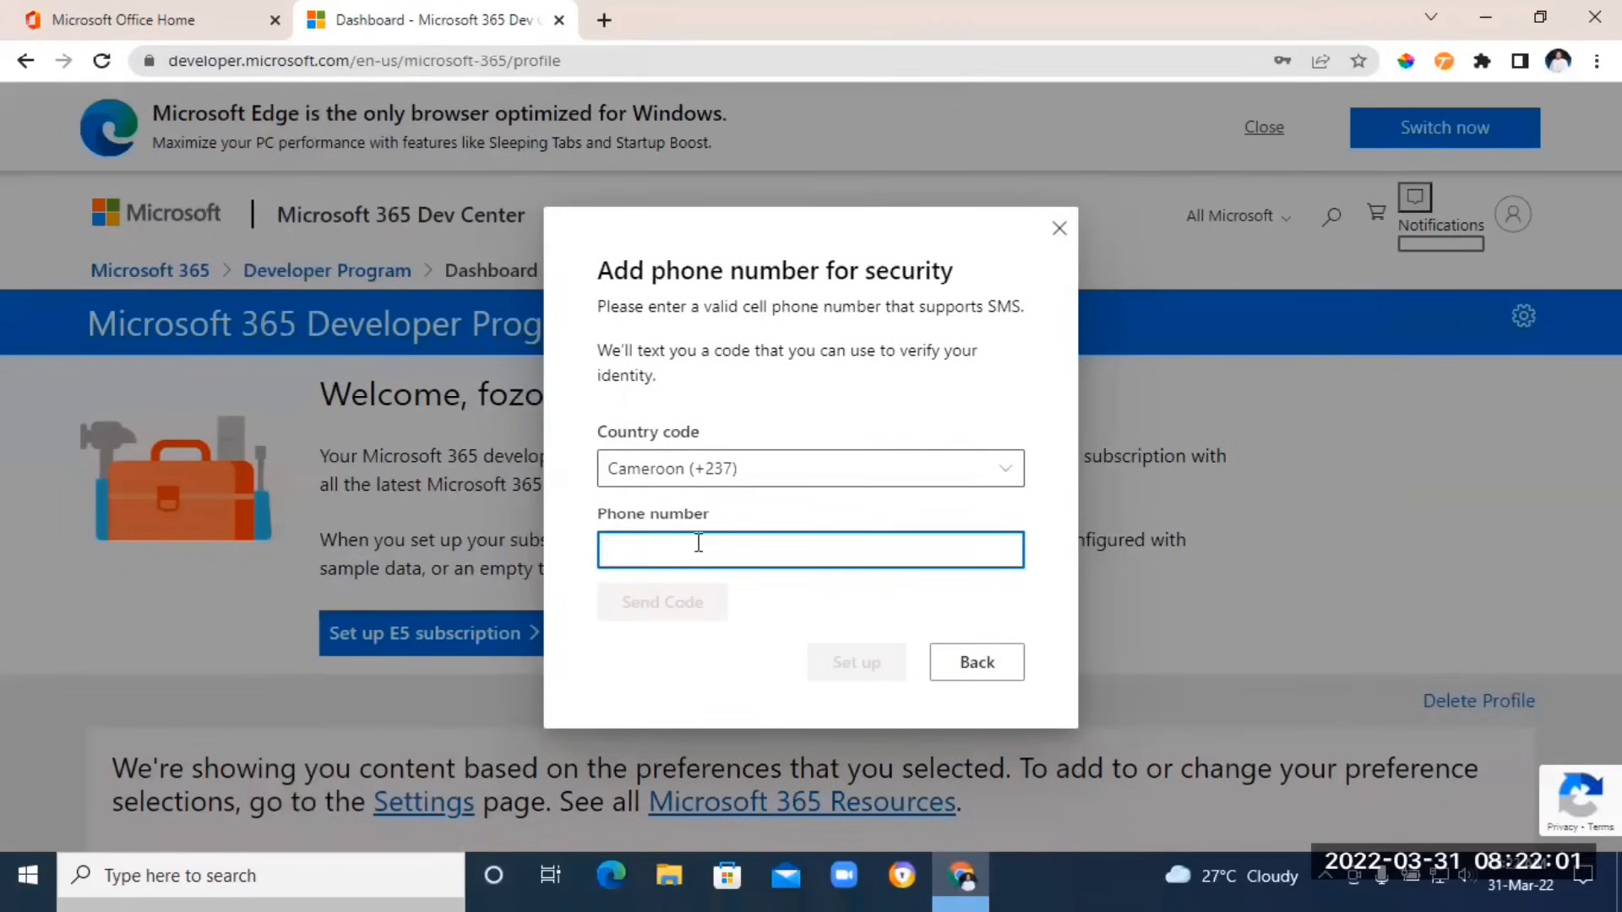
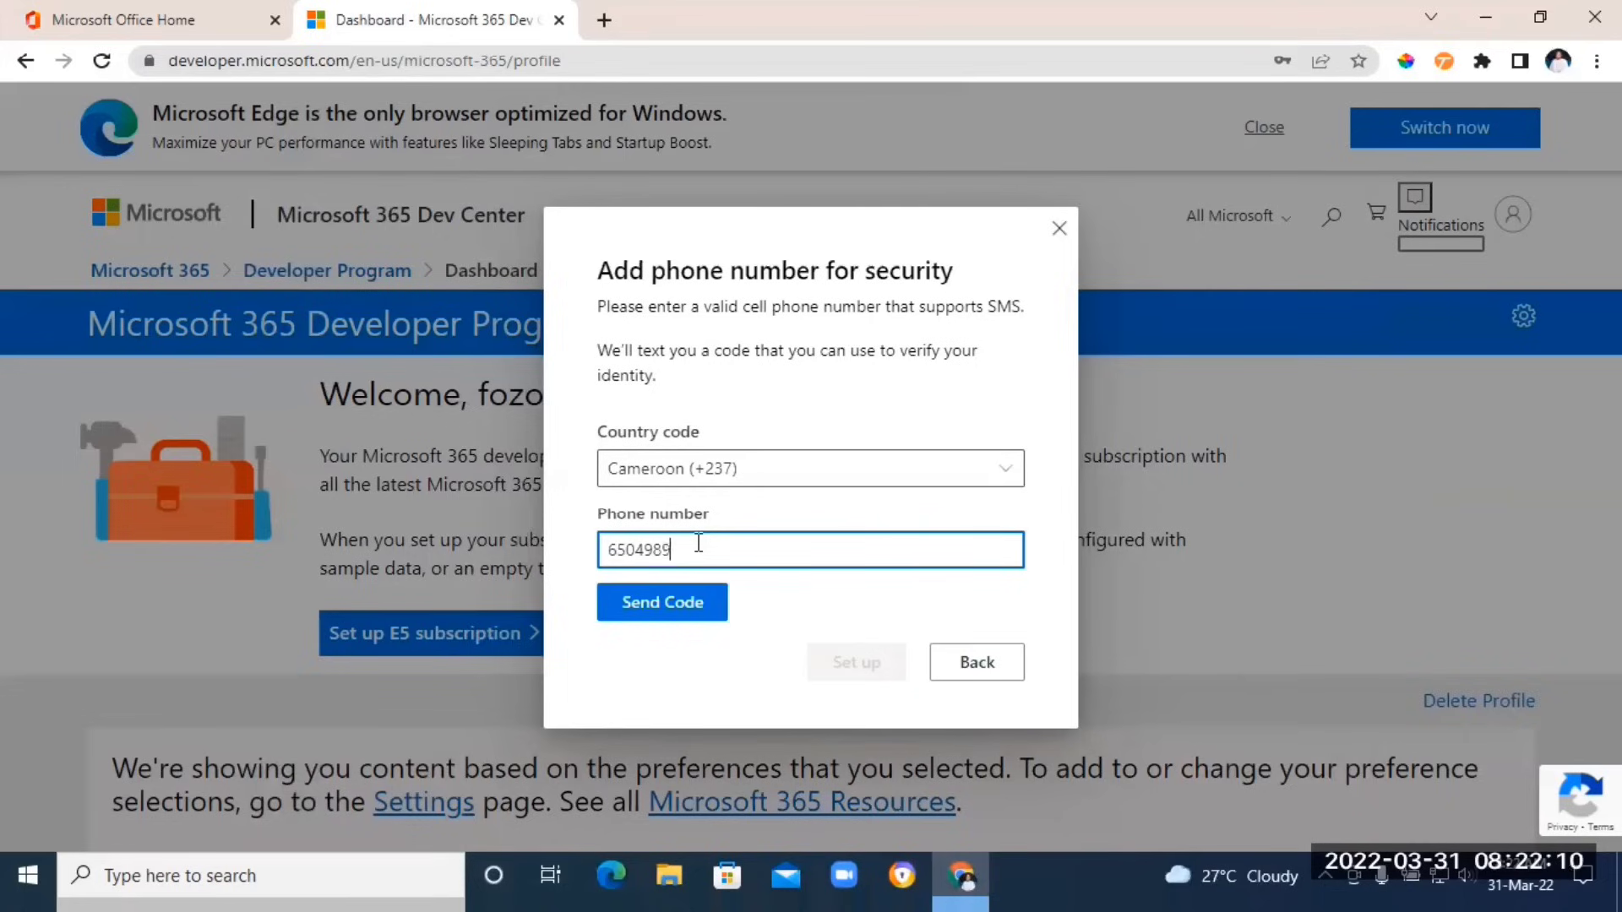
pyautogui.click(672, 614)
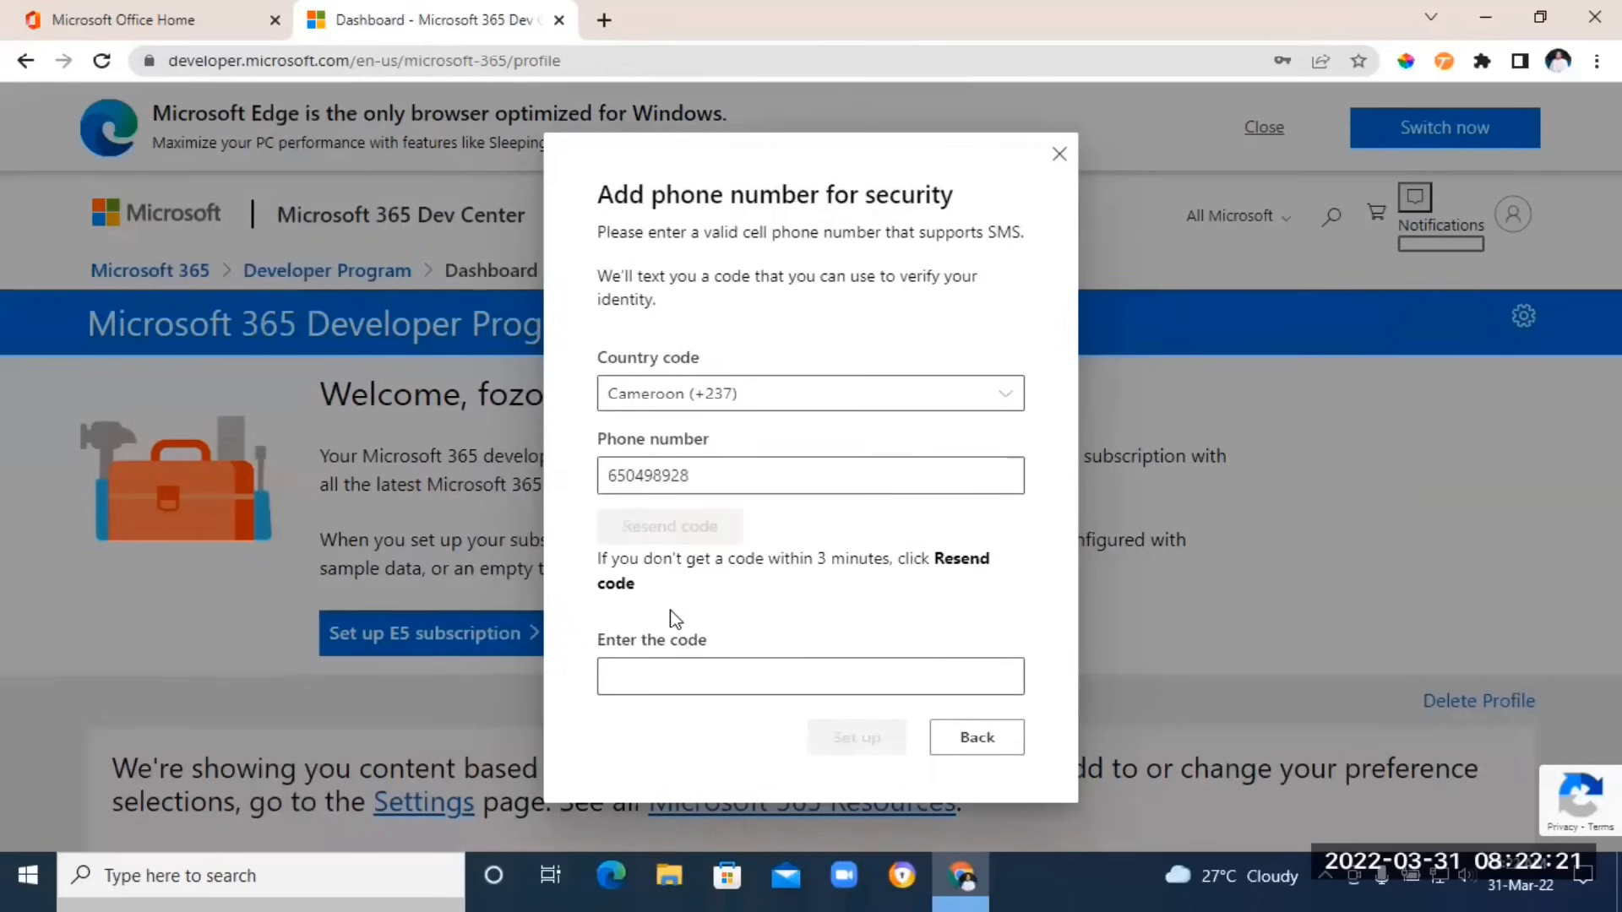
pyautogui.click(613, 676)
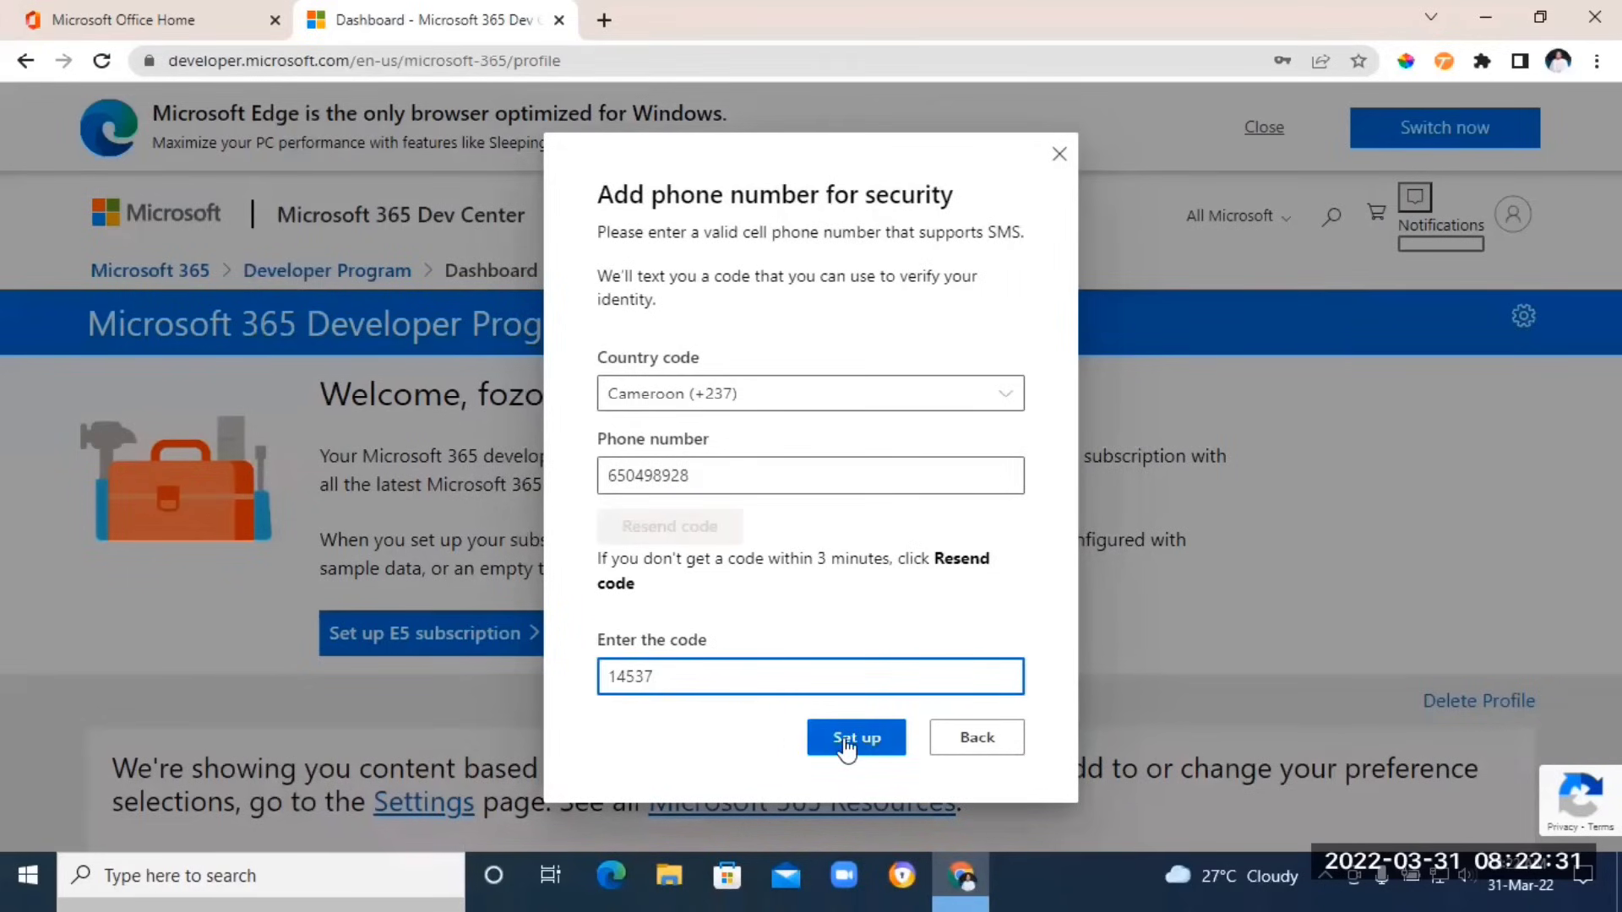
pyautogui.click(843, 738)
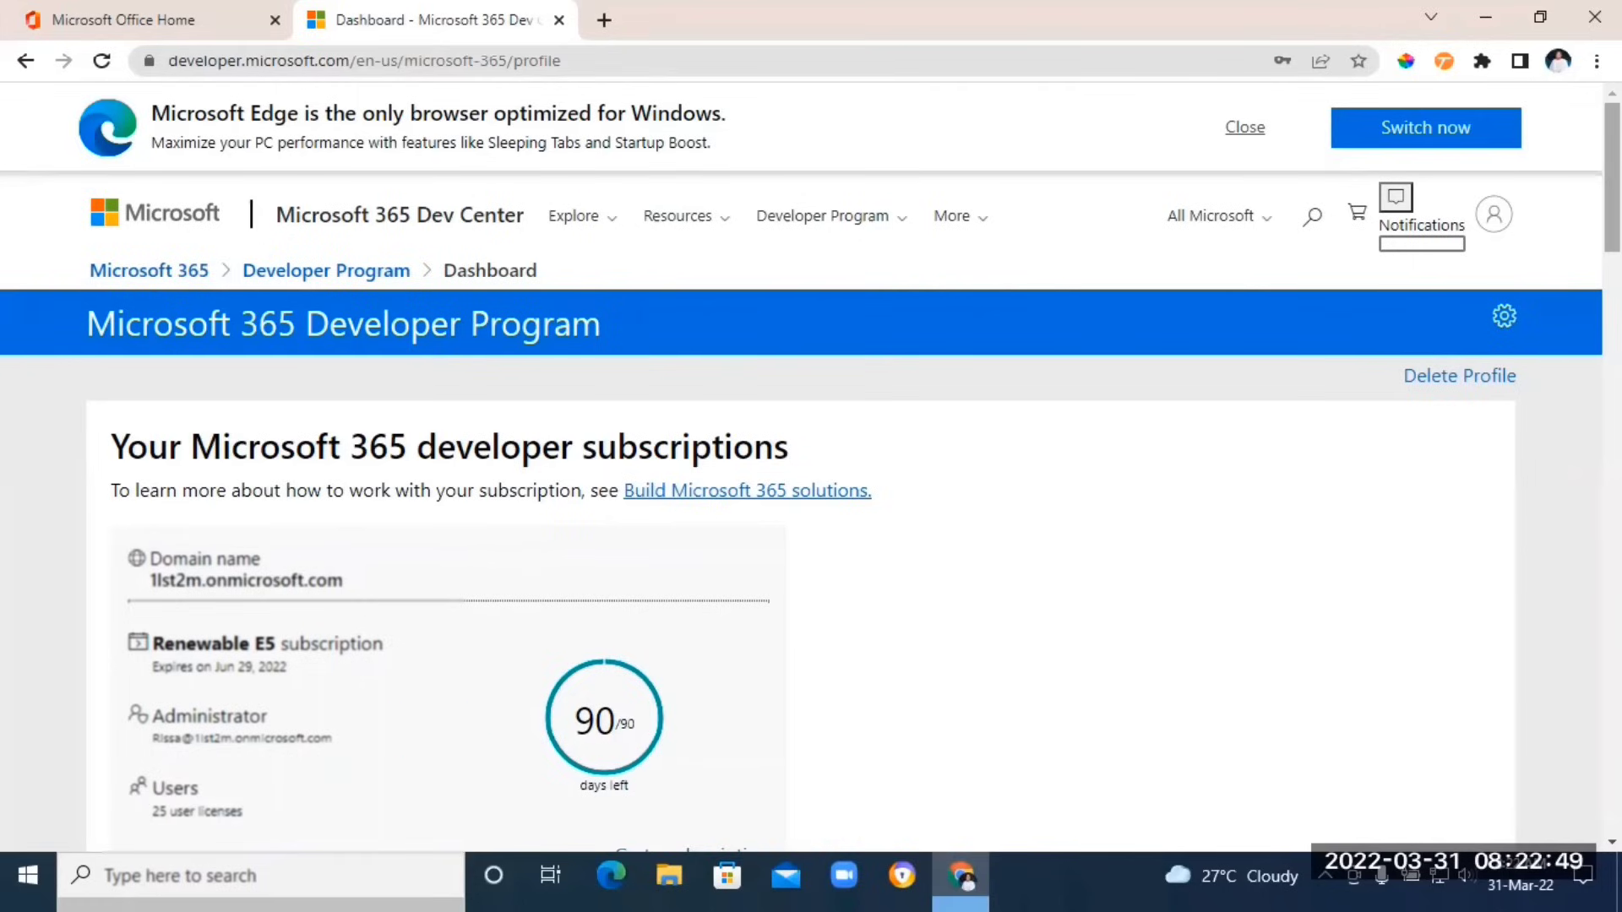
# Search Google for 'microsoft store' and open the 'Windows Apps - Microsoft Store' result
pyautogui.scroll(-1, 811, 464)
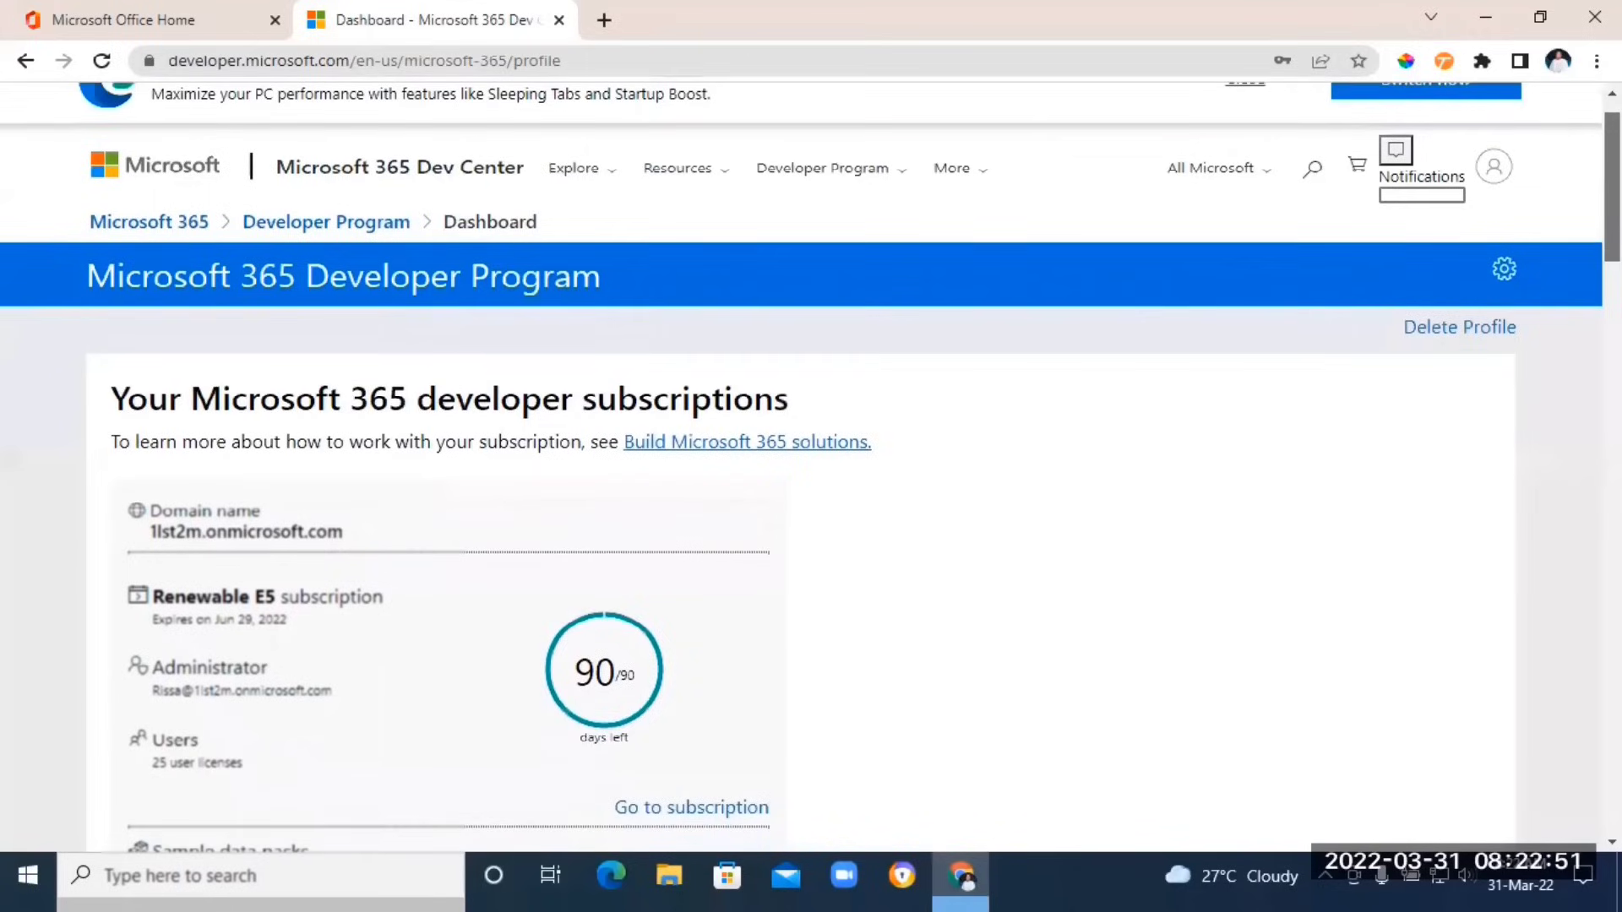
pyautogui.scroll(-2, 811, 465)
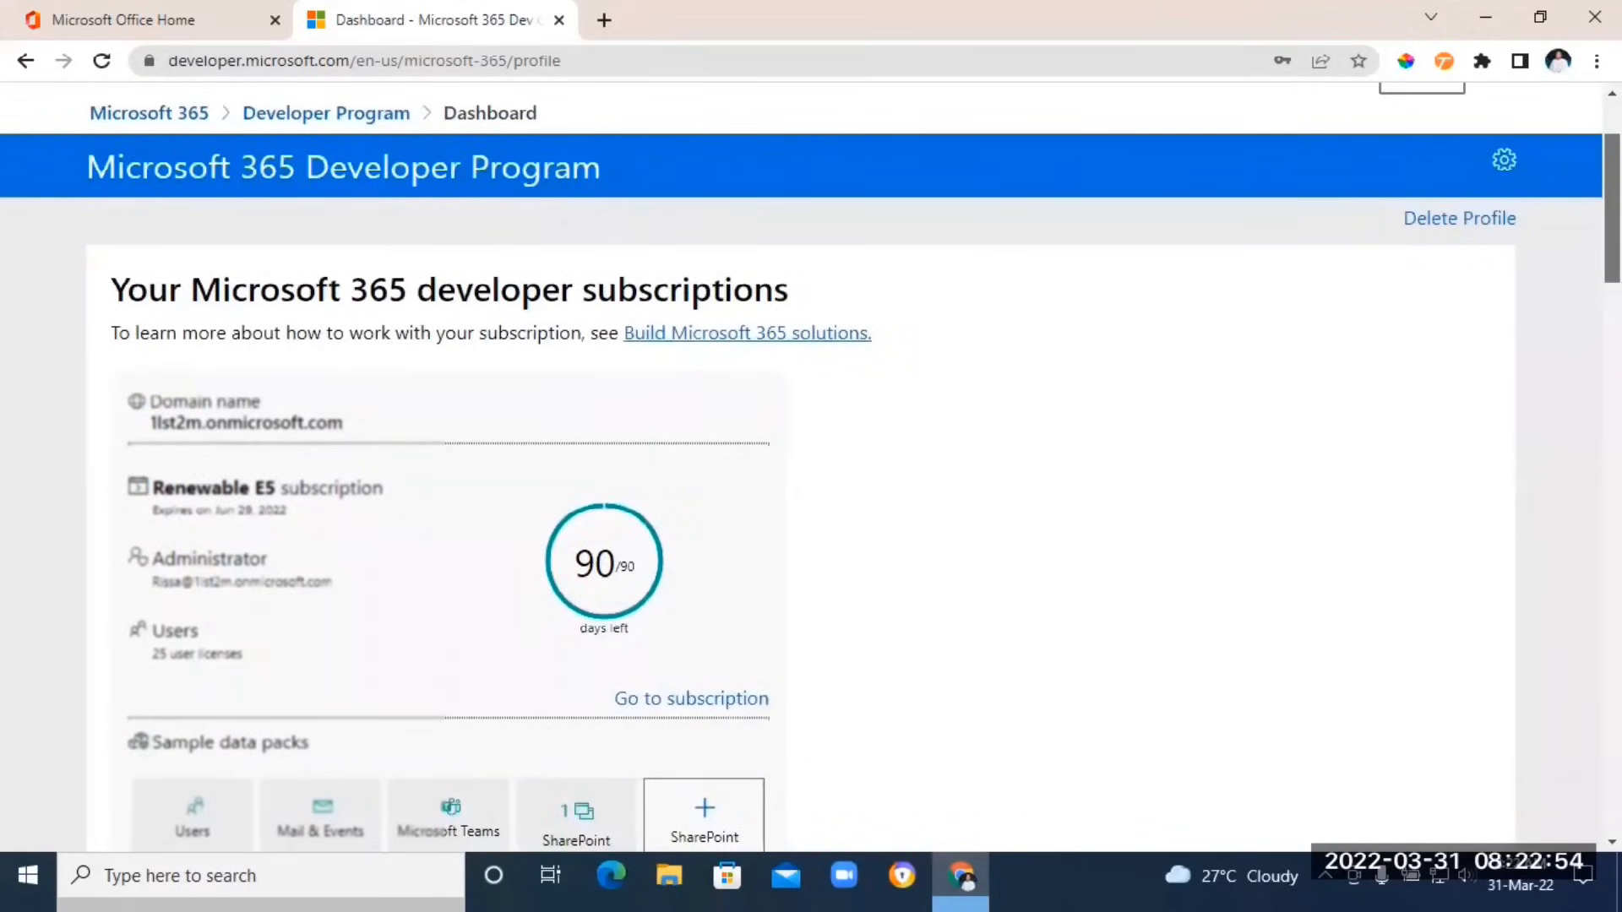
pyautogui.scroll(-1, 811, 464)
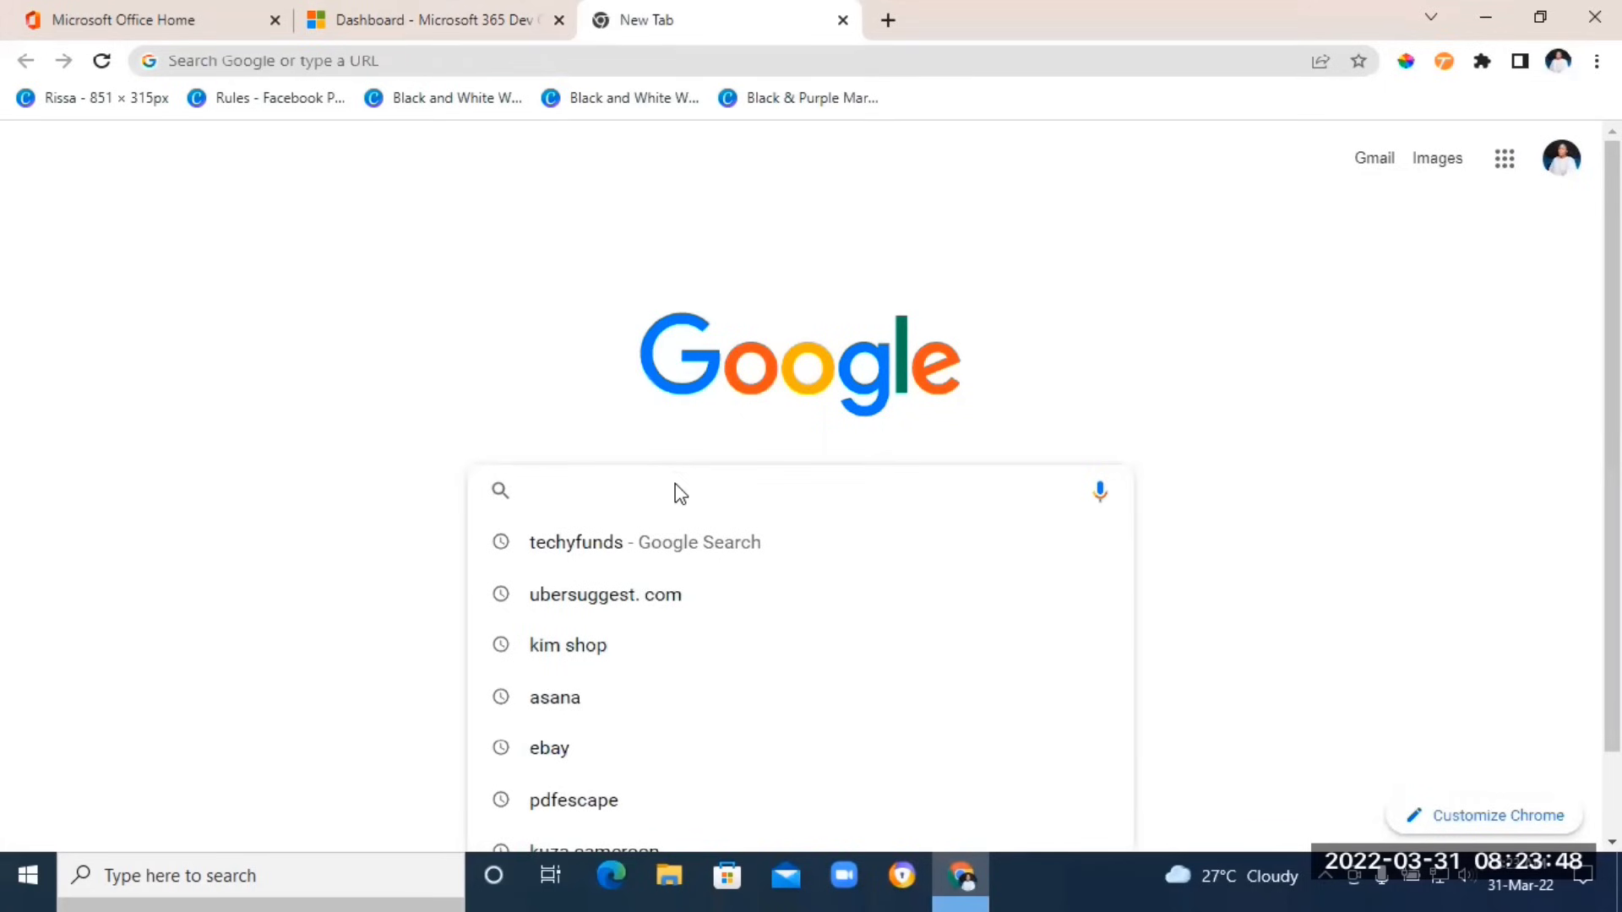
pyautogui.write('microsoft s')
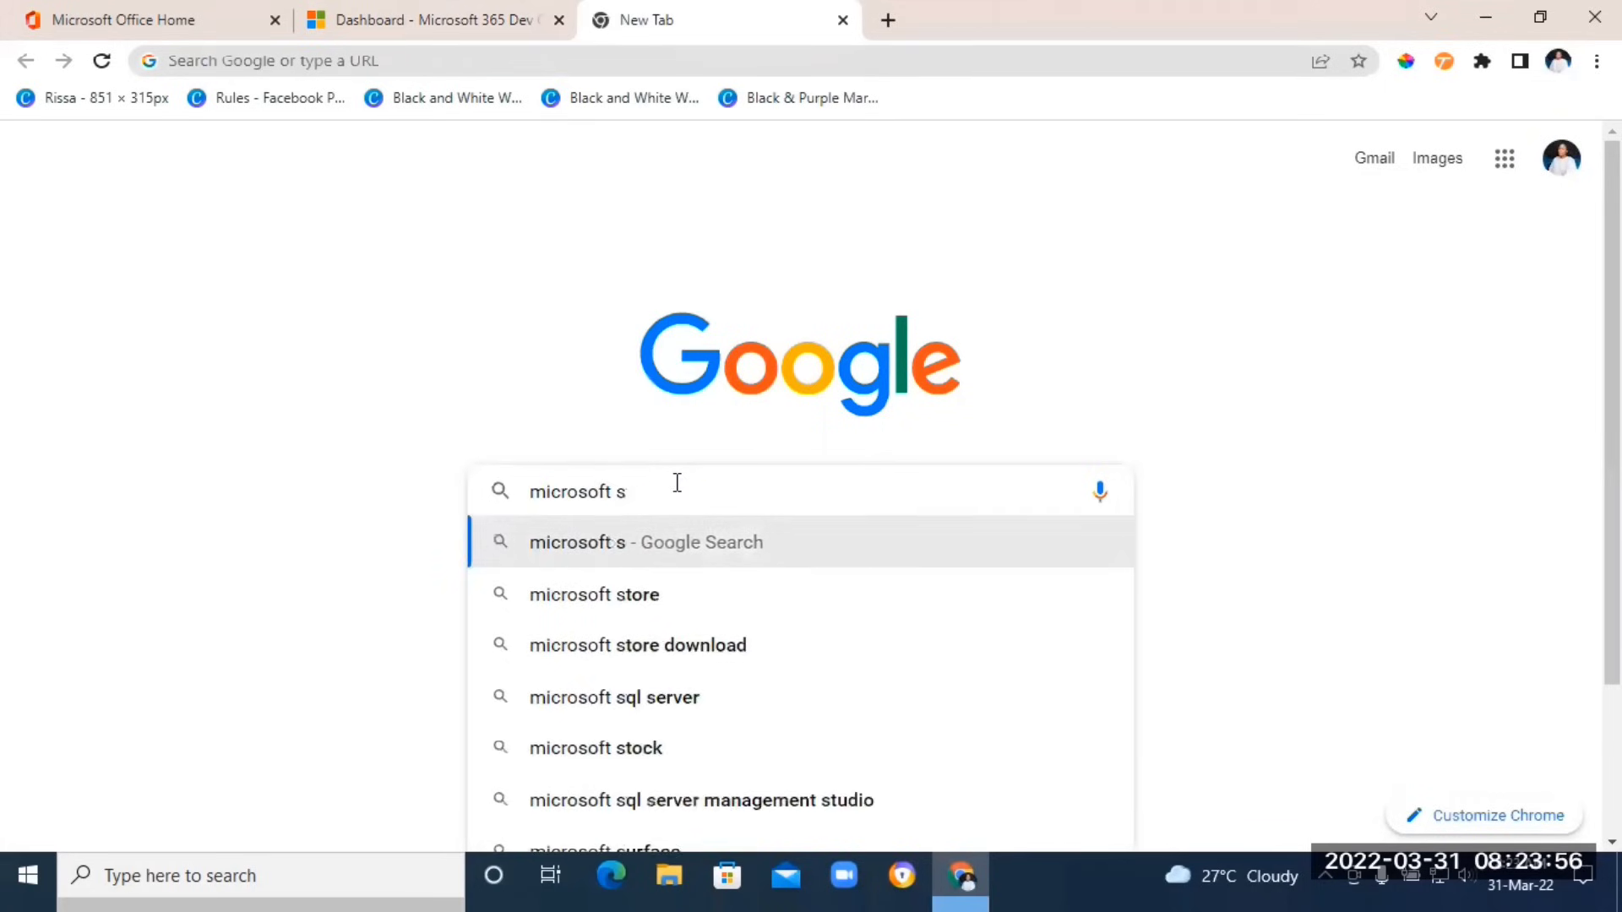
pyautogui.write('tore')
pyautogui.press('Return')
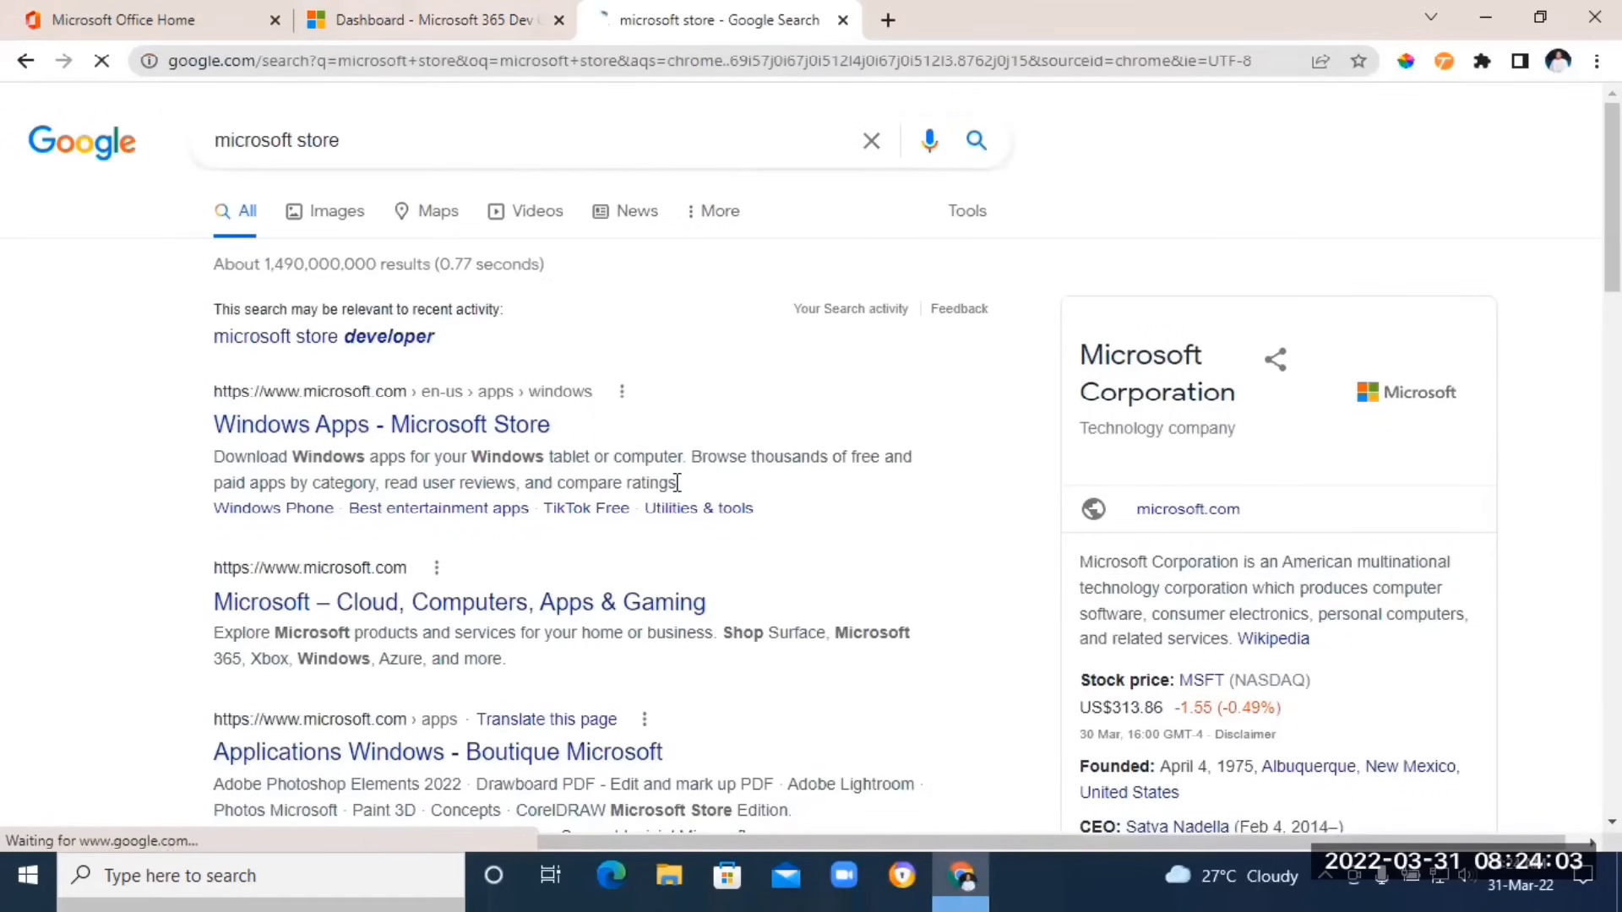
pyautogui.click(262, 433)
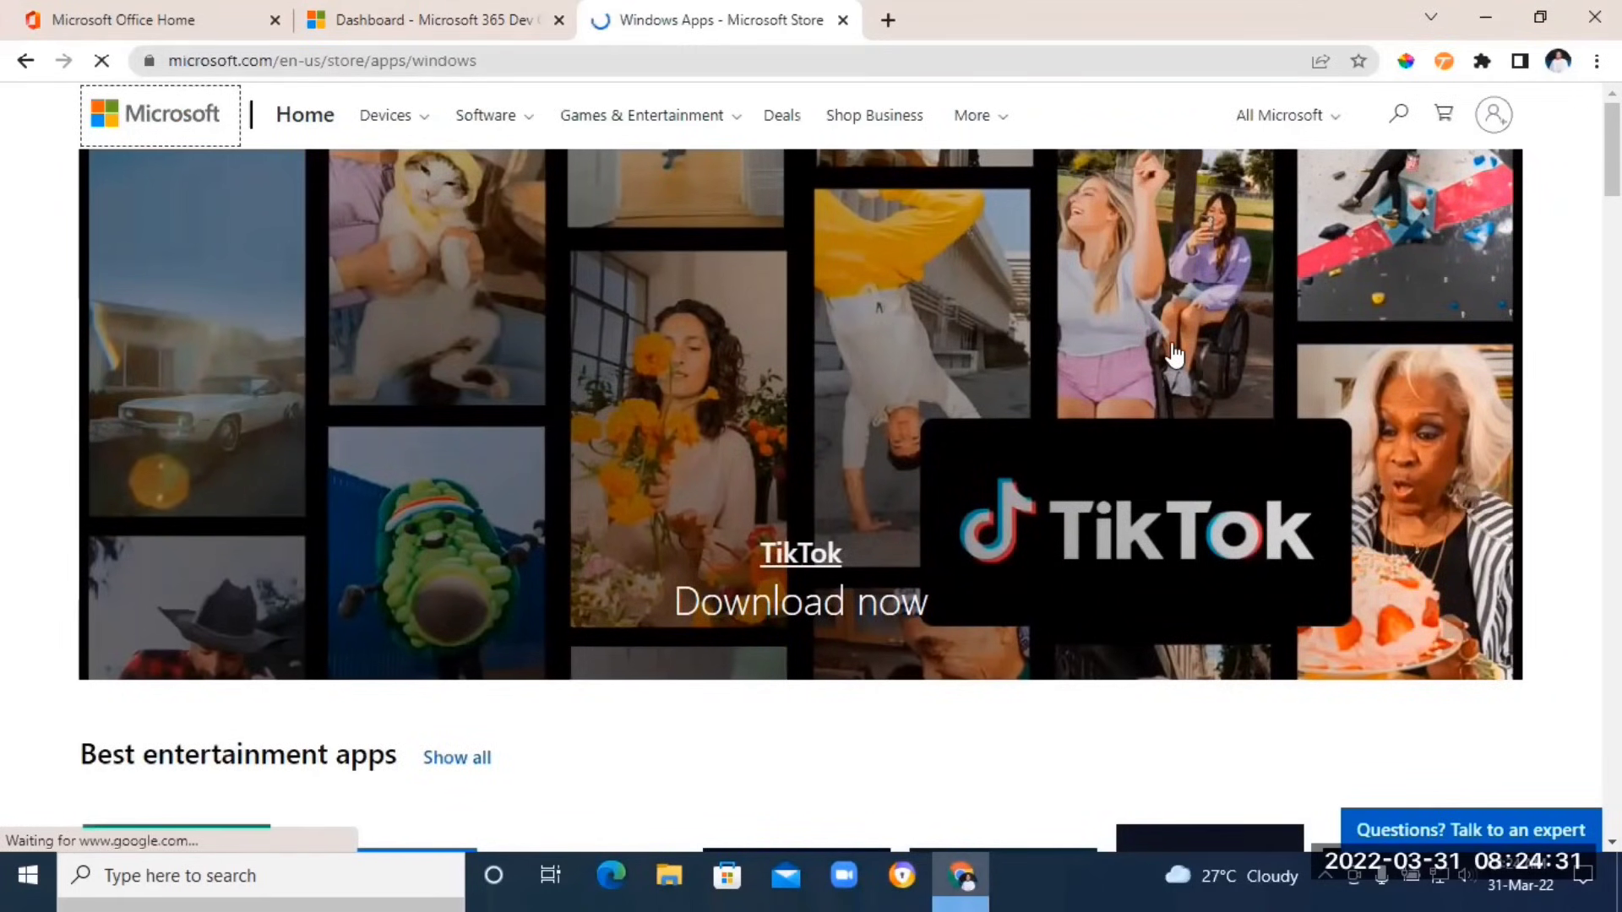
# Search the Microsoft site for 'office' and filter Shop results to Apps
pyautogui.click(1400, 118)
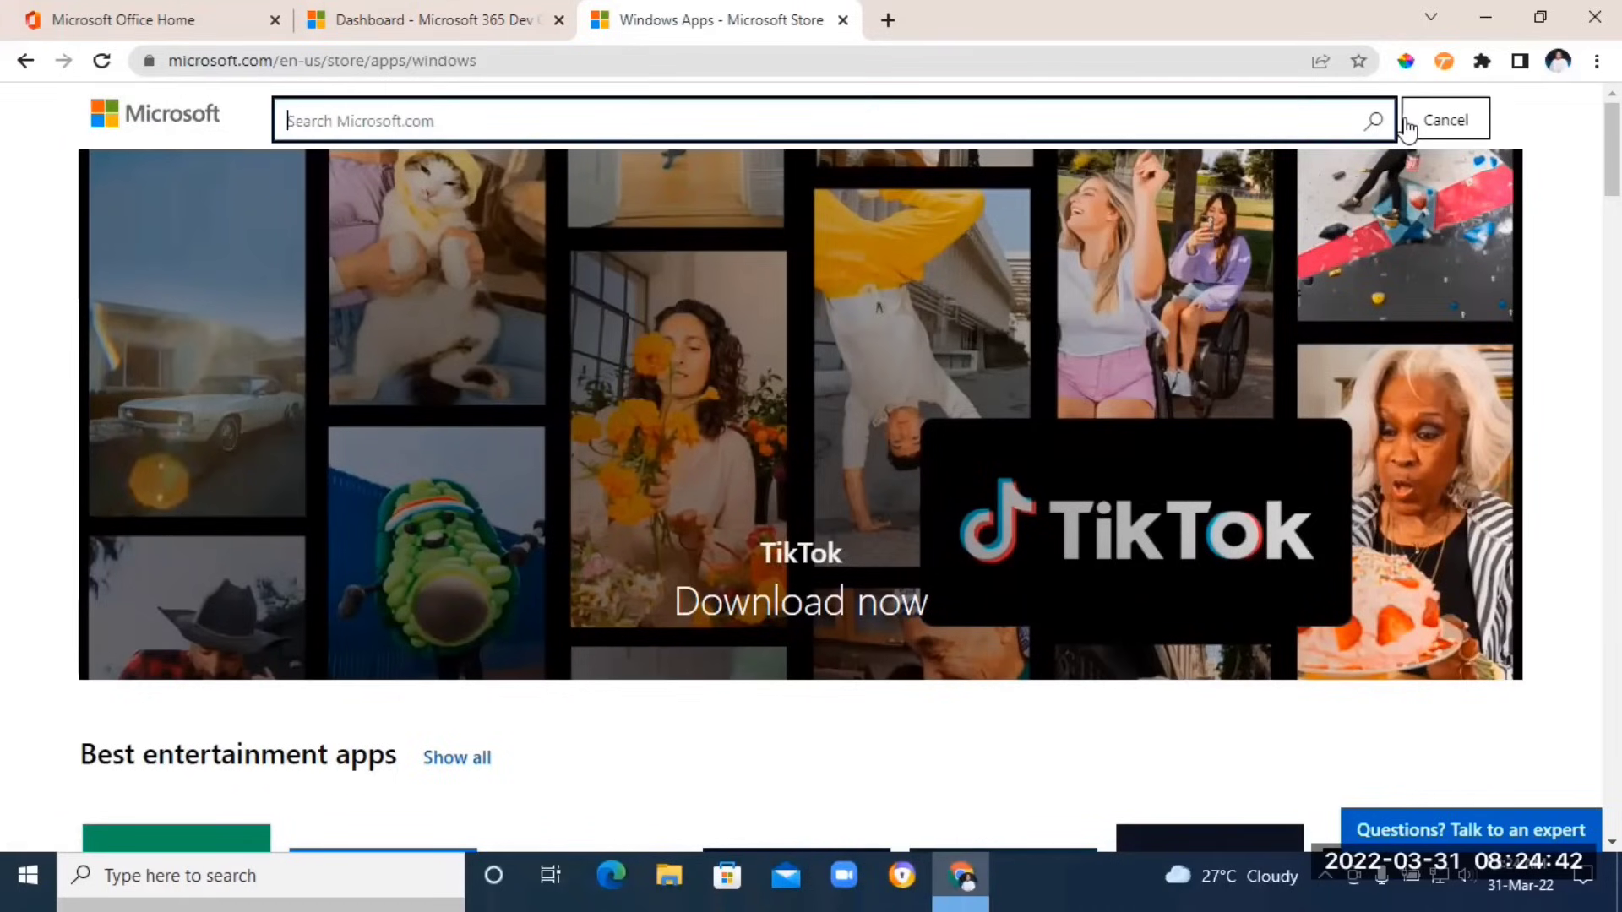
pyautogui.write('office')
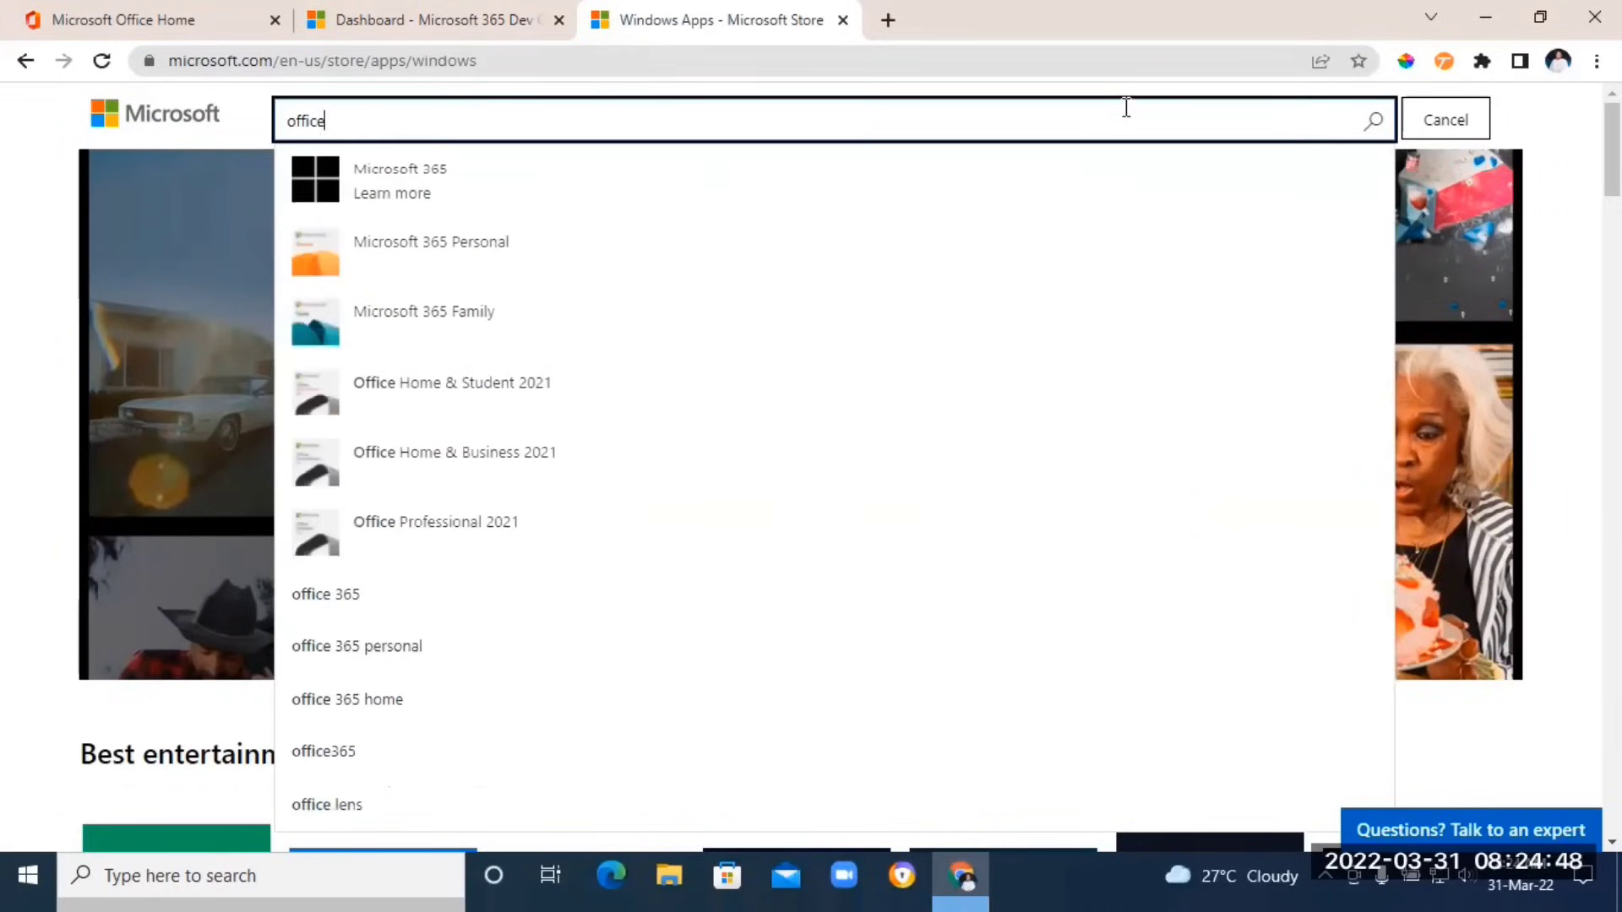
pyautogui.press('Return')
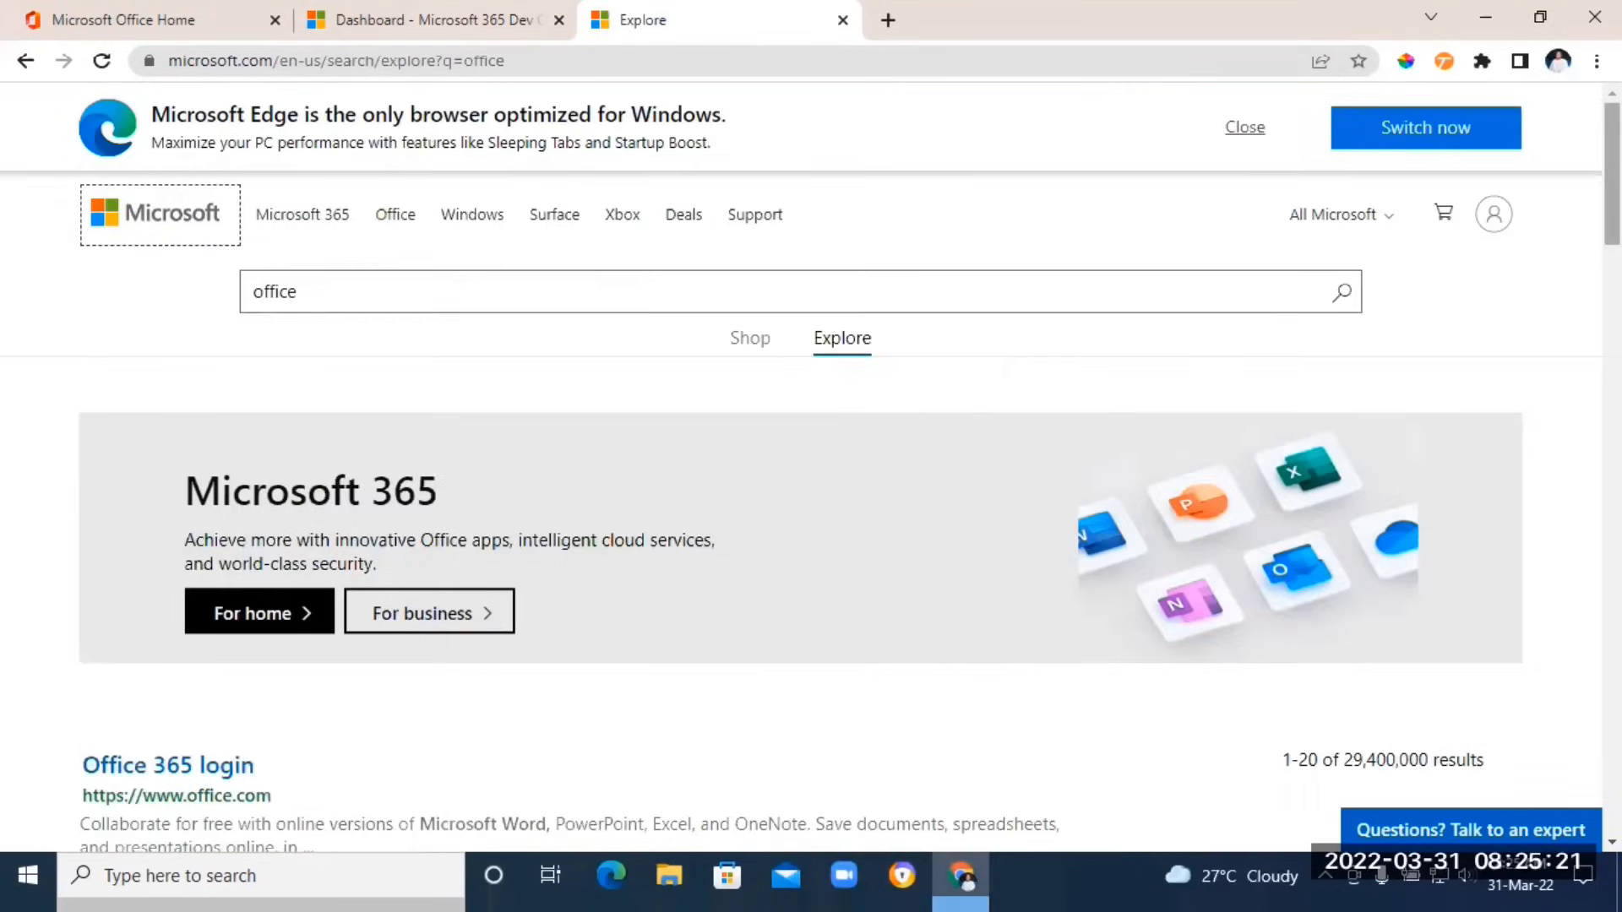
pyautogui.scroll(-1, 916, 373)
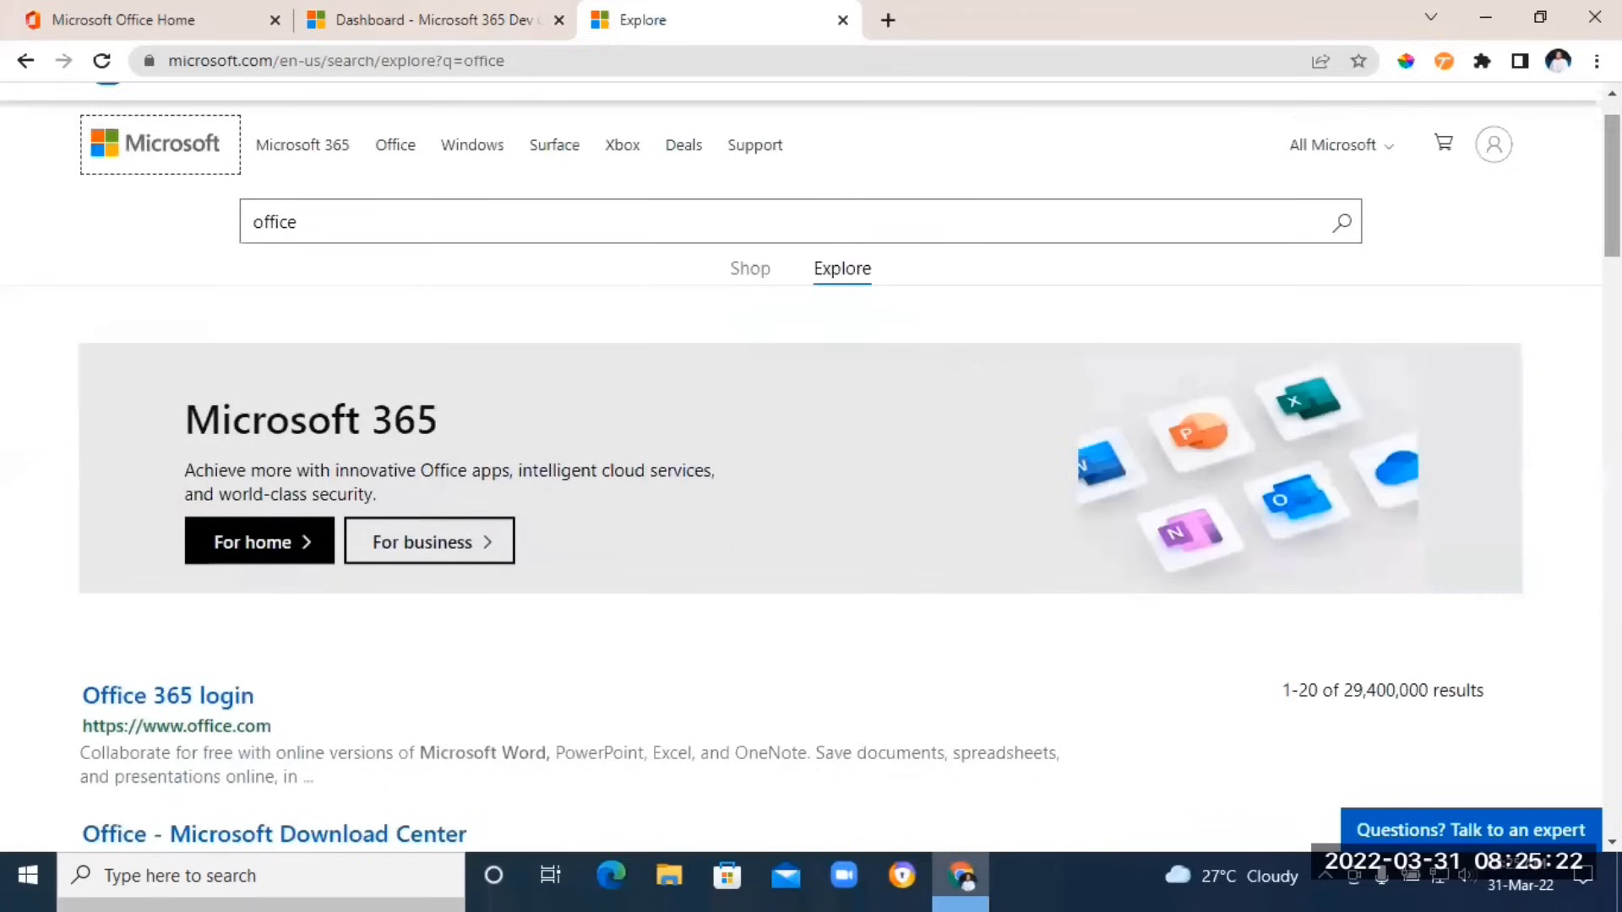
pyautogui.click(751, 271)
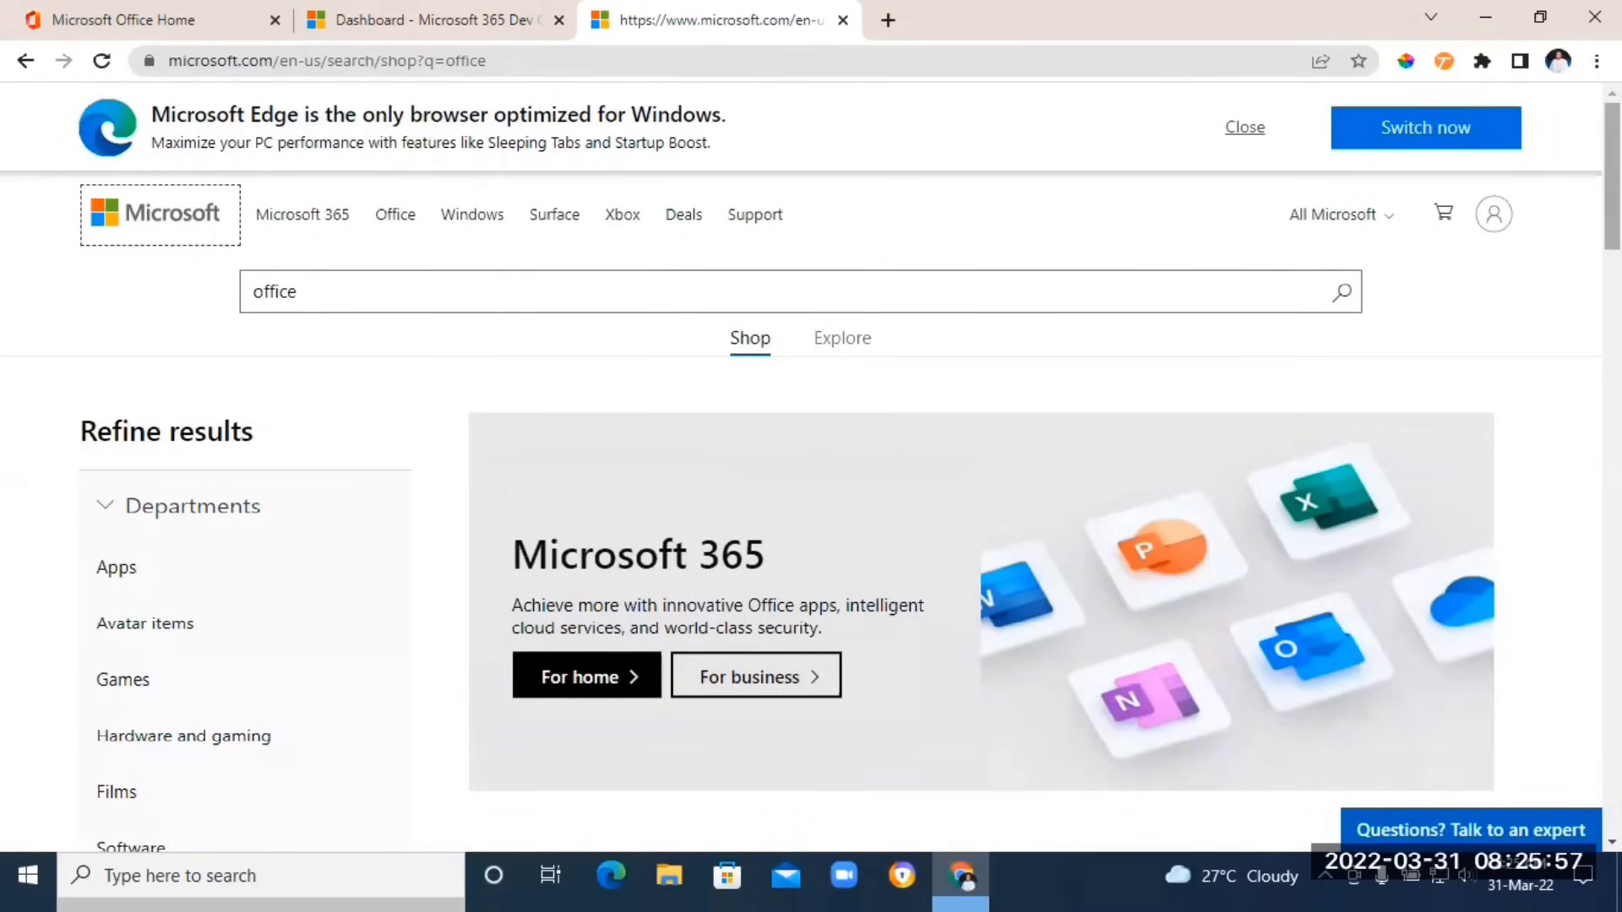
pyautogui.scroll(-4, 168, 262)
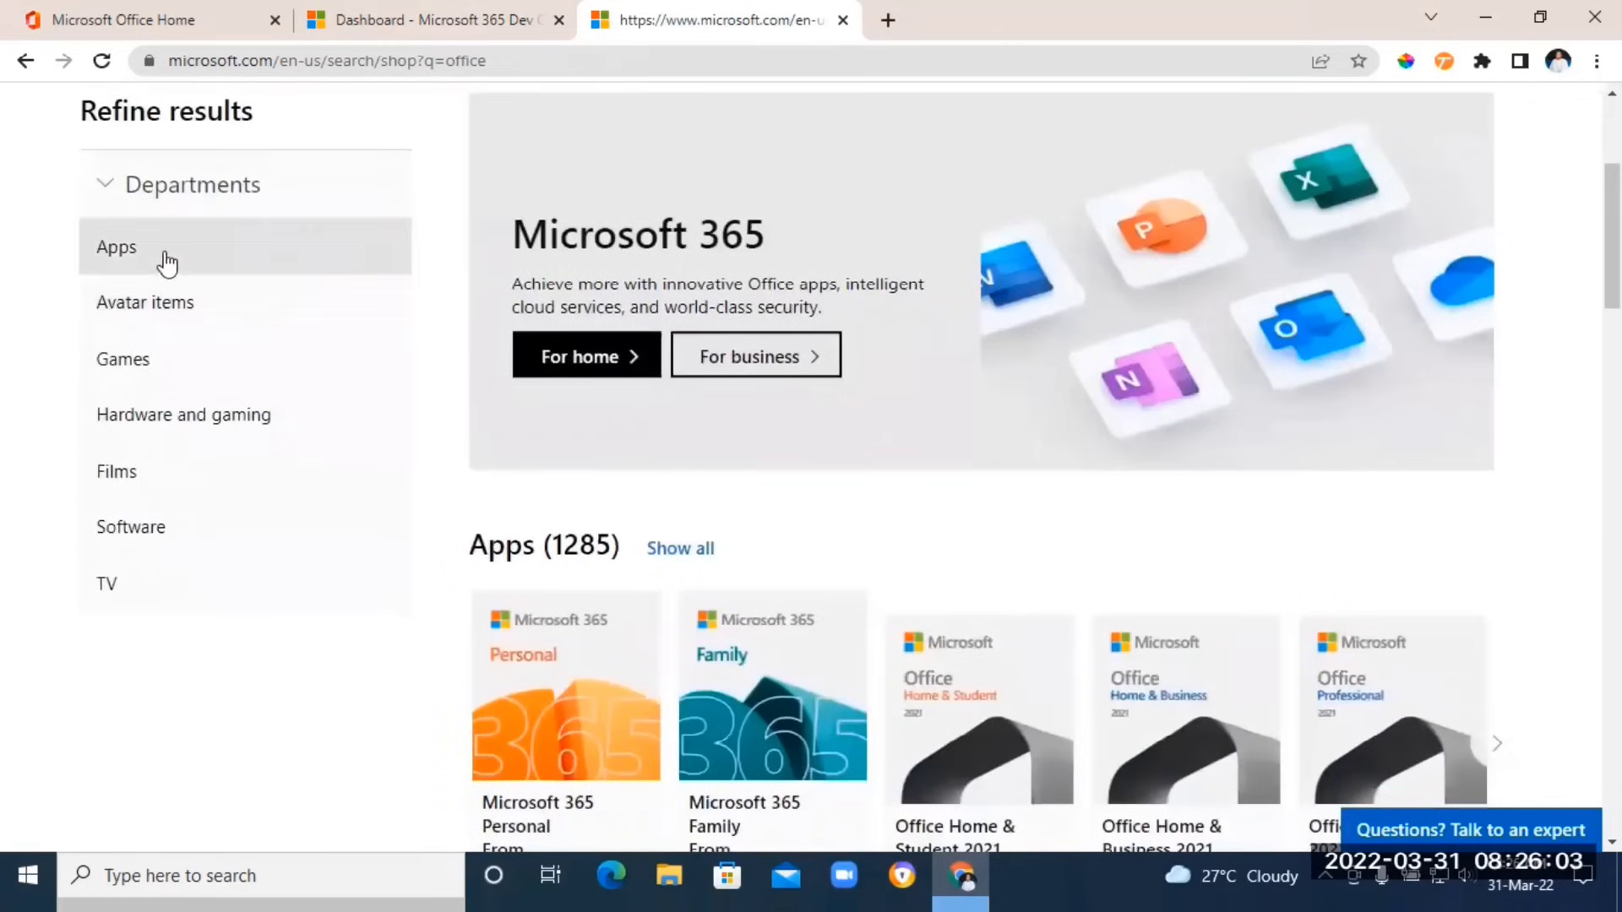
pyautogui.click(160, 262)
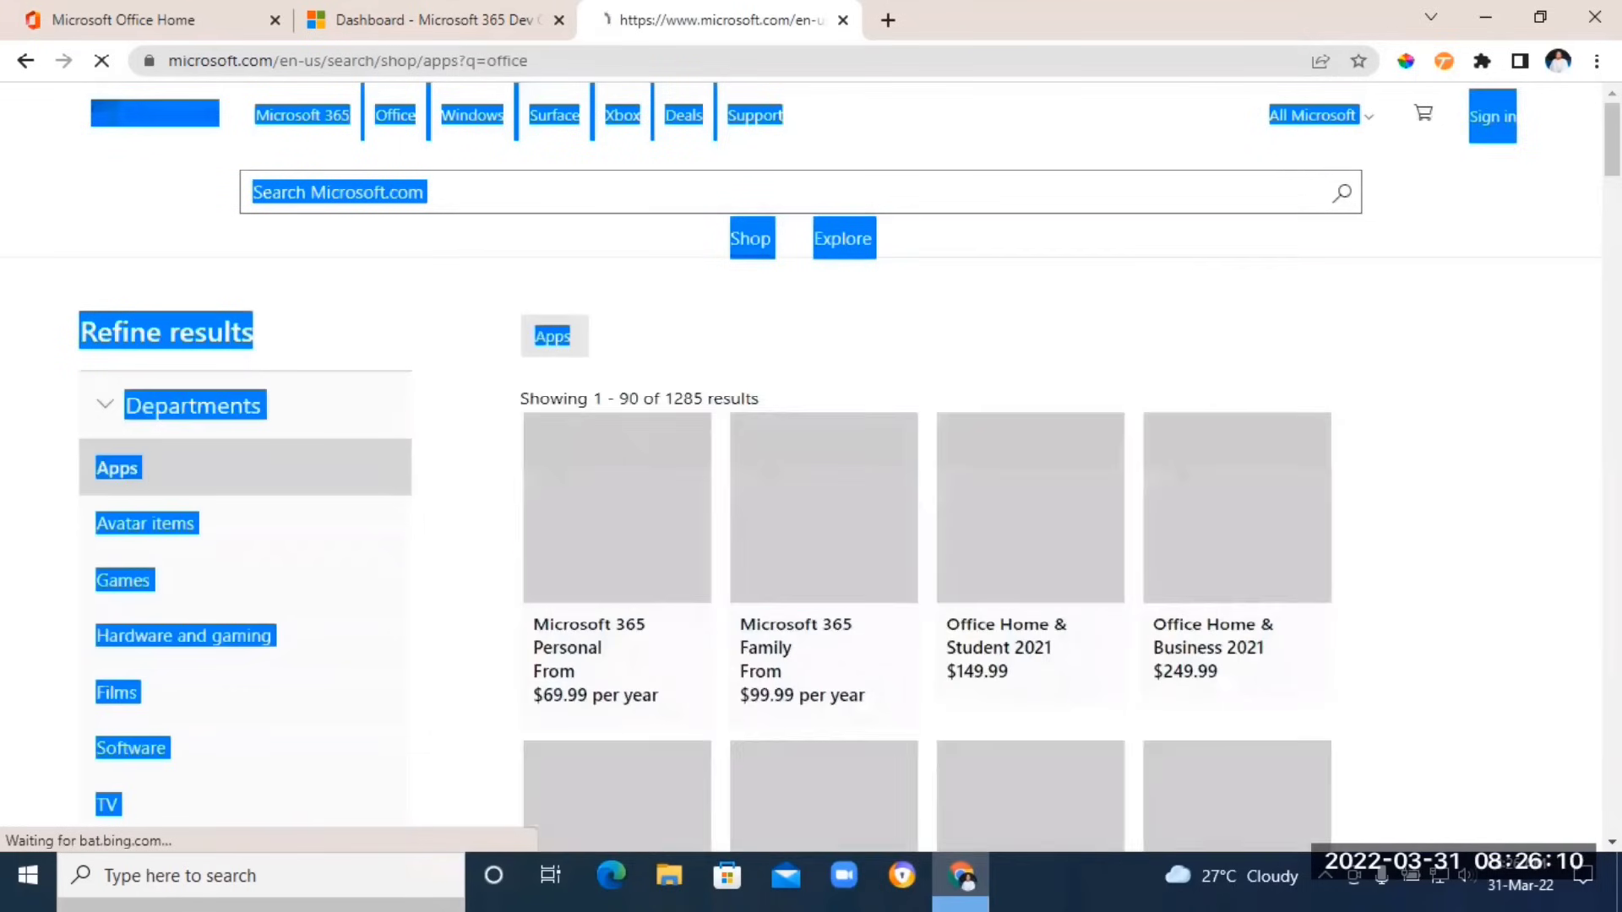
pyautogui.scroll(-6, 848, 384)
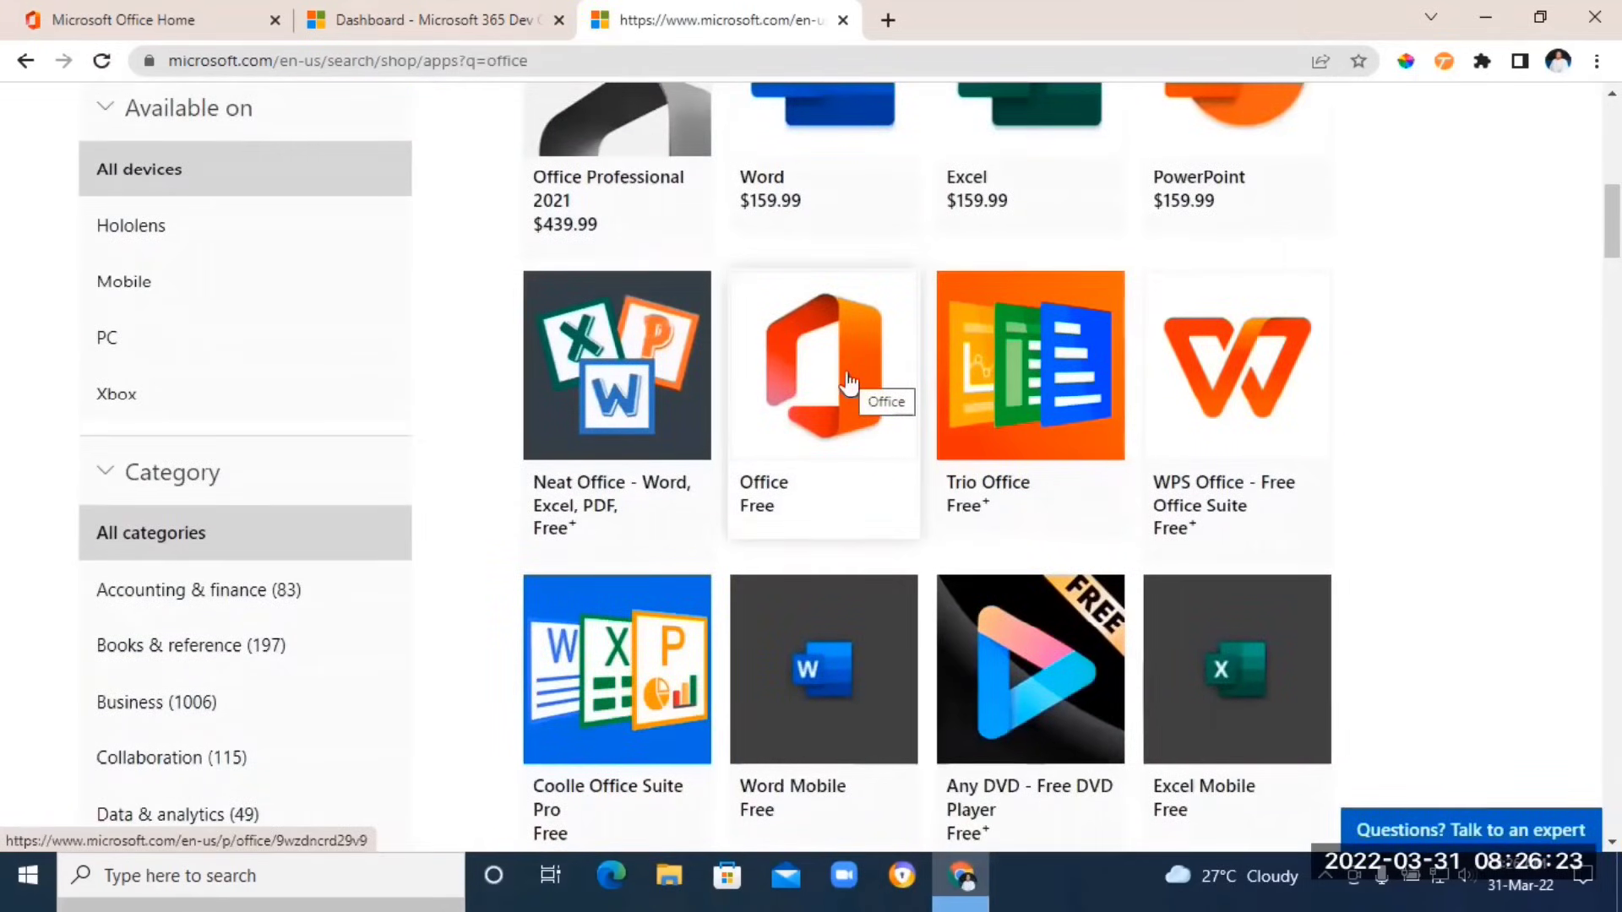
# Open the free Office app's page and install it through the Microsoft Store app
pyautogui.click(848, 384)
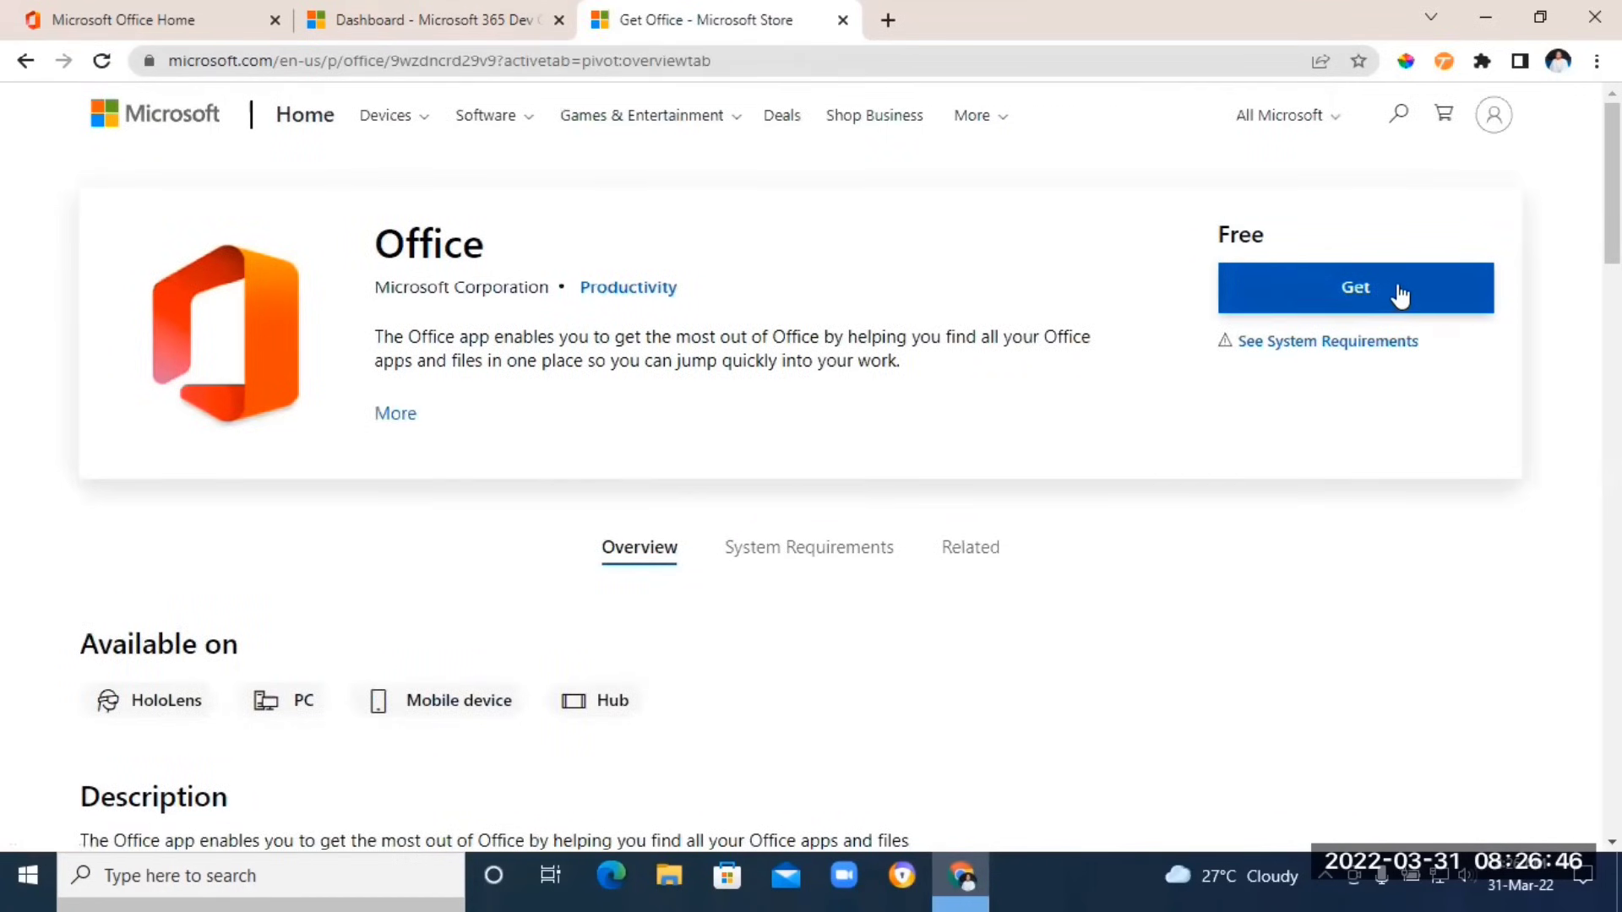
pyautogui.click(1397, 296)
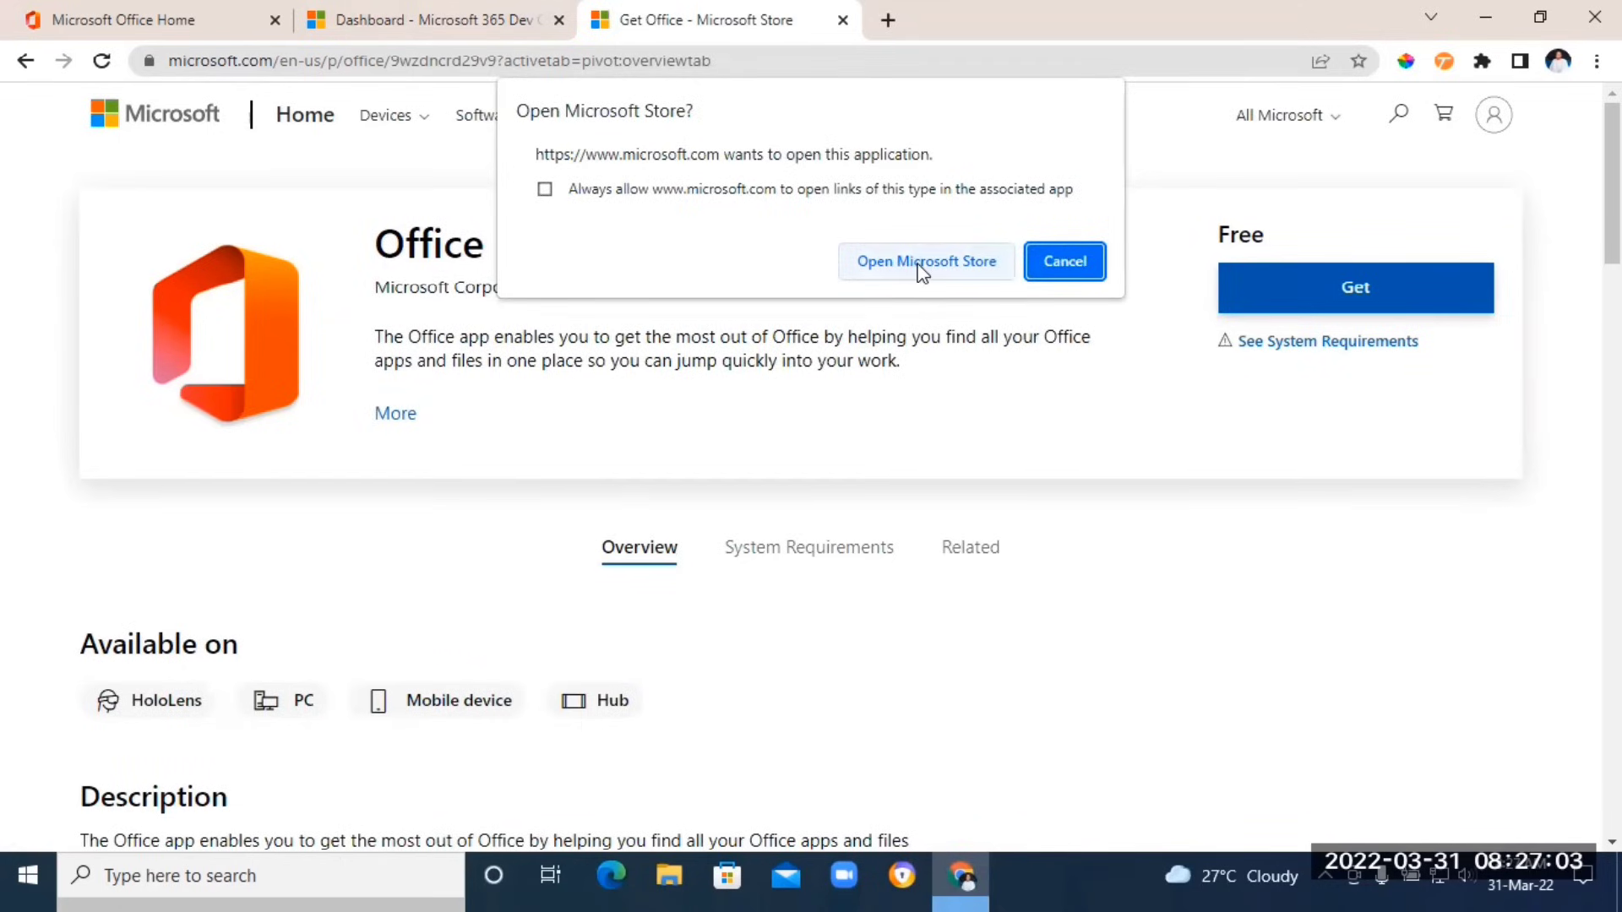
pyautogui.click(925, 266)
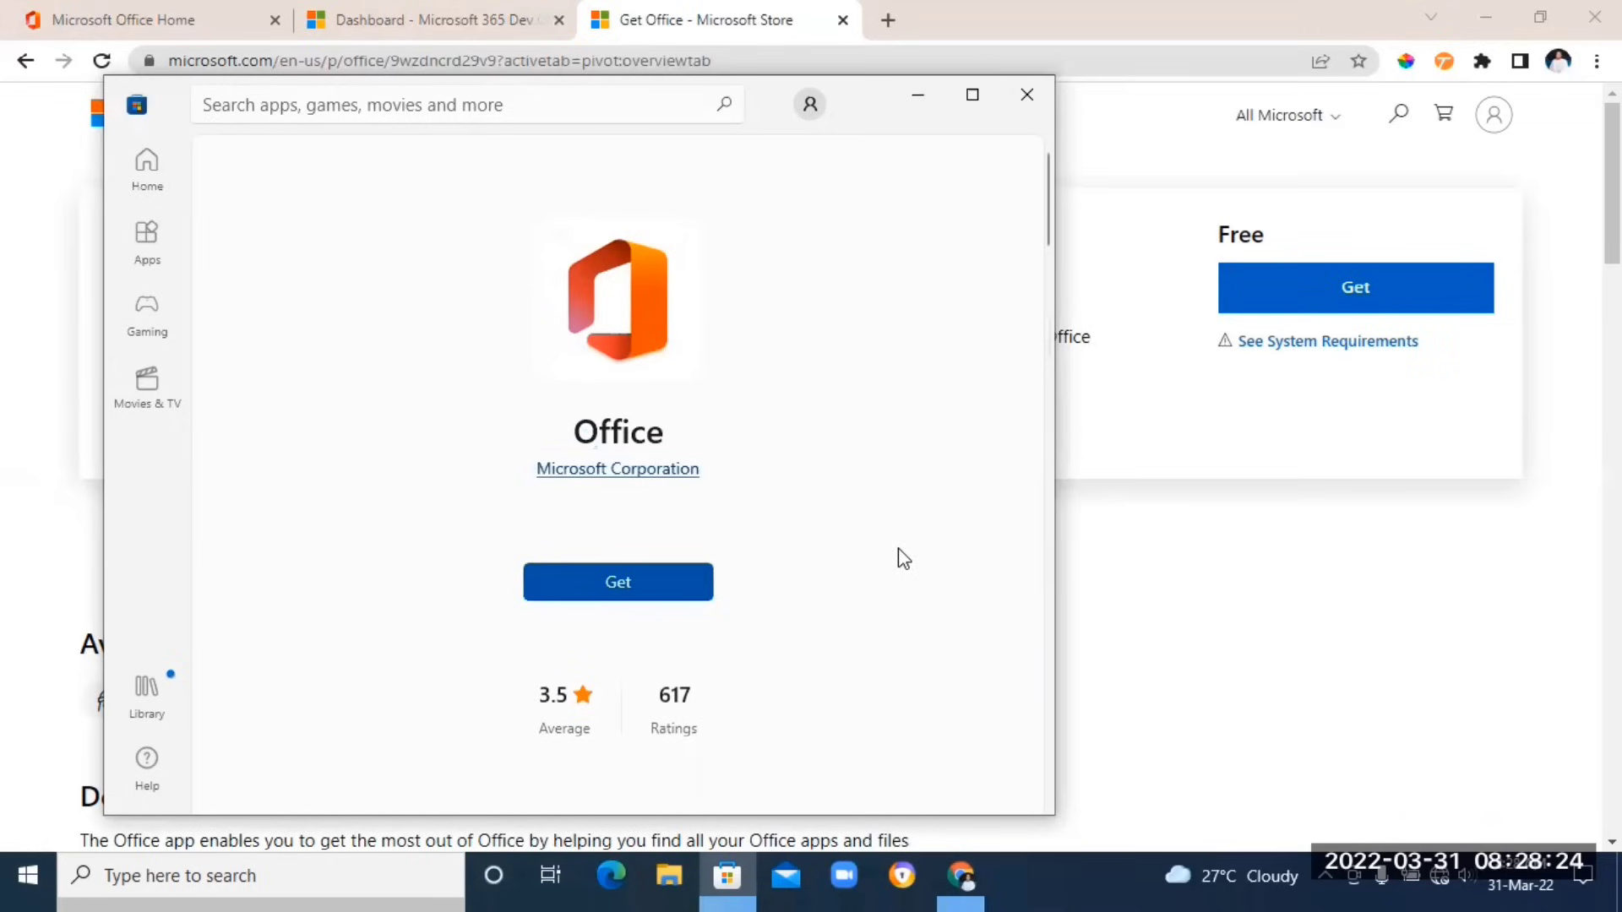
pyautogui.click(675, 588)
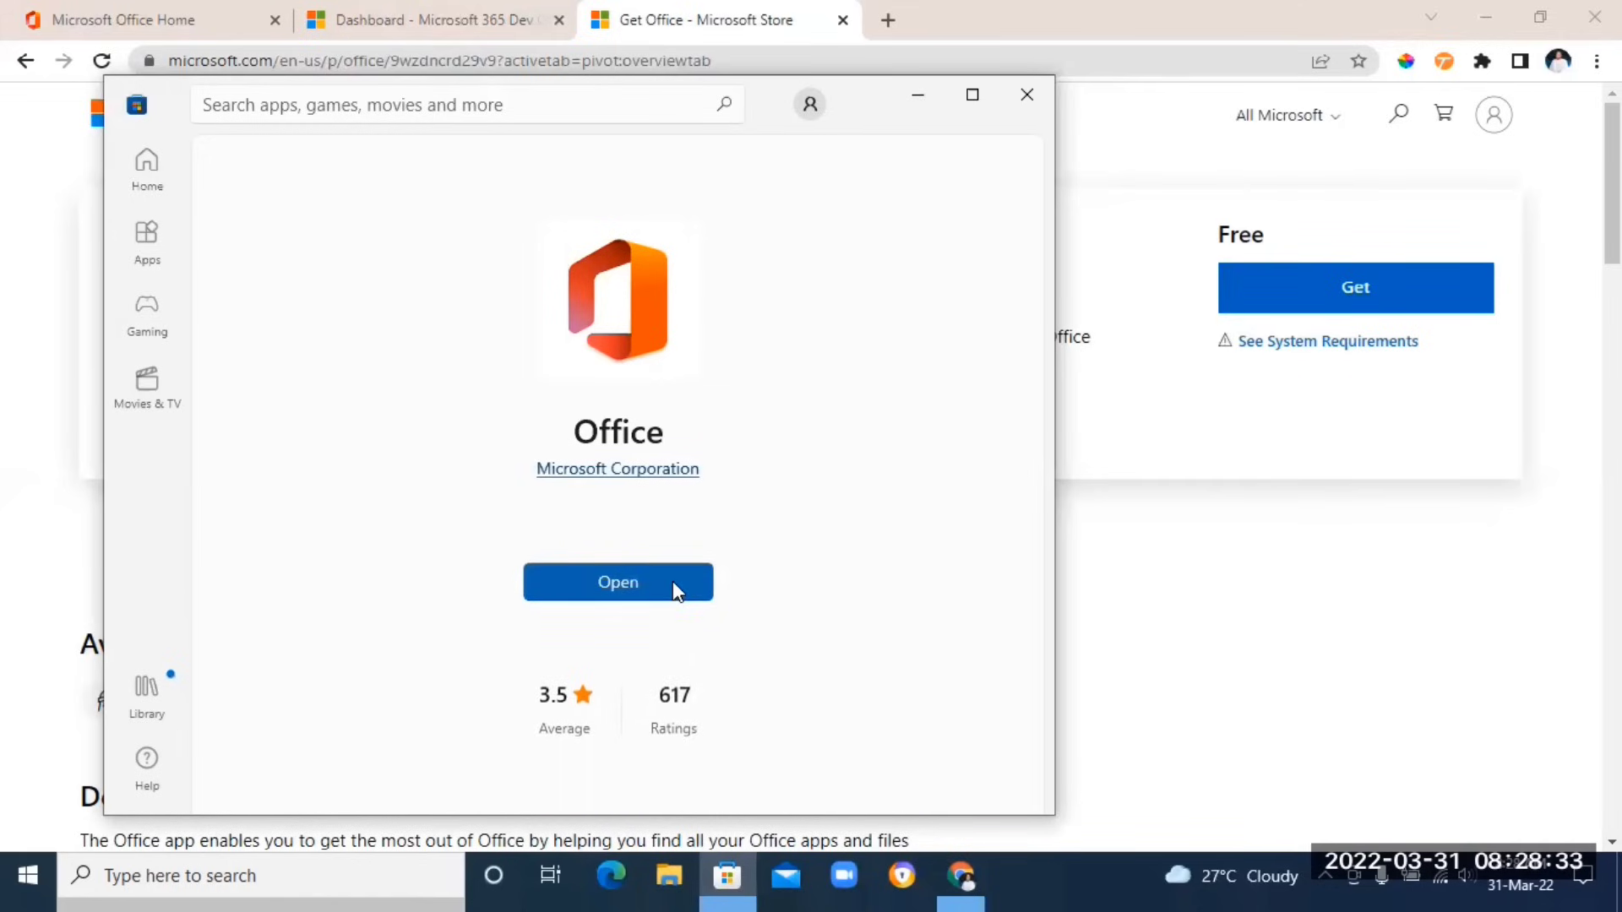
# Launch Office, start signing in, and continue with a work or school account
pyautogui.click(650, 589)
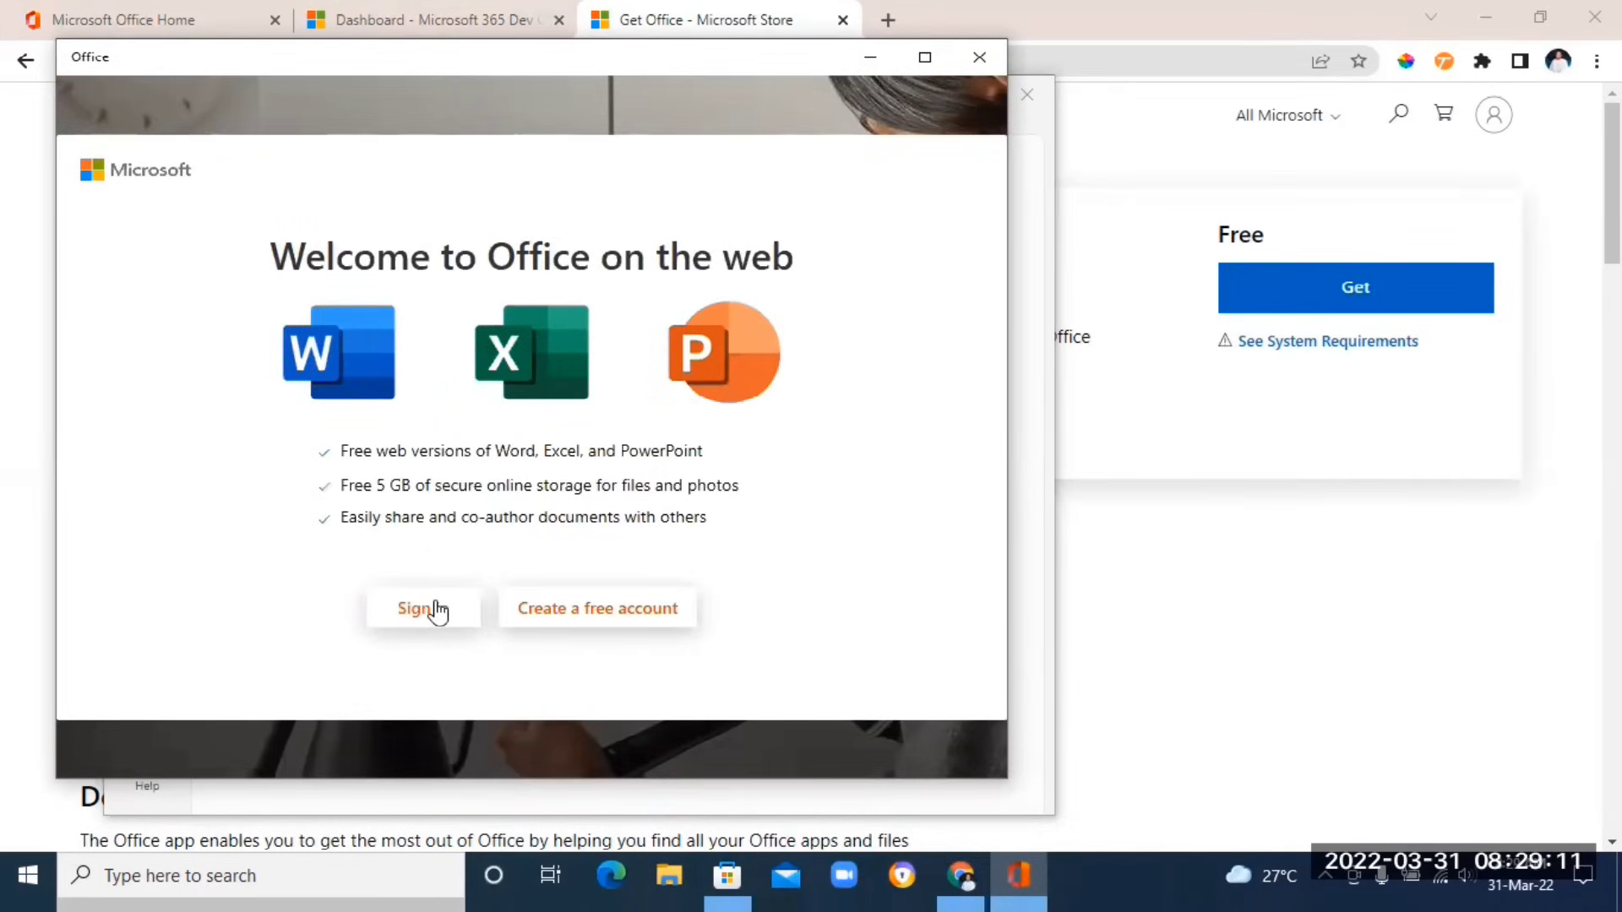
pyautogui.click(435, 608)
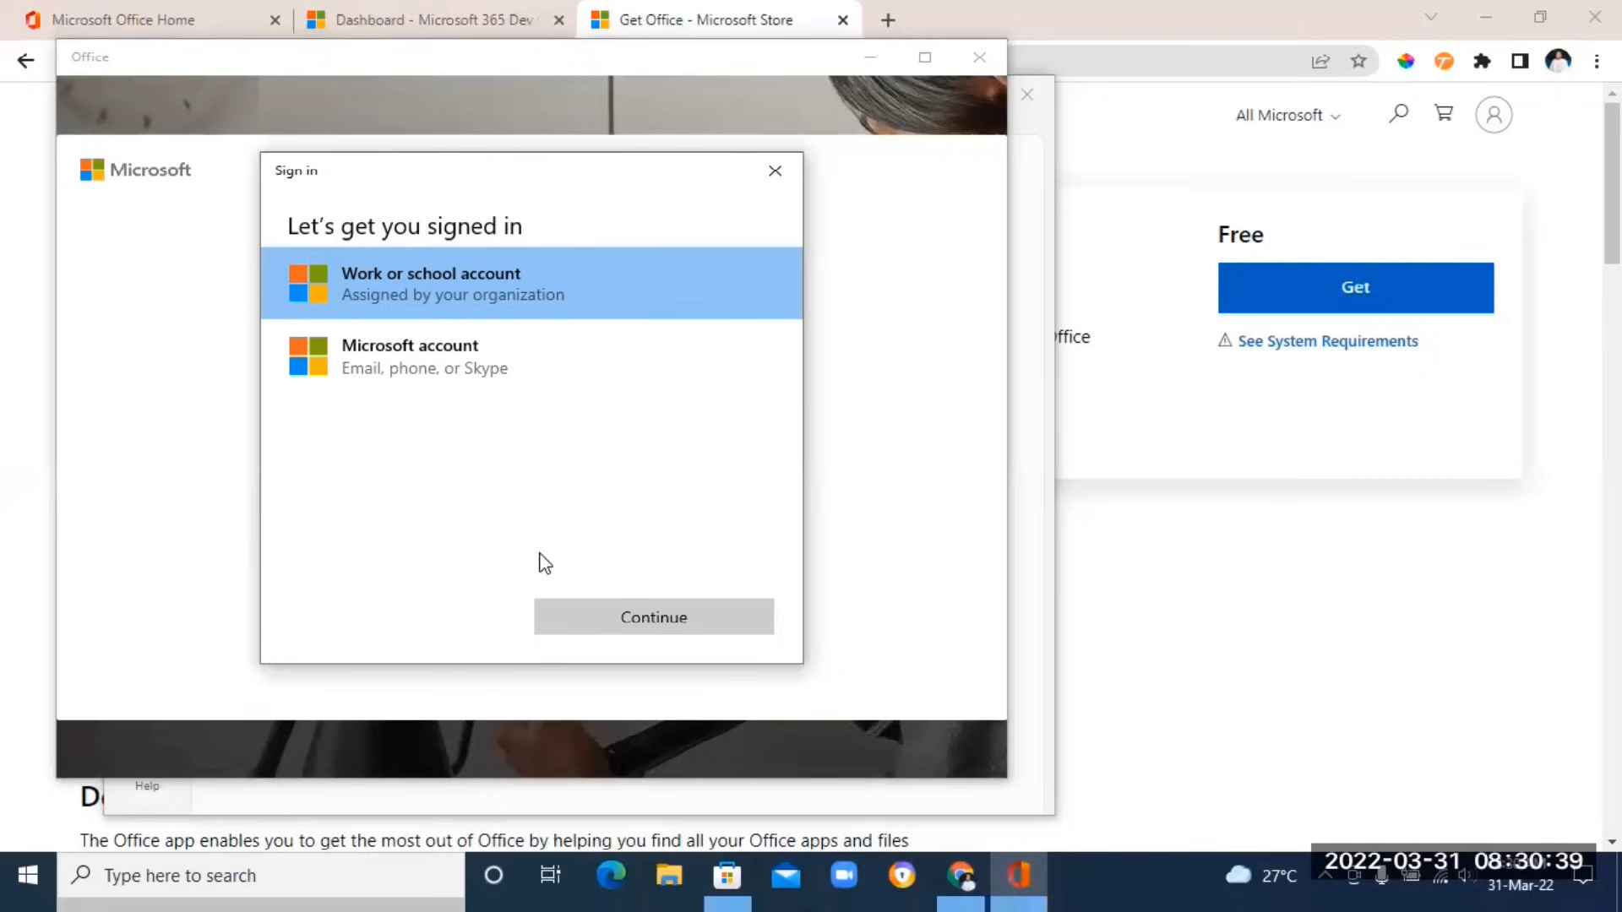
pyautogui.click(533, 276)
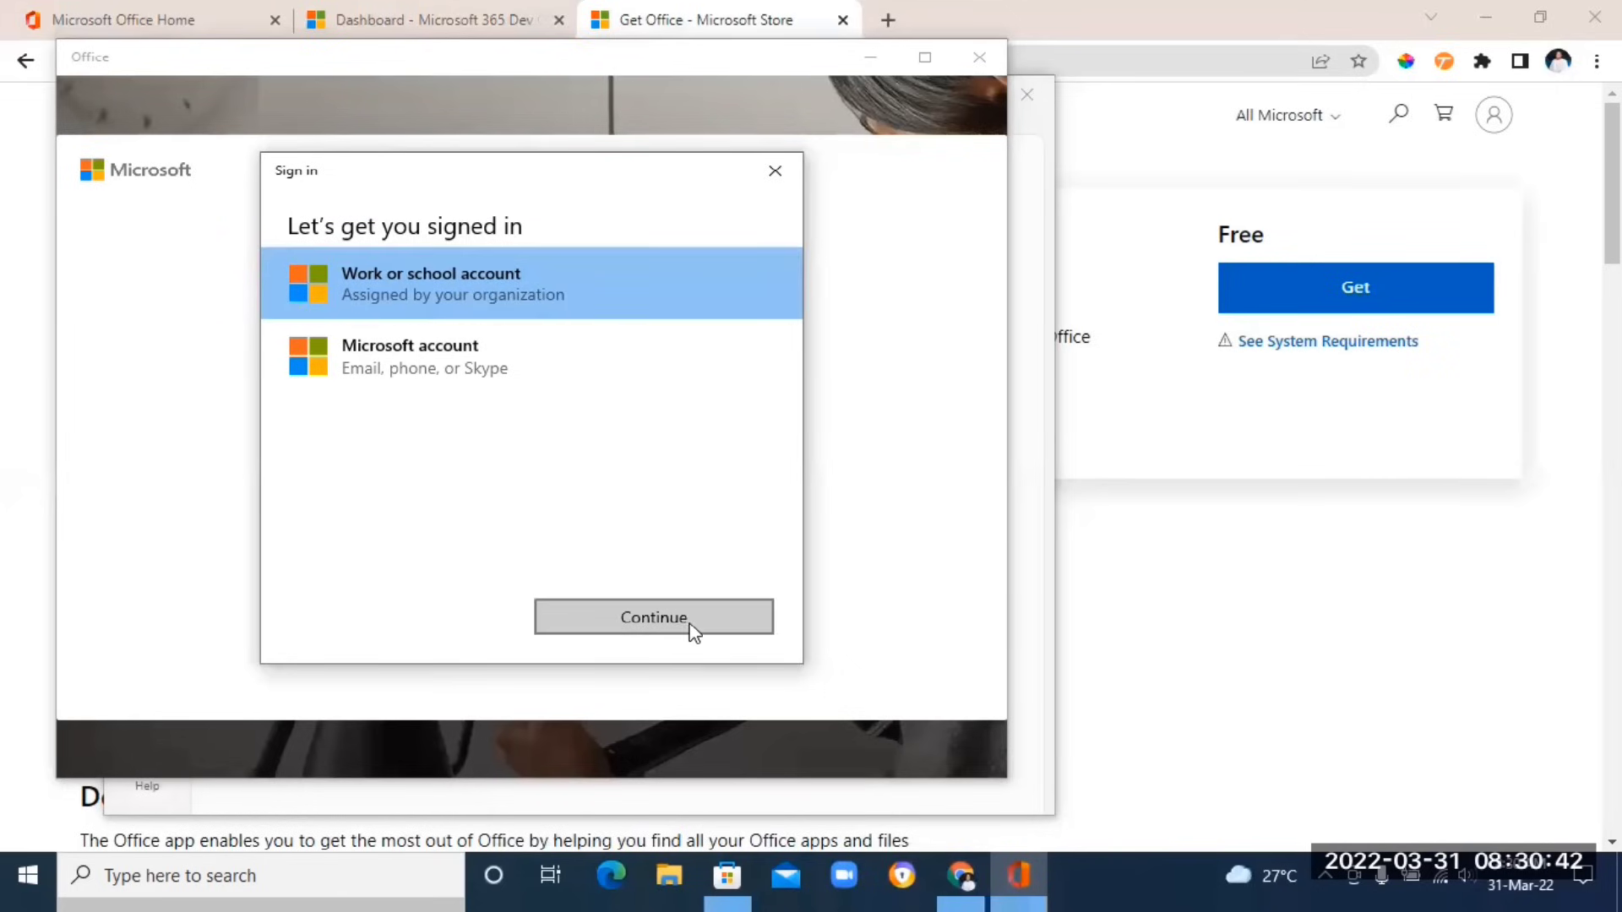
pyautogui.click(654, 617)
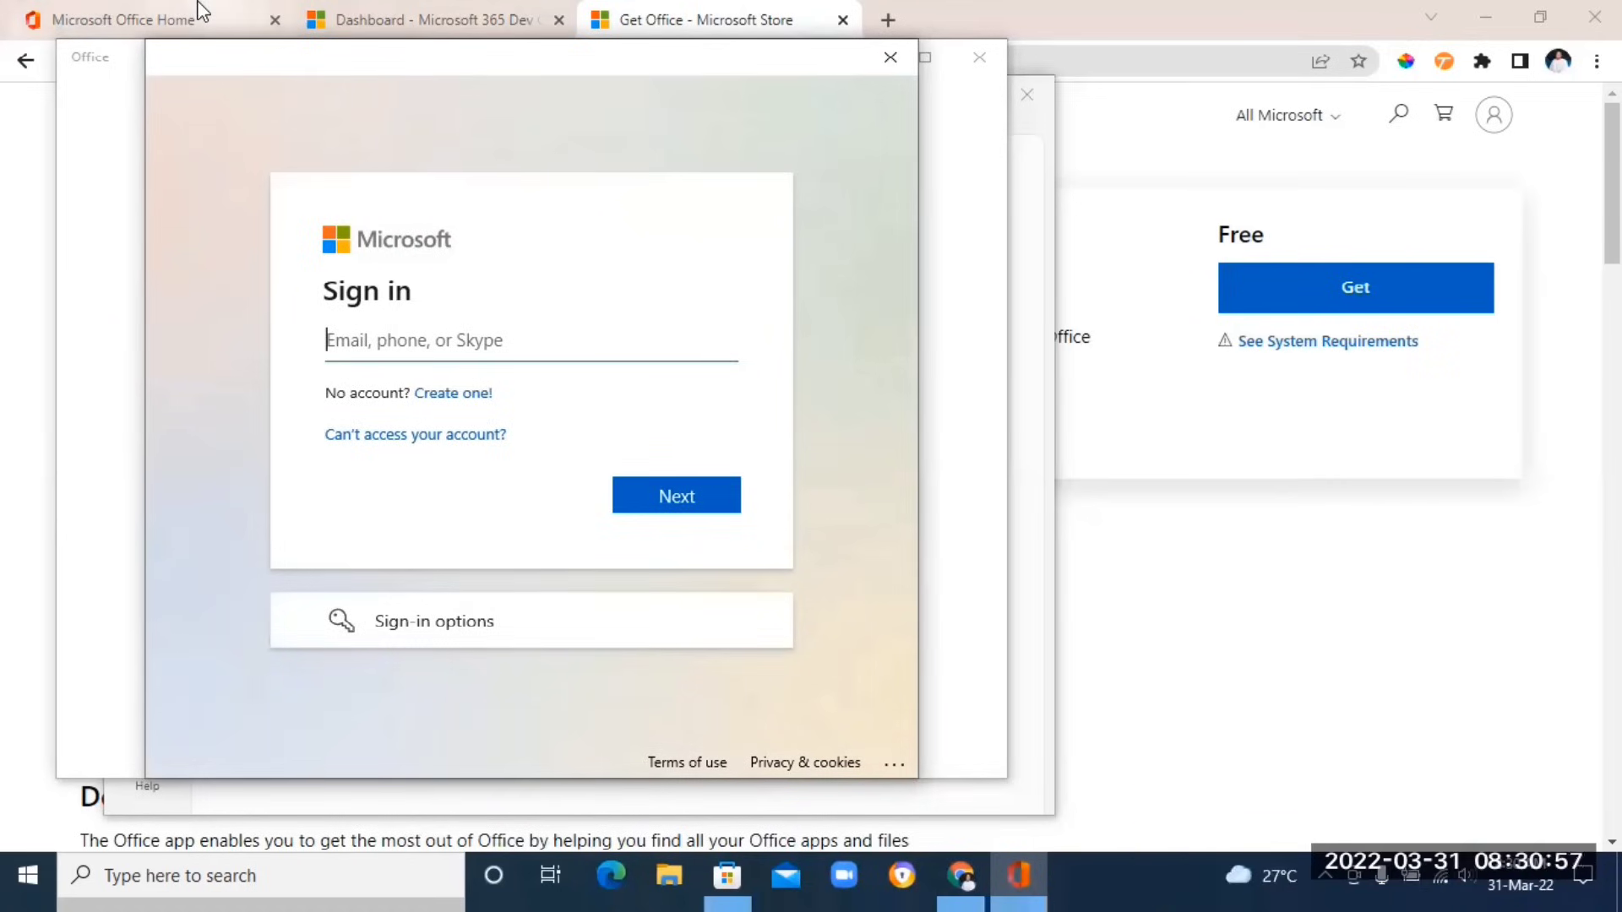
# Copy the administrator e-mail from the Dev Center dashboard, then return to the Office store tab
pyautogui.click(389, 11)
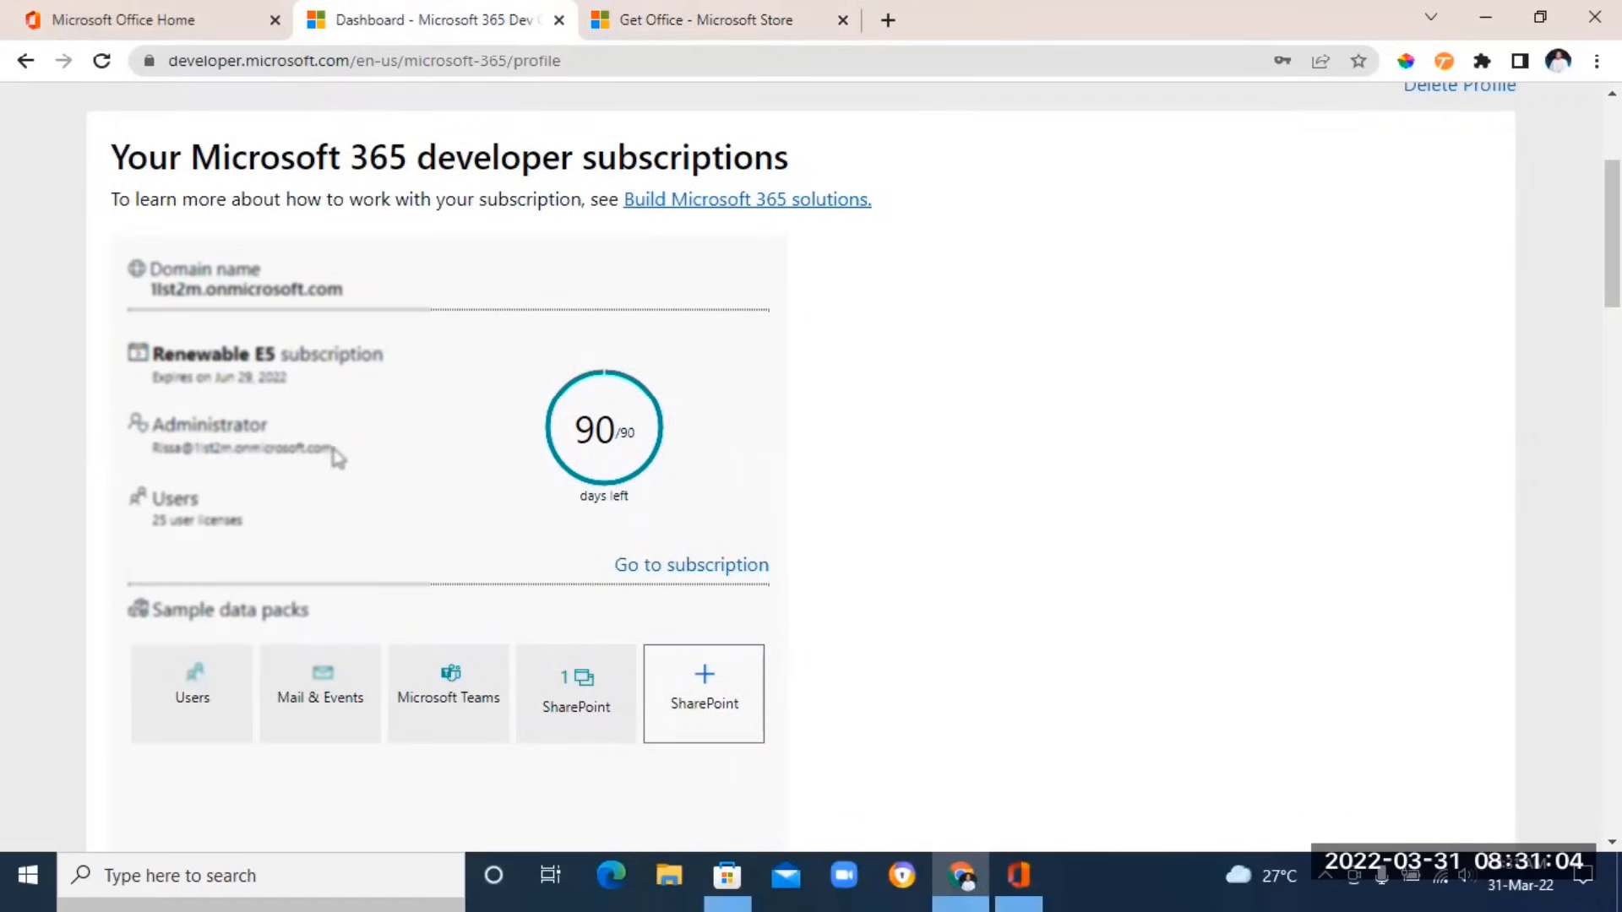
pyautogui.moveTo(336, 446); pyautogui.dragTo(152, 447)
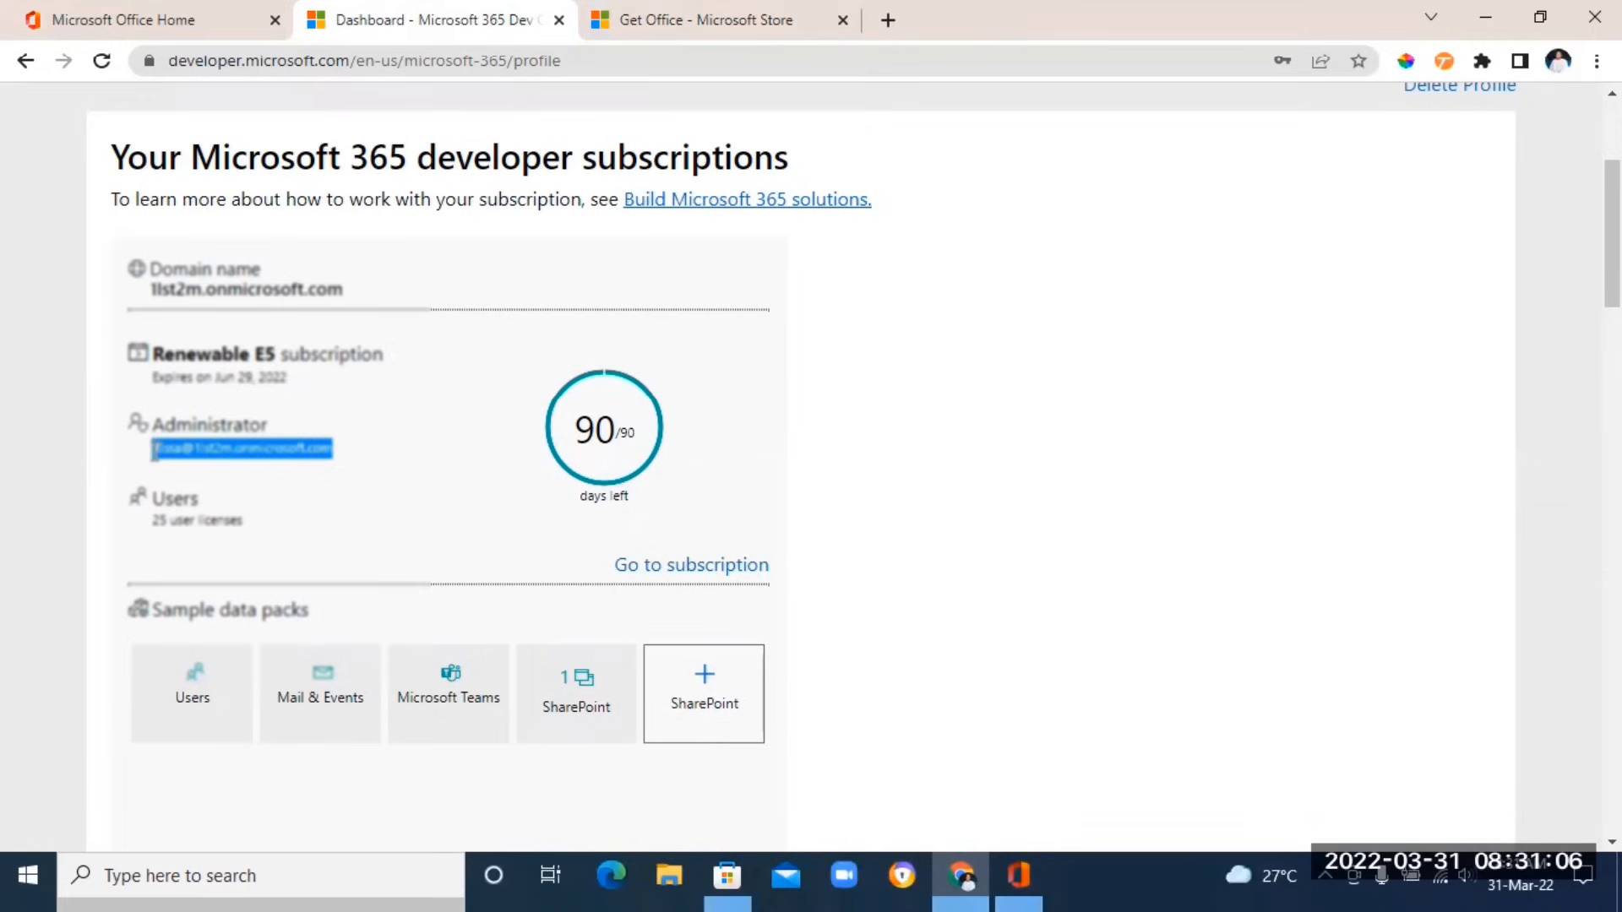
pyautogui.rightClick(226, 452)
pyautogui.click(272, 472)
pyautogui.click(756, 11)
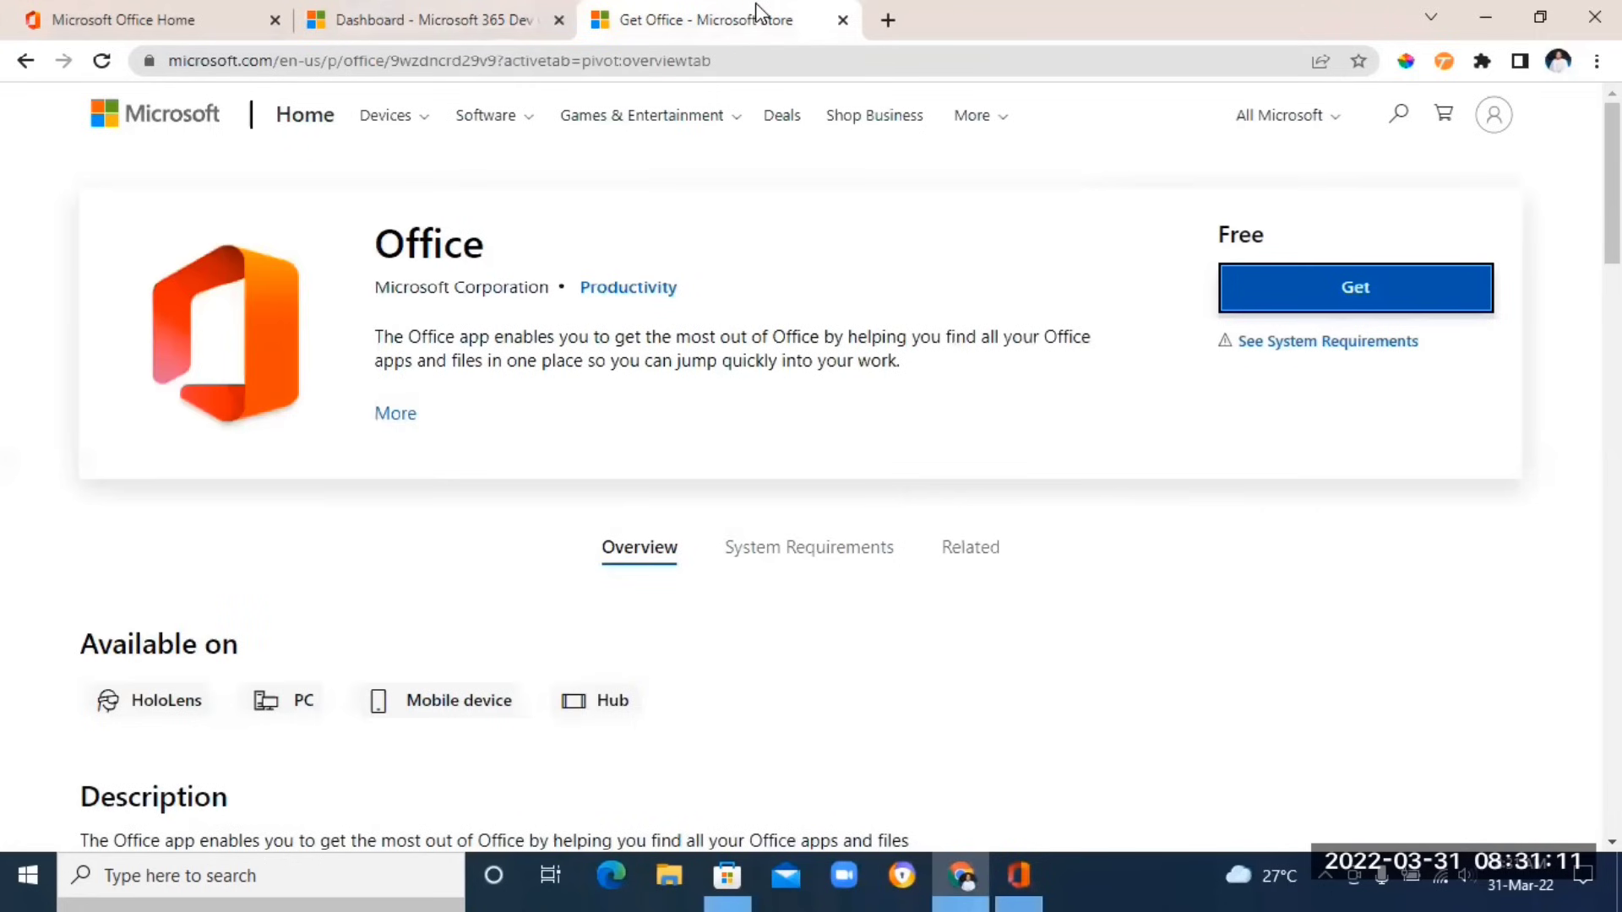
# Get the free Office app through Microsoft Store and launch it
pyautogui.click(1408, 297)
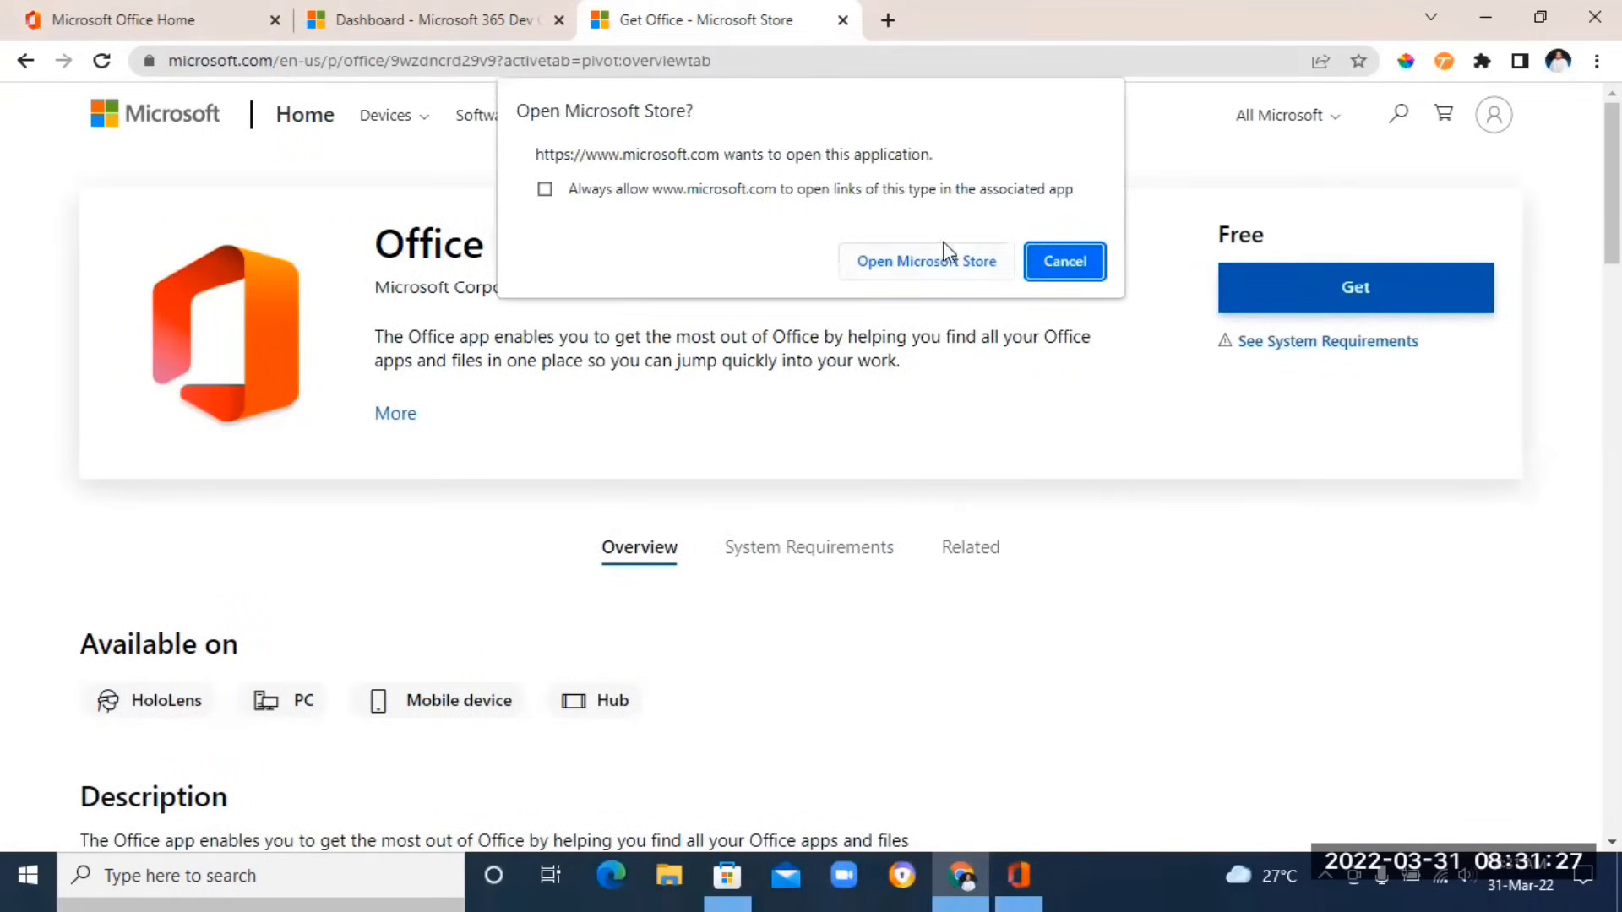
pyautogui.click(936, 261)
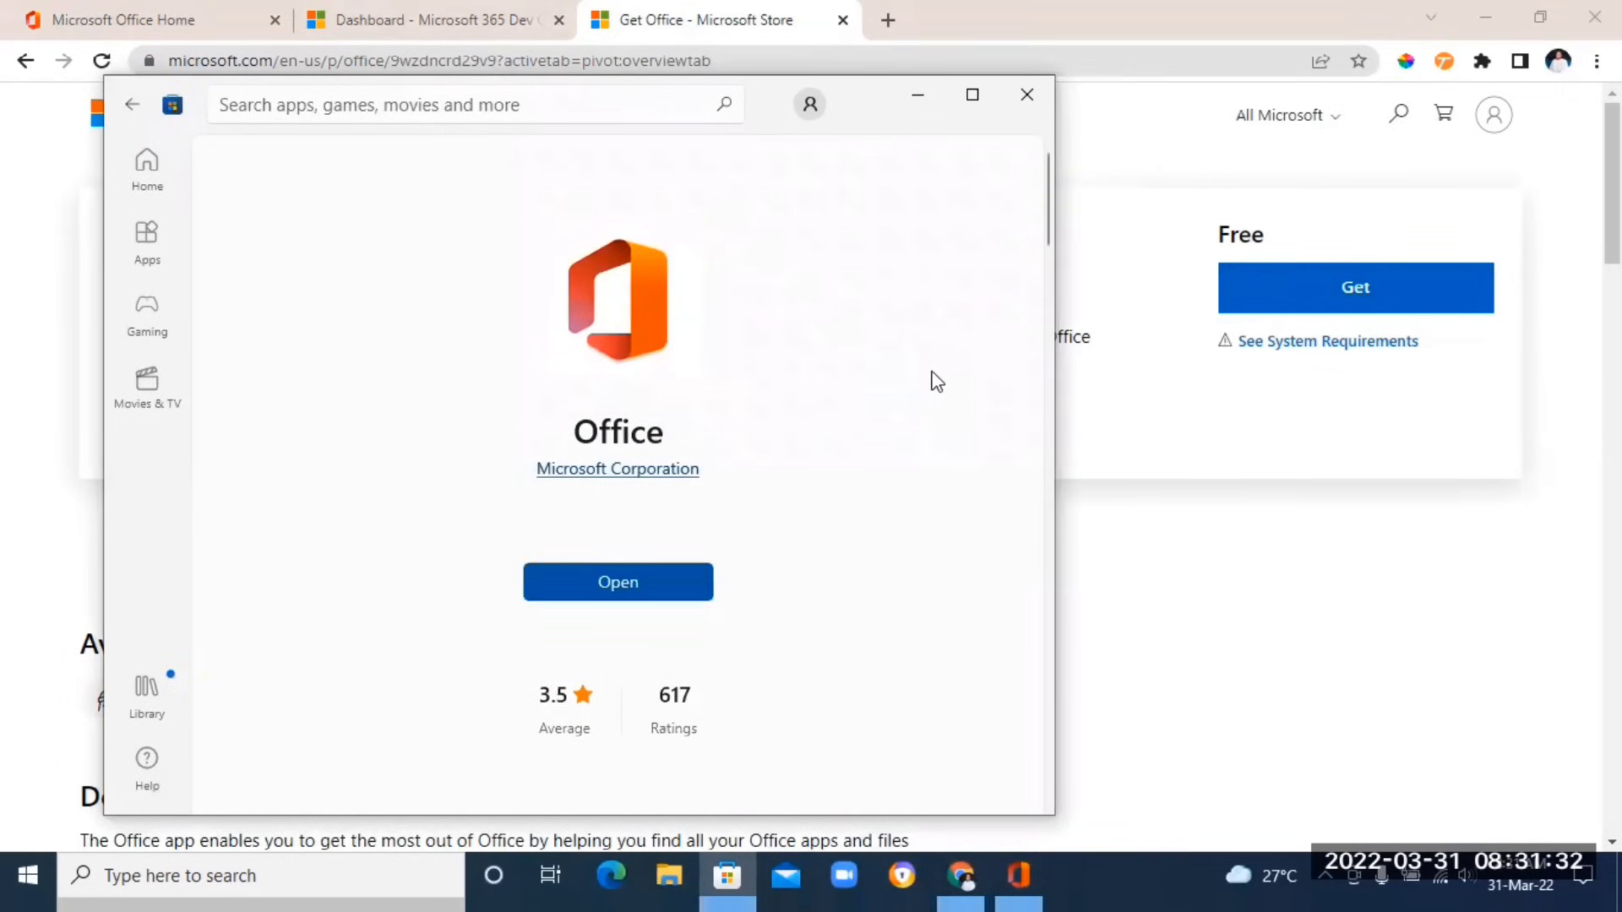
pyautogui.click(681, 590)
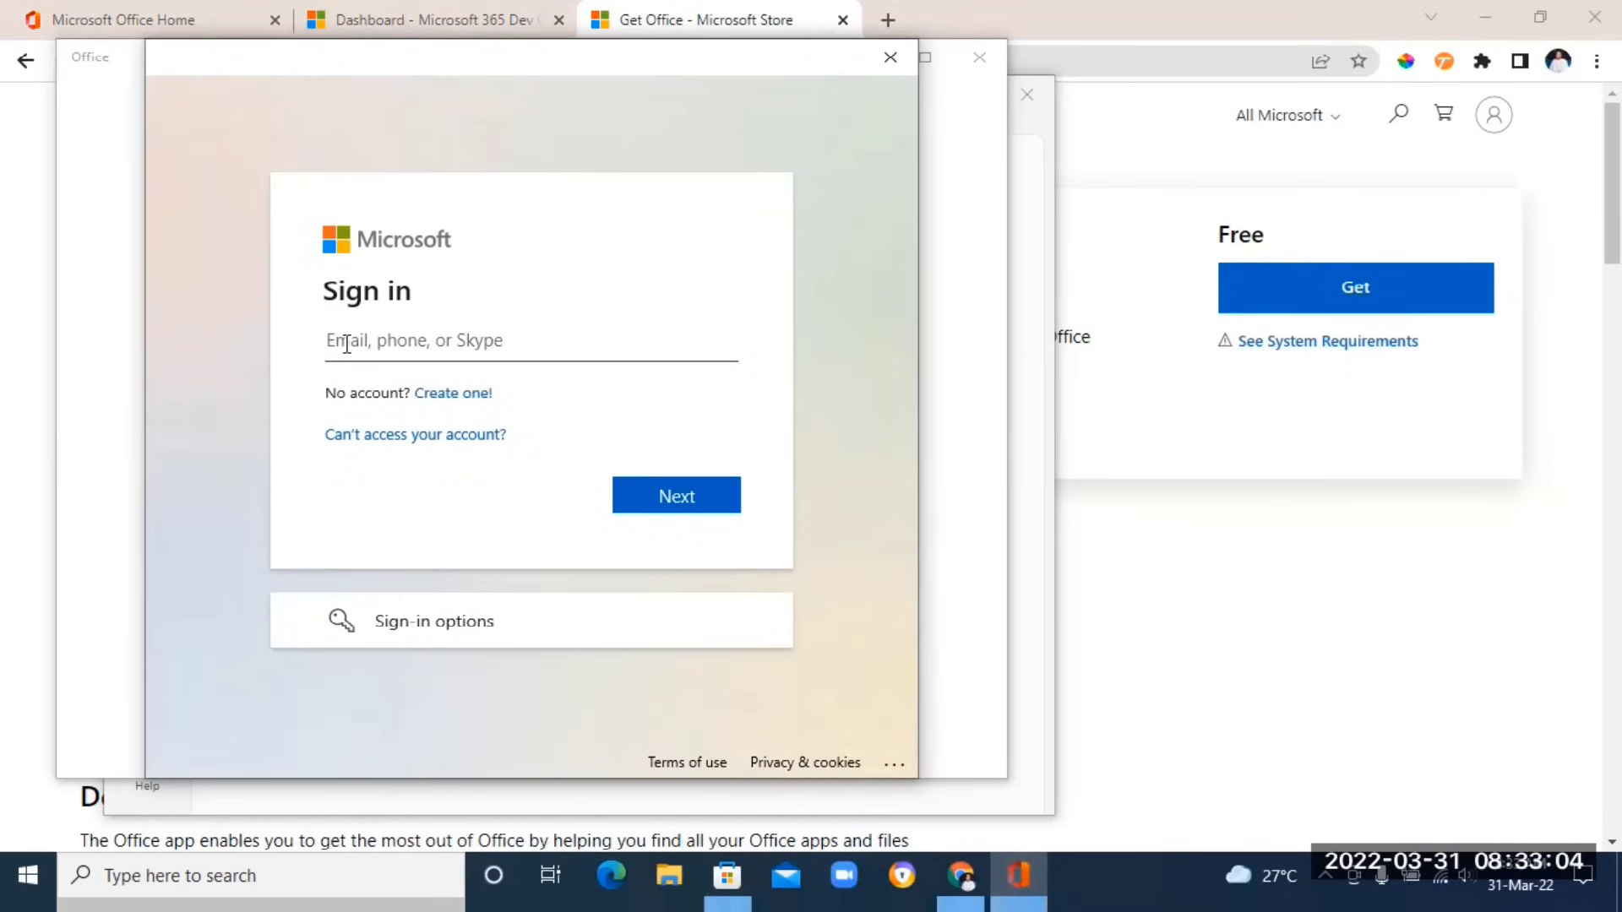
# Sign in to Office with the pasted sandbox admin e-mail and its password
pyautogui.hotkey('ctrl', 'v')
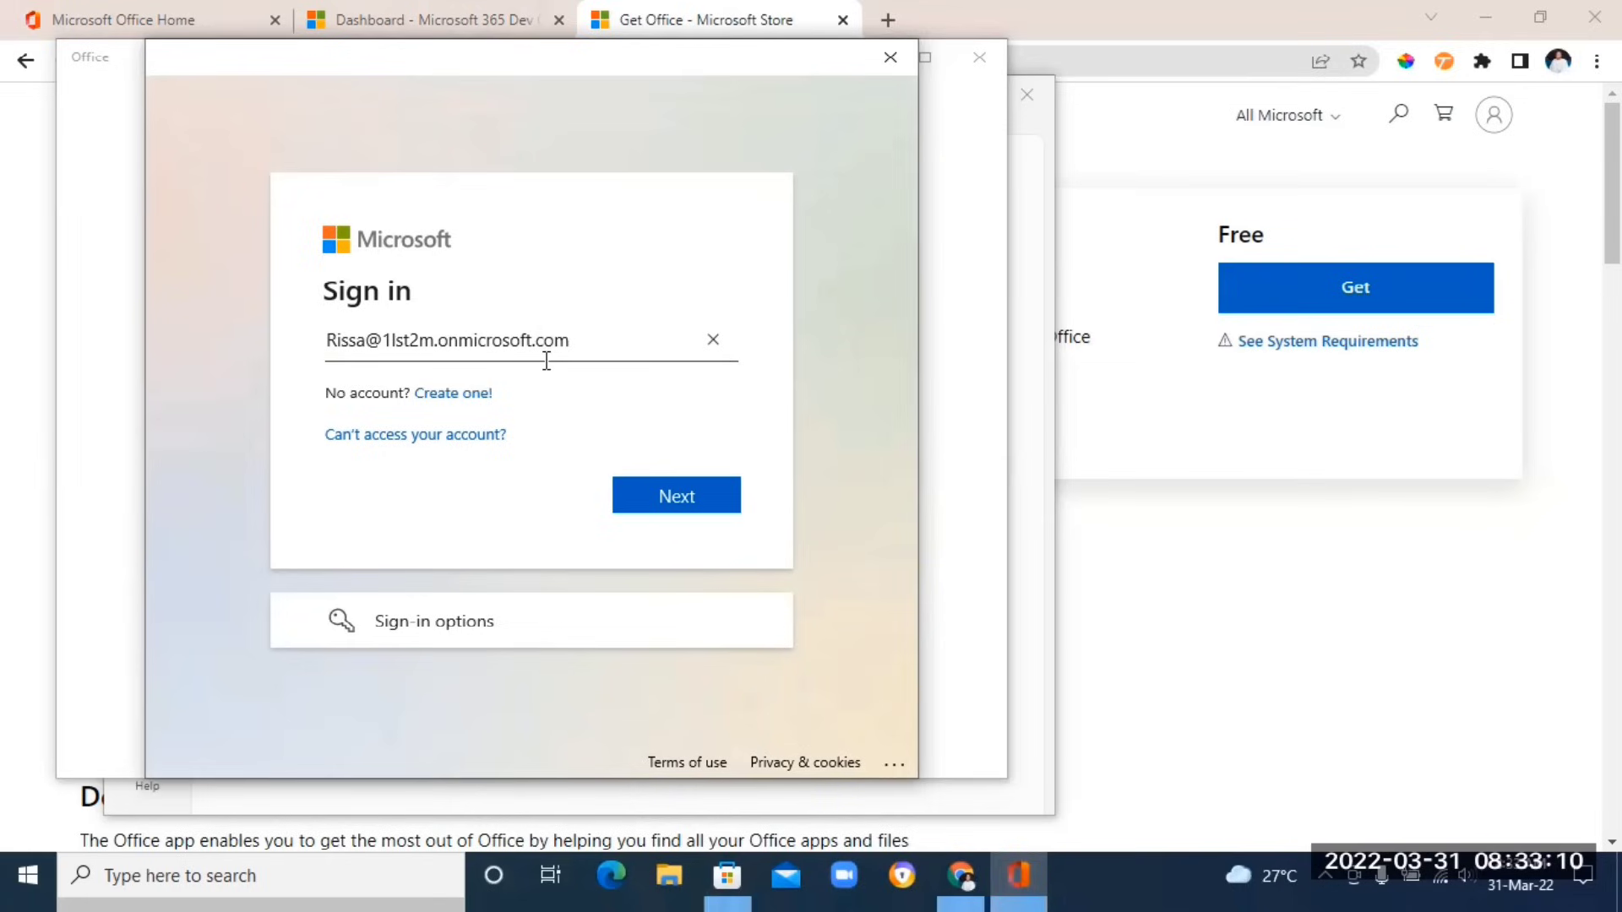
pyautogui.click(677, 495)
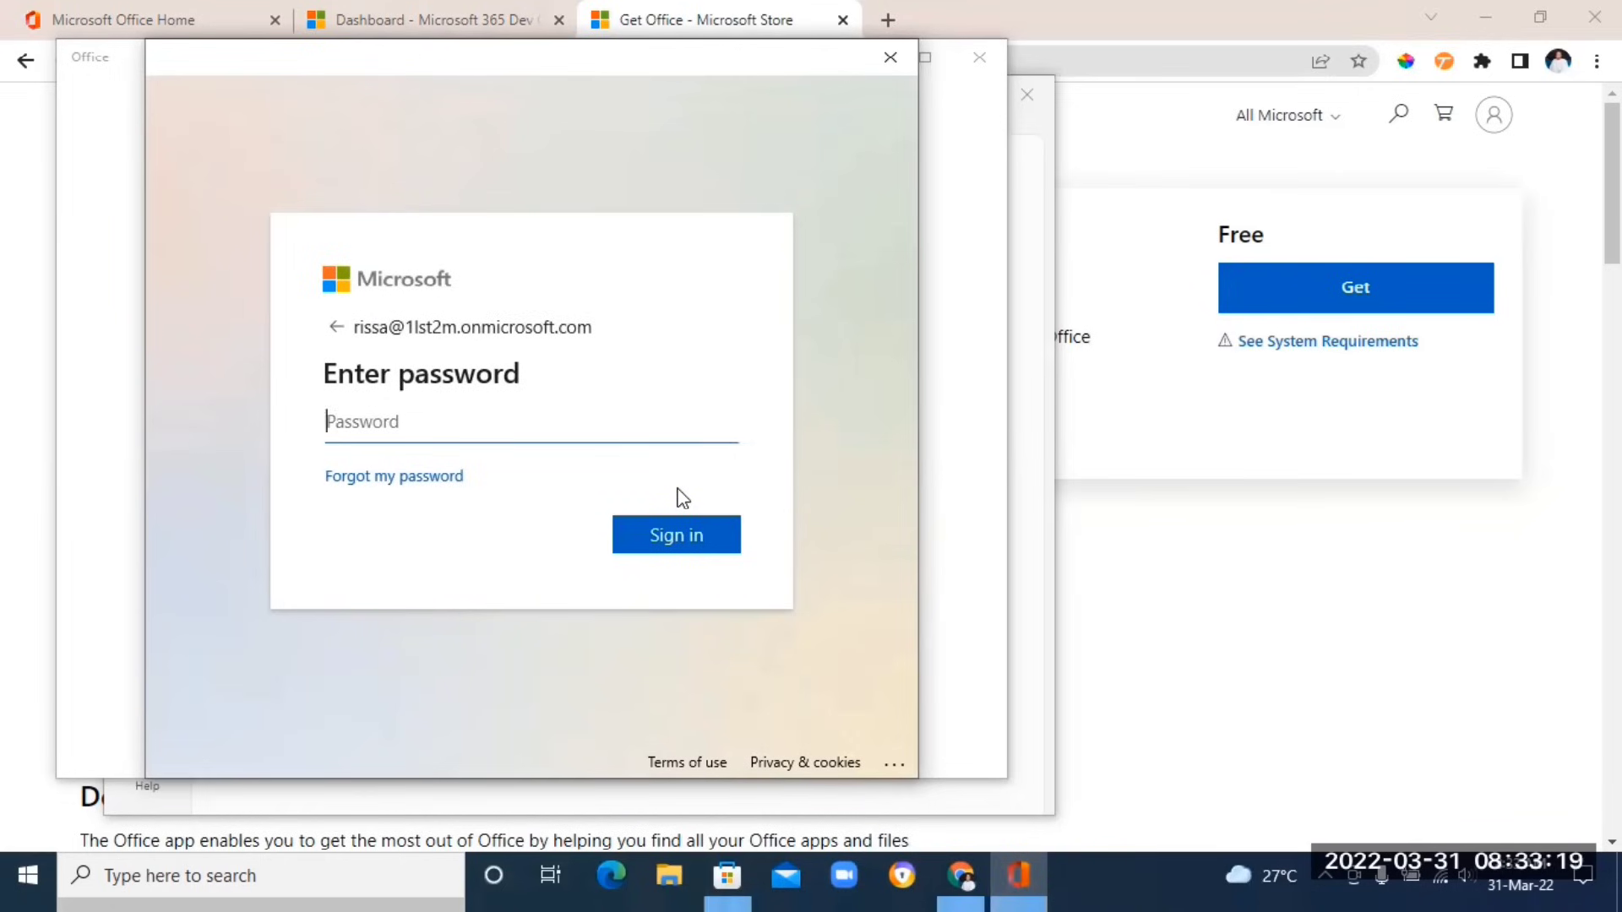
pyautogui.write('••••••••••••••')
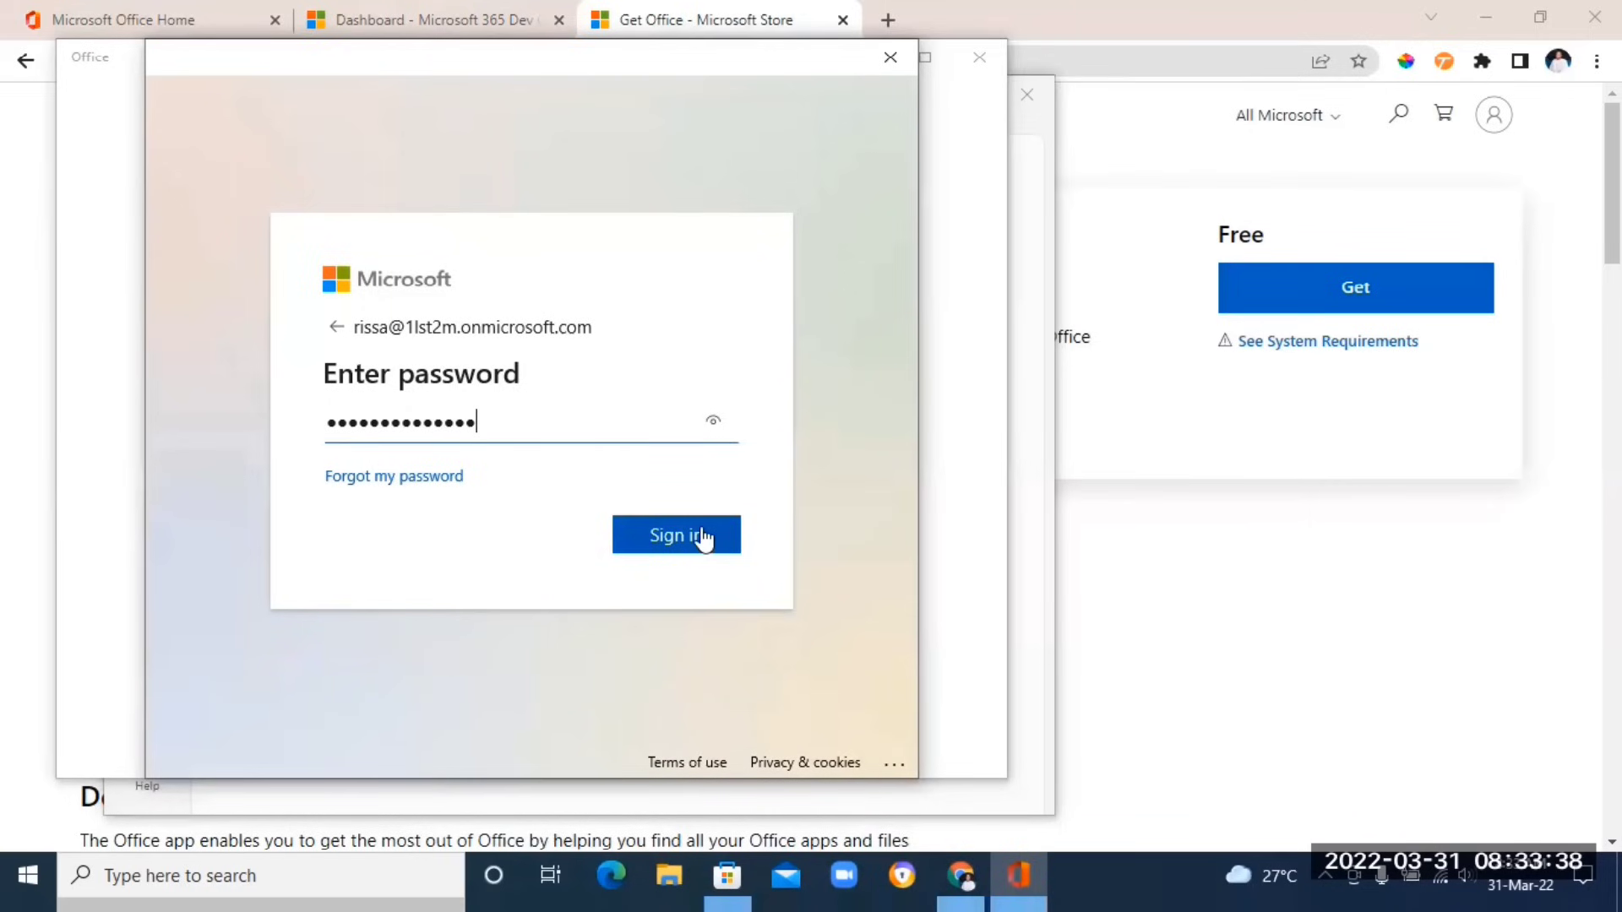
pyautogui.click(701, 537)
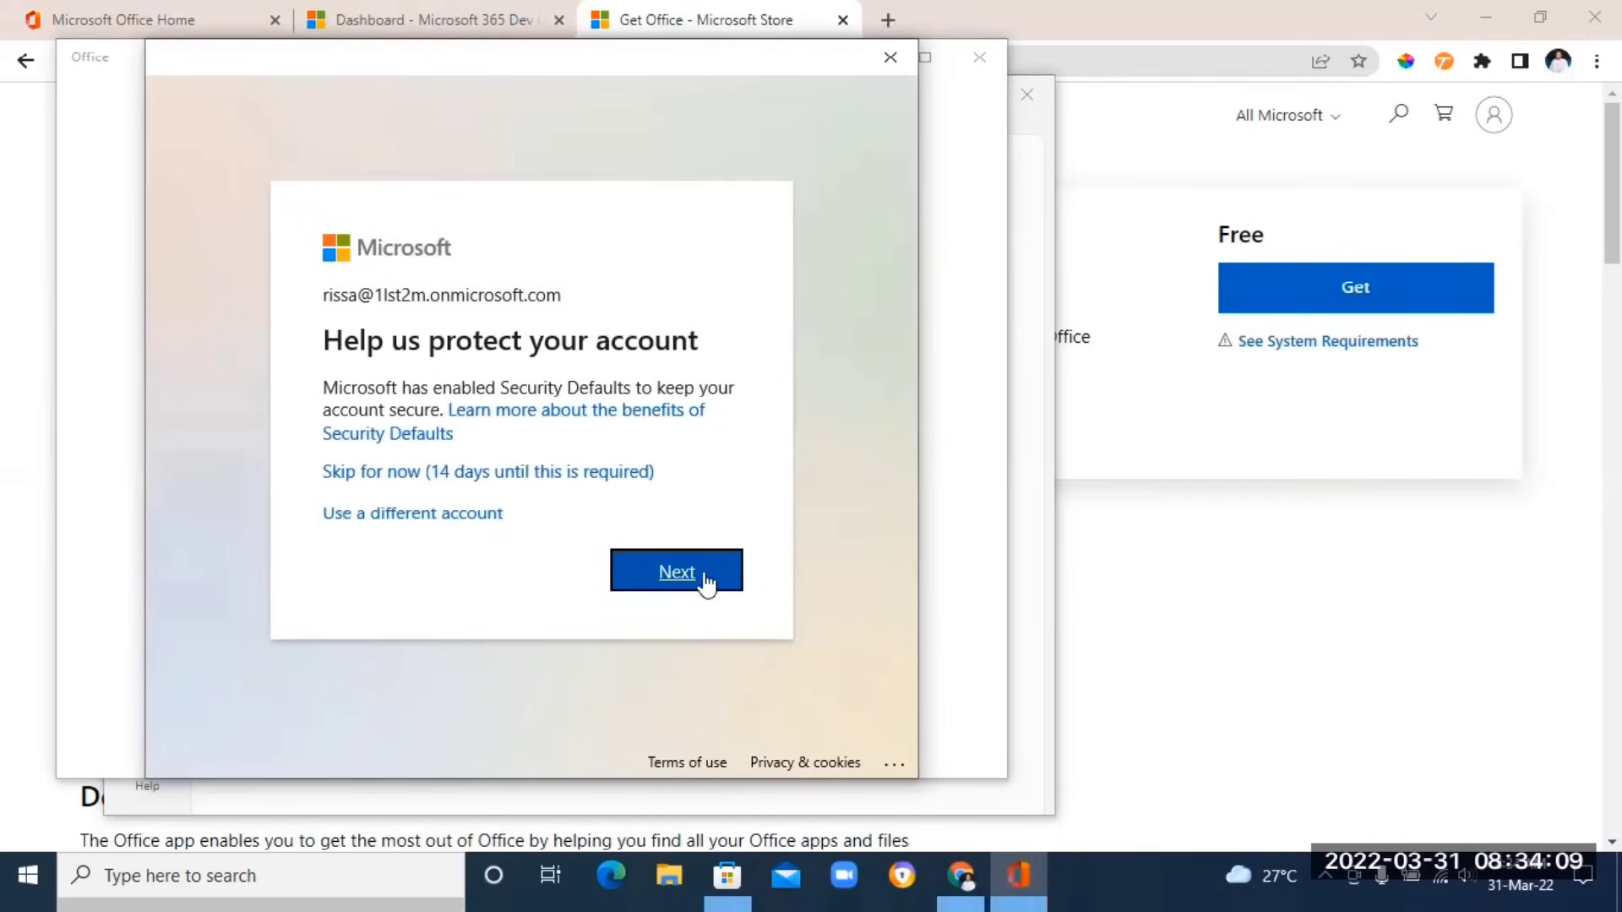
# Advance through the account-protection and Authenticator setup pages until the QR code appears
pyautogui.click(705, 580)
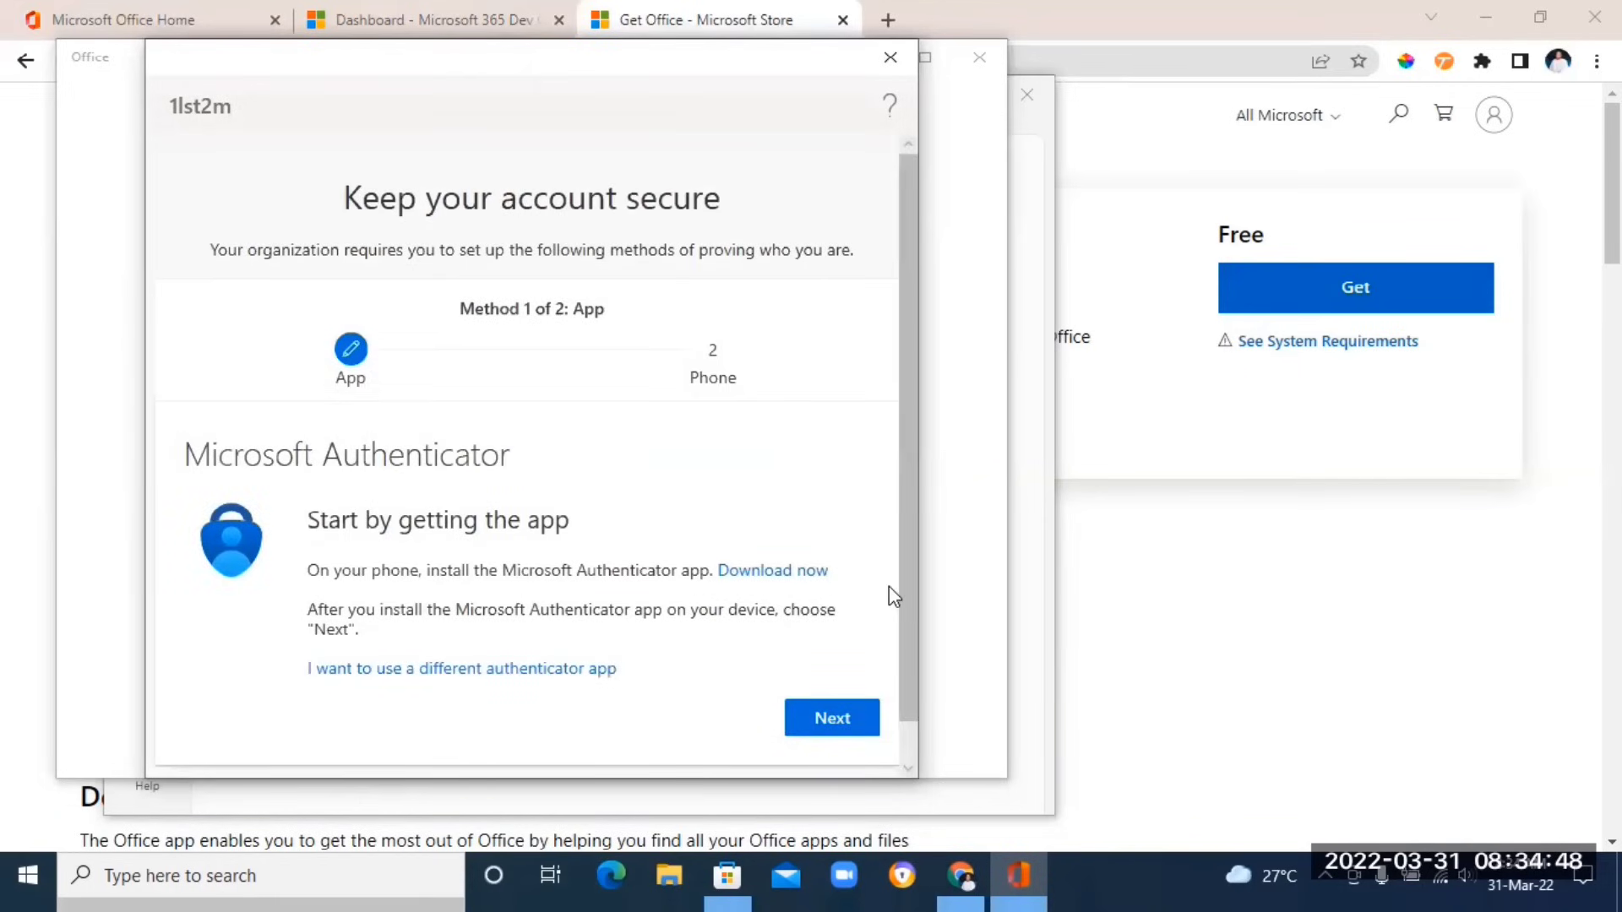
pyautogui.moveTo(903, 591)
pyautogui.mouseDown()
pyautogui.moveTo(903, 703)
pyautogui.moveTo(904, 561)
pyautogui.mouseUp()
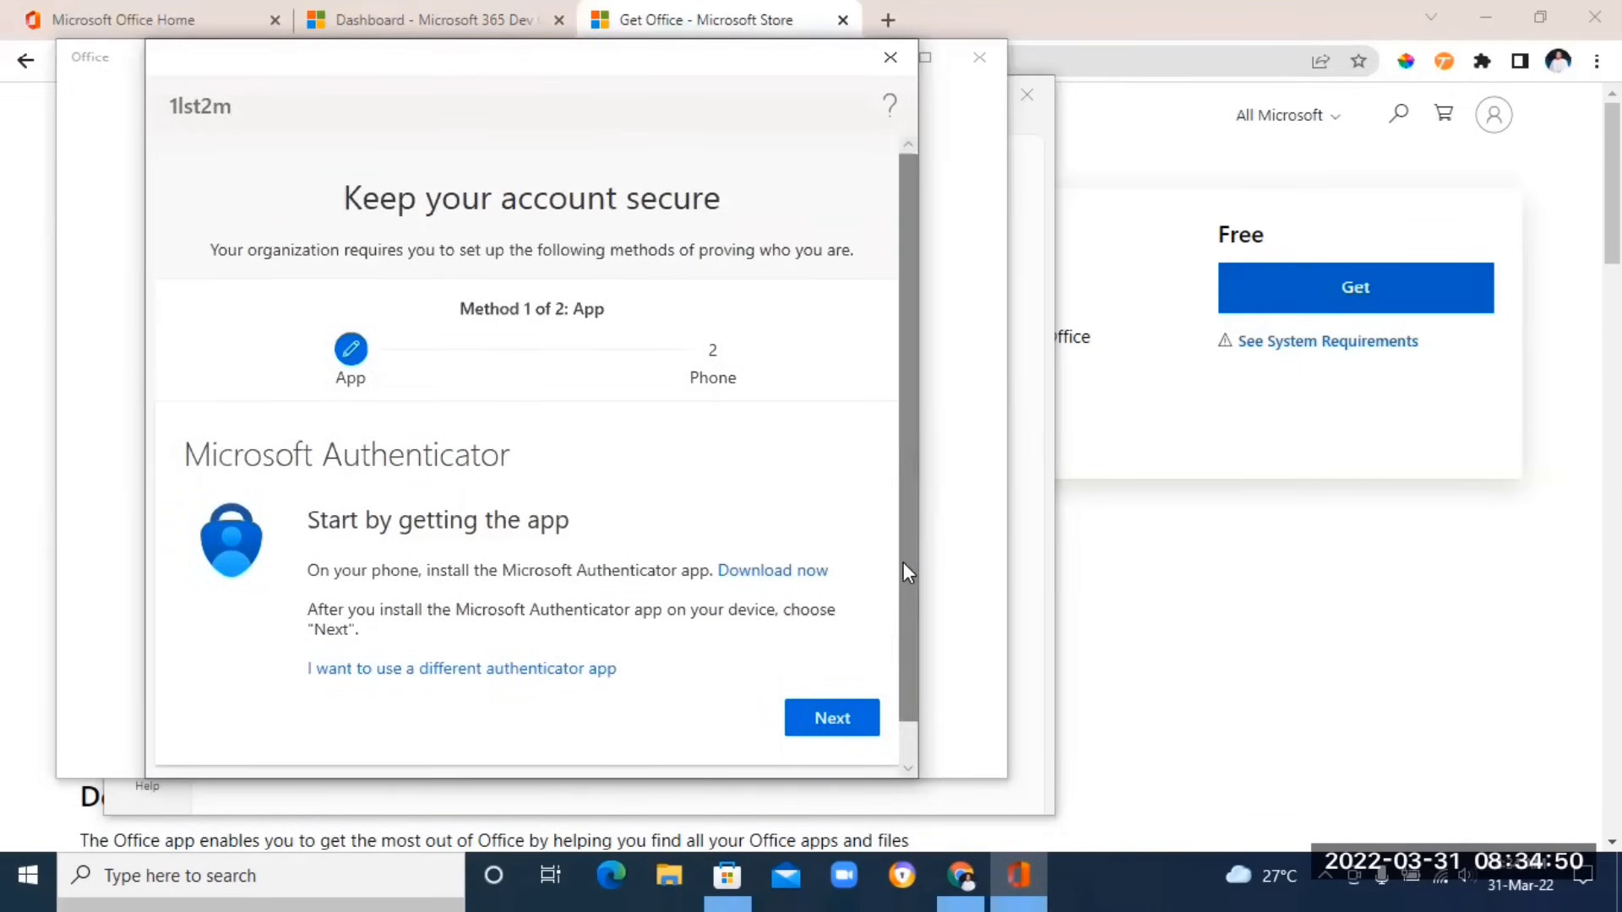
pyautogui.click(836, 720)
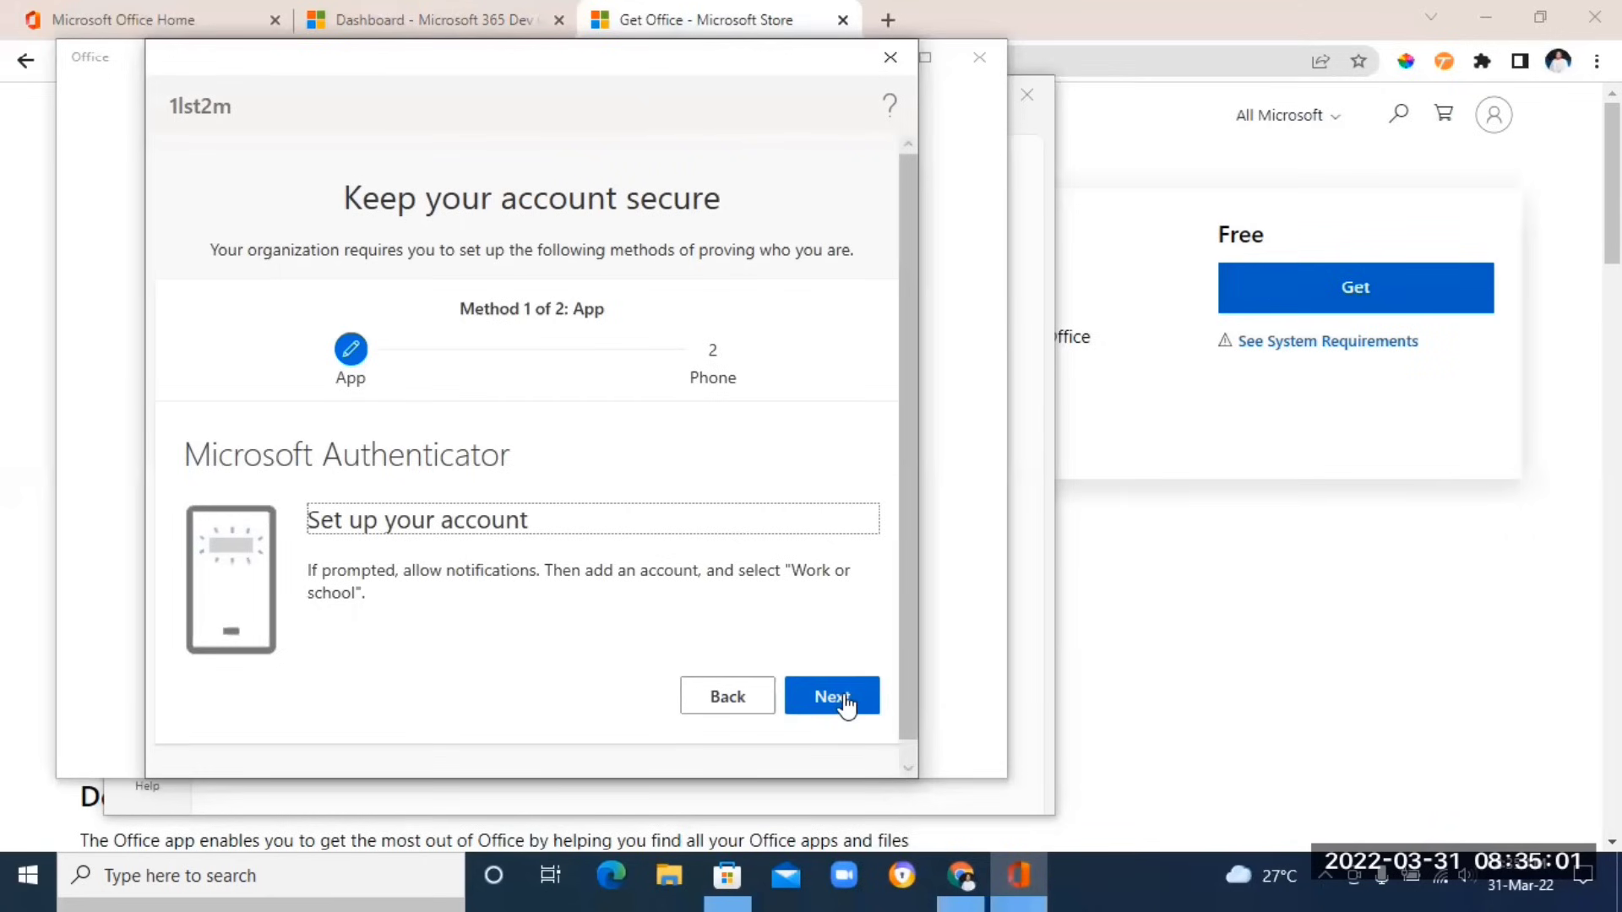
pyautogui.click(846, 704)
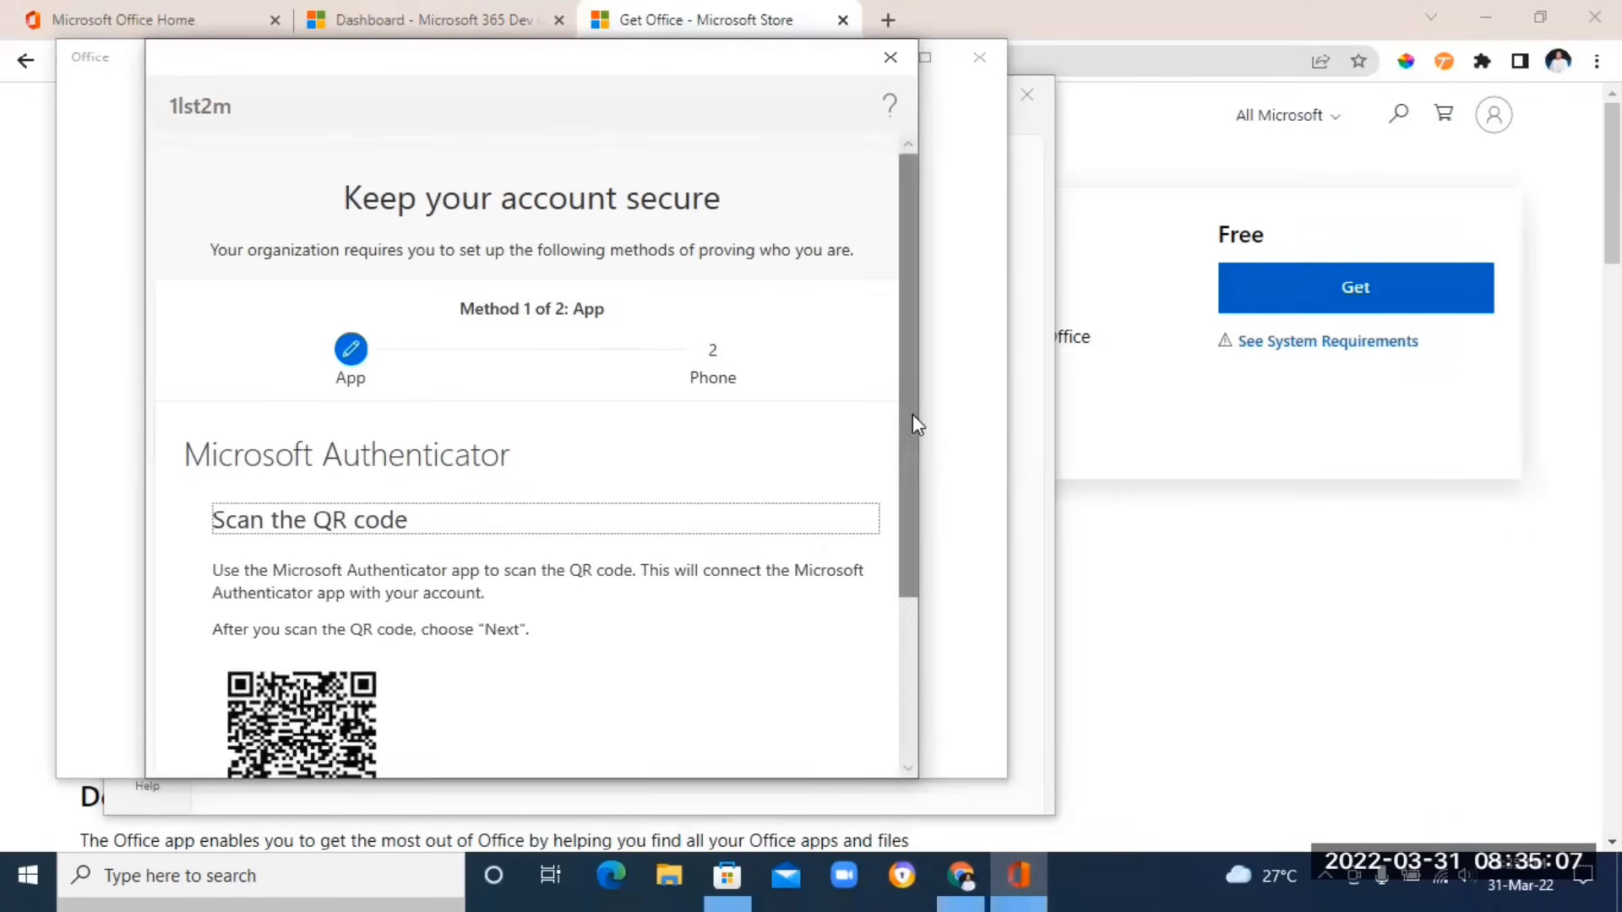
pyautogui.moveTo(916, 423); pyautogui.dragTo(847, 676)
pyautogui.click(847, 676)
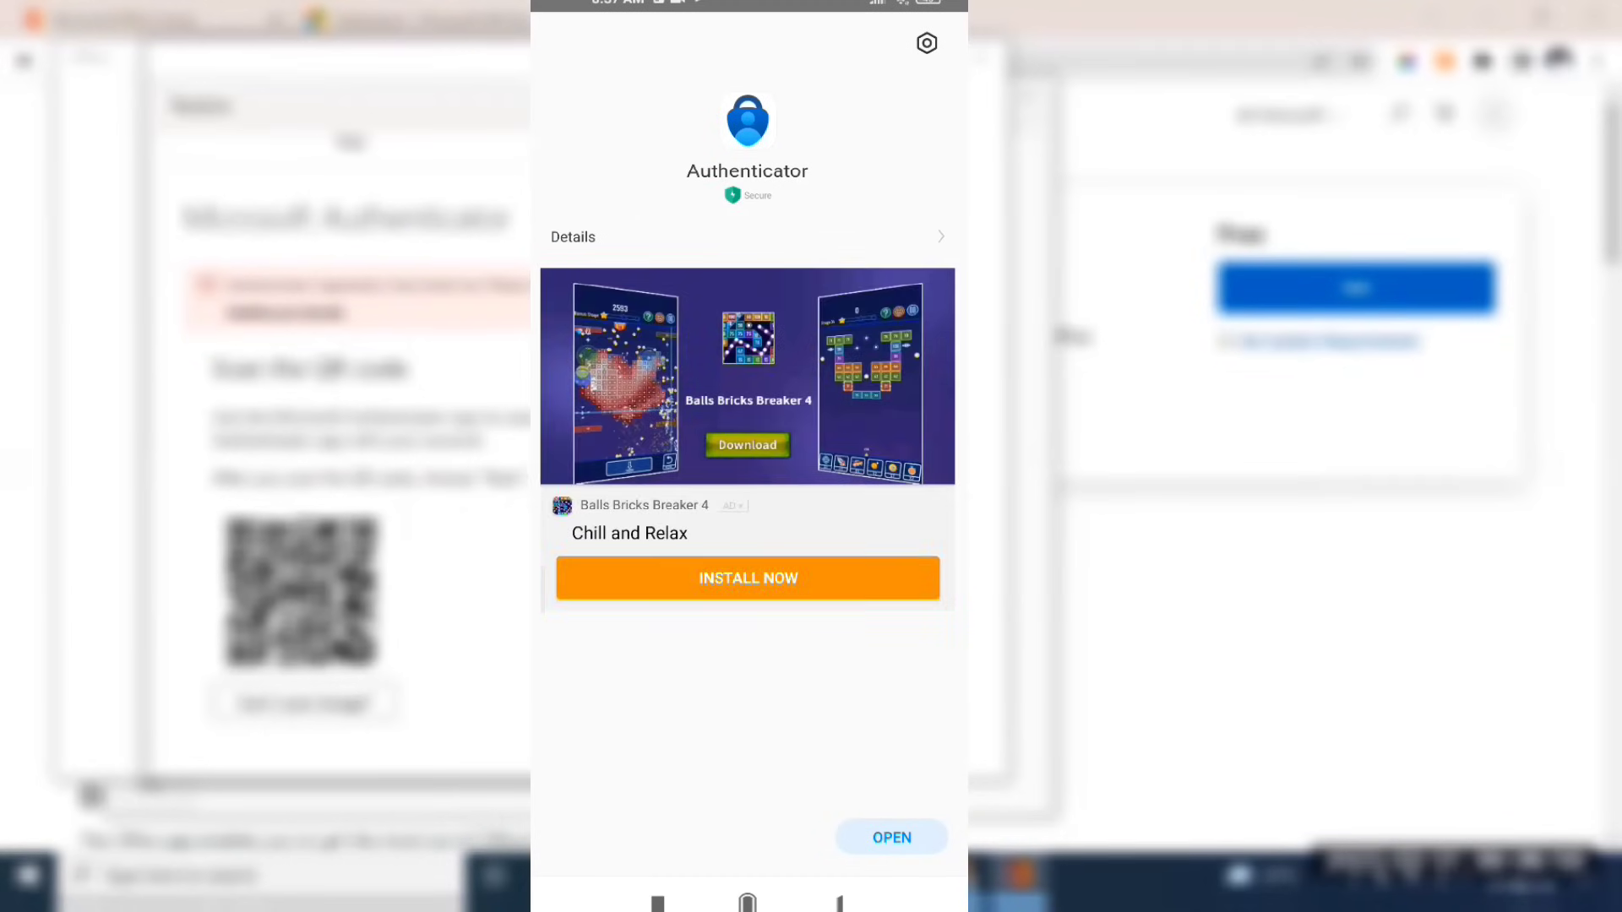
# Open Authenticator on the phone and allow camera access while using the app
pyautogui.click(891, 837)
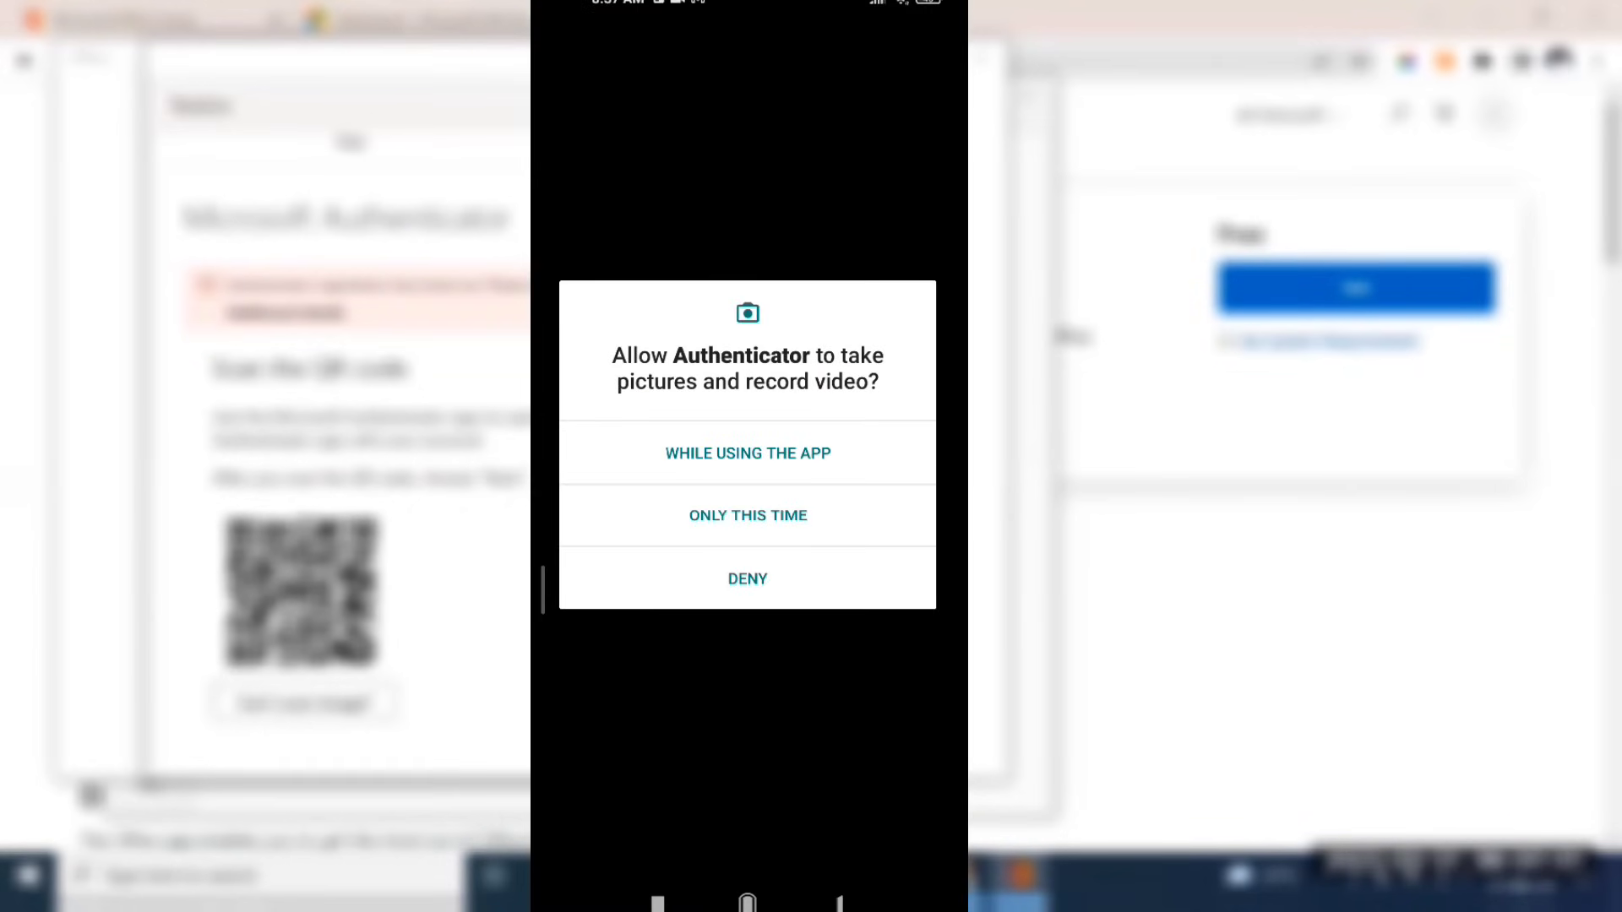
pyautogui.click(747, 452)
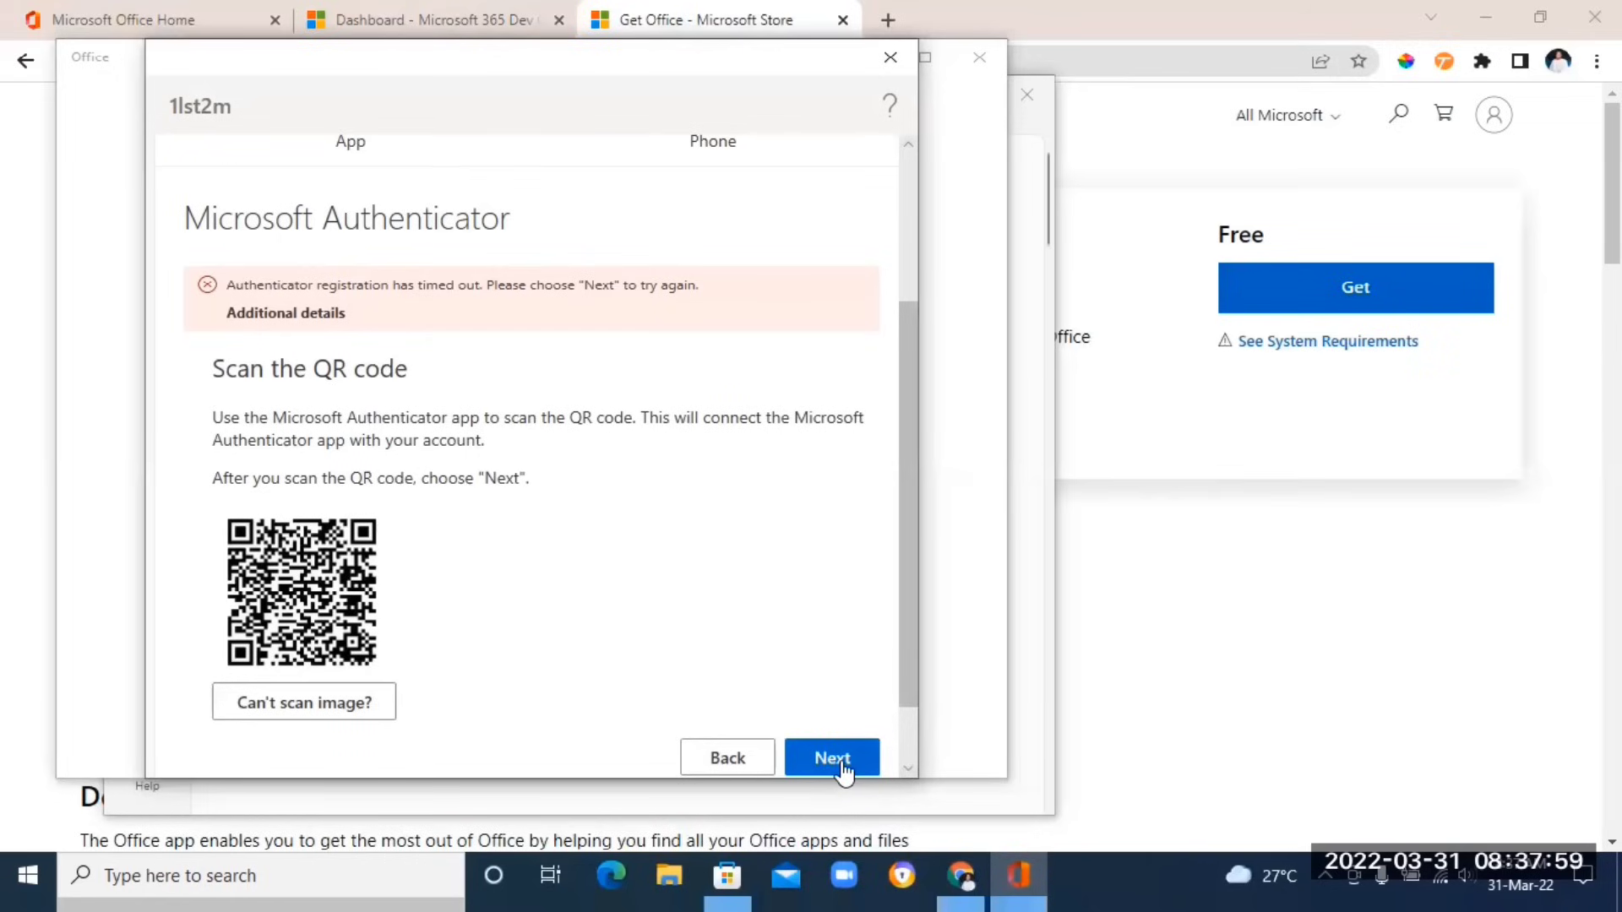
# Retry the Authenticator registration and move on to the phone sign-in method
pyautogui.click(836, 758)
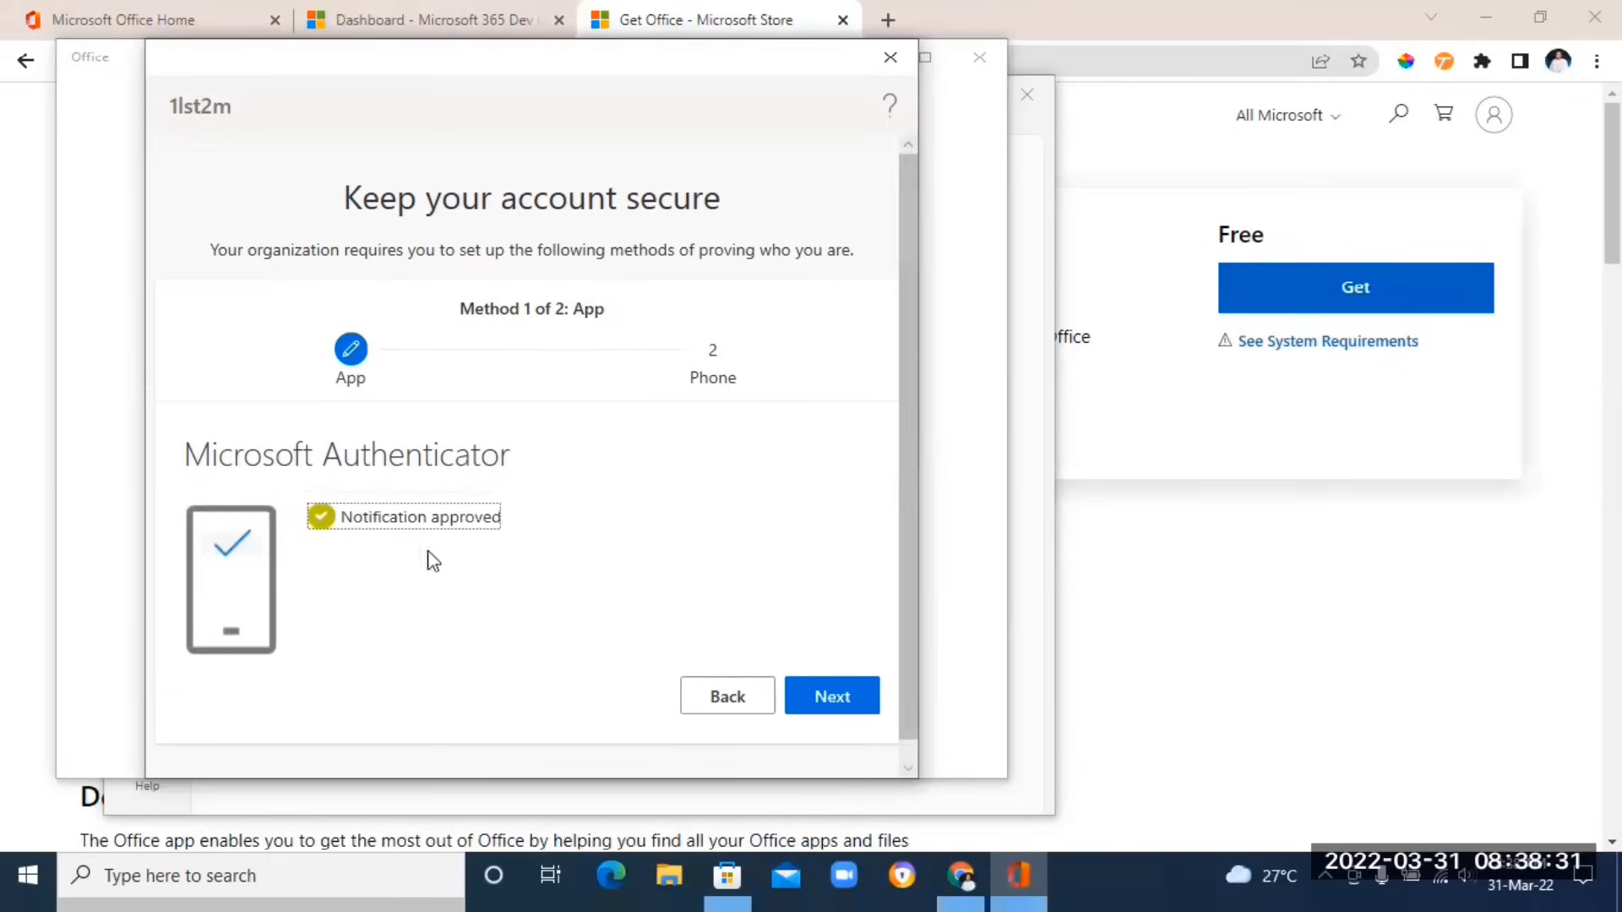
pyautogui.click(832, 697)
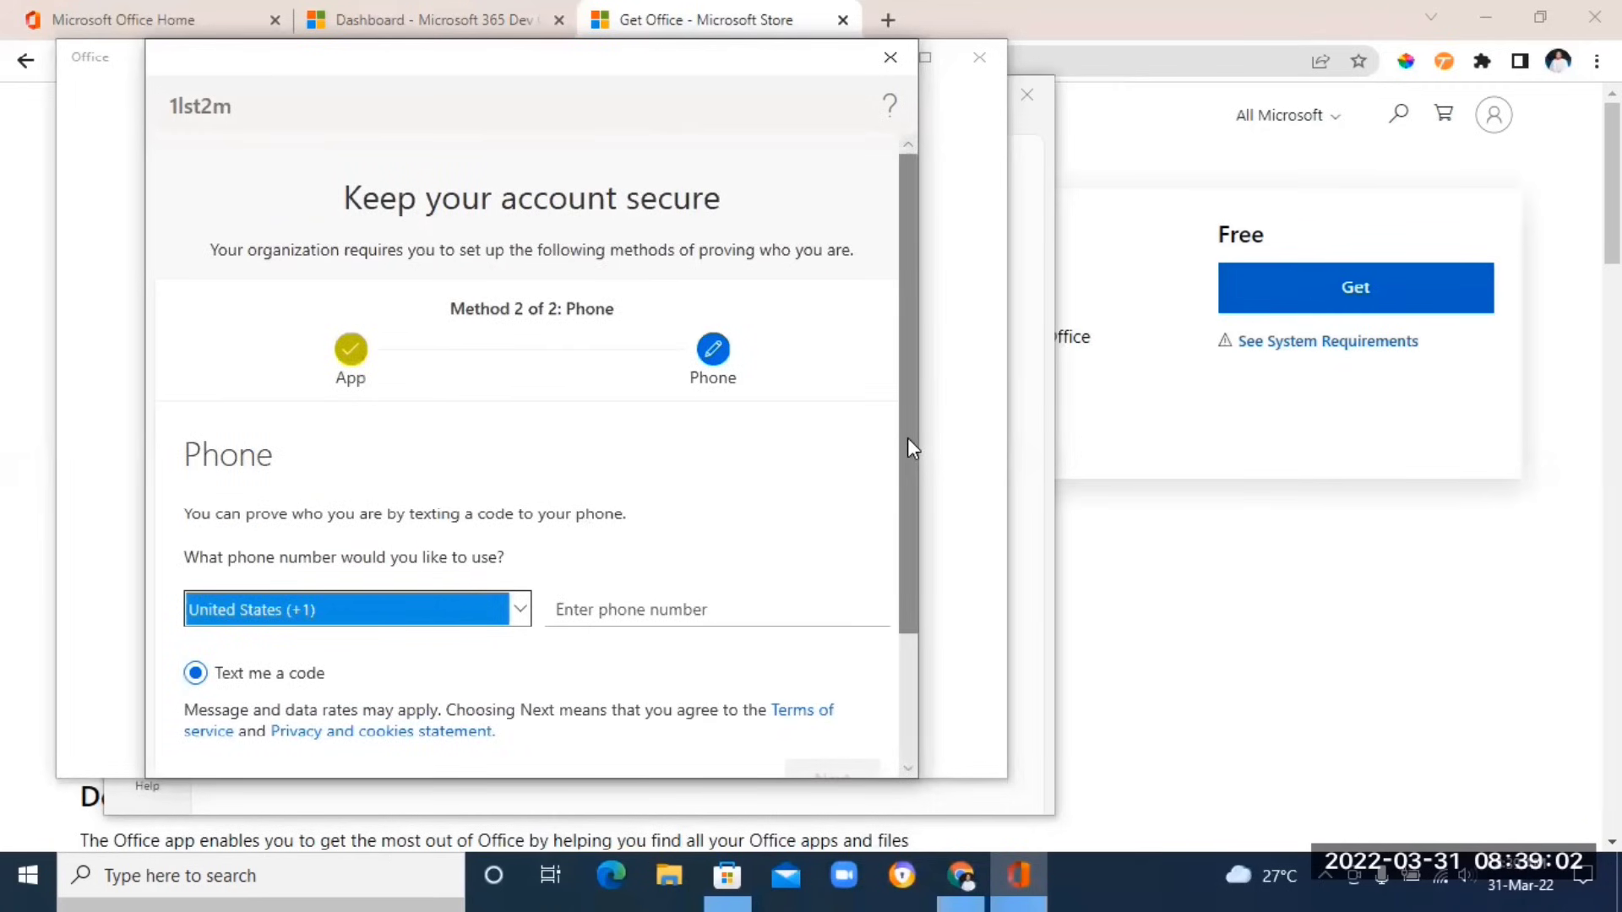
pyautogui.moveTo(907, 438); pyautogui.dragTo(901, 539)
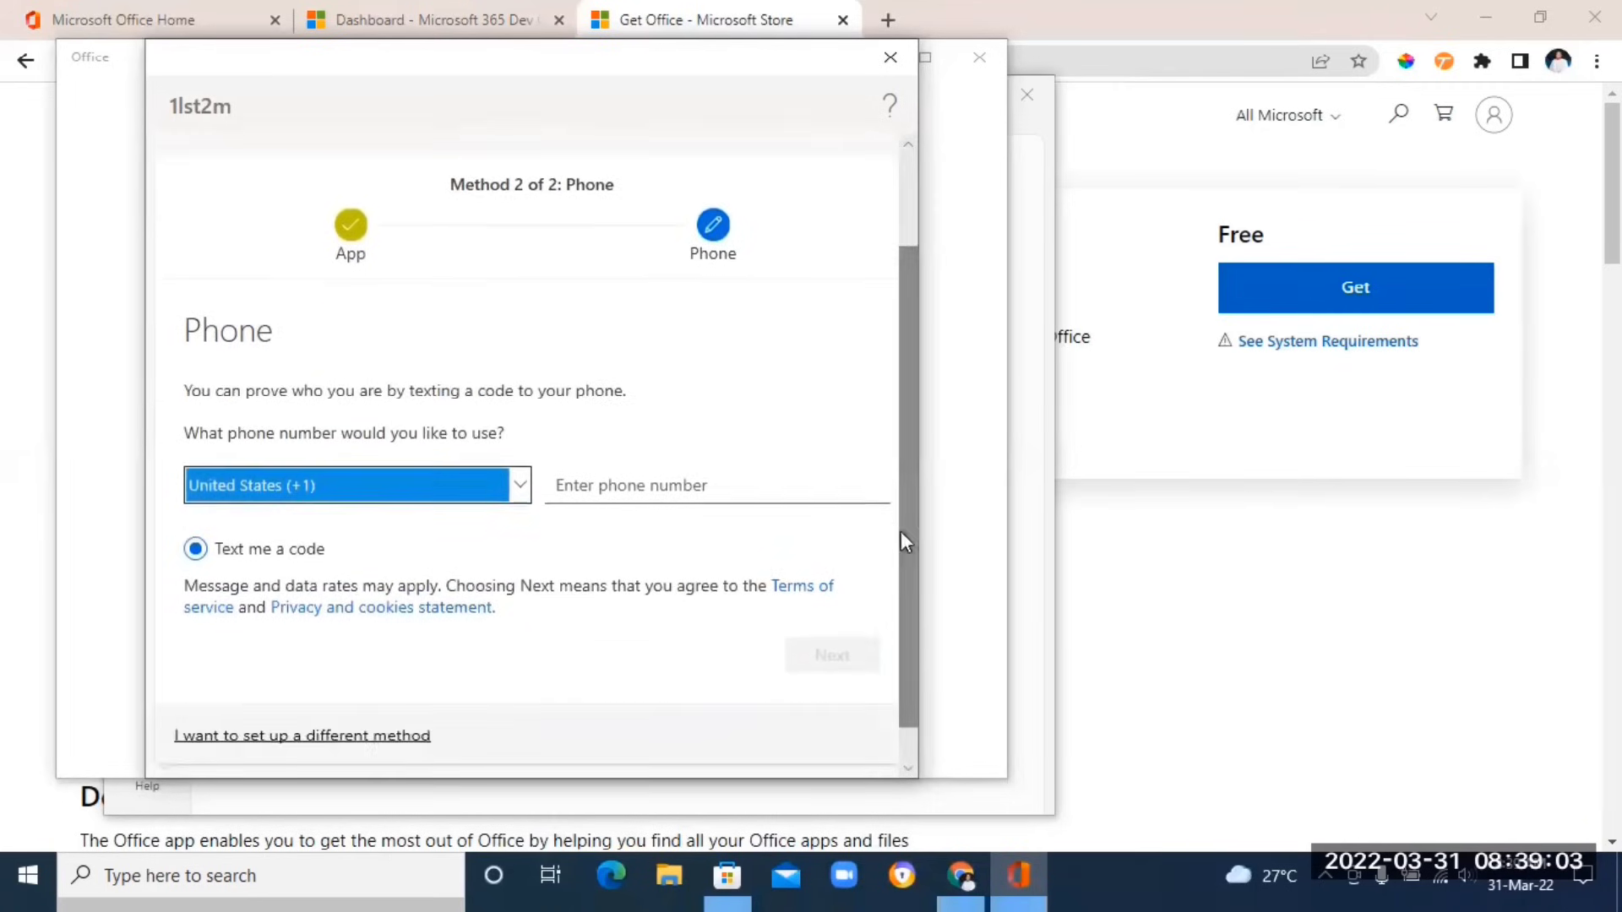
# Choose Cameroon (+237) as the country code and enter the phone number
pyautogui.click(521, 487)
pyautogui.scroll(5, 279, 507)
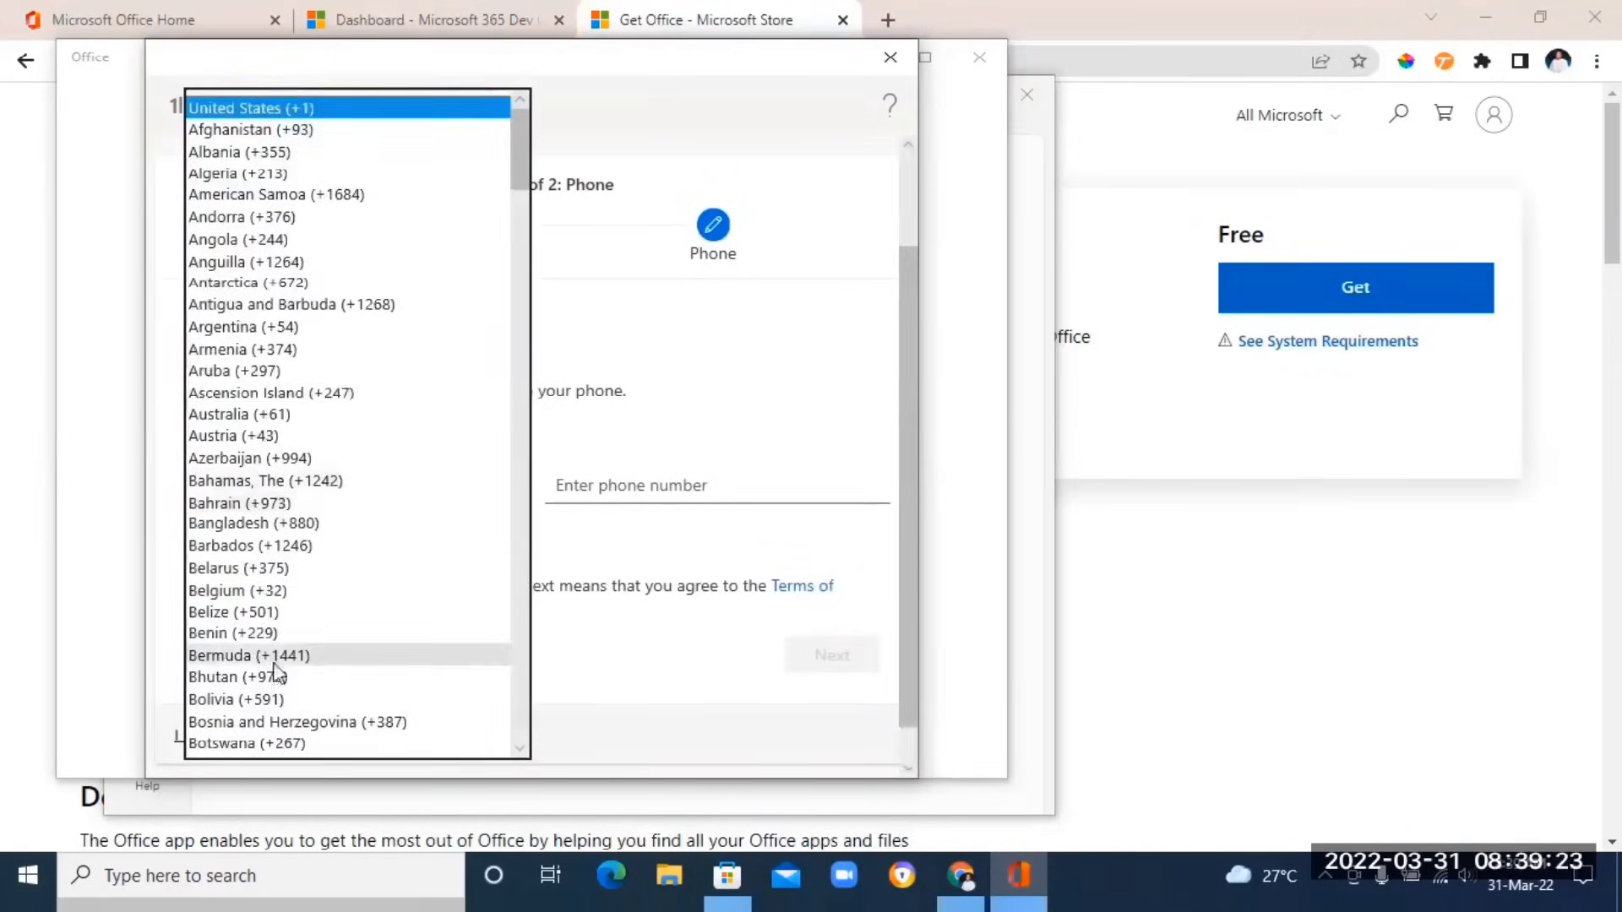
pyautogui.press('Down')
pyautogui.press('Down')
pyautogui.press('Down')
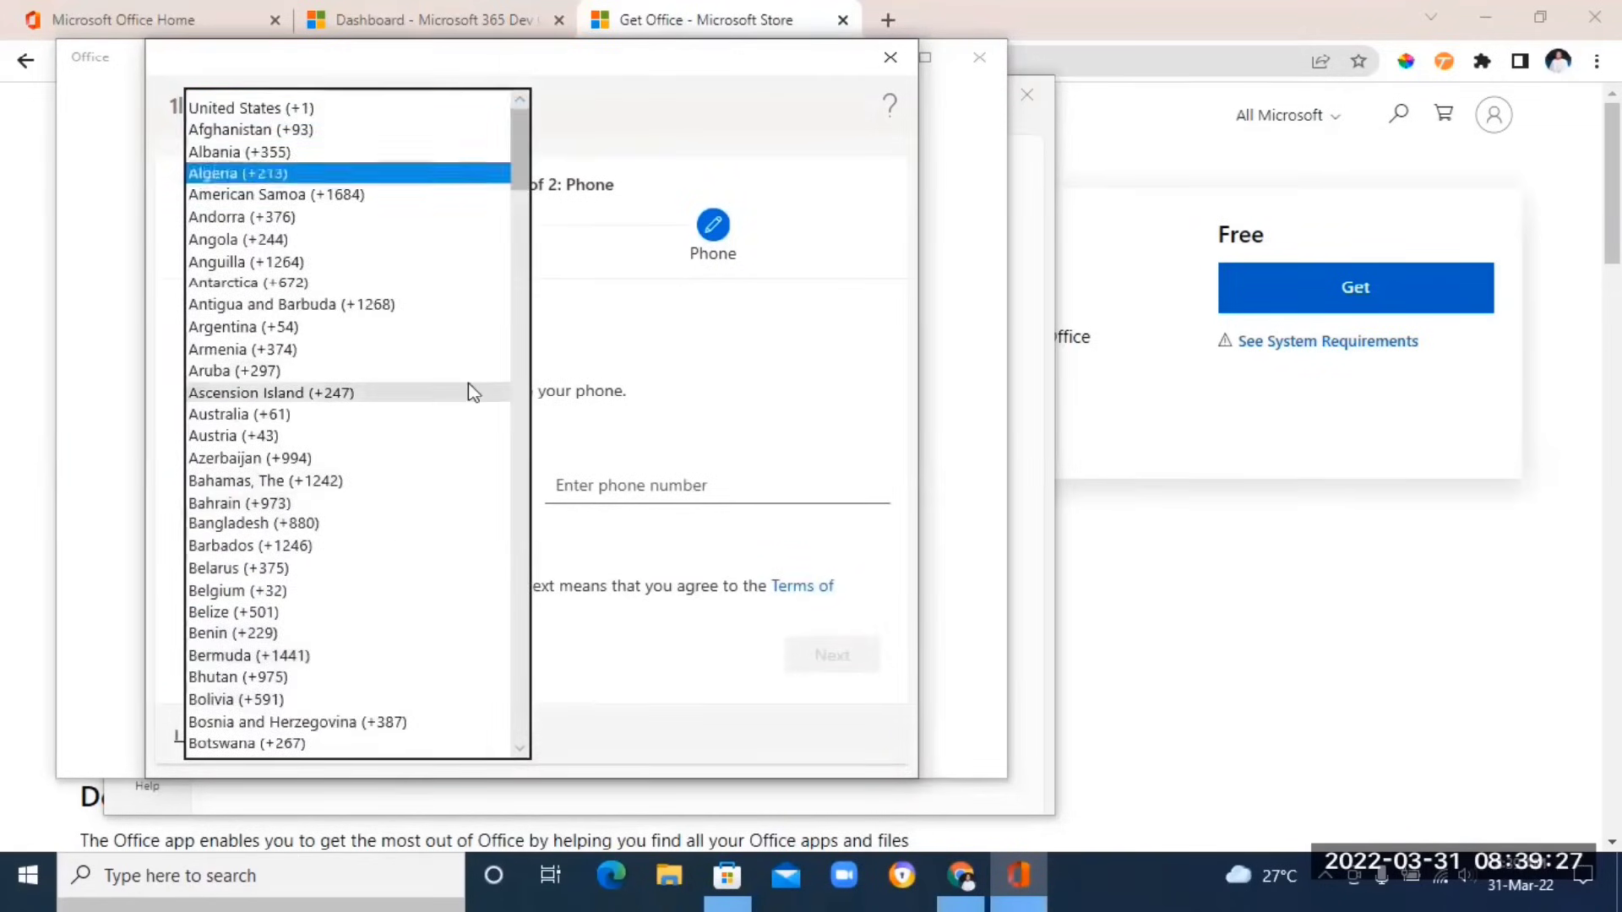
pyautogui.press('c')
pyautogui.press('Down')
pyautogui.press('Return')
pyautogui.click(626, 485)
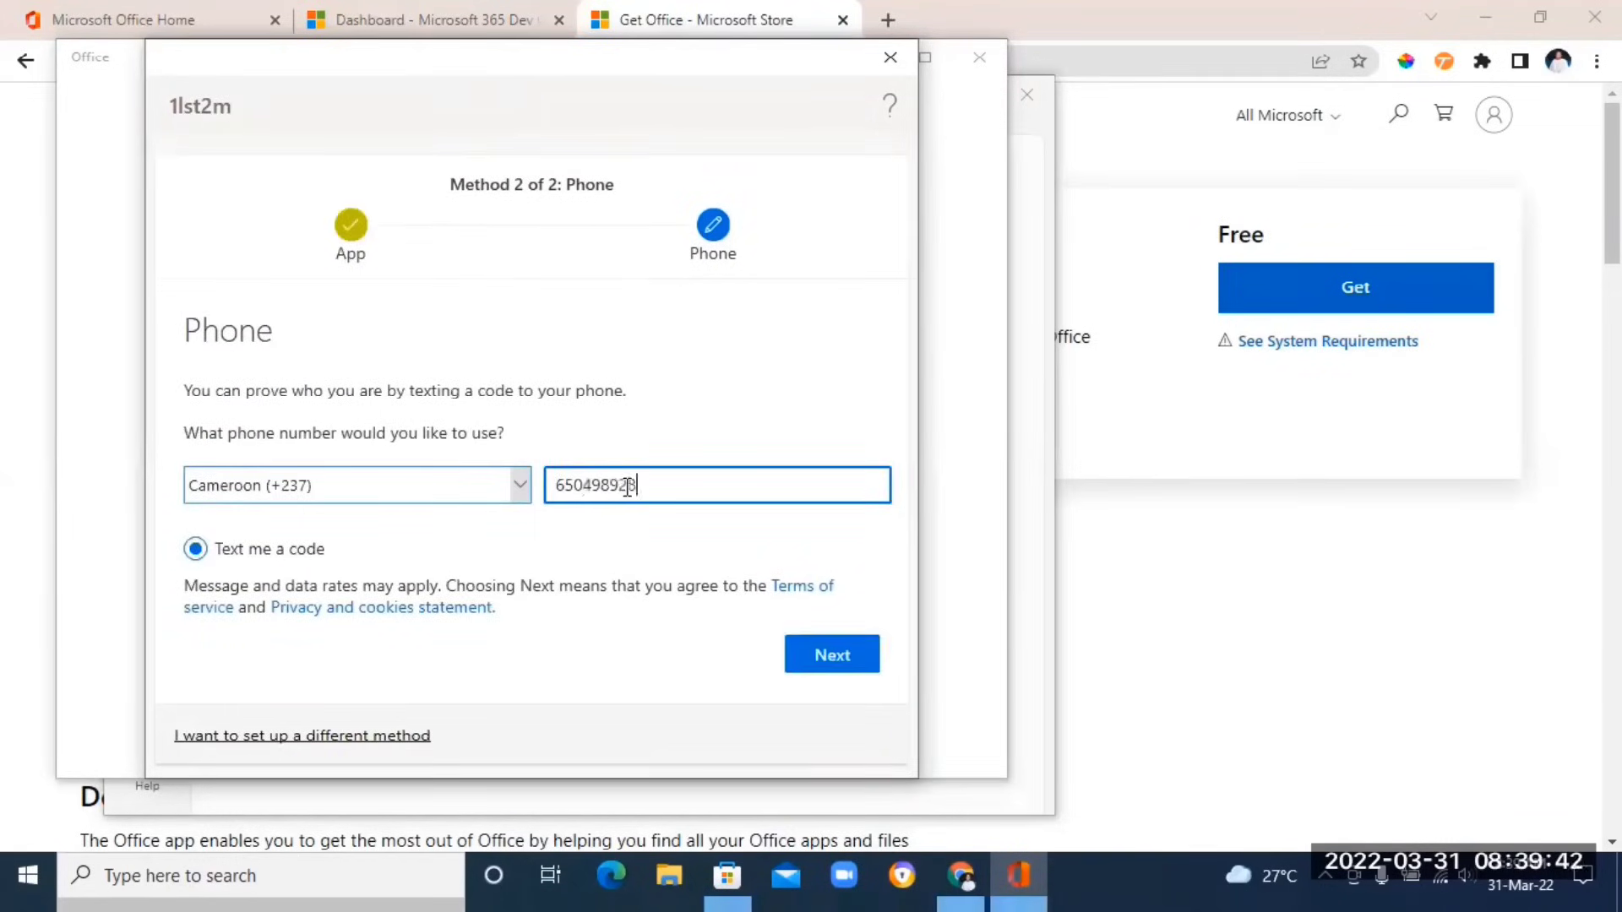
# Verify the phone with the texted code and finish the phone setup
pyautogui.click(847, 657)
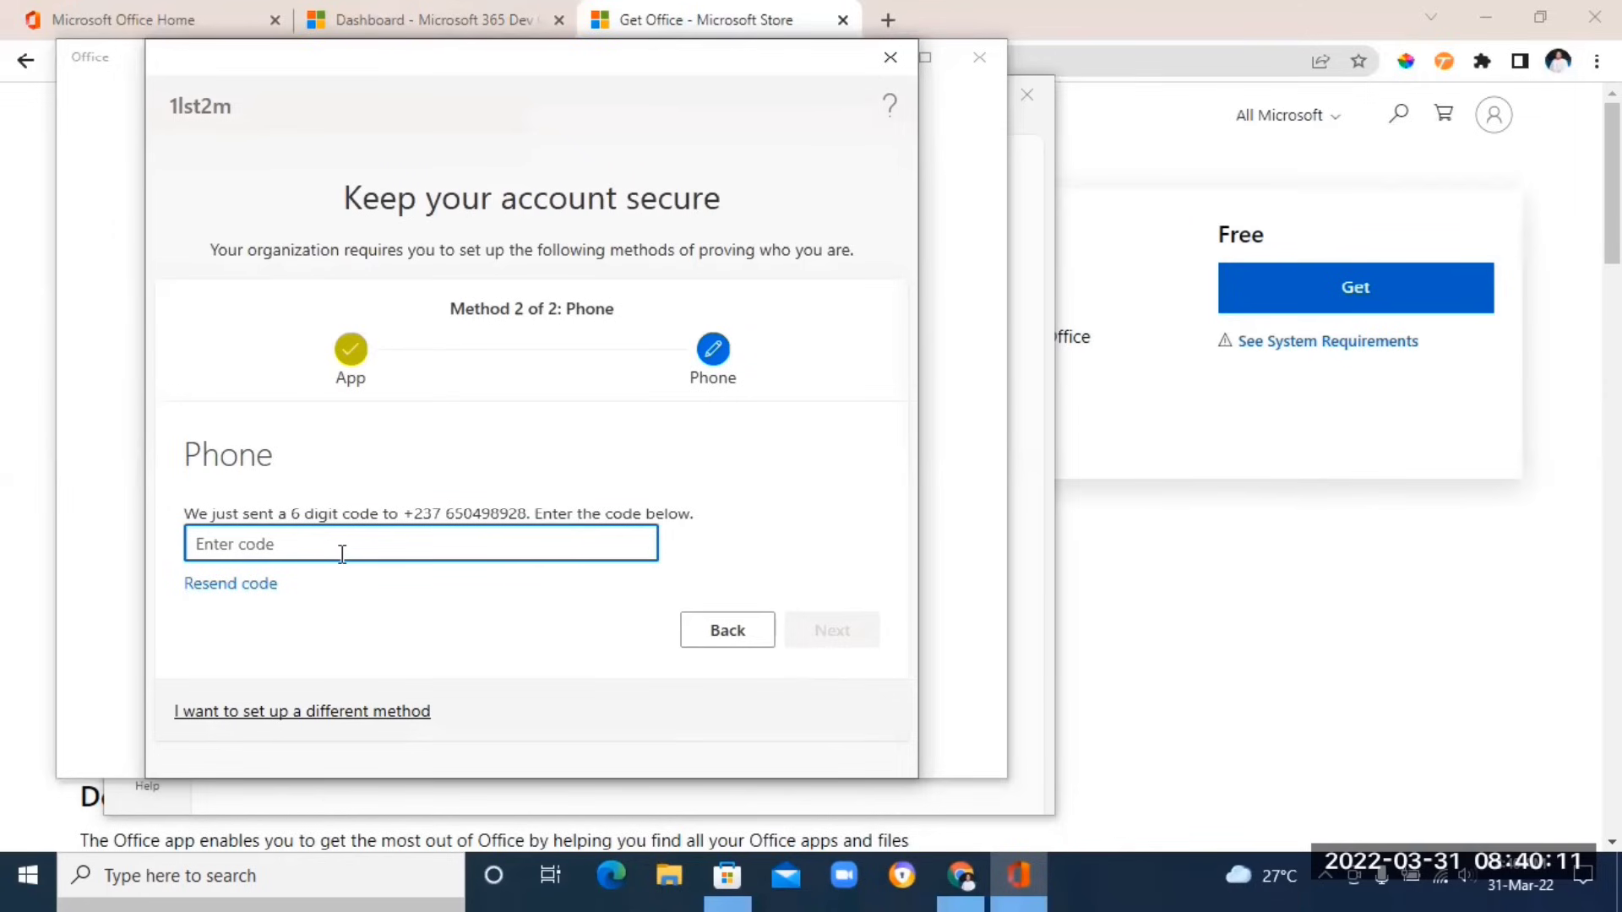
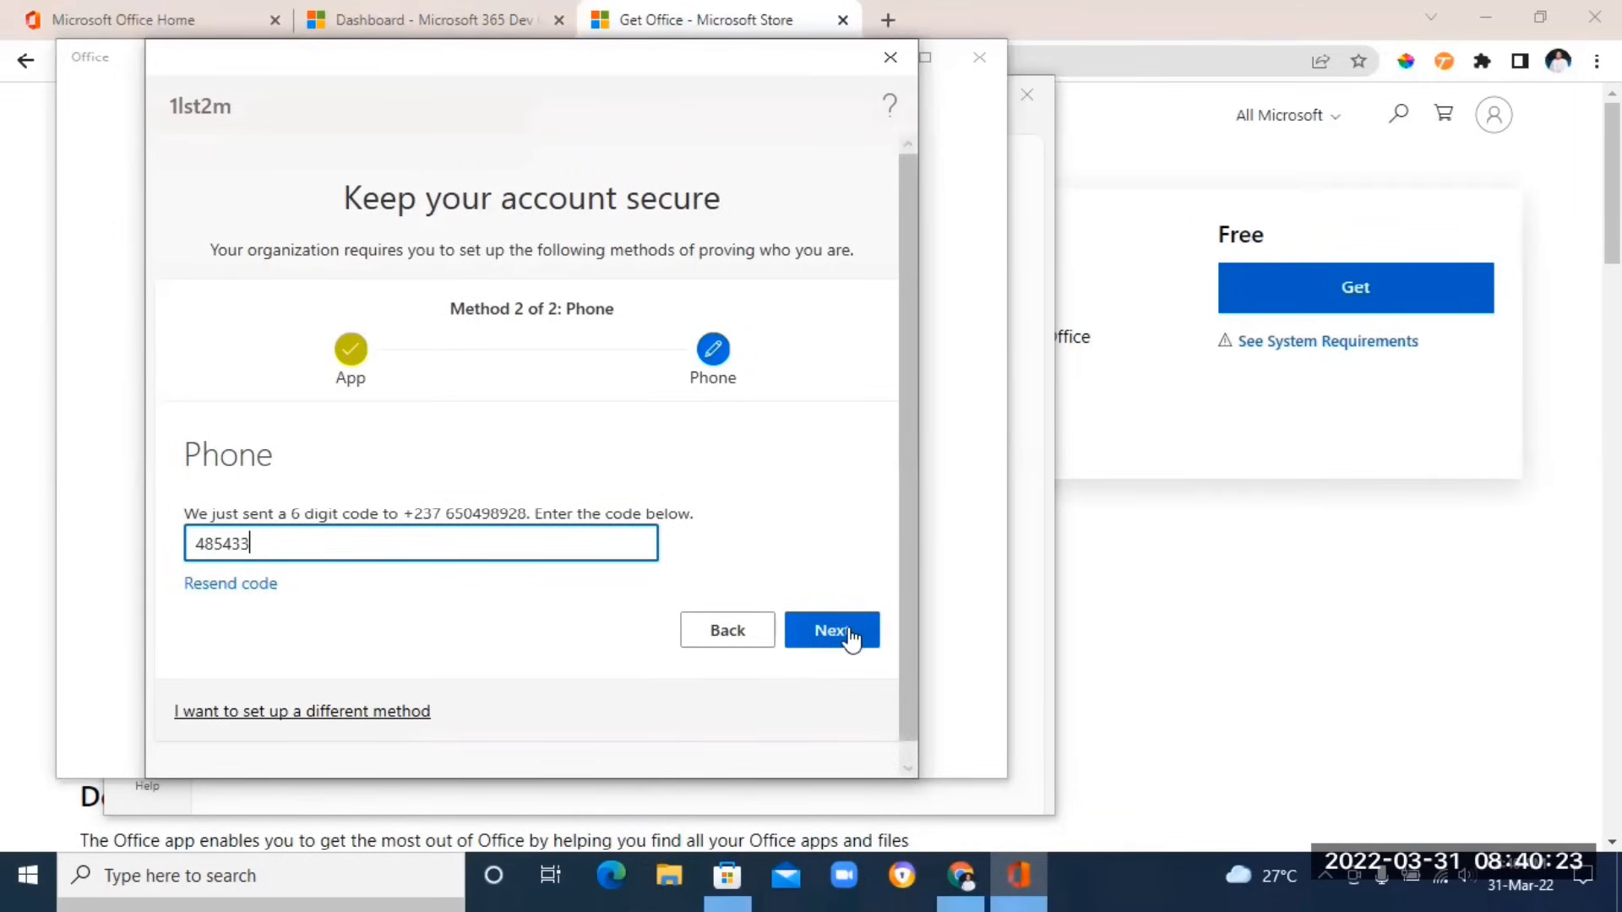
pyautogui.click(848, 633)
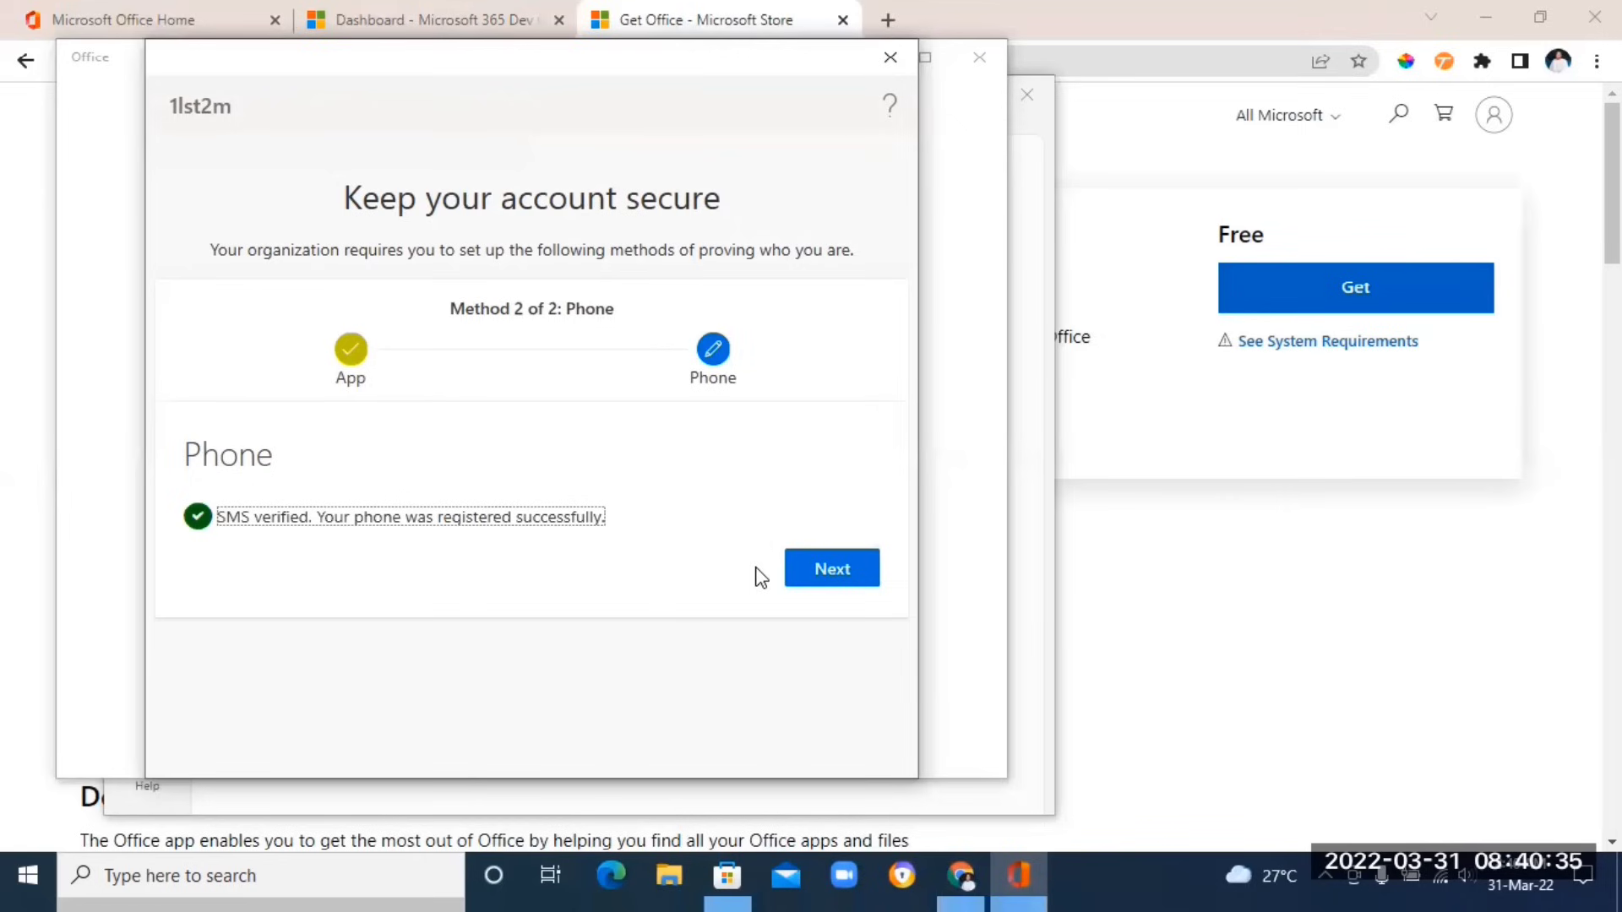
pyautogui.click(847, 575)
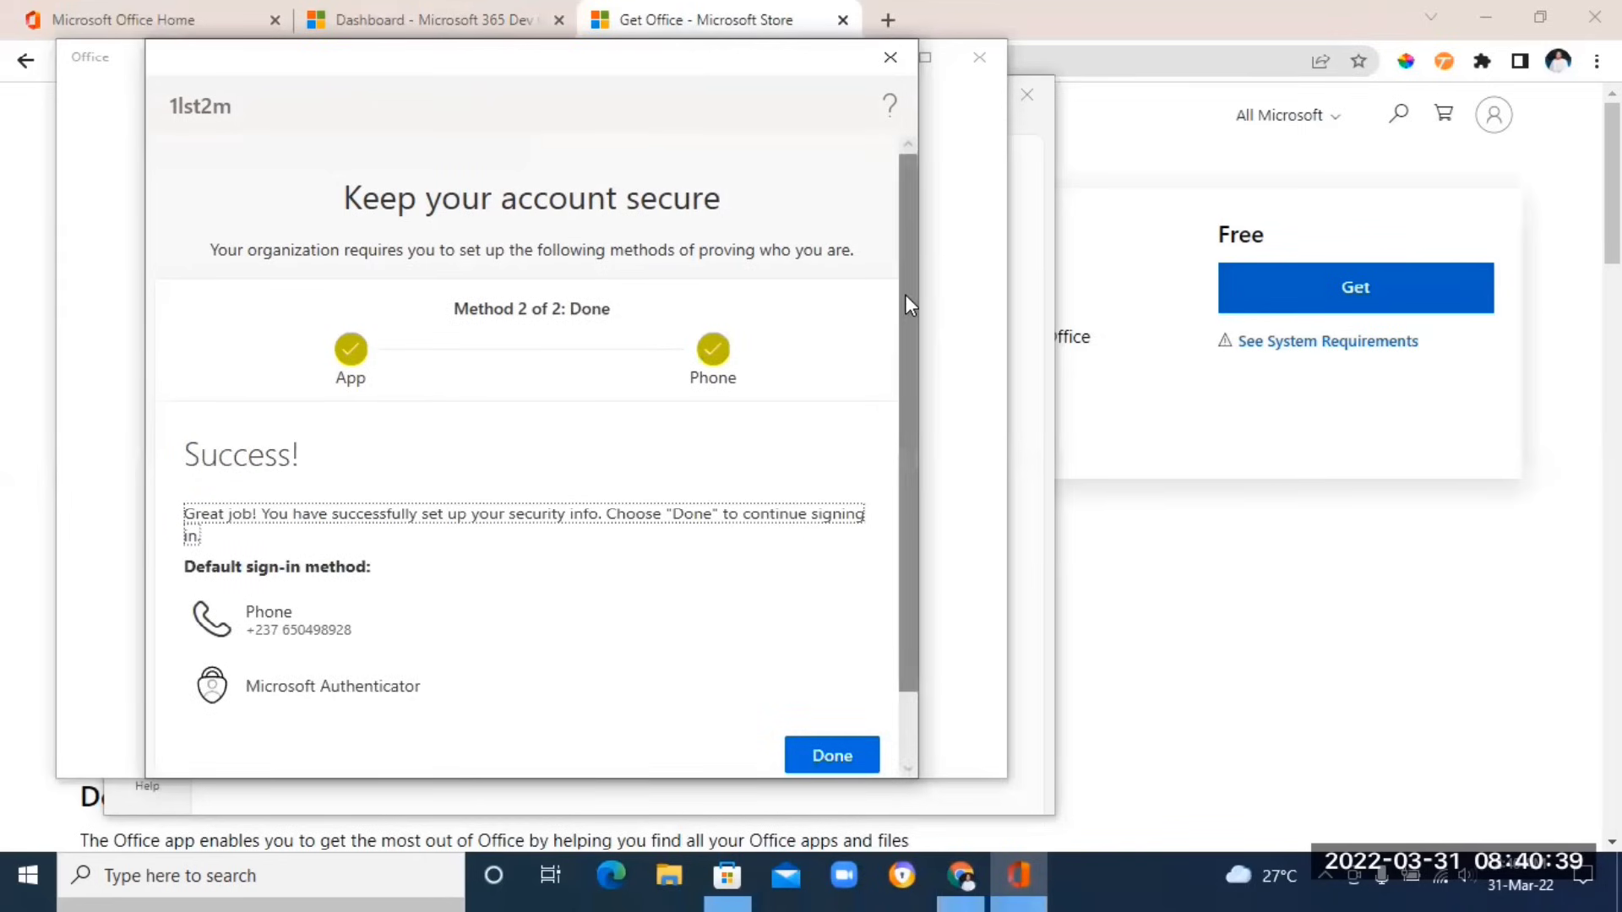
pyautogui.moveTo(905, 294); pyautogui.dragTo(904, 388)
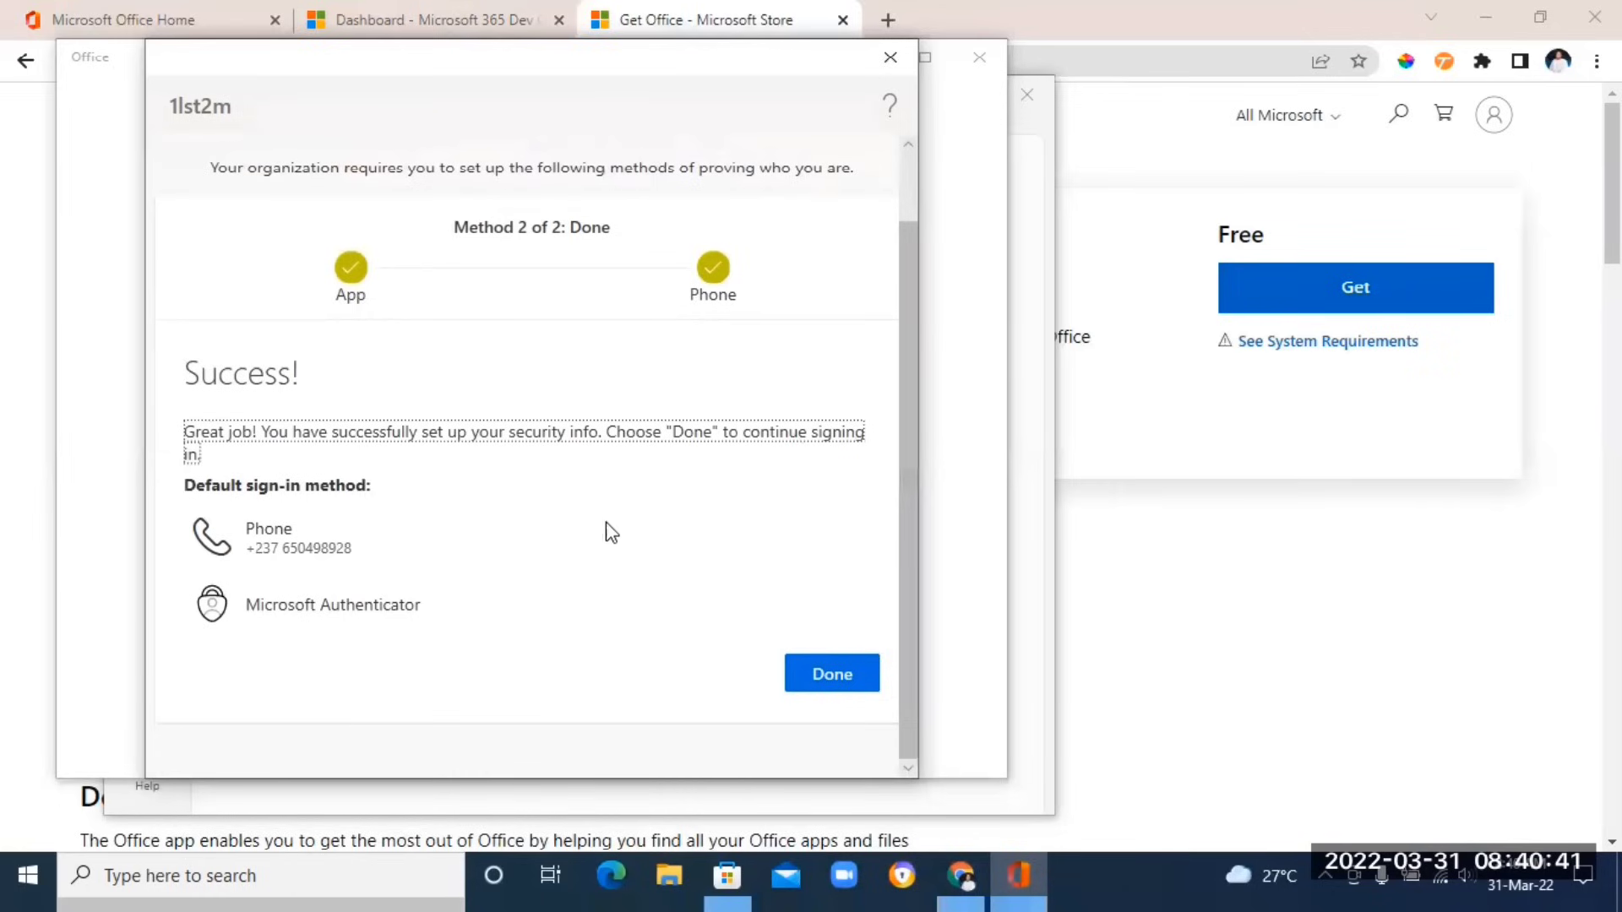
# Finish security info, let the organization manage the device, and complete adding the account
pyautogui.click(848, 675)
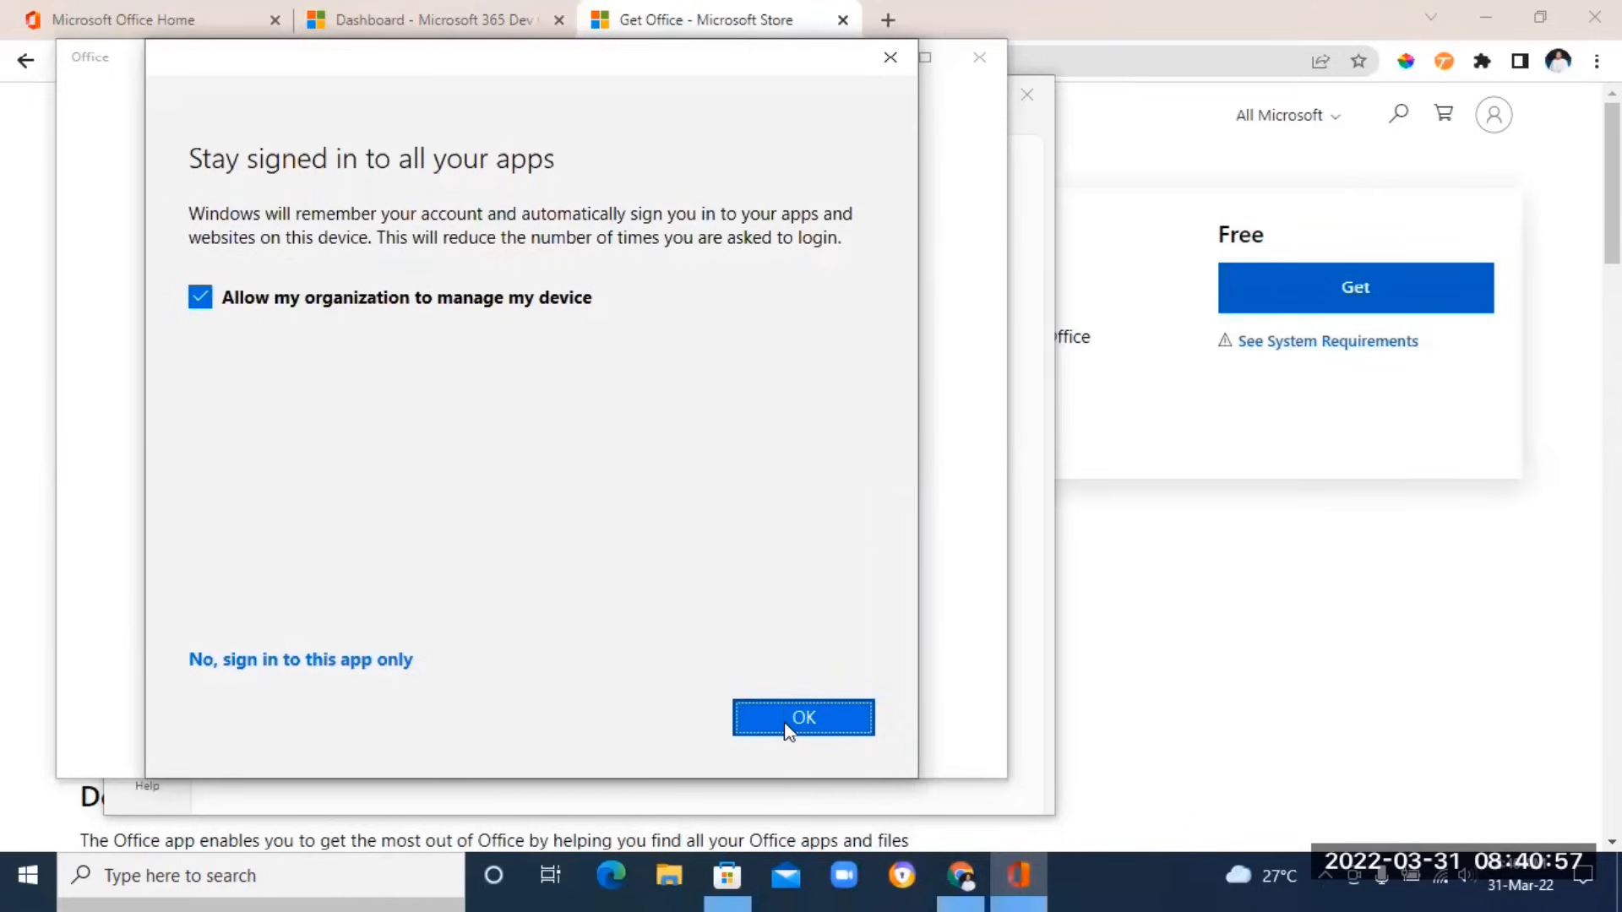
pyautogui.click(788, 728)
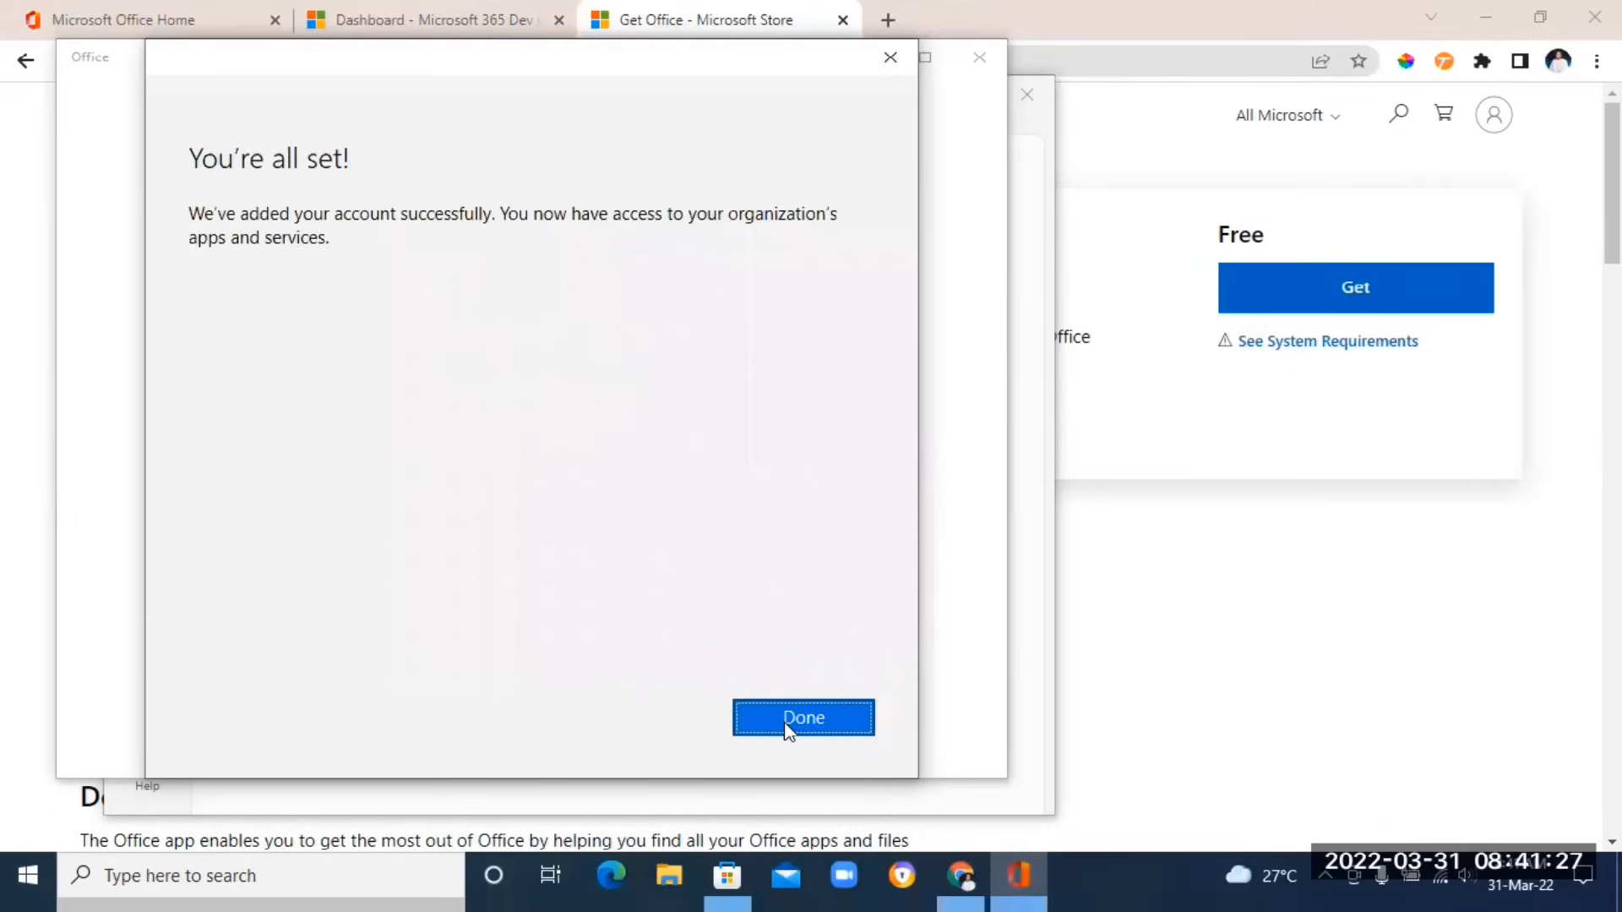
pyautogui.click(788, 728)
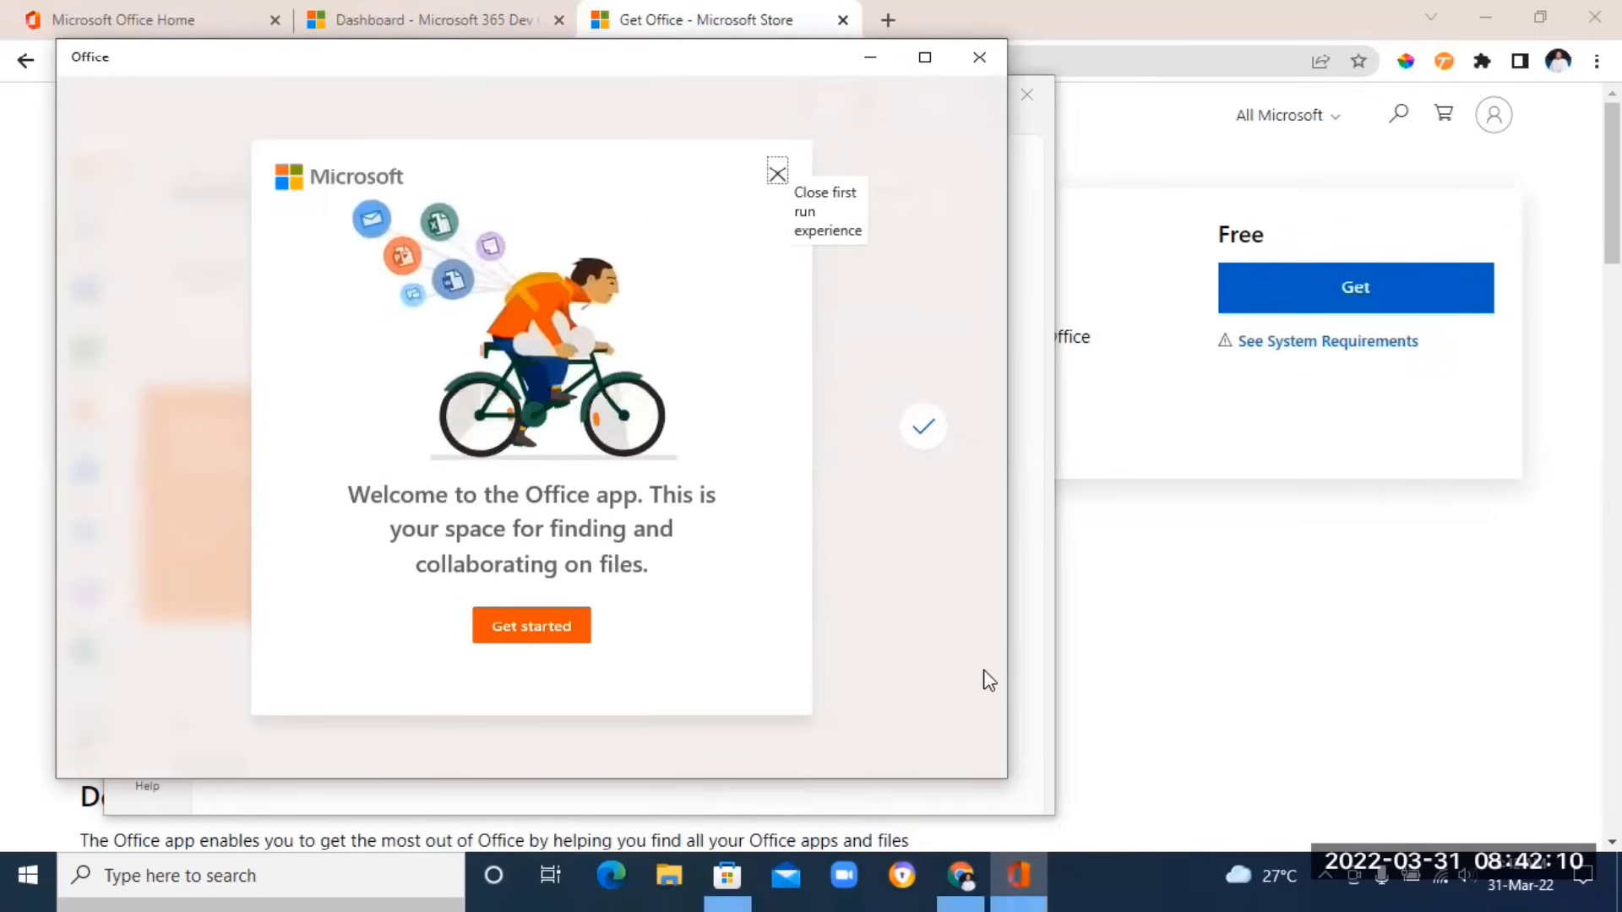
# Dismiss the first-run, pin-to-taskbar and tip prompts, then bring up the Install Office options
pyautogui.click(927, 431)
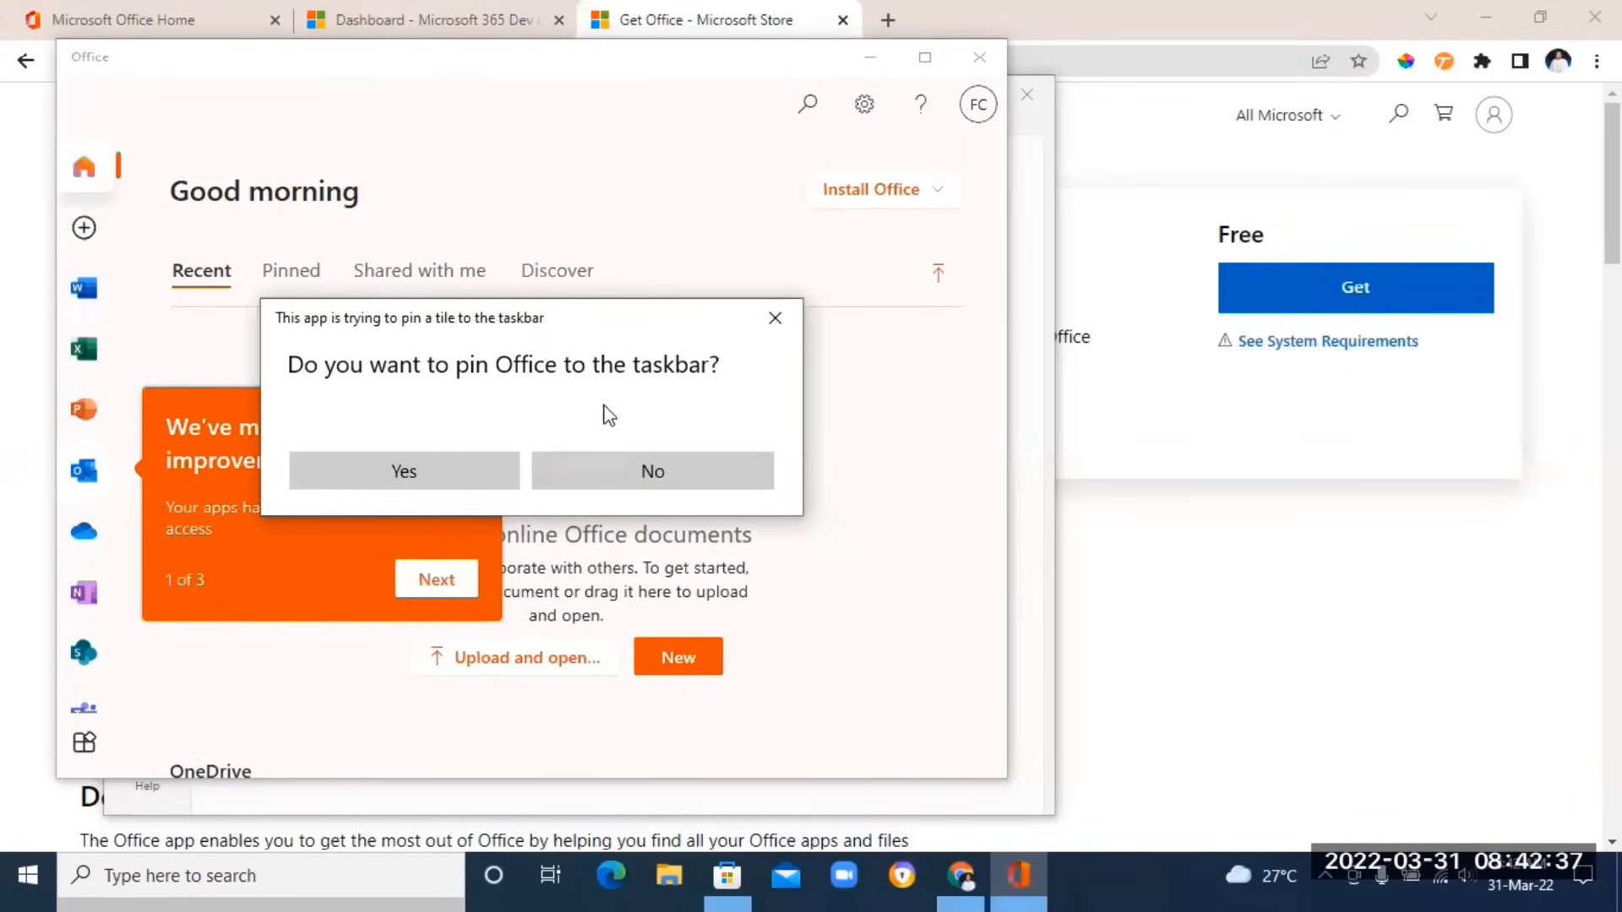
pyautogui.click(404, 470)
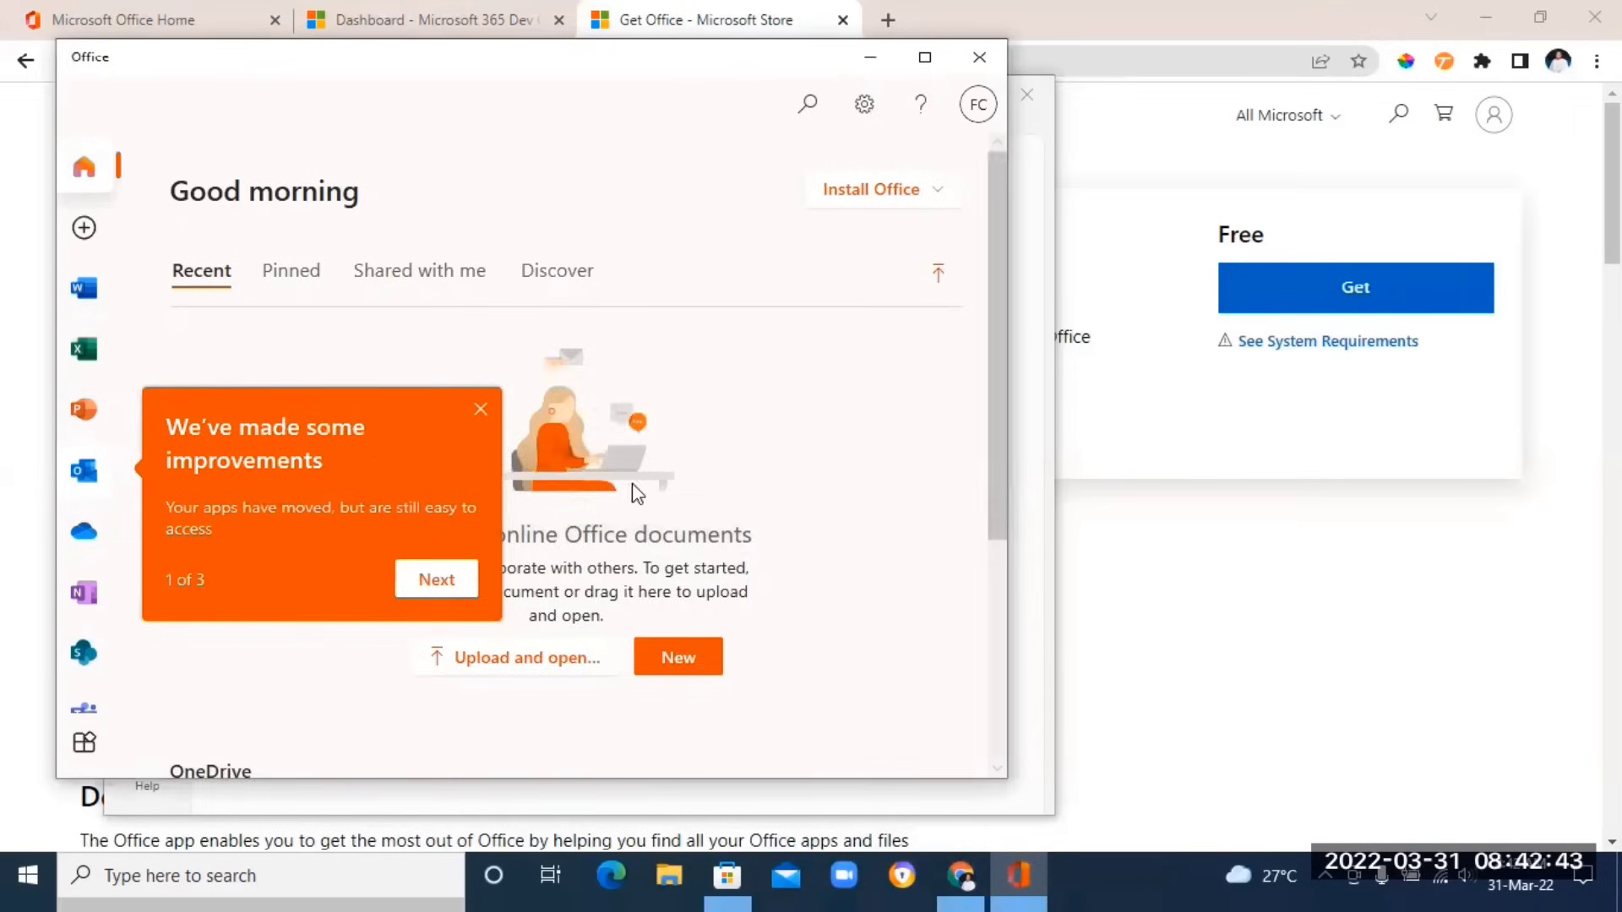
pyautogui.click(483, 416)
pyautogui.click(291, 276)
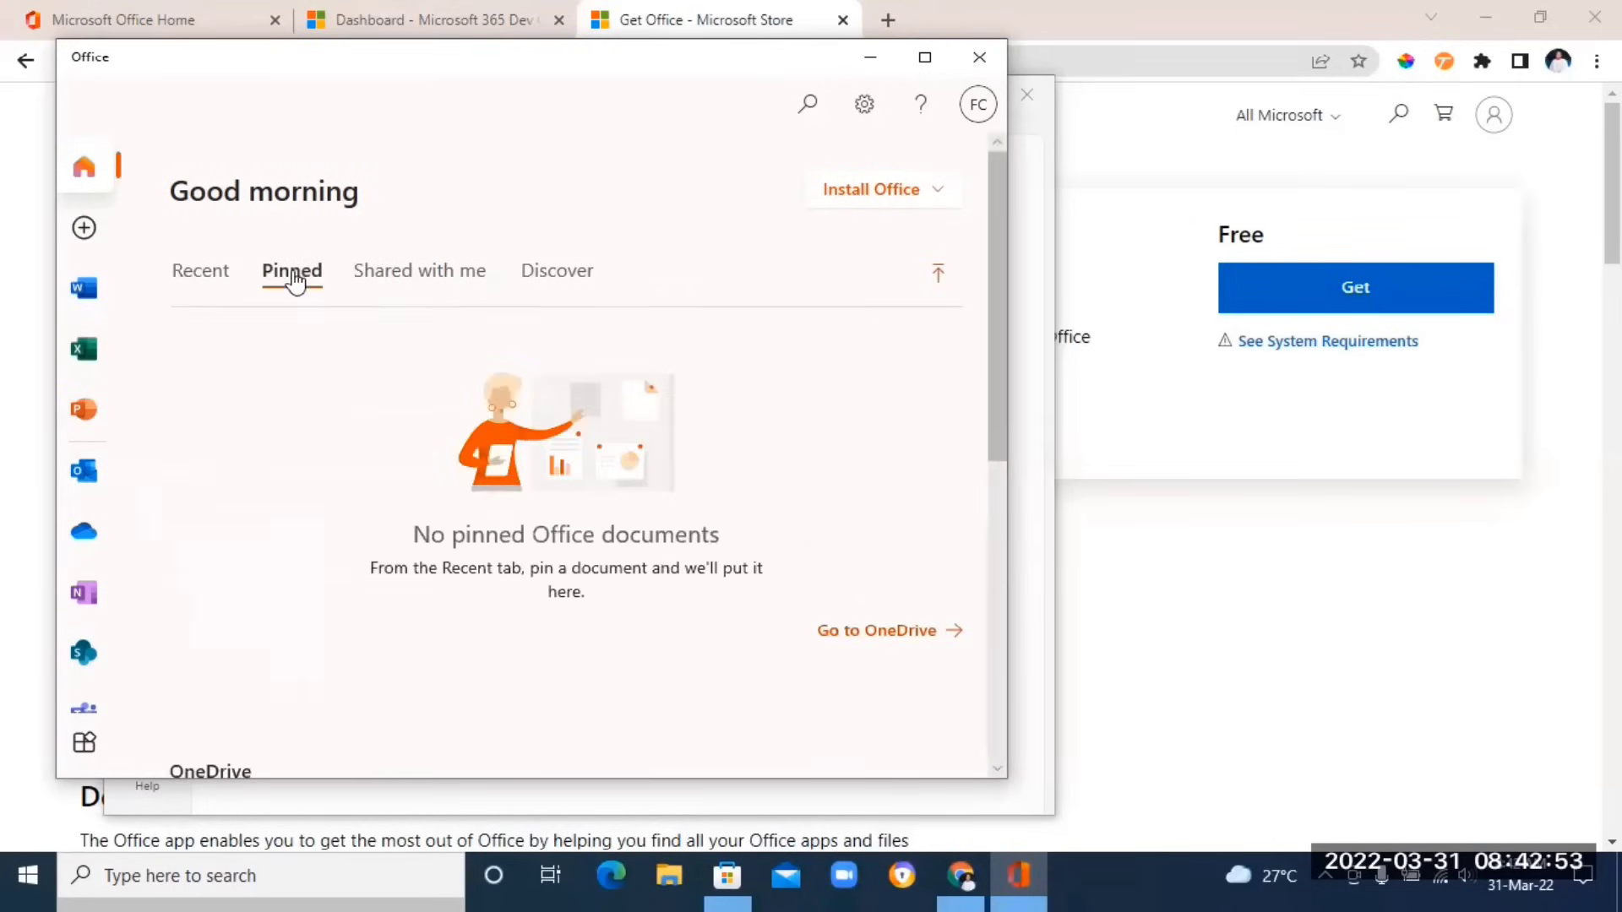
pyautogui.click(941, 193)
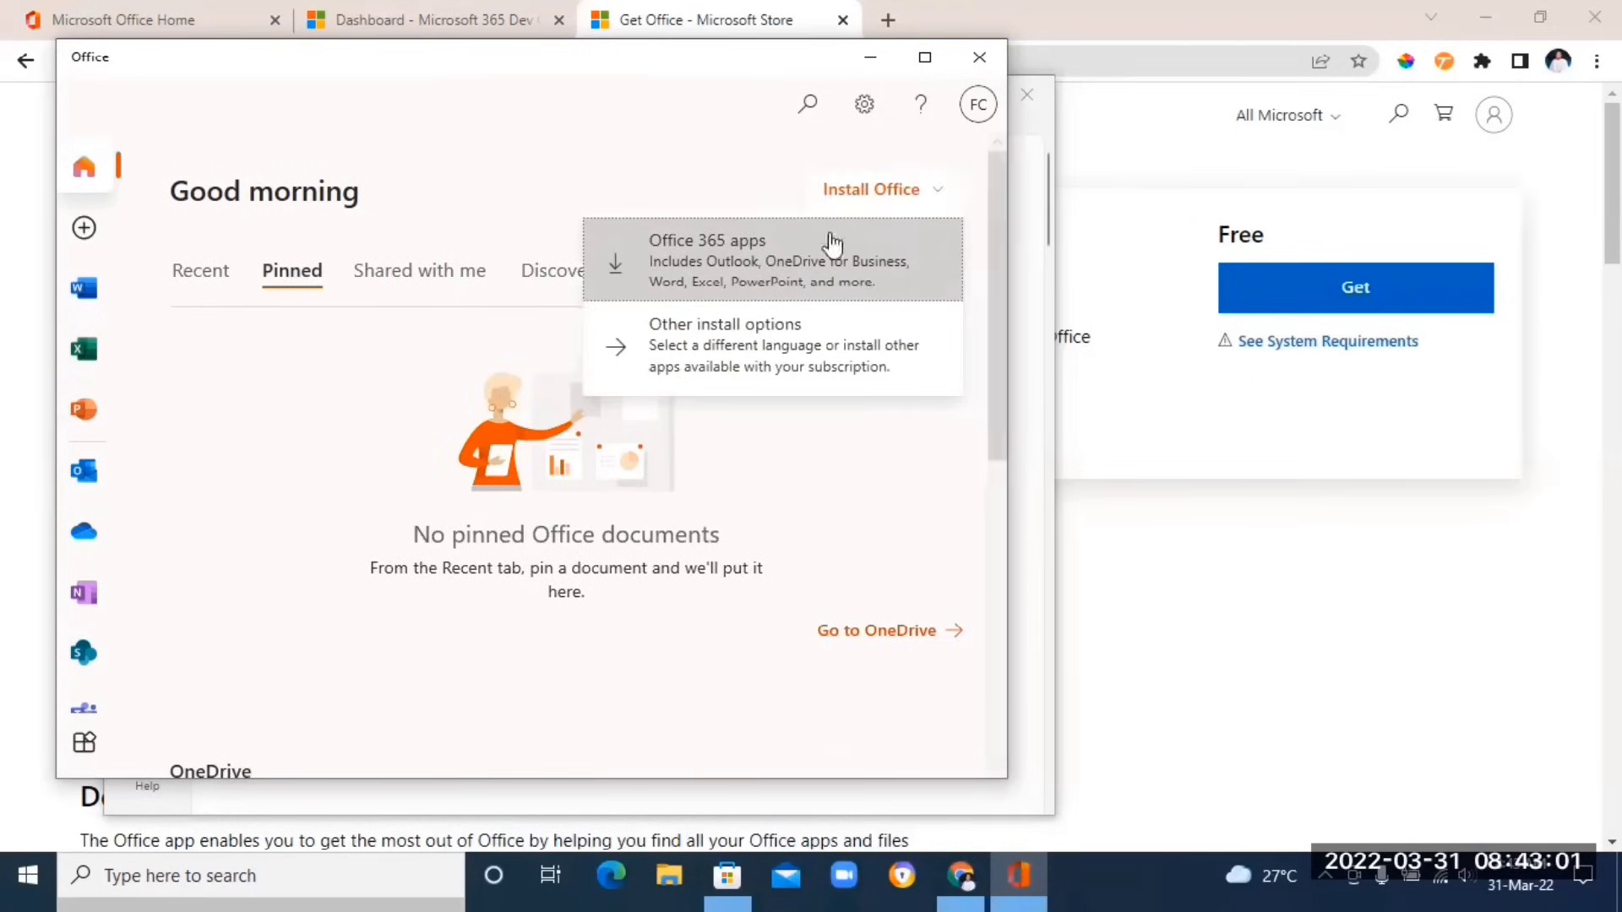
# Download the Office 365 apps and run OfficeSetup from Downloads as administrator
pyautogui.click(751, 288)
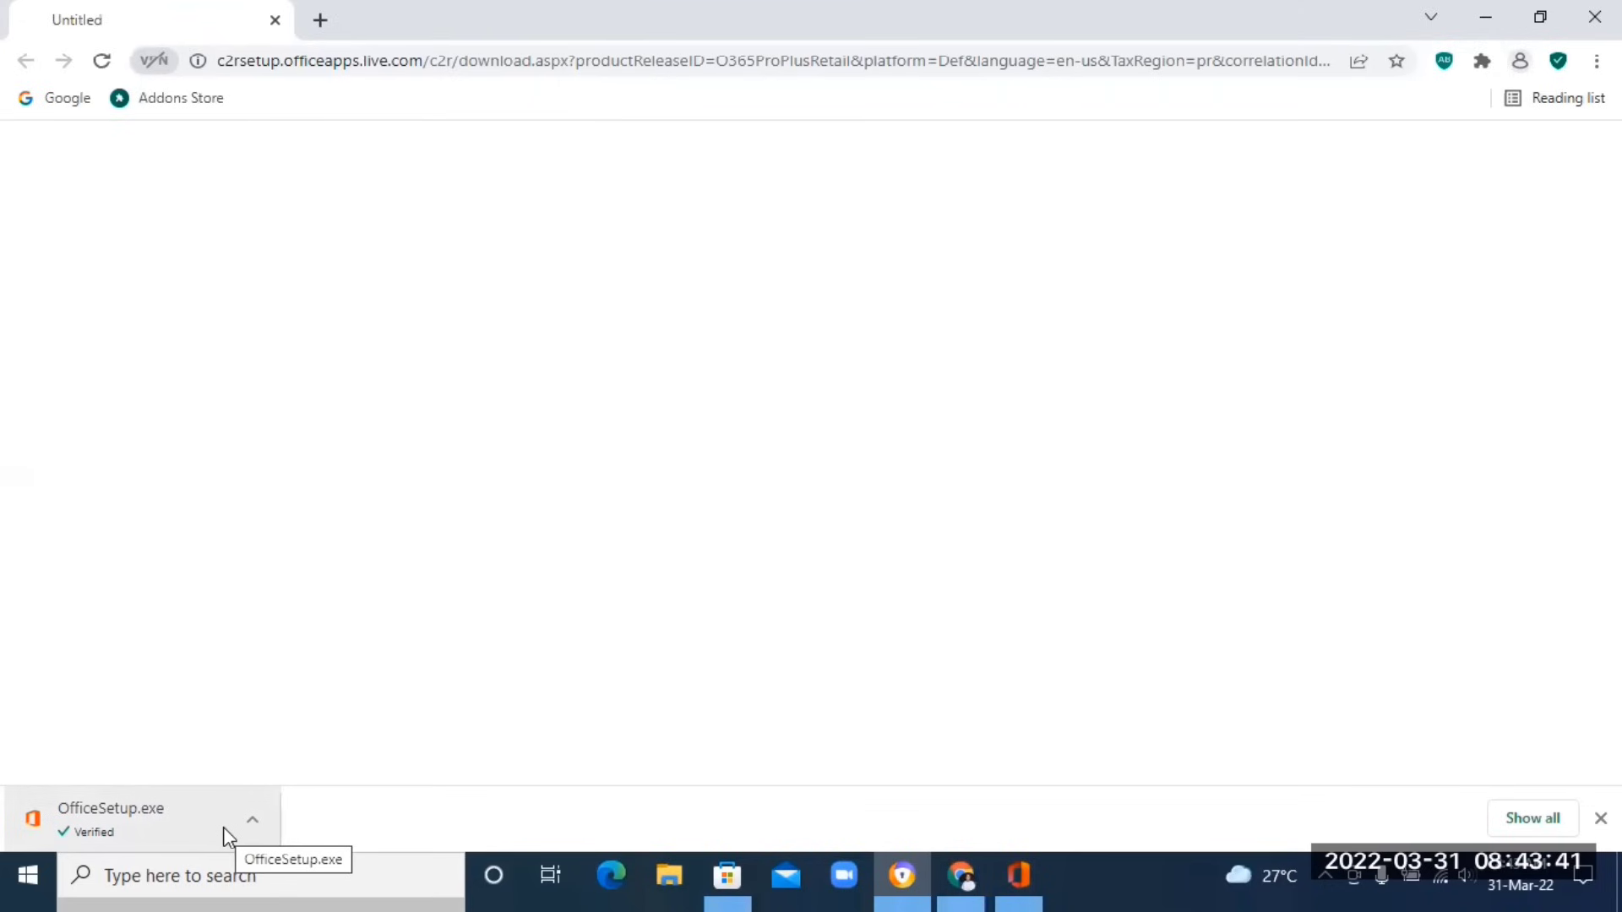
pyautogui.click(669, 871)
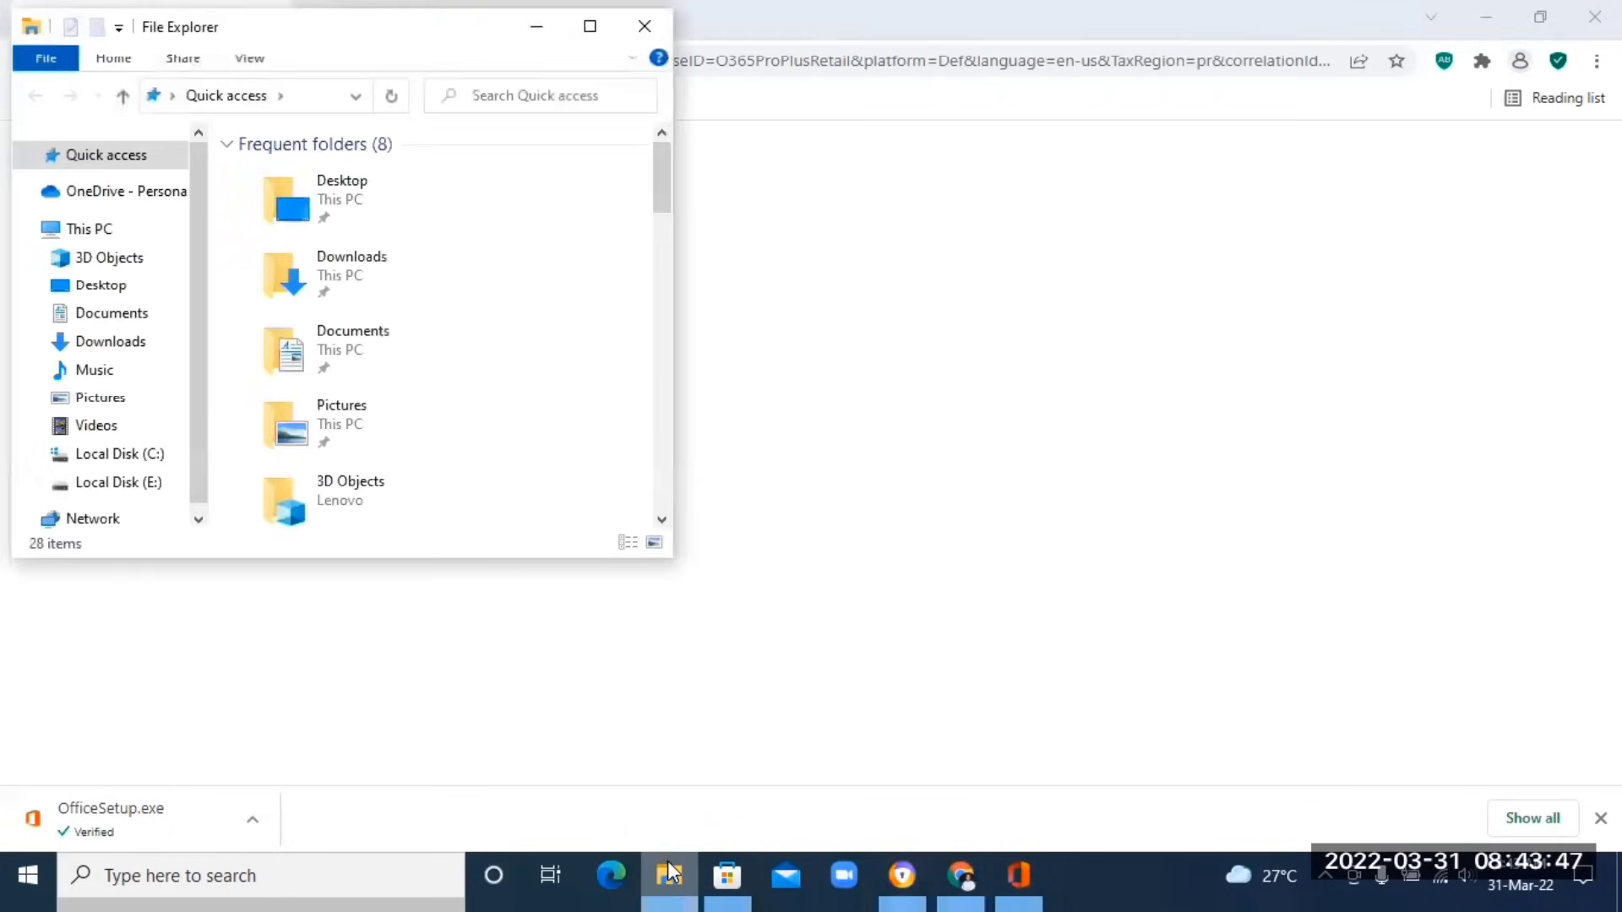
pyautogui.click(142, 345)
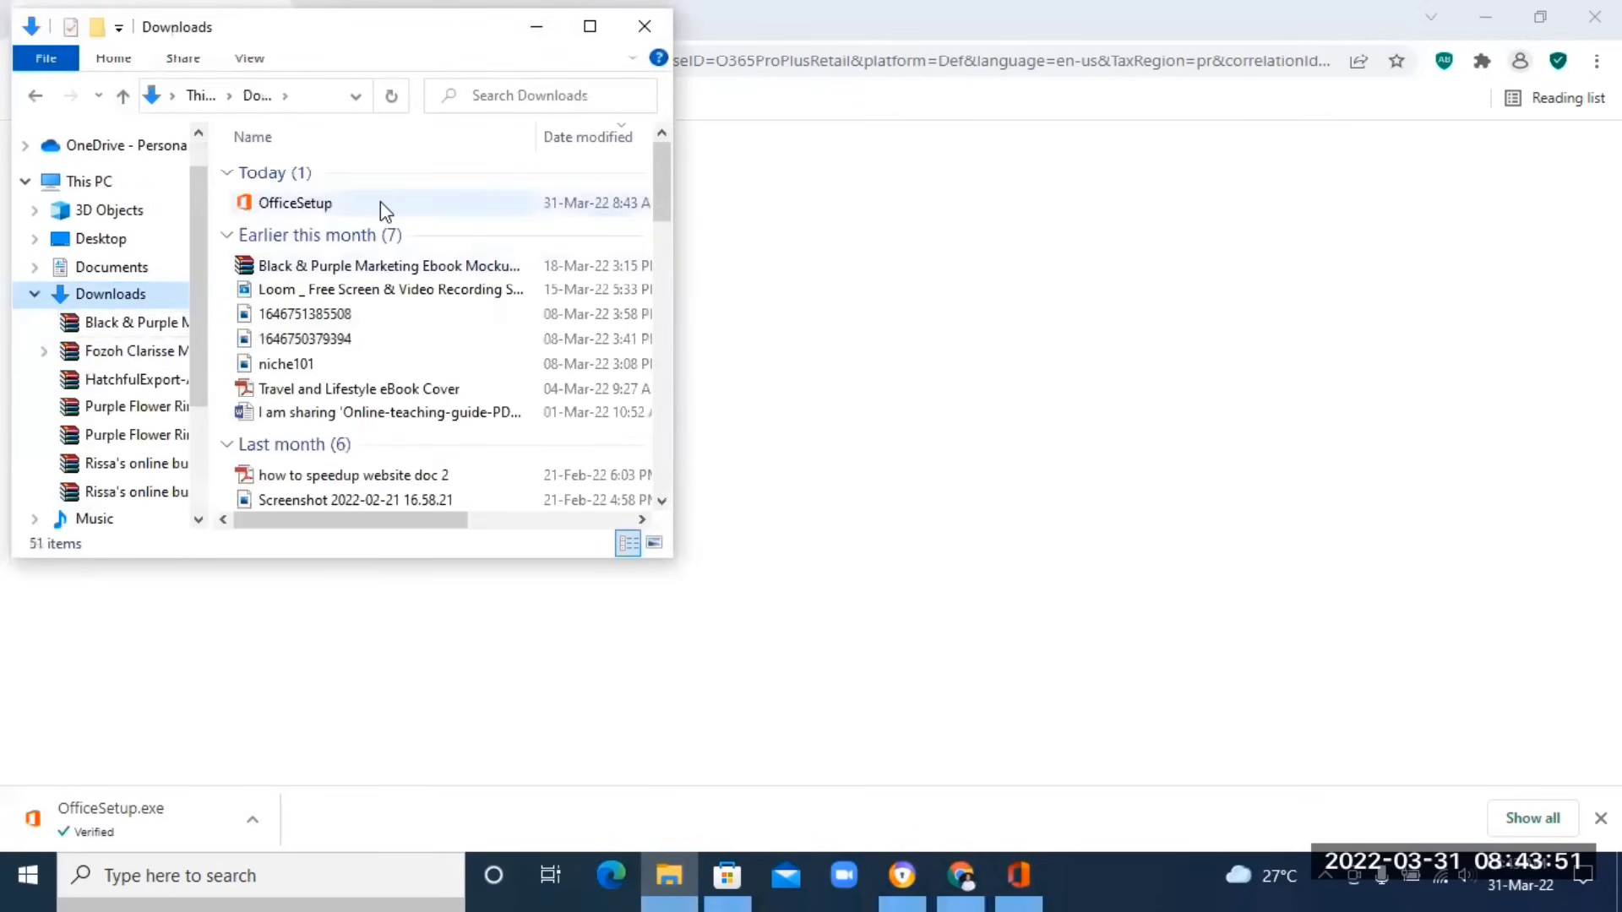
pyautogui.moveTo(381, 204)
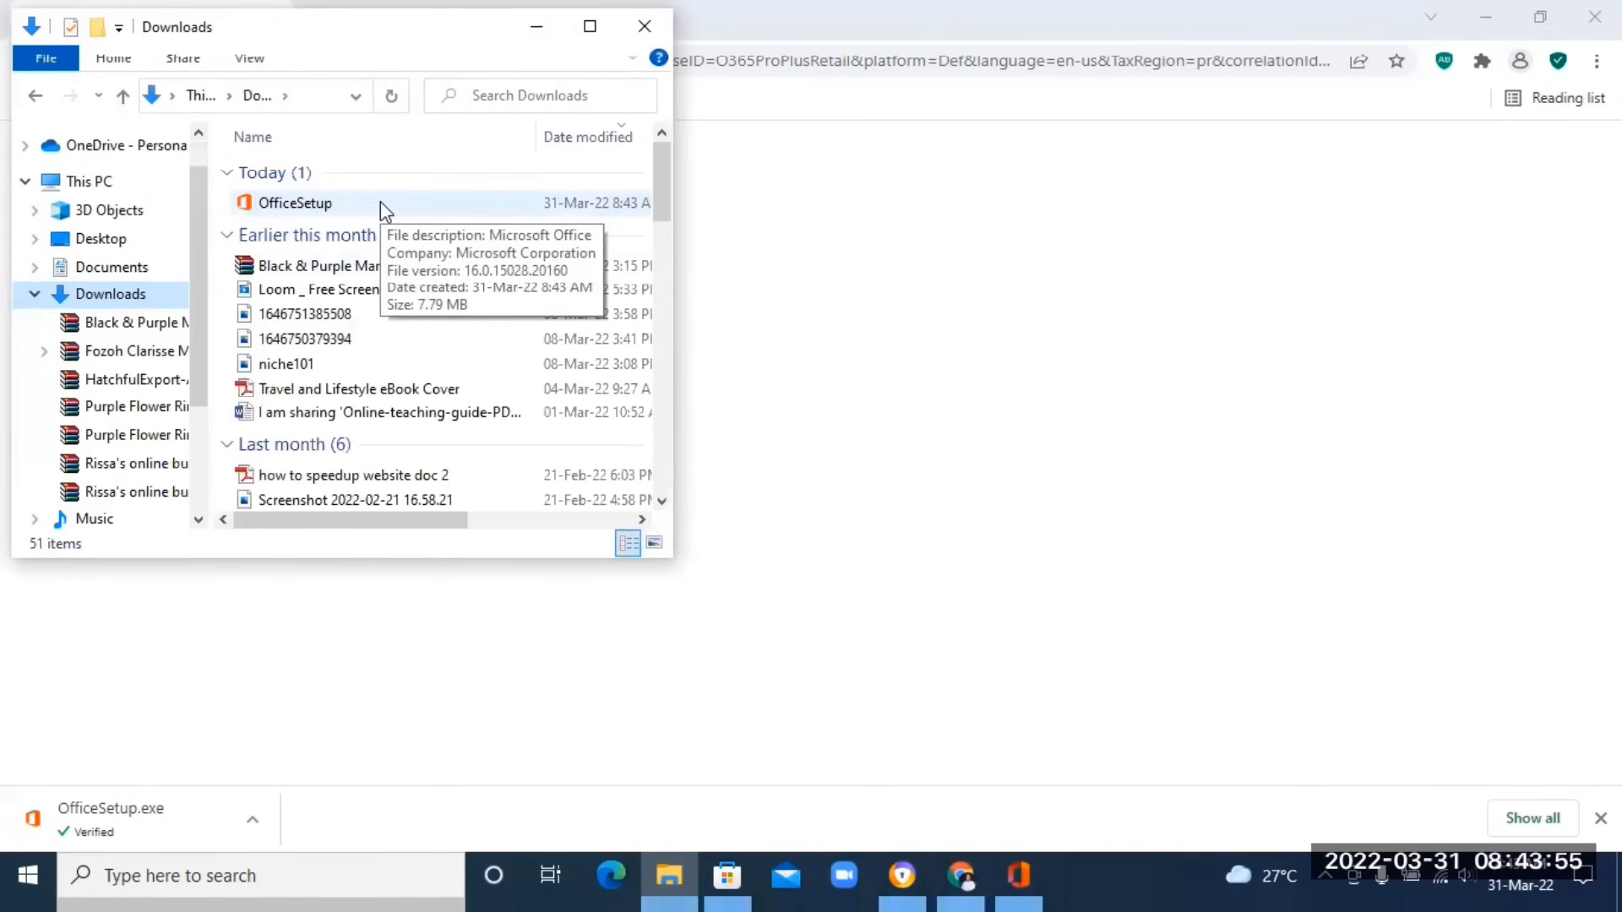
pyautogui.rightClick(335, 203)
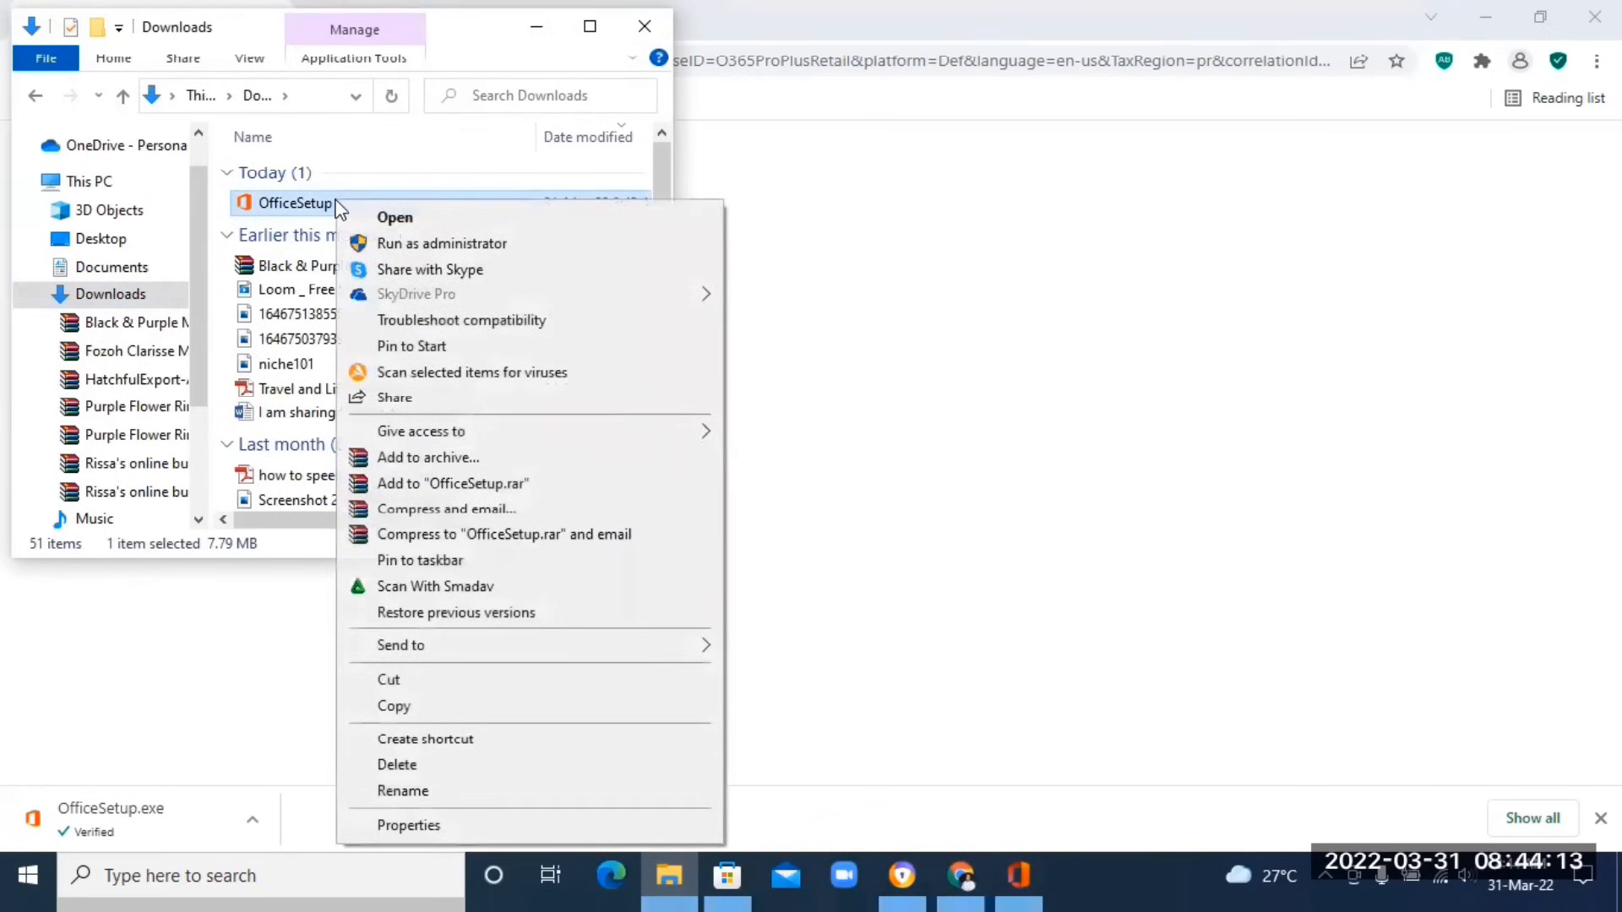
pyautogui.click(425, 247)
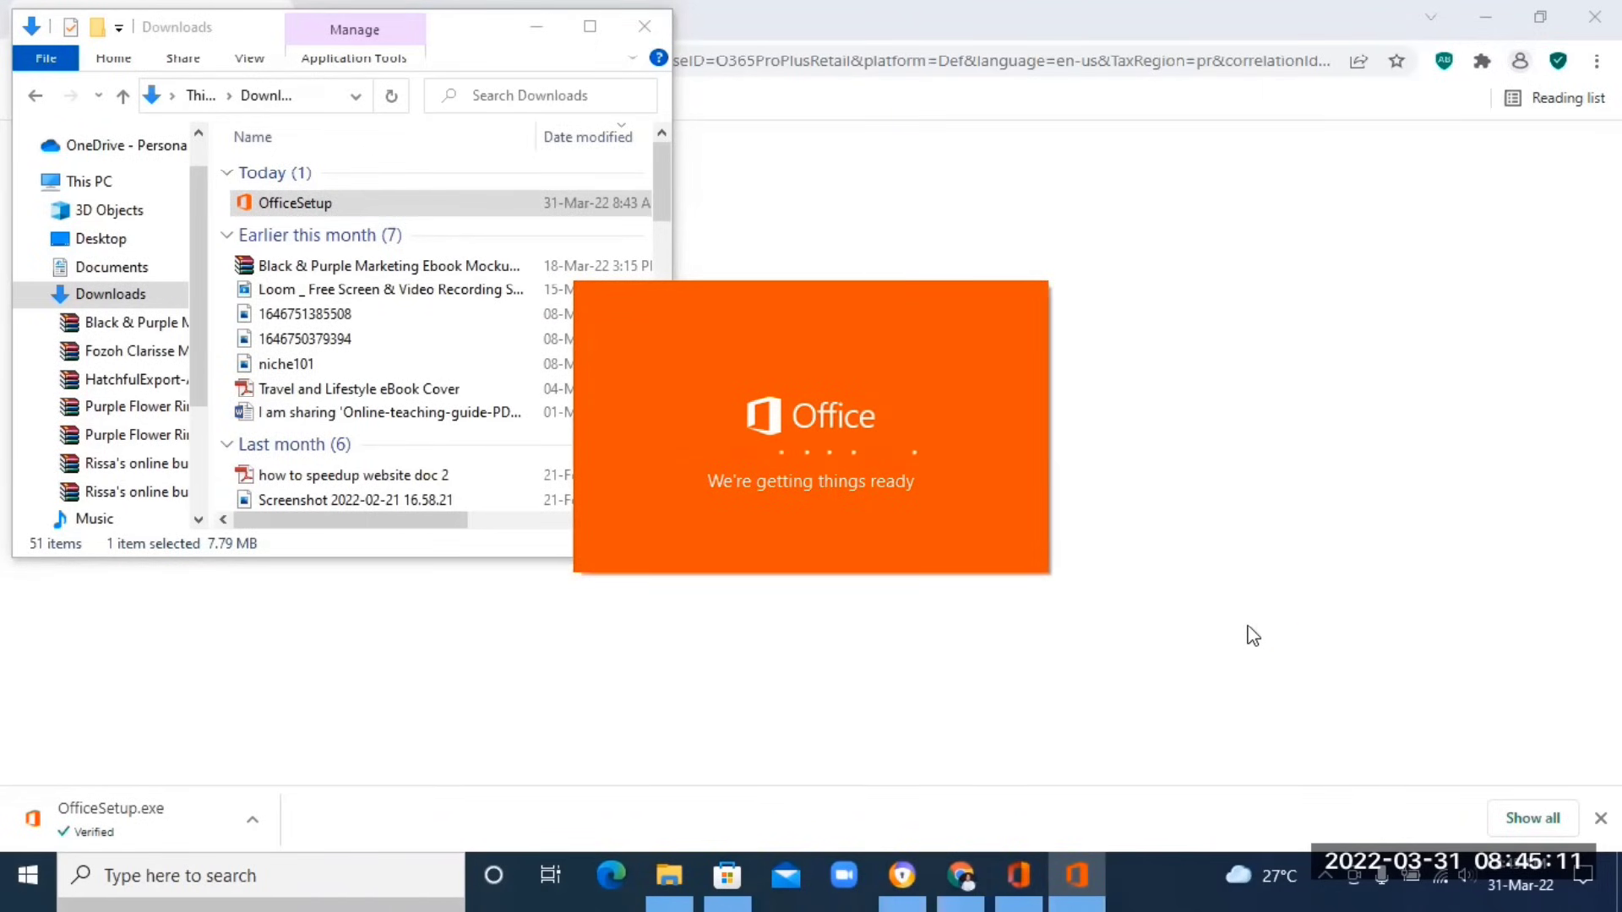
# Close File Explorer and minimize Chrome to reveal the desktop
pyautogui.click(1485, 16)
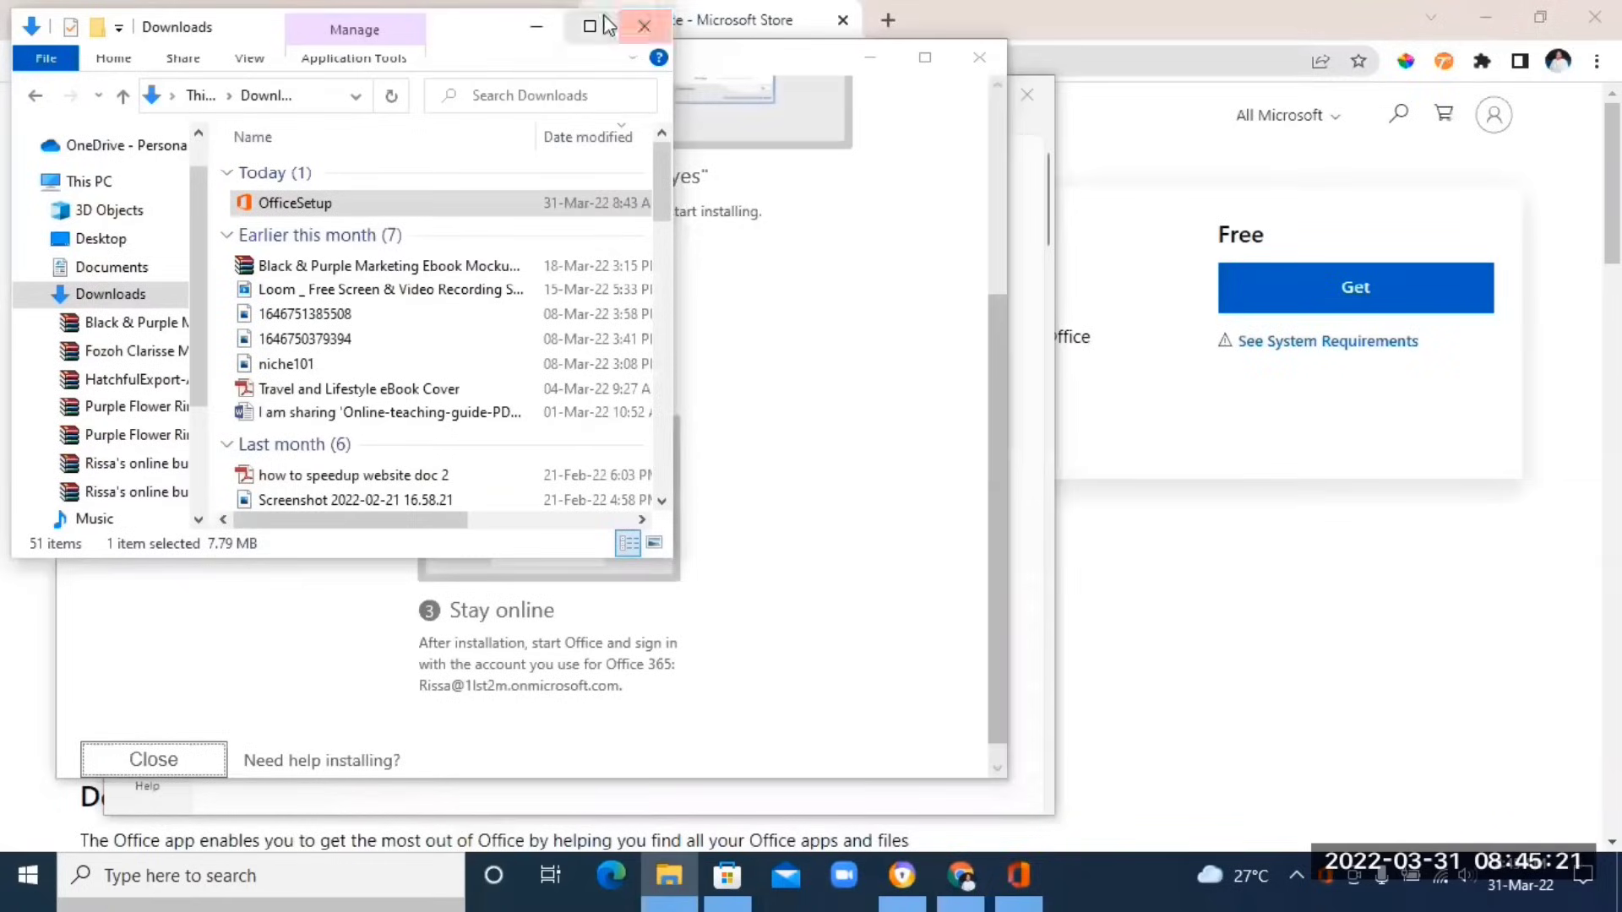
pyautogui.click(644, 25)
pyautogui.click(1485, 16)
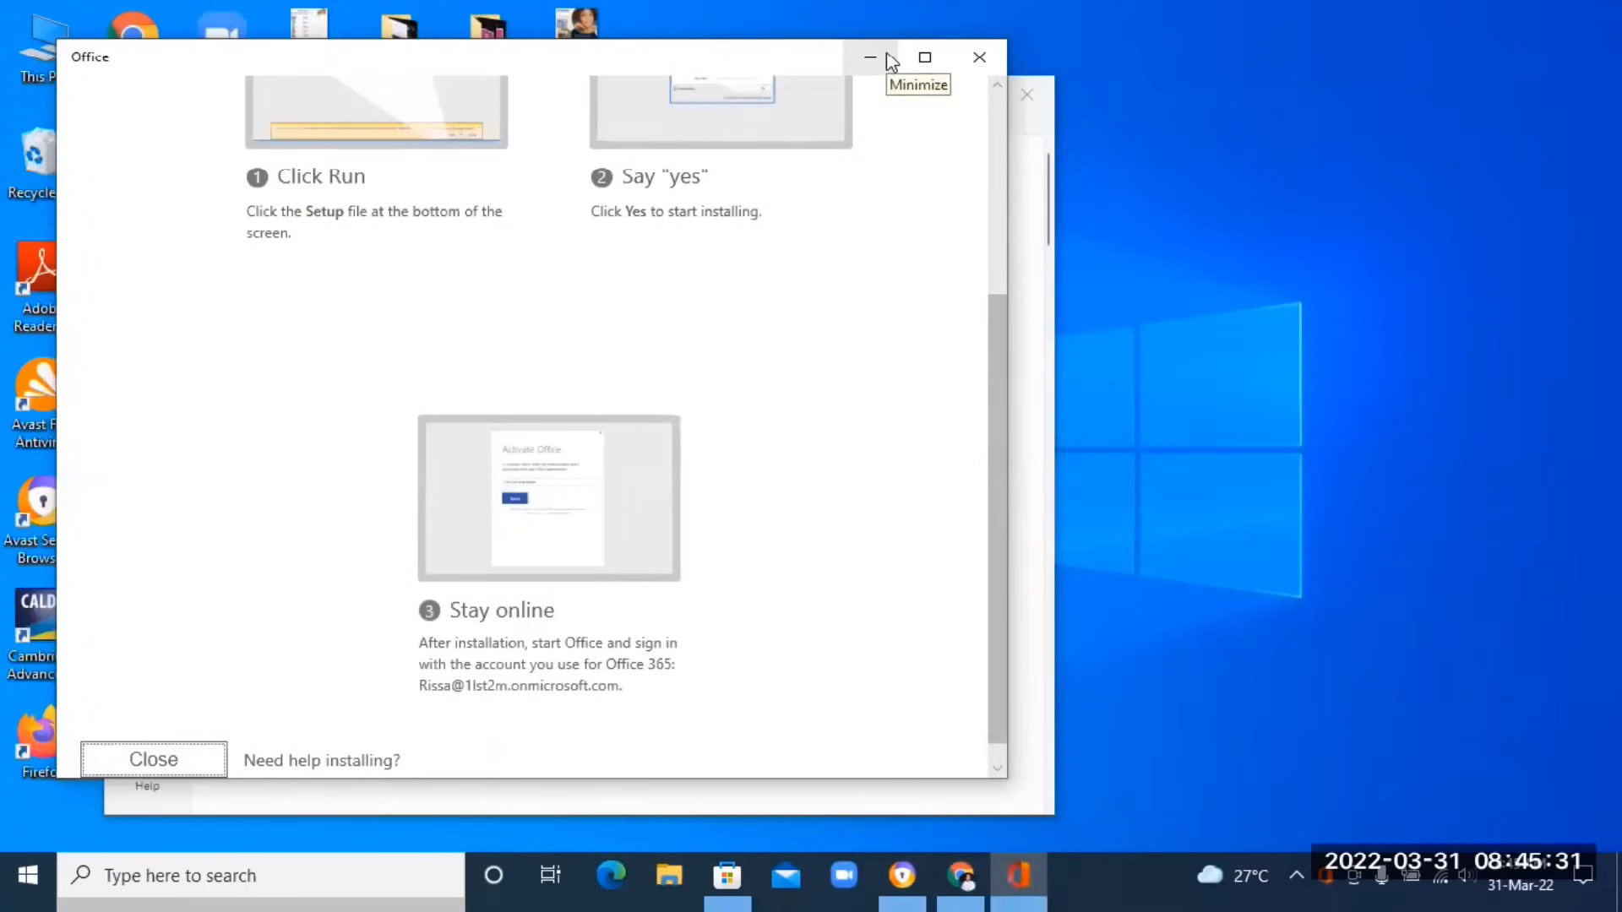
# Close the install help, expand Recently added in Start, and launch Excel
pyautogui.click(979, 56)
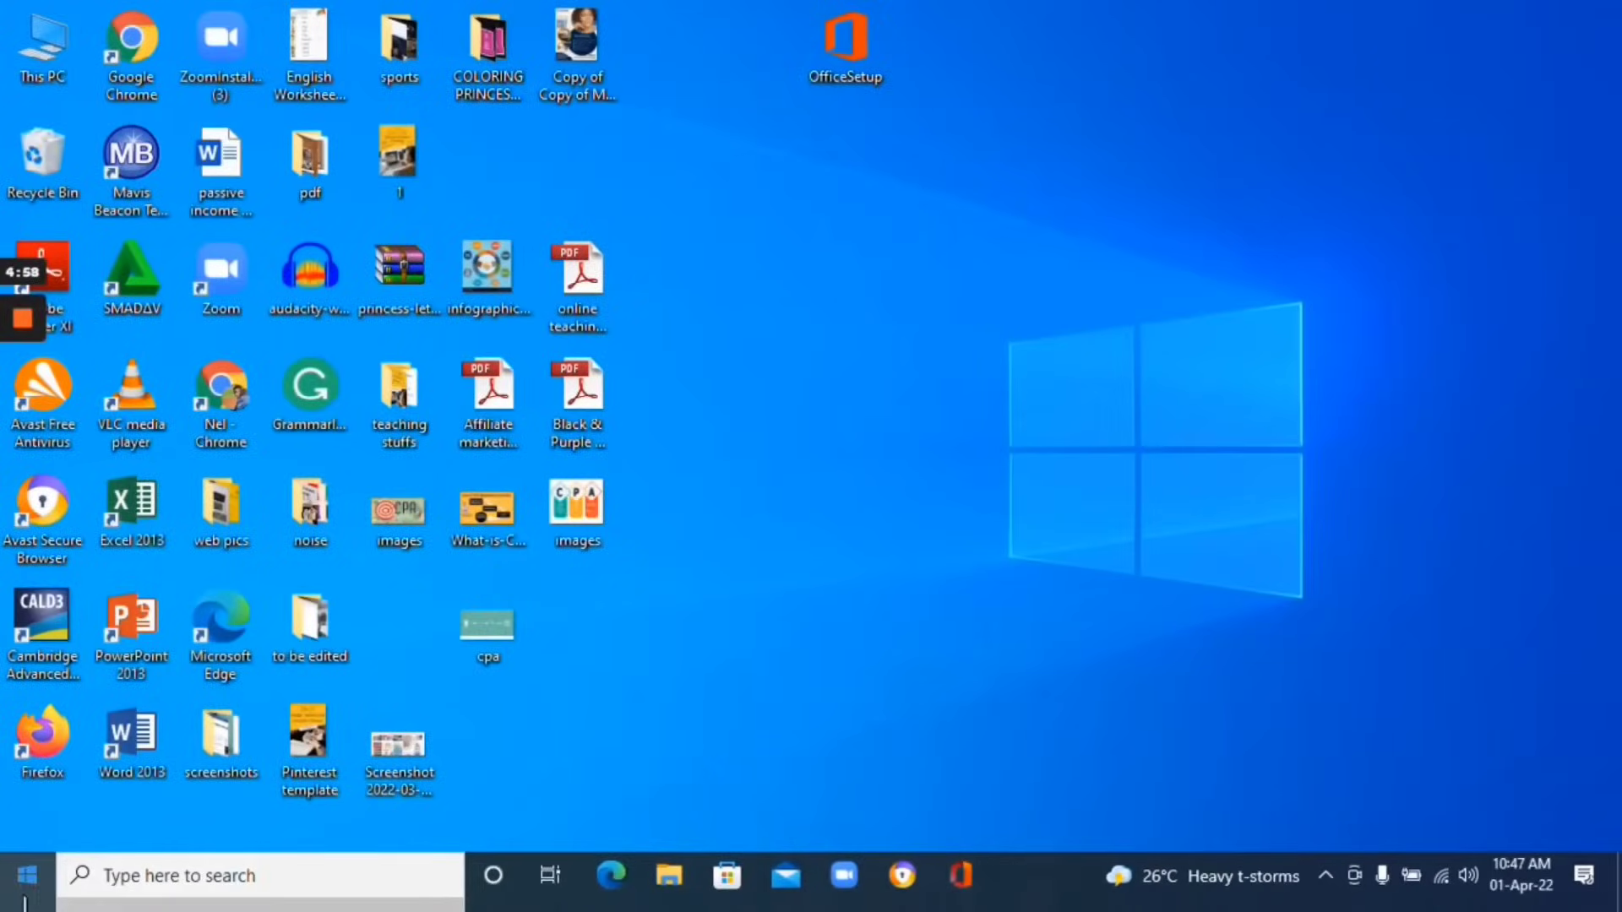
pyautogui.click(25, 902)
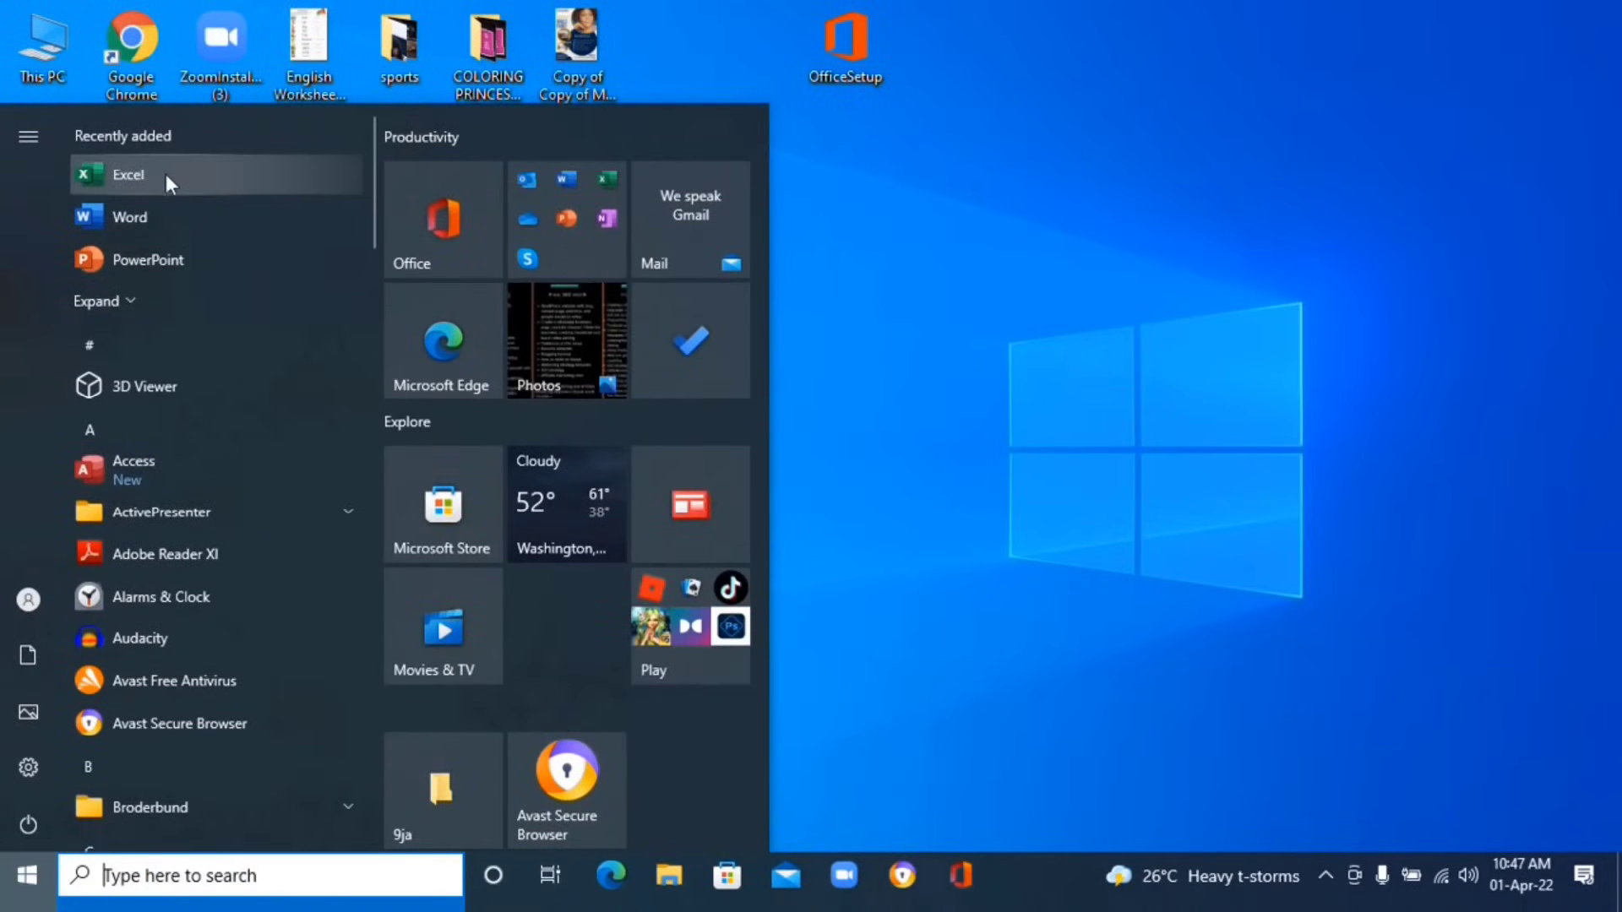
pyautogui.click(136, 295)
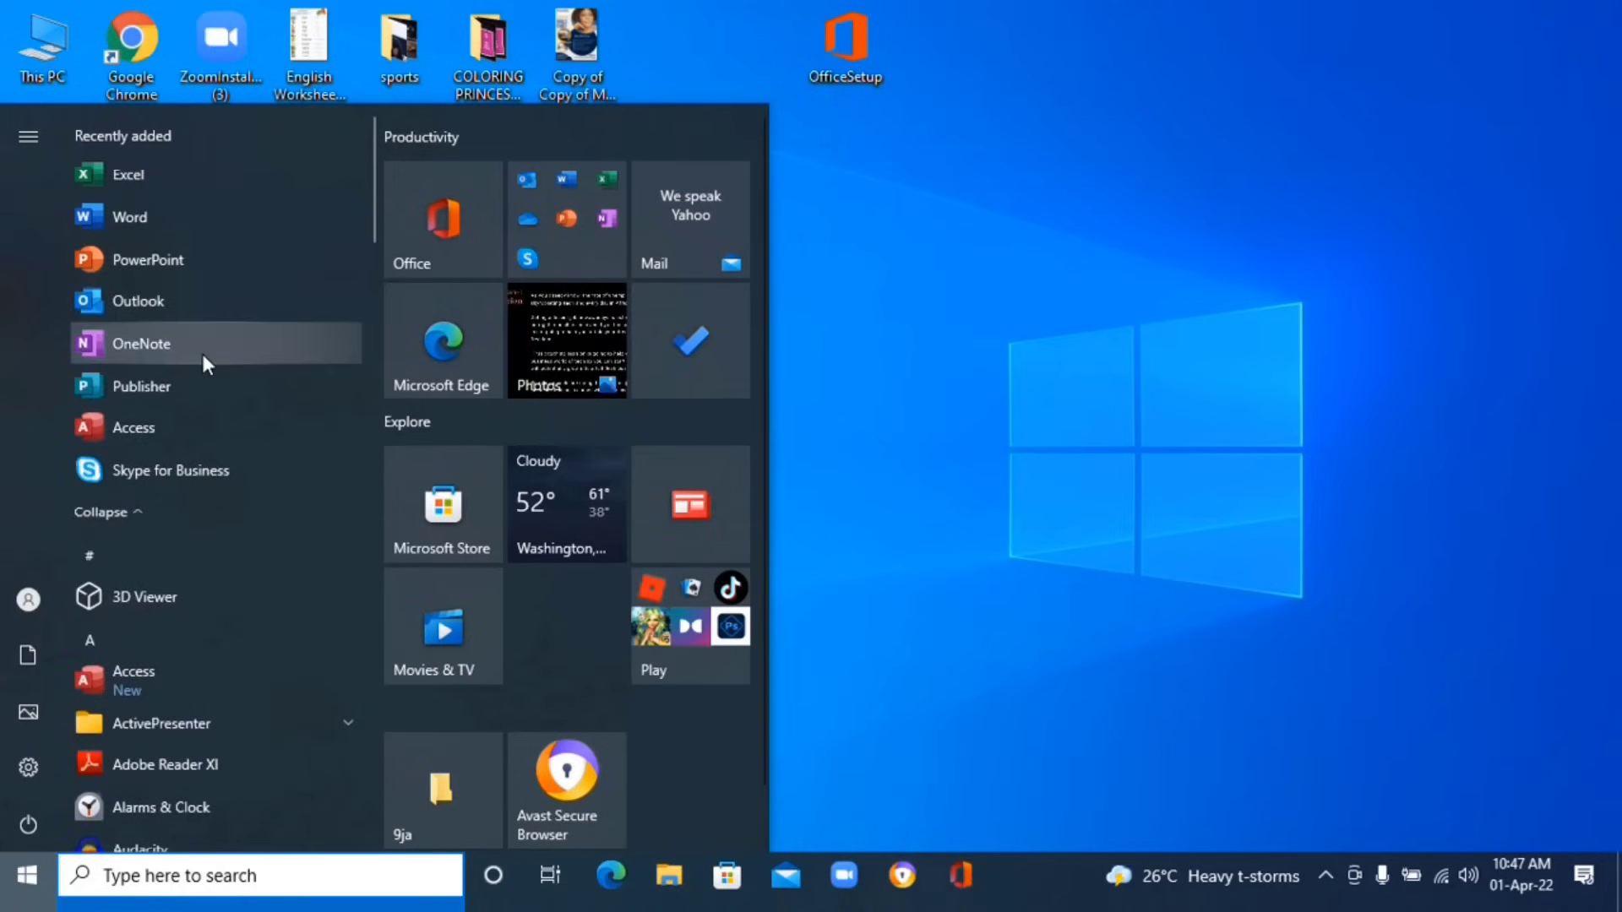
pyautogui.click(188, 182)
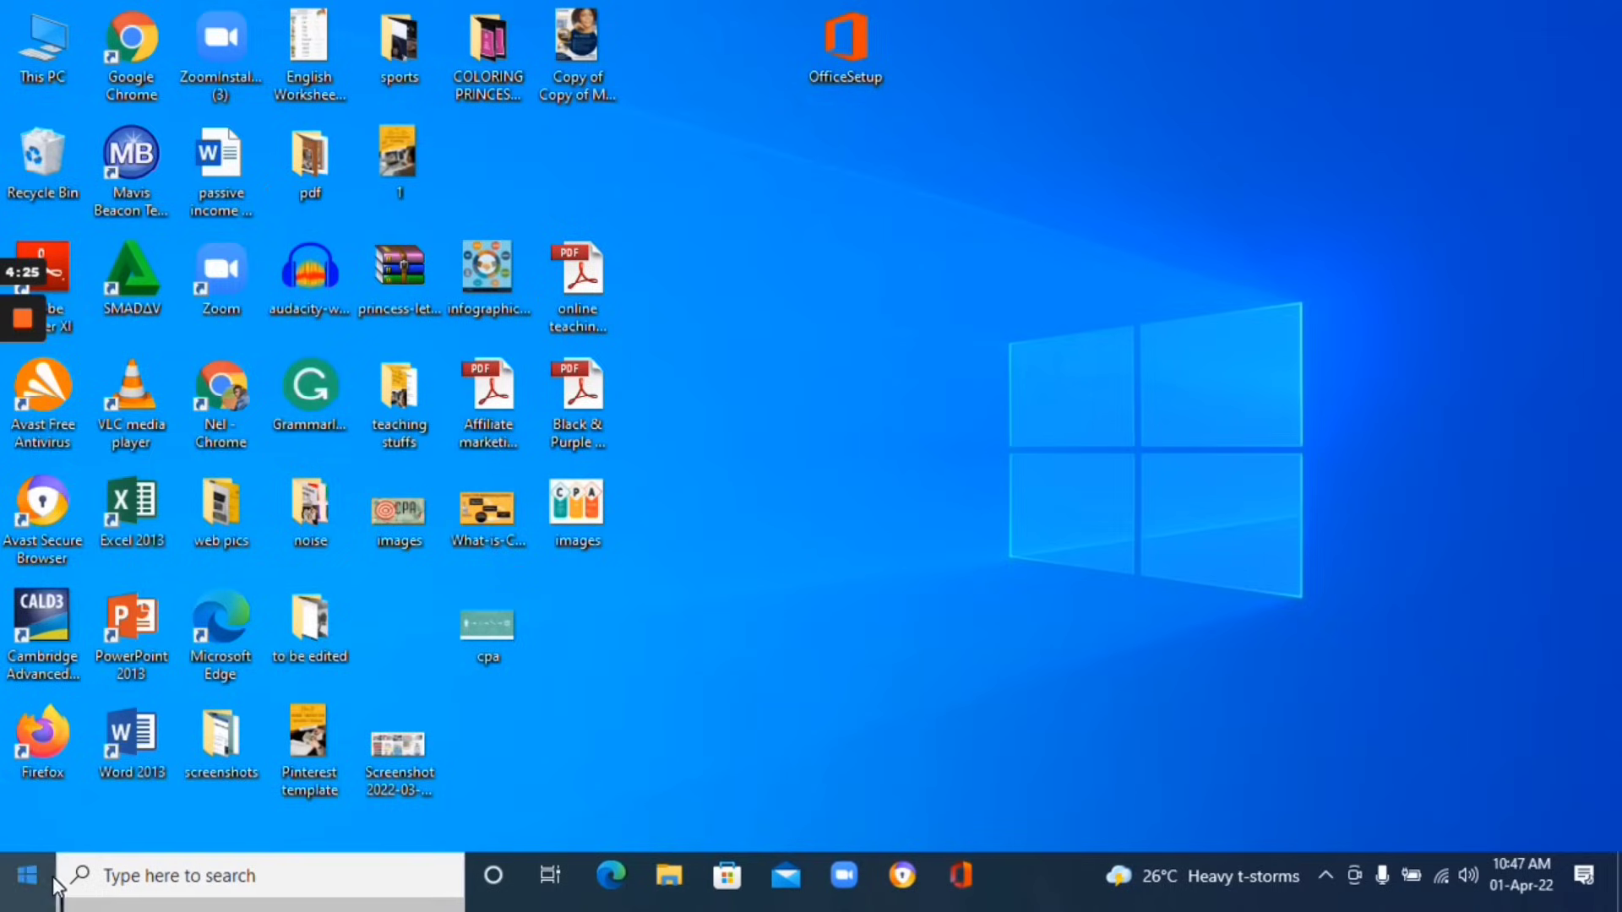
pyautogui.click(27, 875)
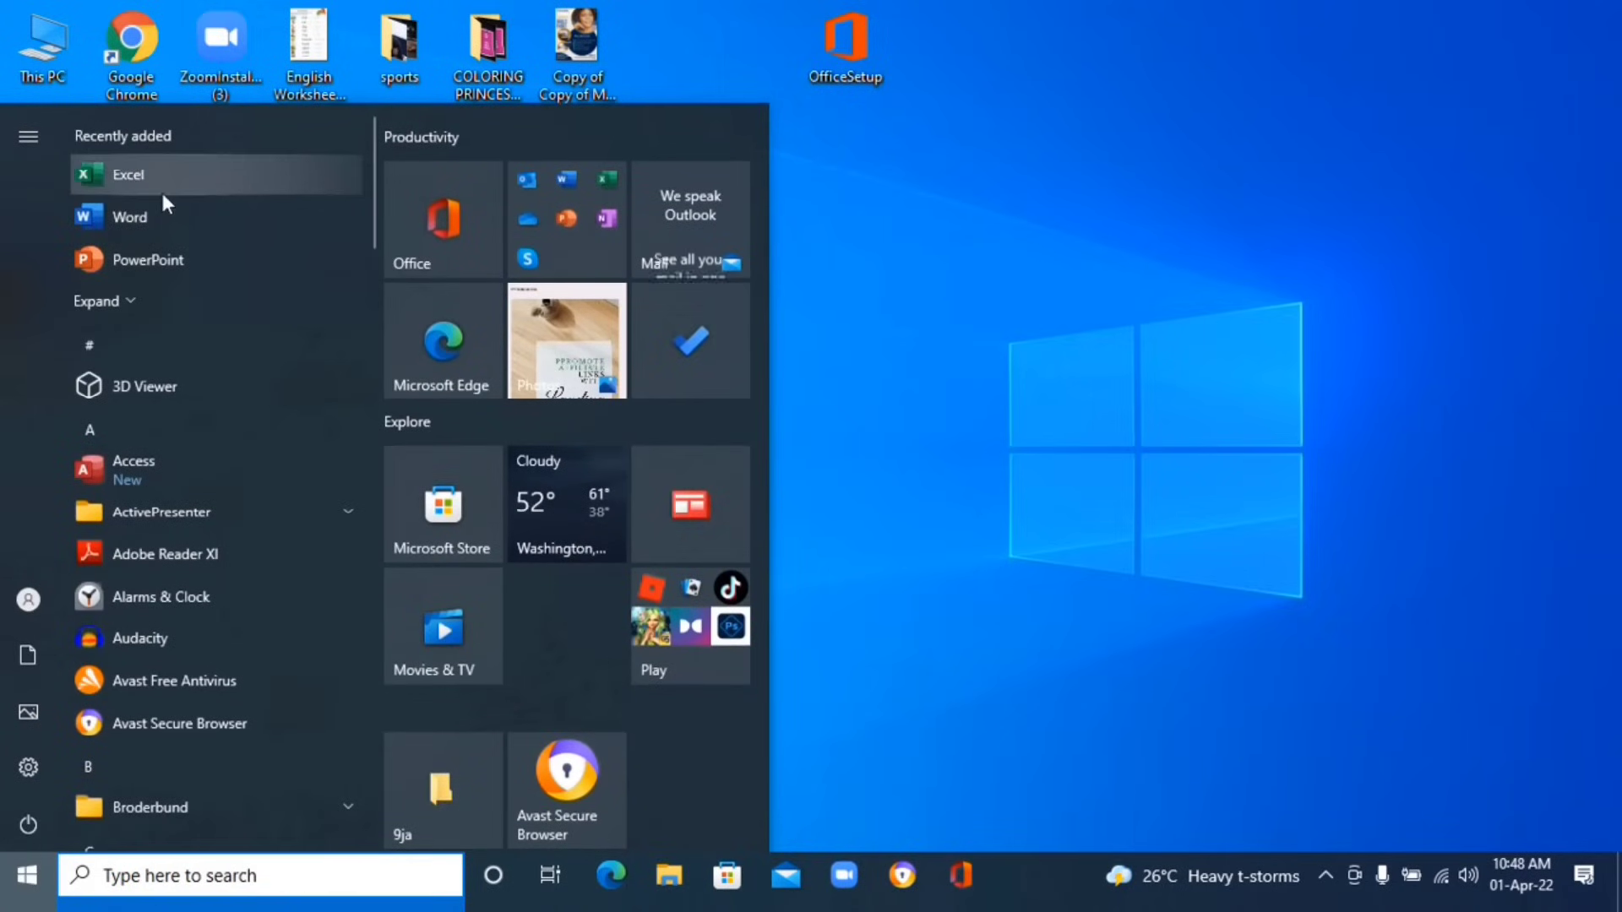
# Launch Word from Start, accept the Office license agreement, and close the privacy notice
pyautogui.click(159, 213)
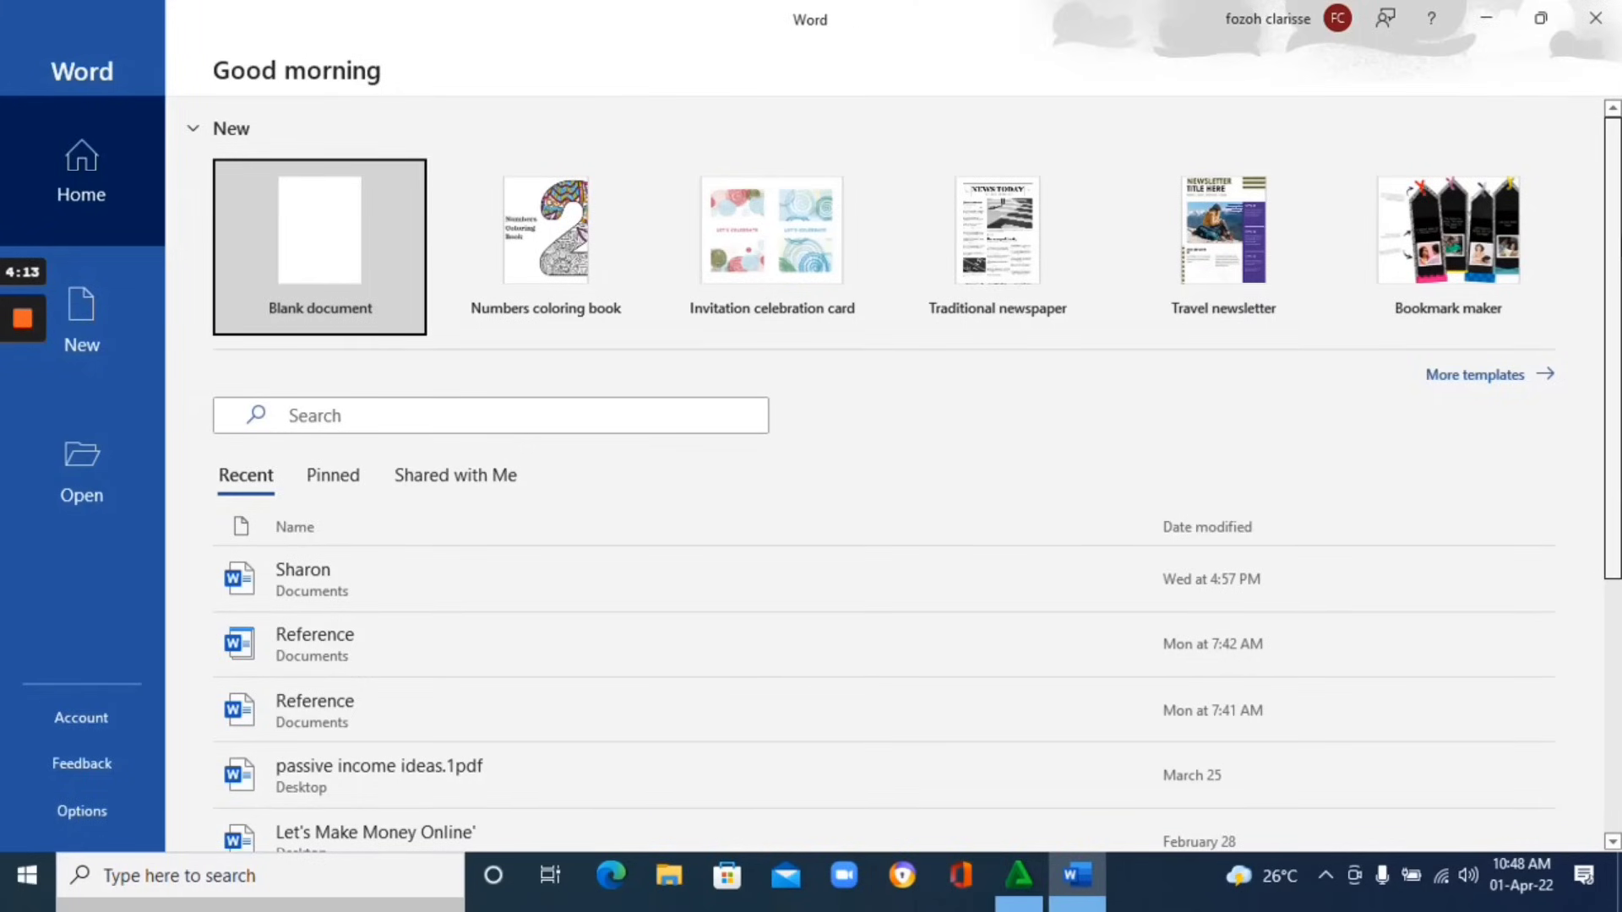
pyautogui.scroll(-1, 1603, 246)
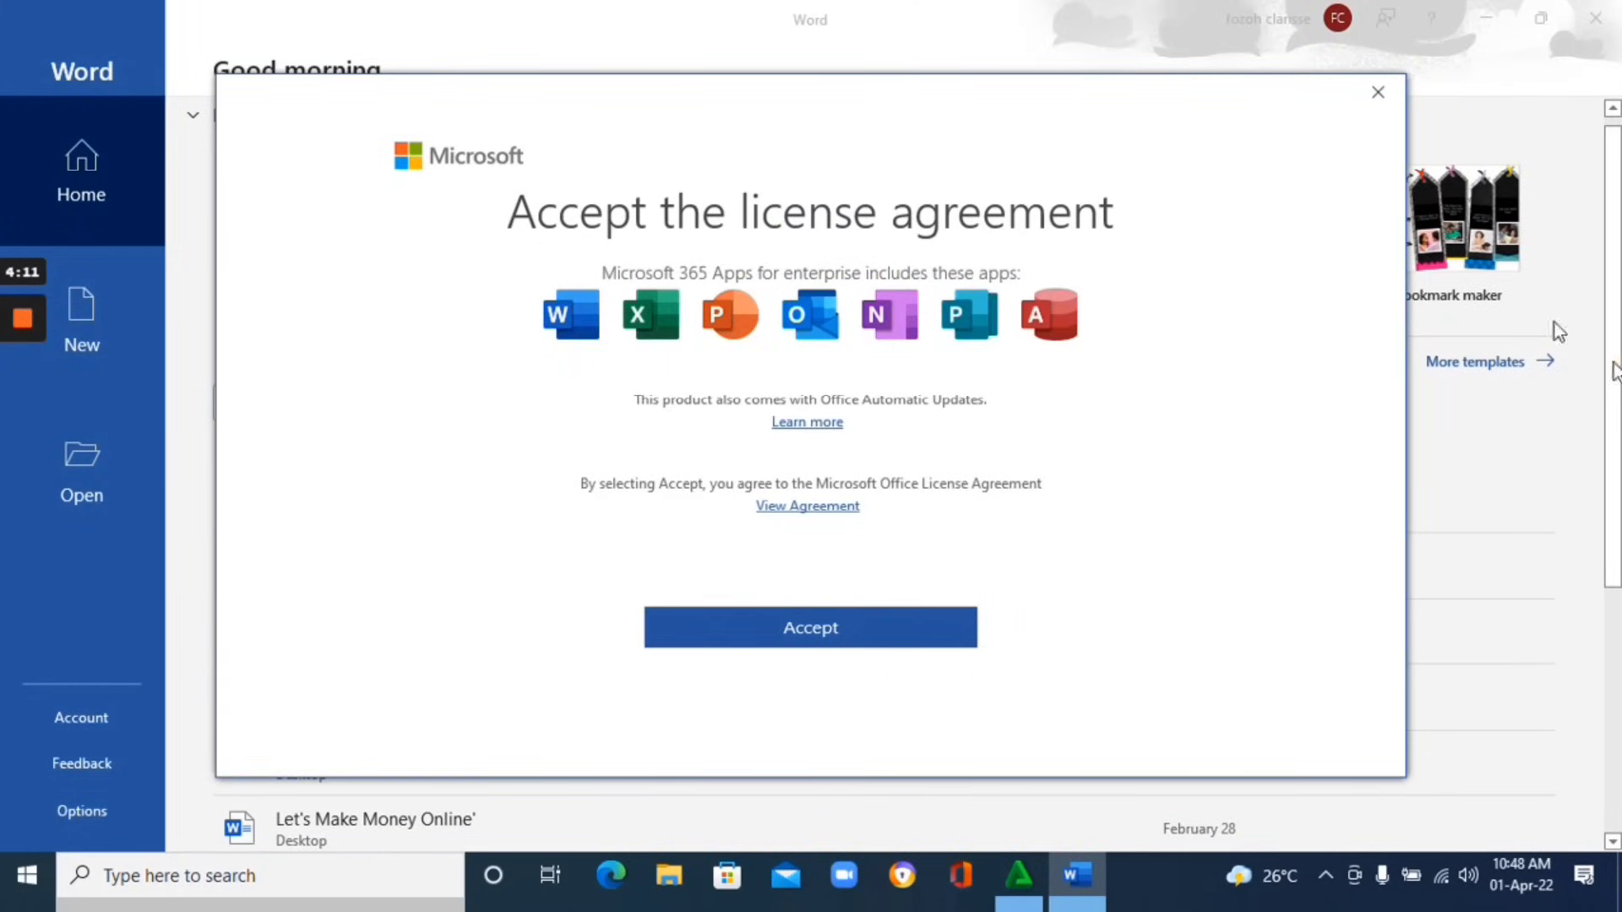
pyautogui.click(928, 639)
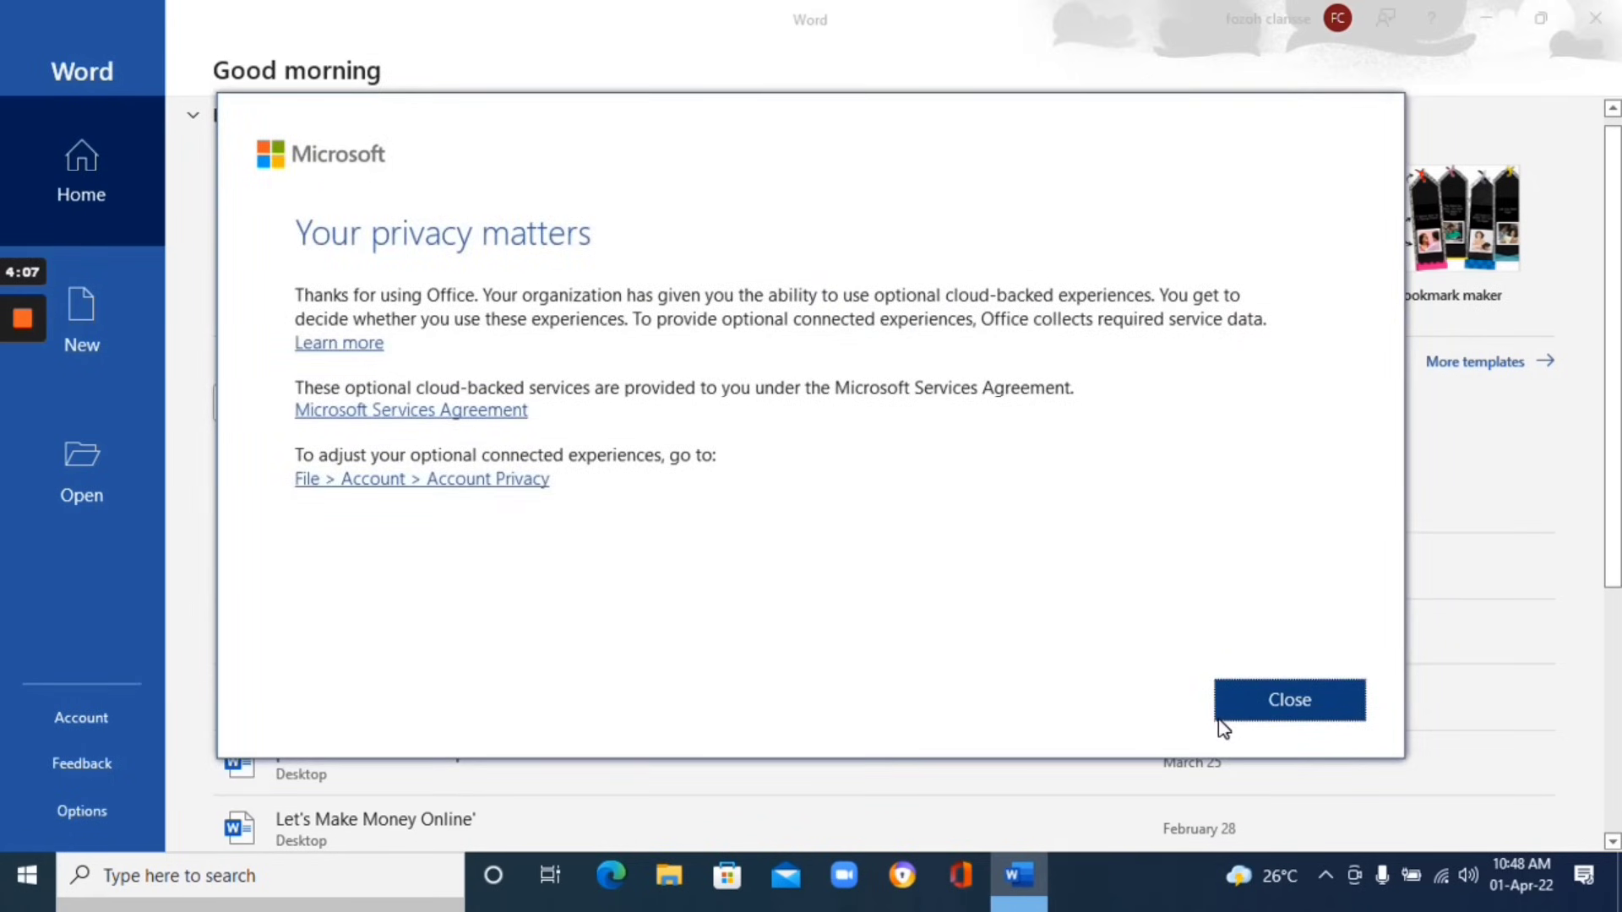
pyautogui.click(1305, 702)
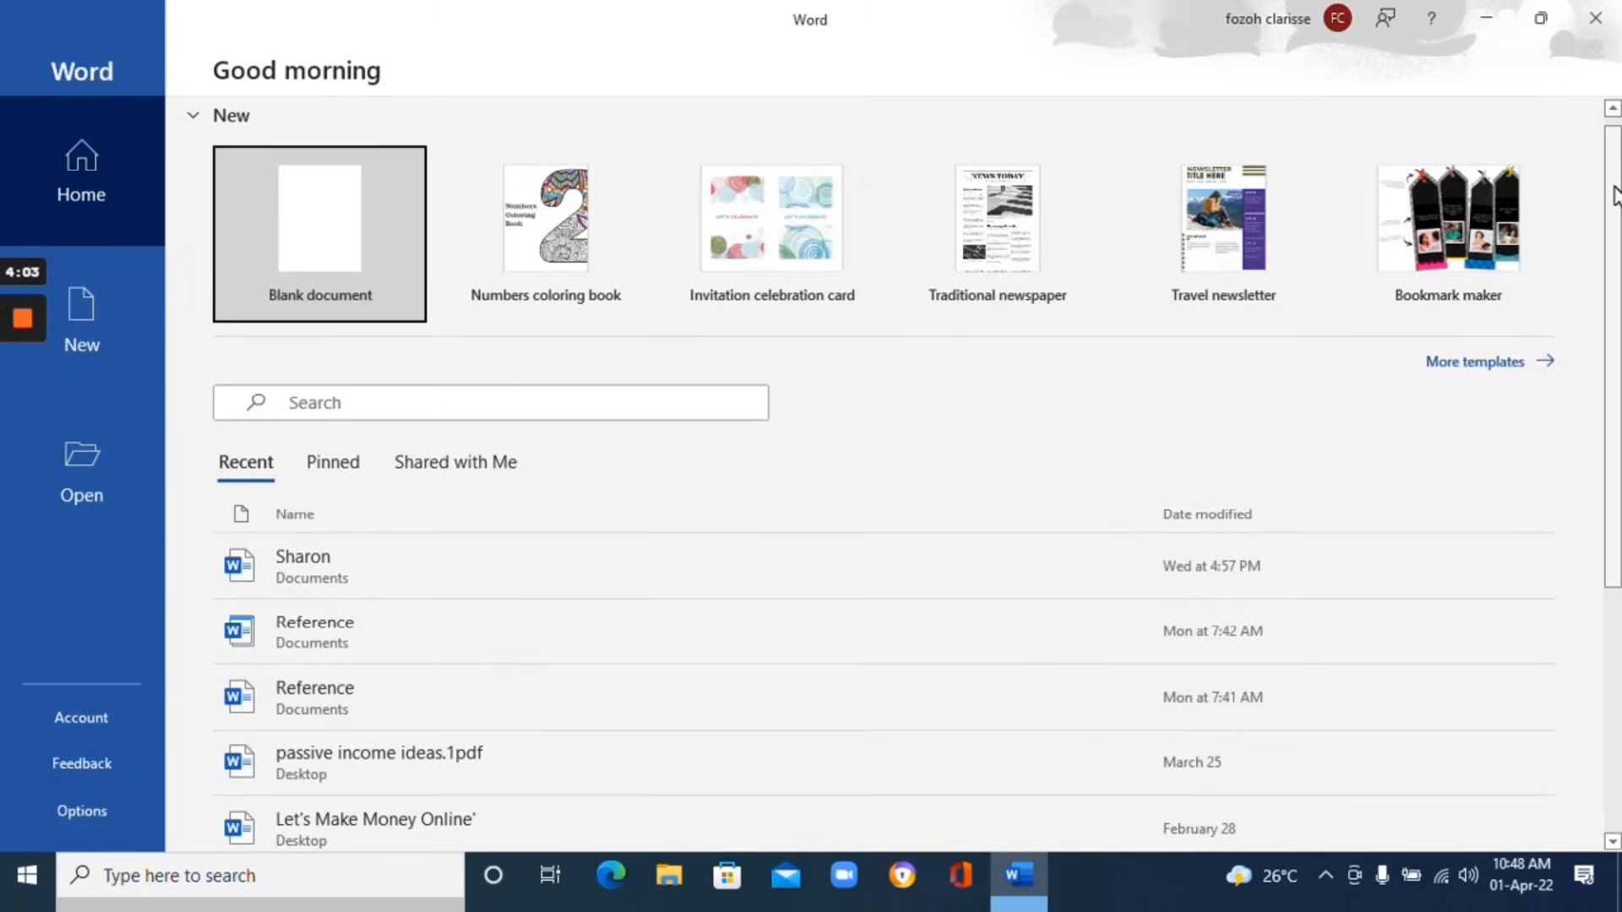
pyautogui.moveTo(1614, 194); pyautogui.dragTo(1613, 16)
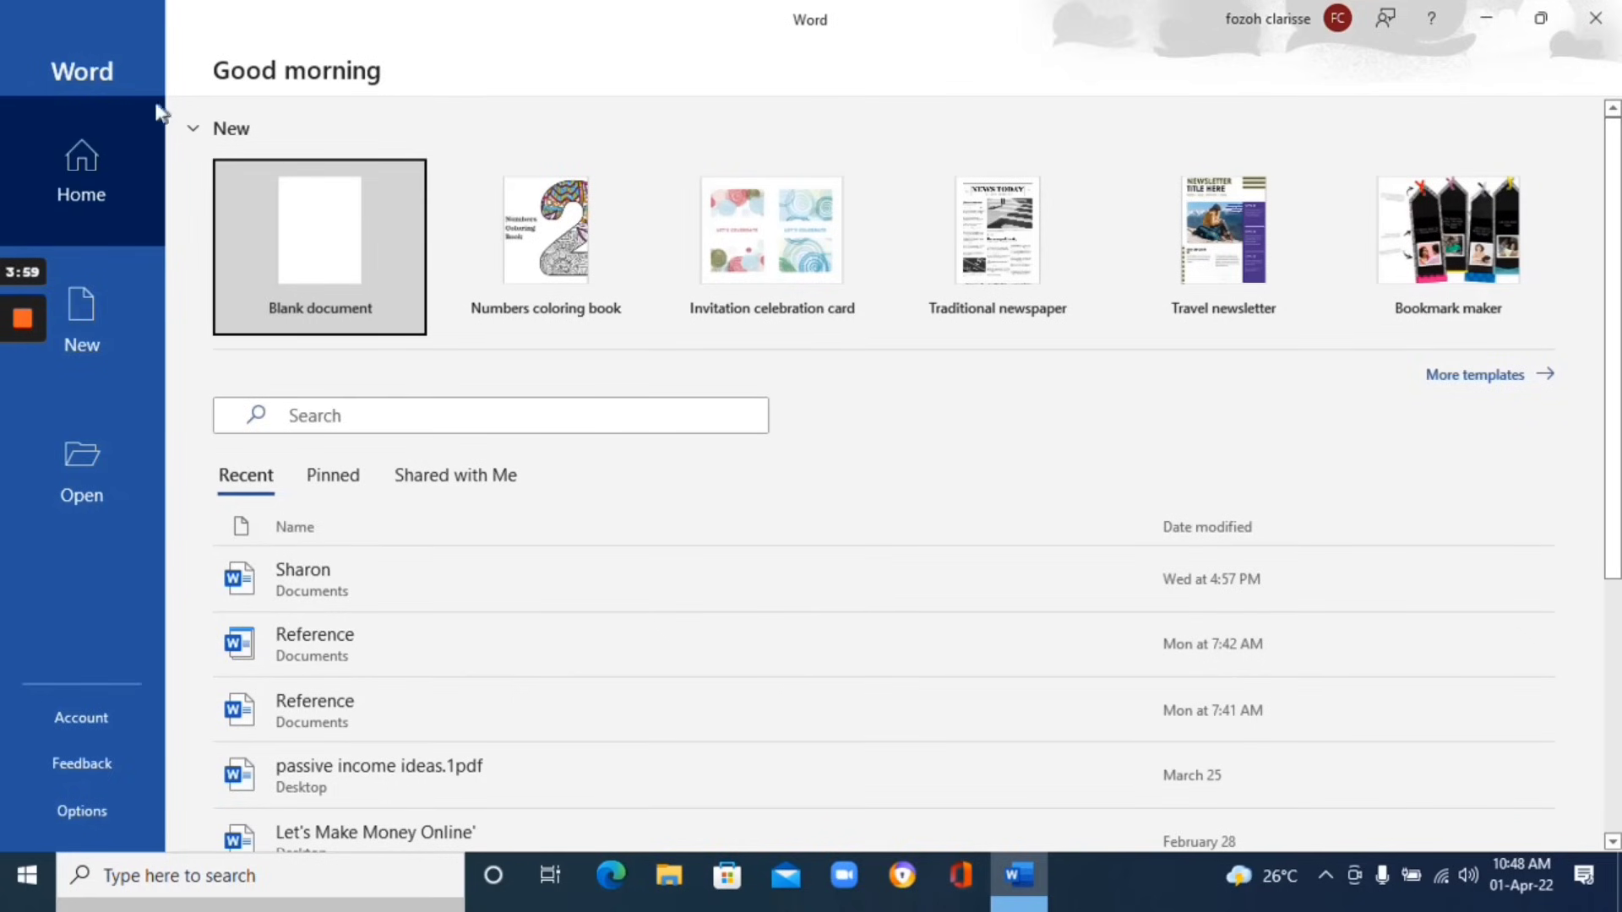
# Close Word and launch PowerPoint from the Start menu's Recently added list
pyautogui.click(1595, 17)
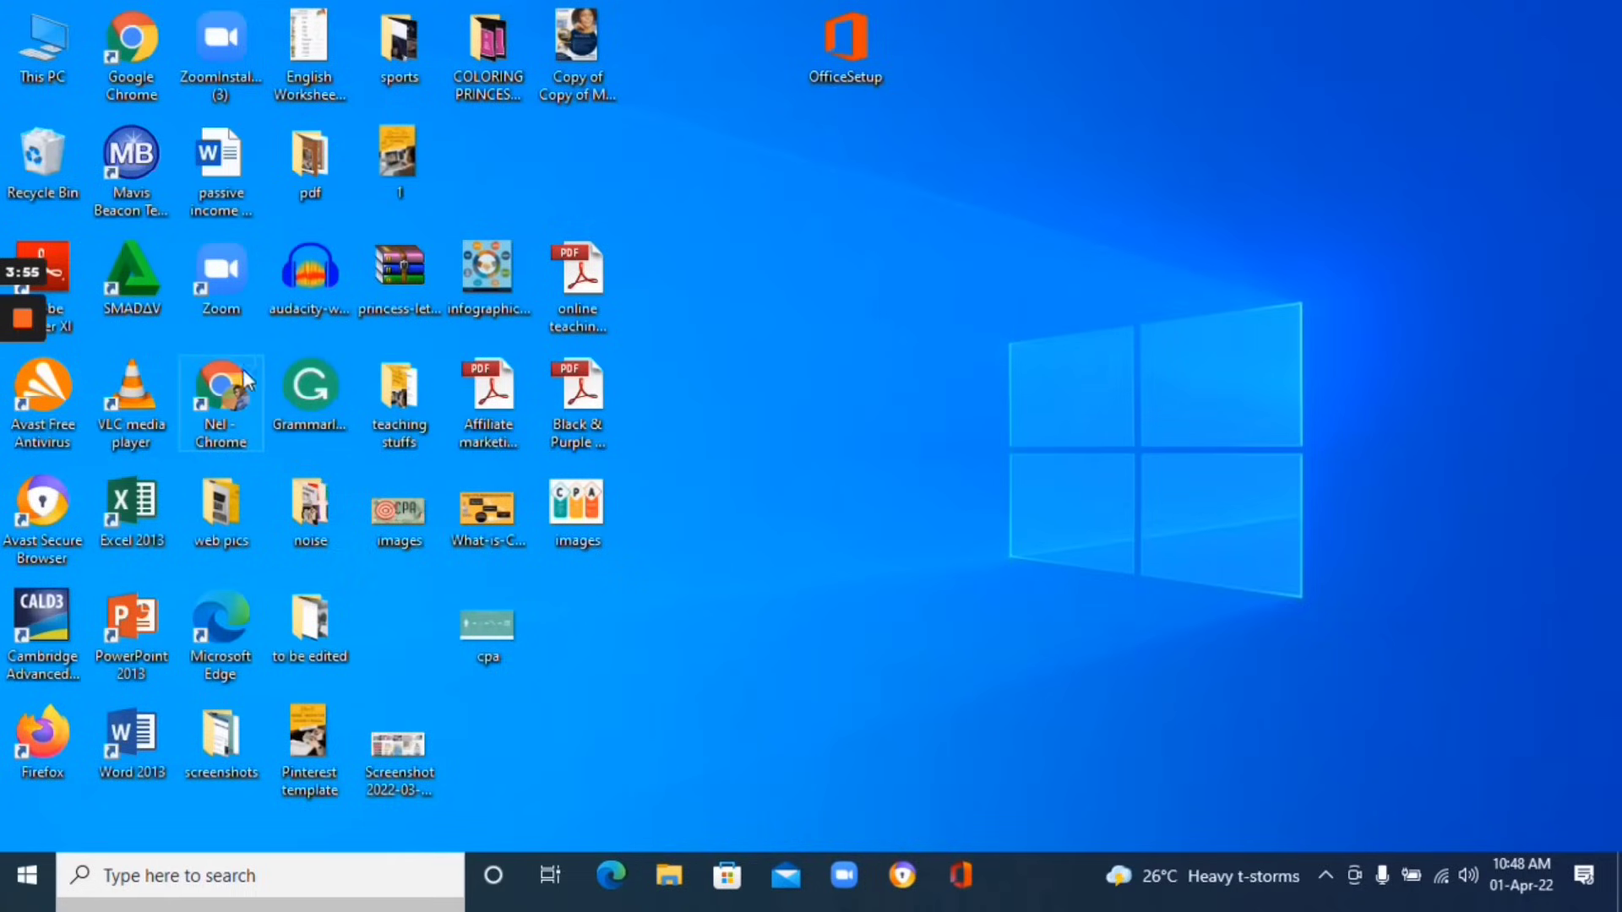
pyautogui.click(28, 876)
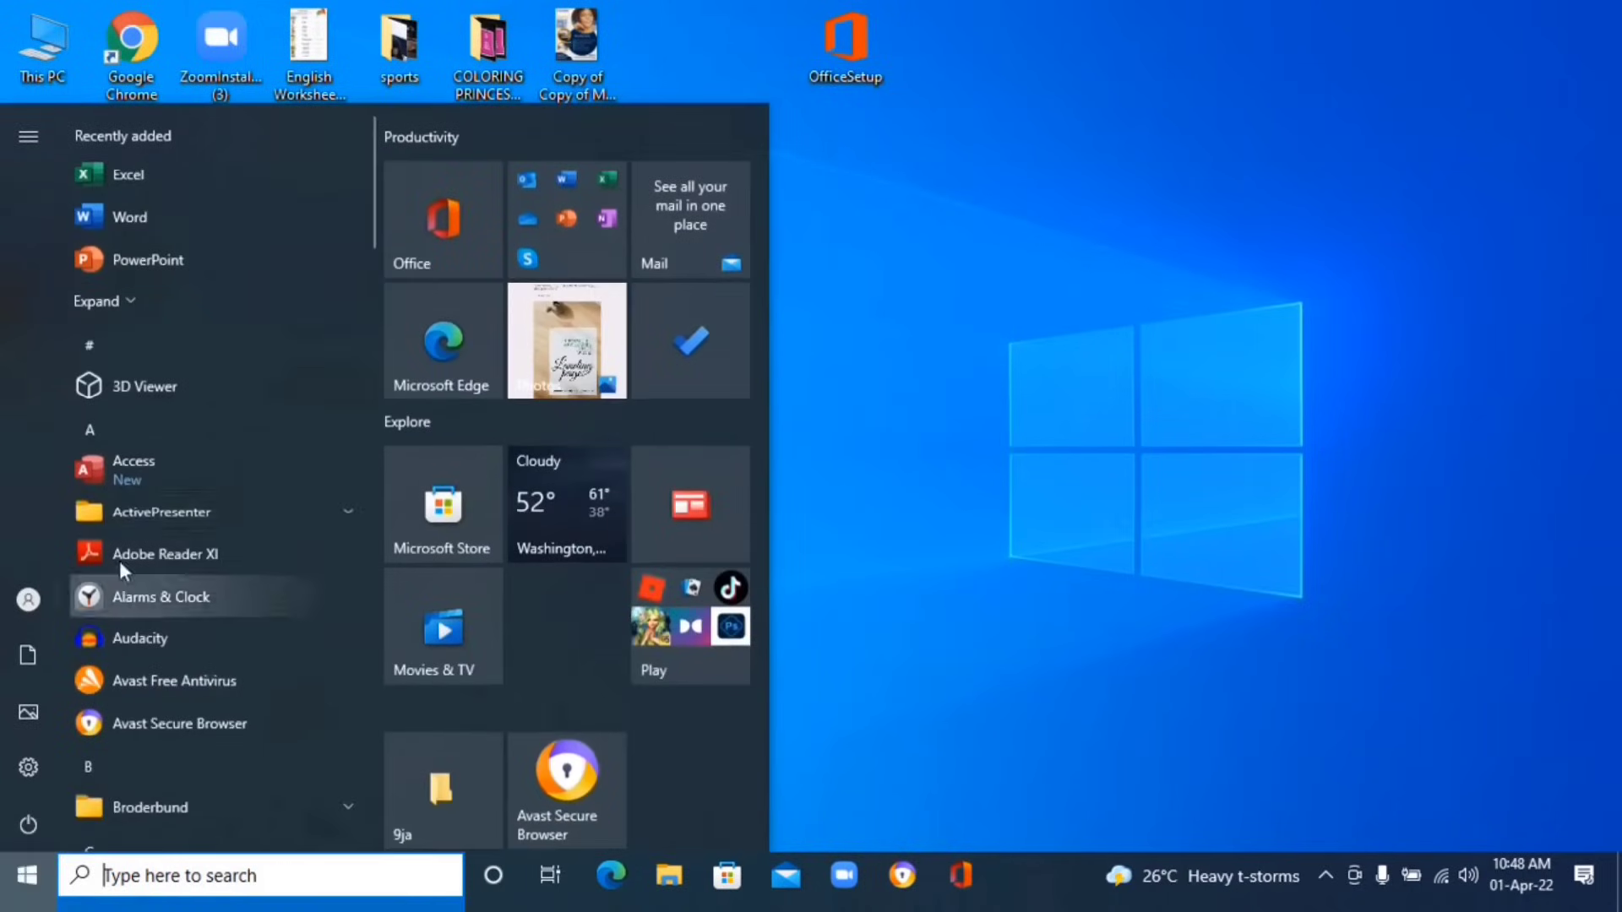
pyautogui.click(154, 260)
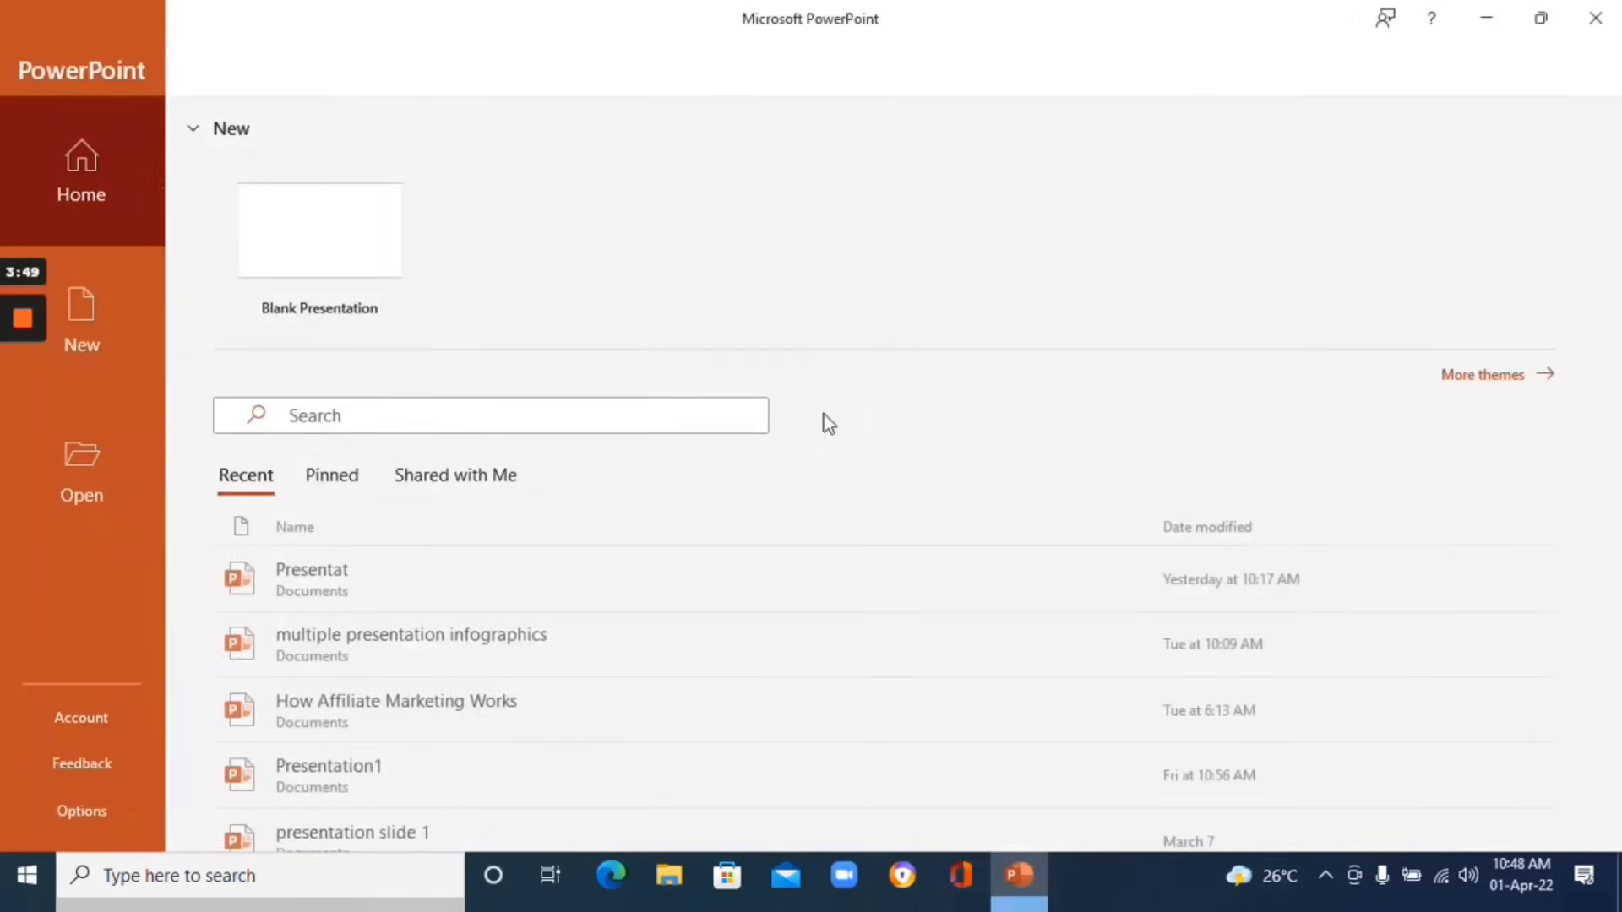